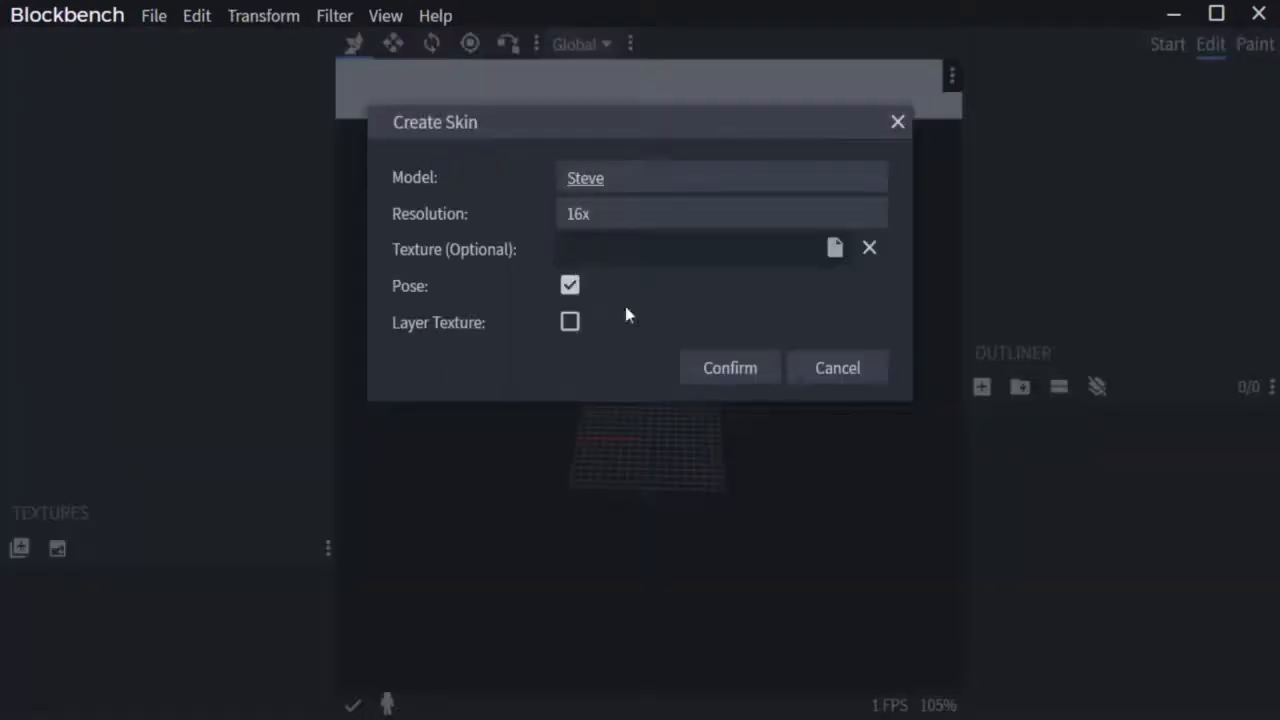
- Create a Steve skin at 16x resolution and paint strokes in #ffef8e on the right arm layer
{"action": "left_click", "coordinate": [766, 371]}
{"action": "mouse_move", "coordinate": [826, 403]}
{"action": "left_mouse_down"}
{"action": "mouse_move", "coordinate": [452, 430]}
{"action": "mouse_move", "coordinate": [568, 374]}
{"action": "mouse_move", "coordinate": [769, 314]}
{"action": "mouse_move", "coordinate": [771, 351]}
{"action": "mouse_move", "coordinate": [700, 330]}
{"action": "left_mouse_up"}
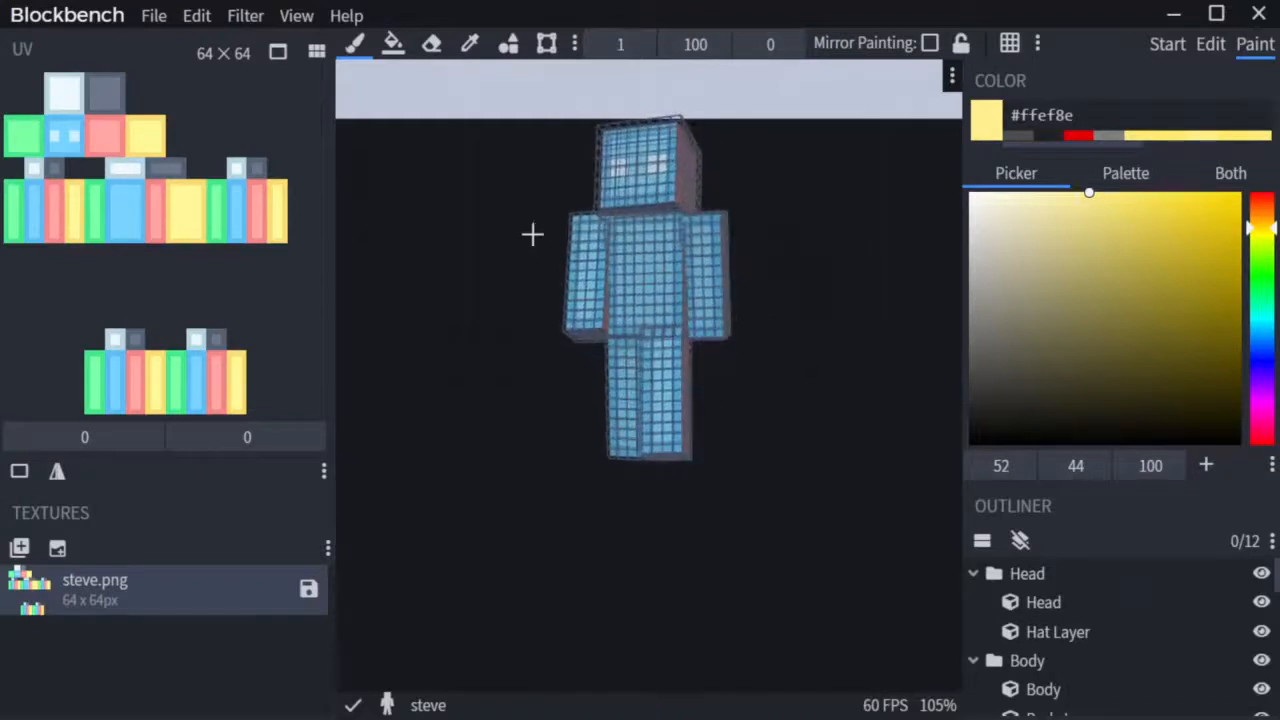
{"action": "mouse_move", "coordinate": [585, 262]}
{"action": "left_mouse_down"}
{"action": "mouse_move", "coordinate": [588, 292]}
{"action": "mouse_move", "coordinate": [584, 248]}
{"action": "mouse_move", "coordinate": [608, 268]}
{"action": "left_mouse_up"}
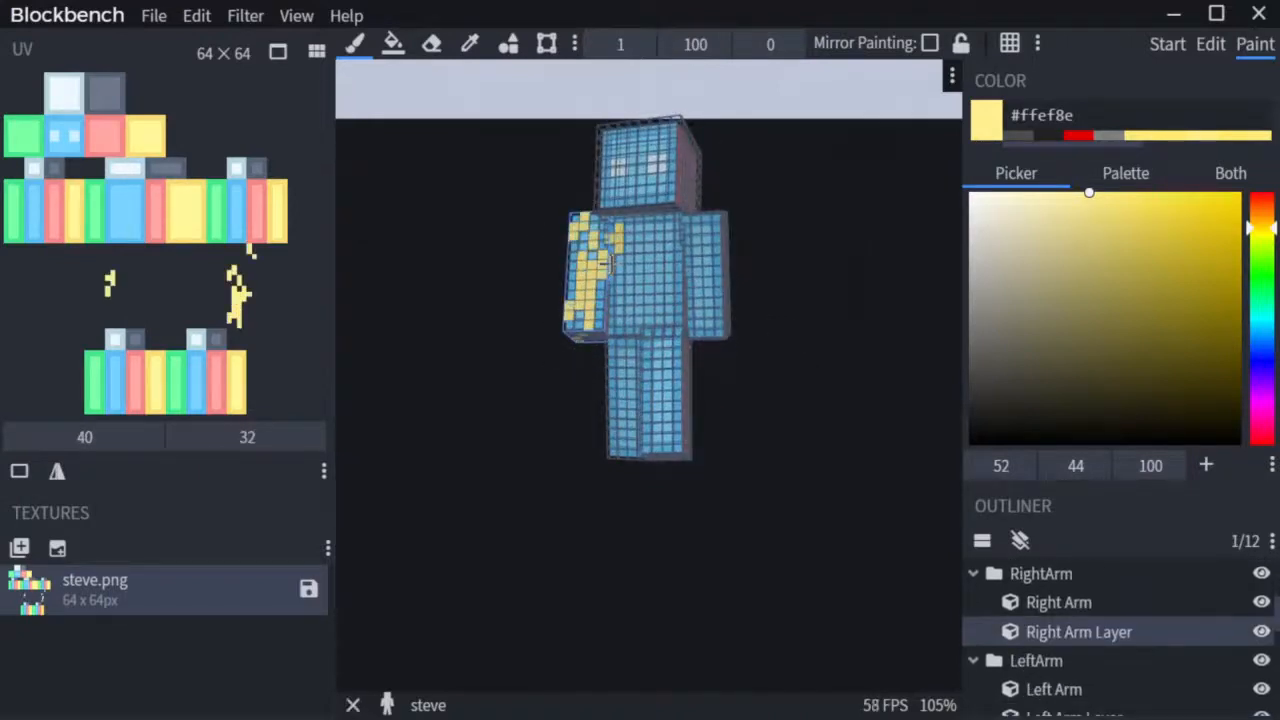
{"action": "left_click_drag", "start_coordinate": [758, 428], "coordinate": [694, 497]}
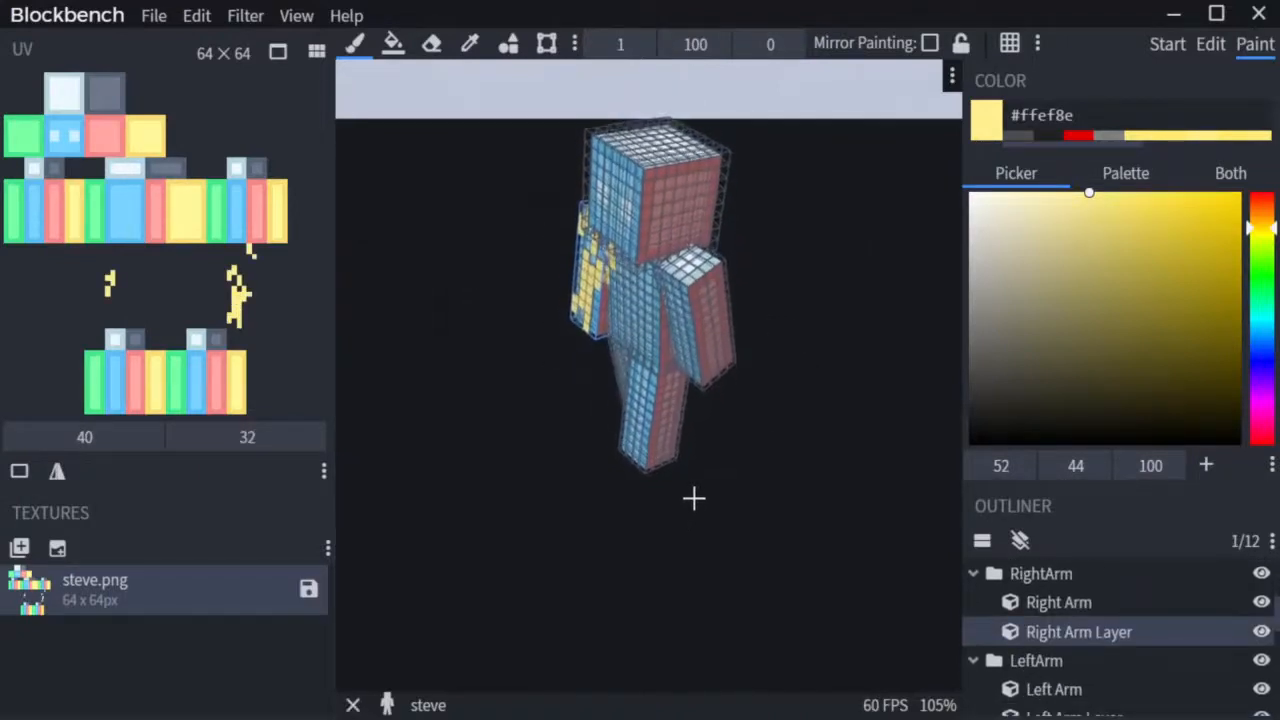
- Open the recent file geometry.json and import the Humanoid CustomSlim model (geometry.humanoid.customSlim)
{"action": "left_click", "coordinate": [191, 15]}
{"action": "left_click", "coordinate": [156, 17]}
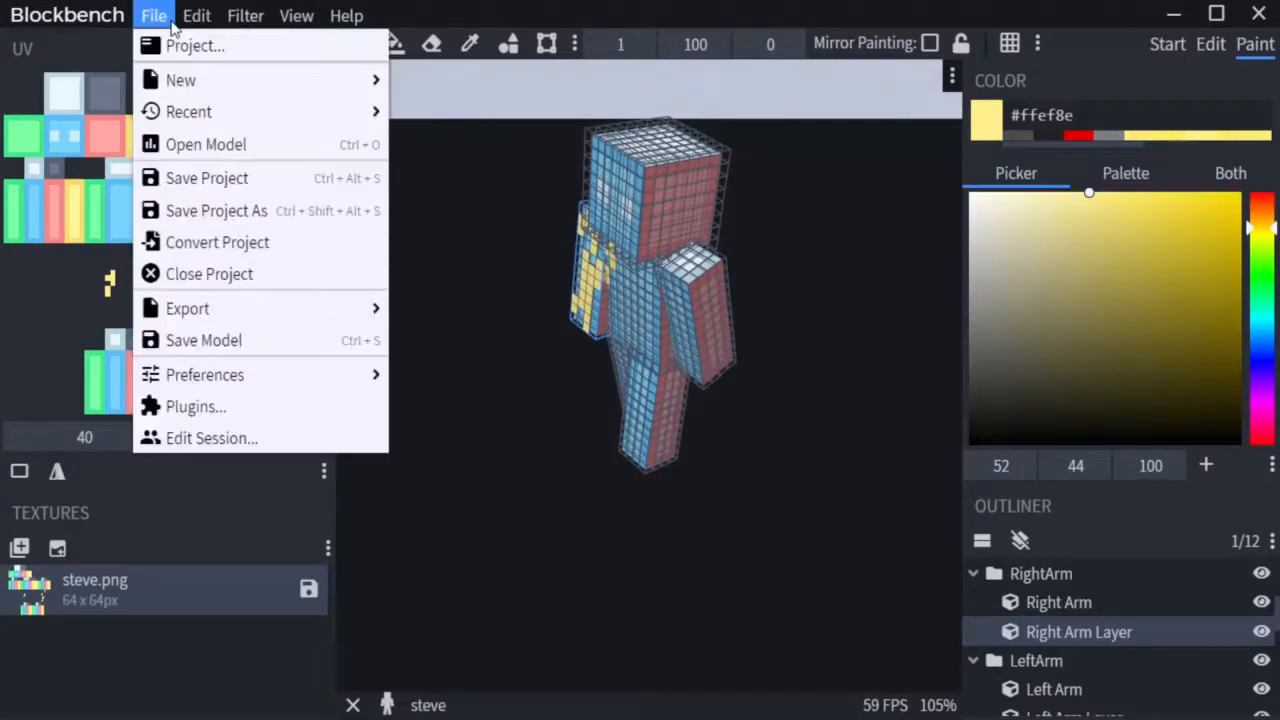
{"action": "mouse_move", "coordinate": [188, 116]}
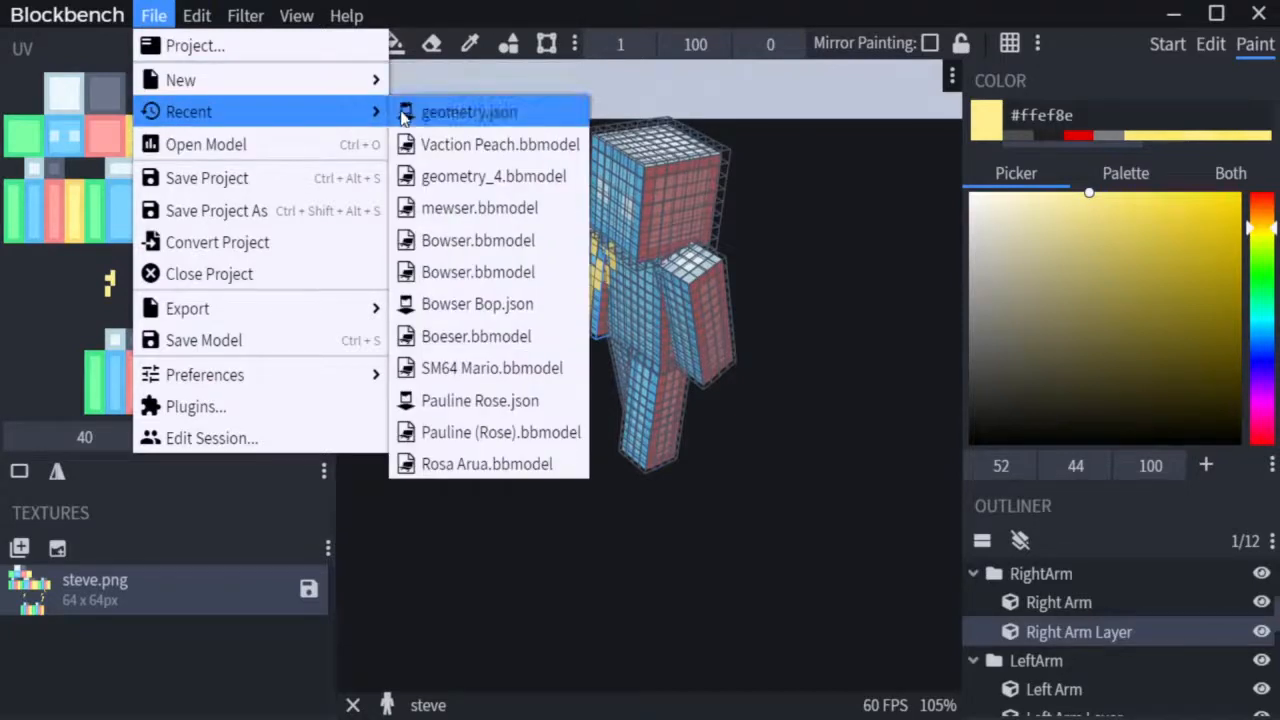
{"action": "left_click", "coordinate": [450, 112]}
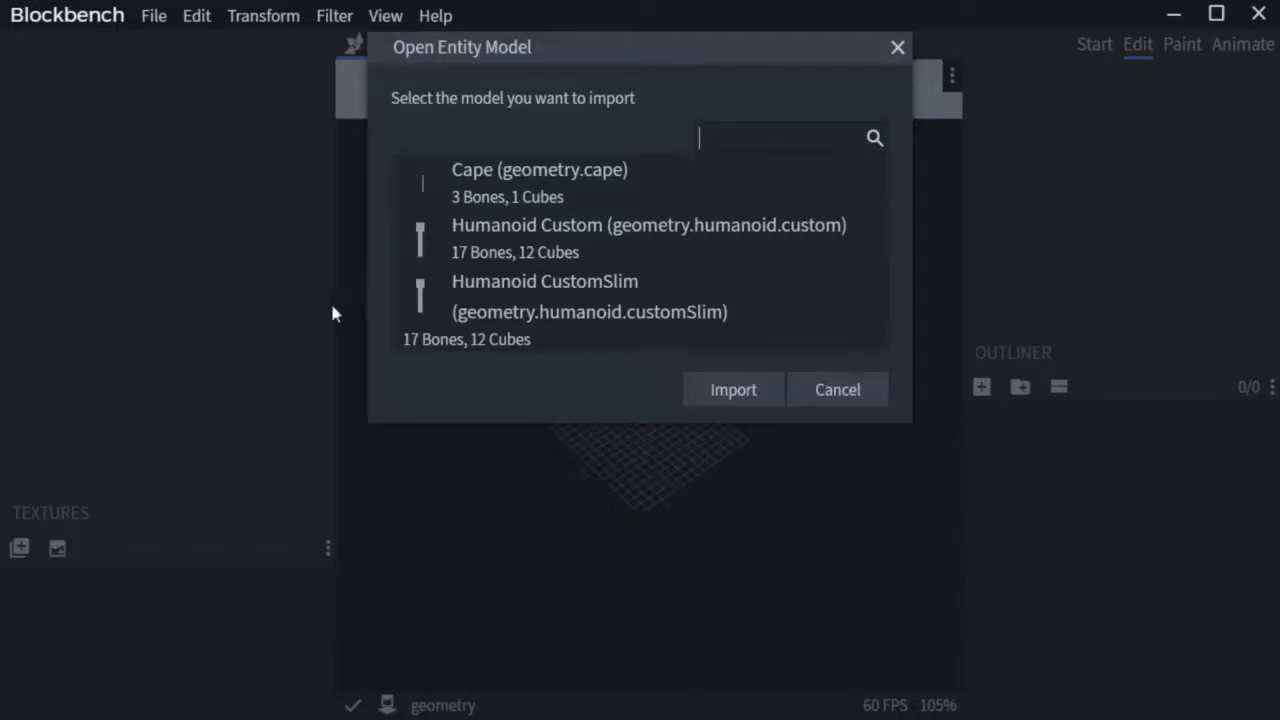
{"action": "left_click", "coordinate": [522, 317]}
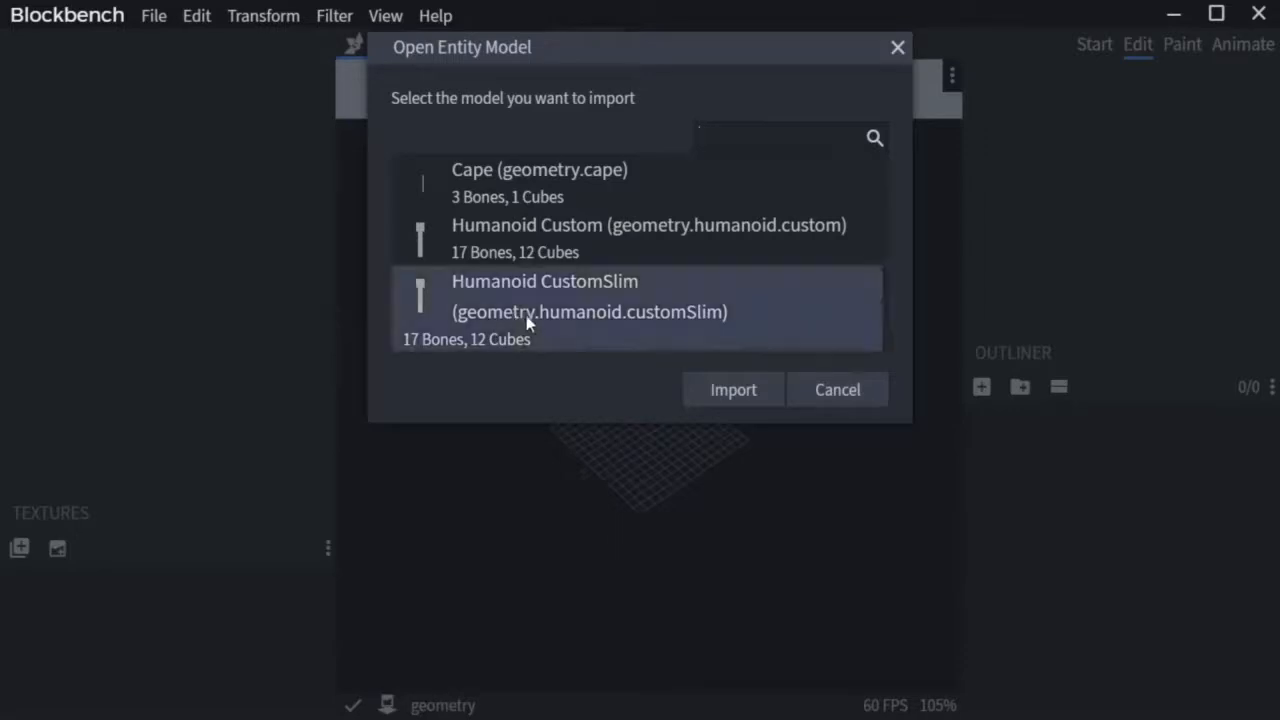
{"action": "left_click", "coordinate": [752, 393]}
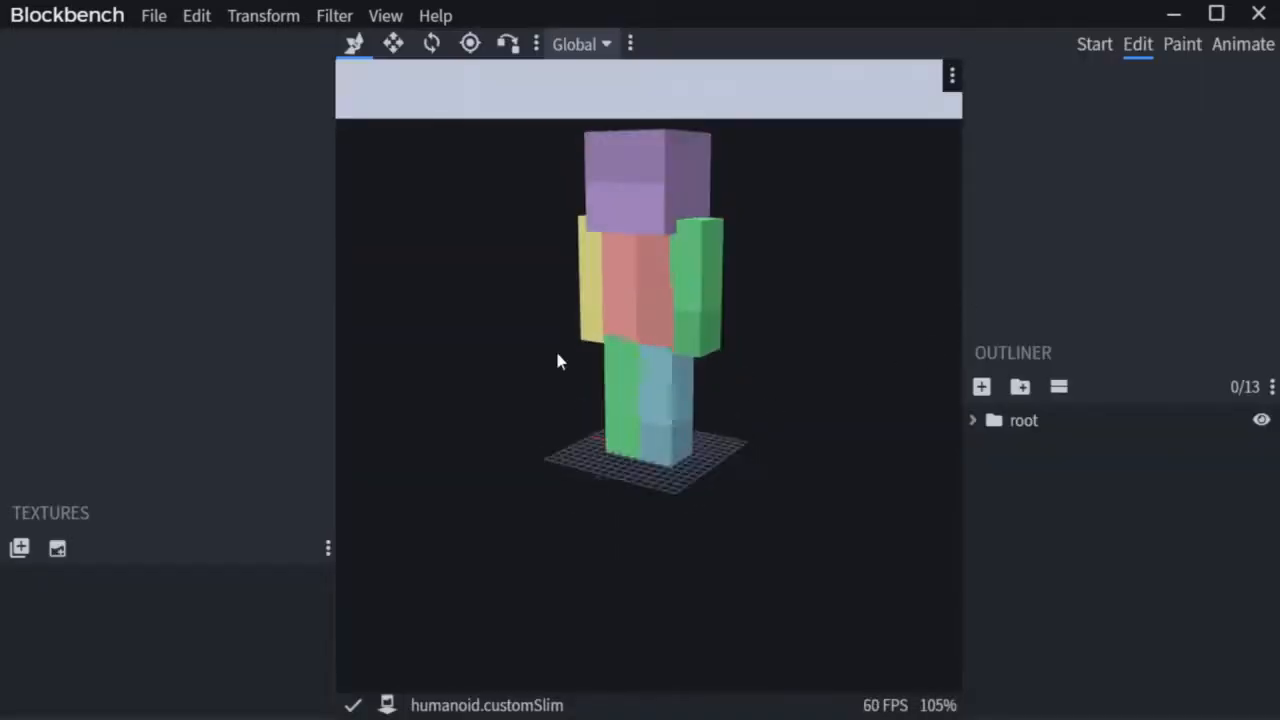
{"action": "left_click_drag", "start_coordinate": [557, 362], "coordinate": [716, 372]}
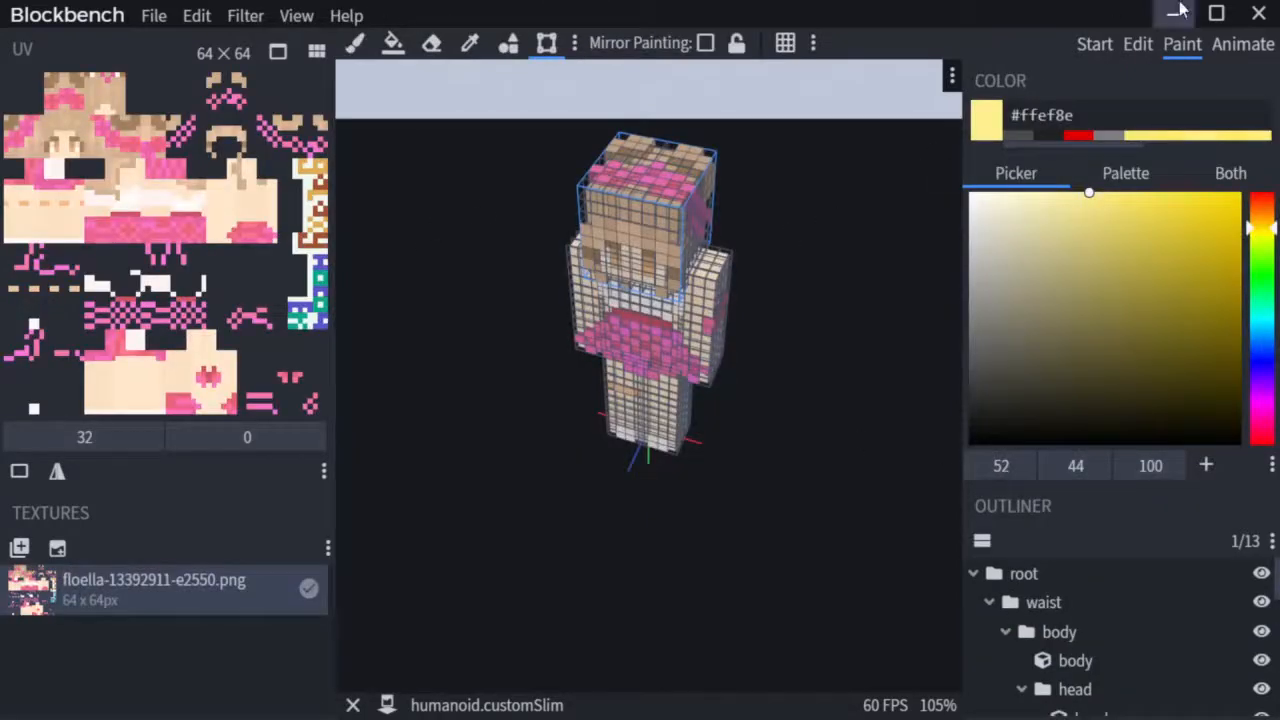
- Switch to Edit mode, select the jacket cube and examine the textured character from the front, side and above
{"action": "left_click", "coordinate": [1136, 43]}
{"action": "left_click_drag", "start_coordinate": [885, 163], "coordinate": [779, 100]}
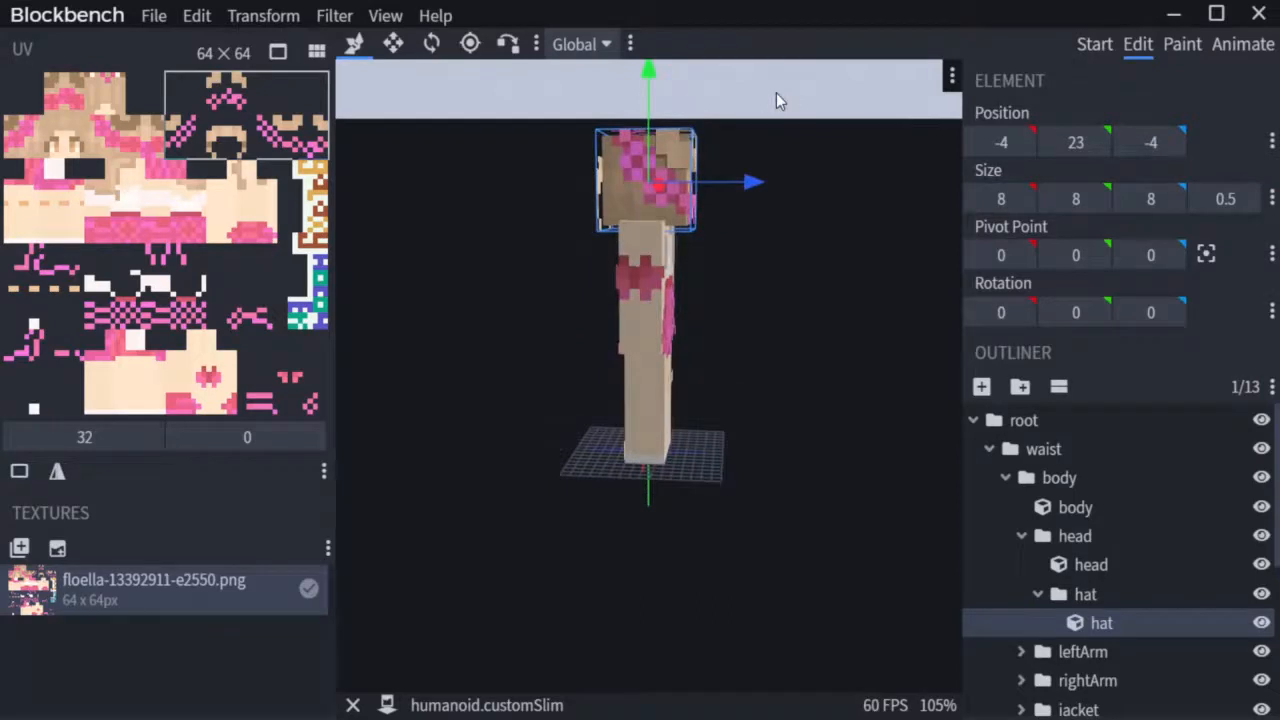
{"action": "left_click_drag", "start_coordinate": [737, 317], "coordinate": [904, 320]}
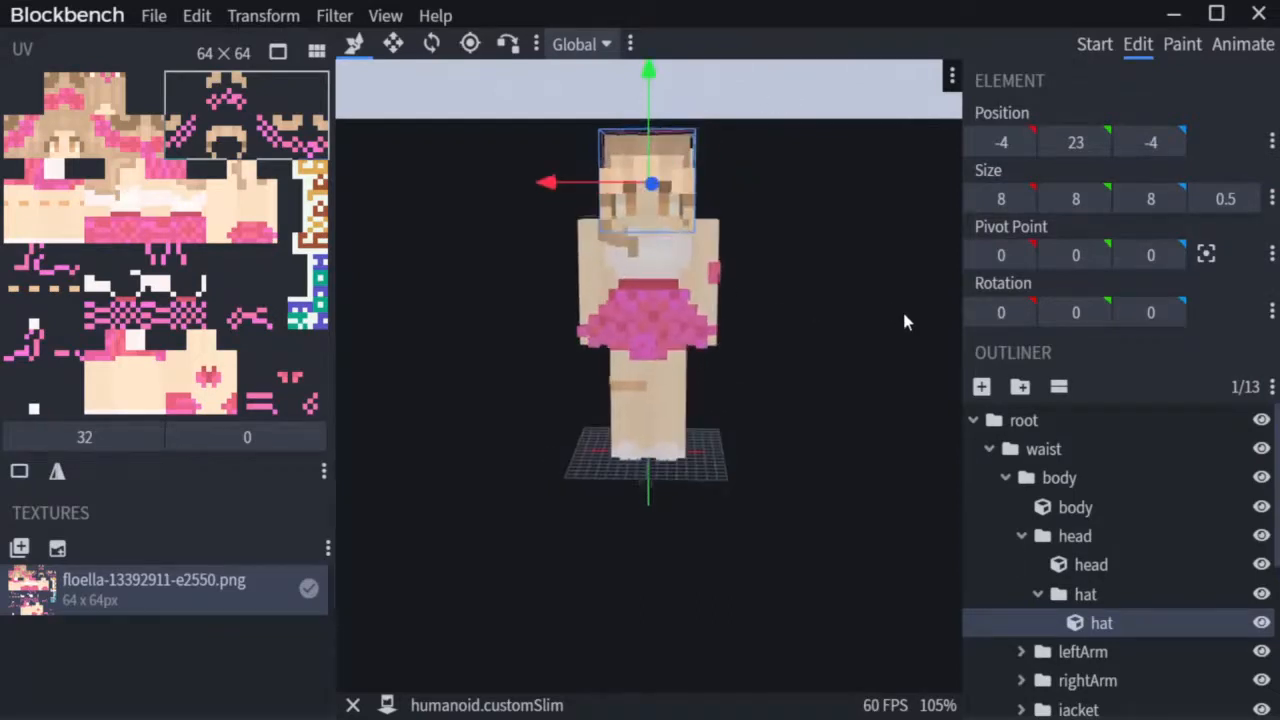
{"action": "left_click", "coordinate": [682, 330]}
{"action": "left_click_drag", "start_coordinate": [820, 346], "coordinate": [677, 415]}
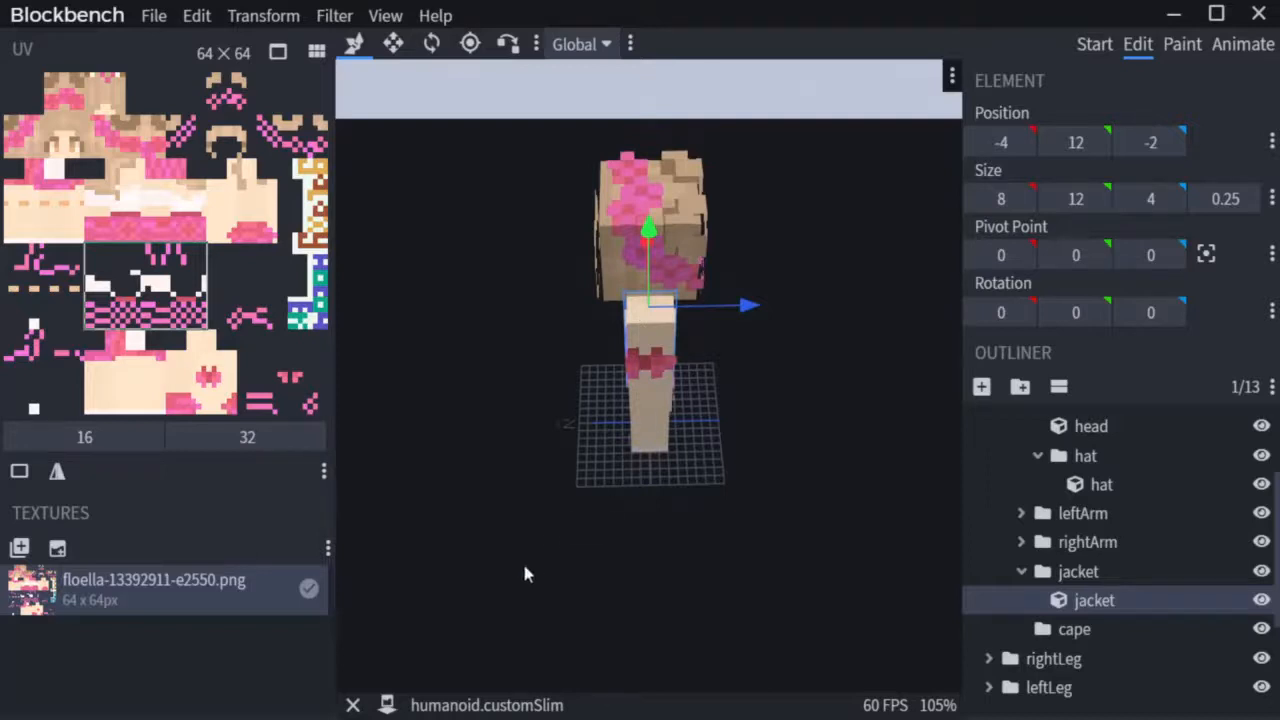
{"action": "left_click_drag", "start_coordinate": [526, 571], "coordinate": [737, 526]}
- Move the hat cube sideways off the head and select the head cube underneath
{"action": "left_click", "coordinate": [600, 190]}
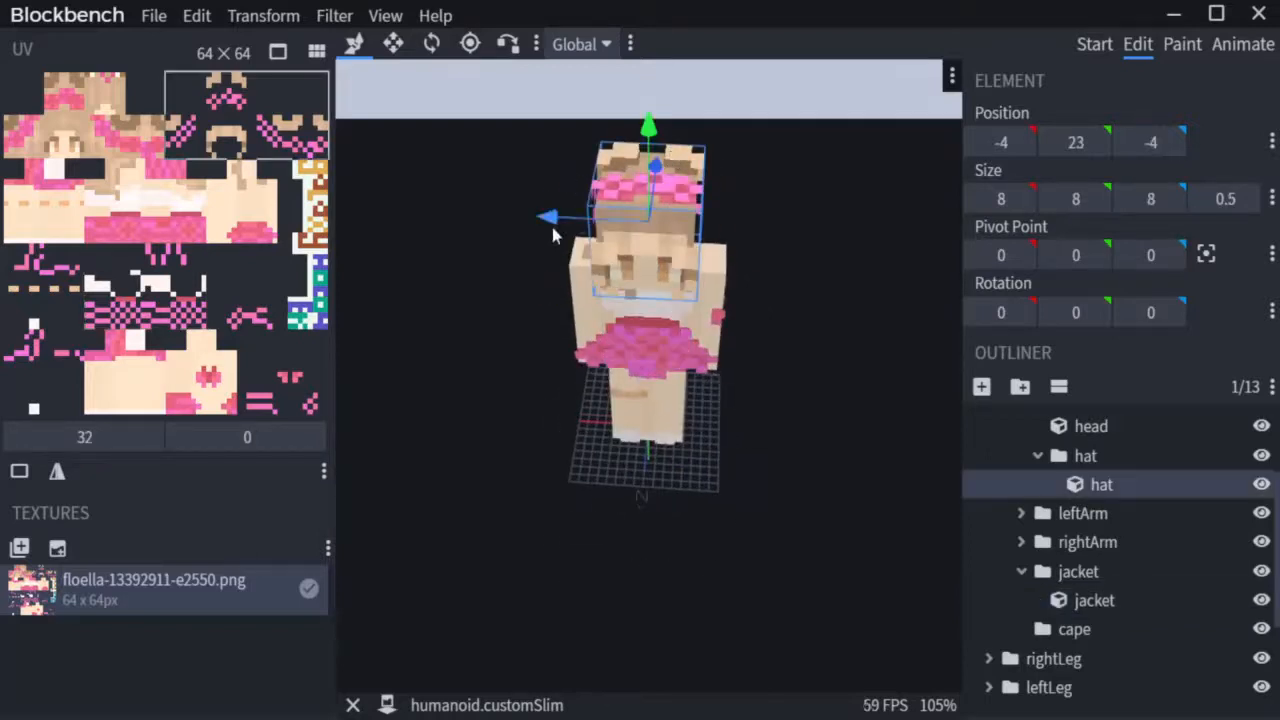
{"action": "left_click_drag", "start_coordinate": [553, 227], "coordinate": [565, 222]}
{"action": "left_click_drag", "start_coordinate": [565, 225], "coordinate": [670, 240]}
{"action": "left_click", "coordinate": [666, 292]}
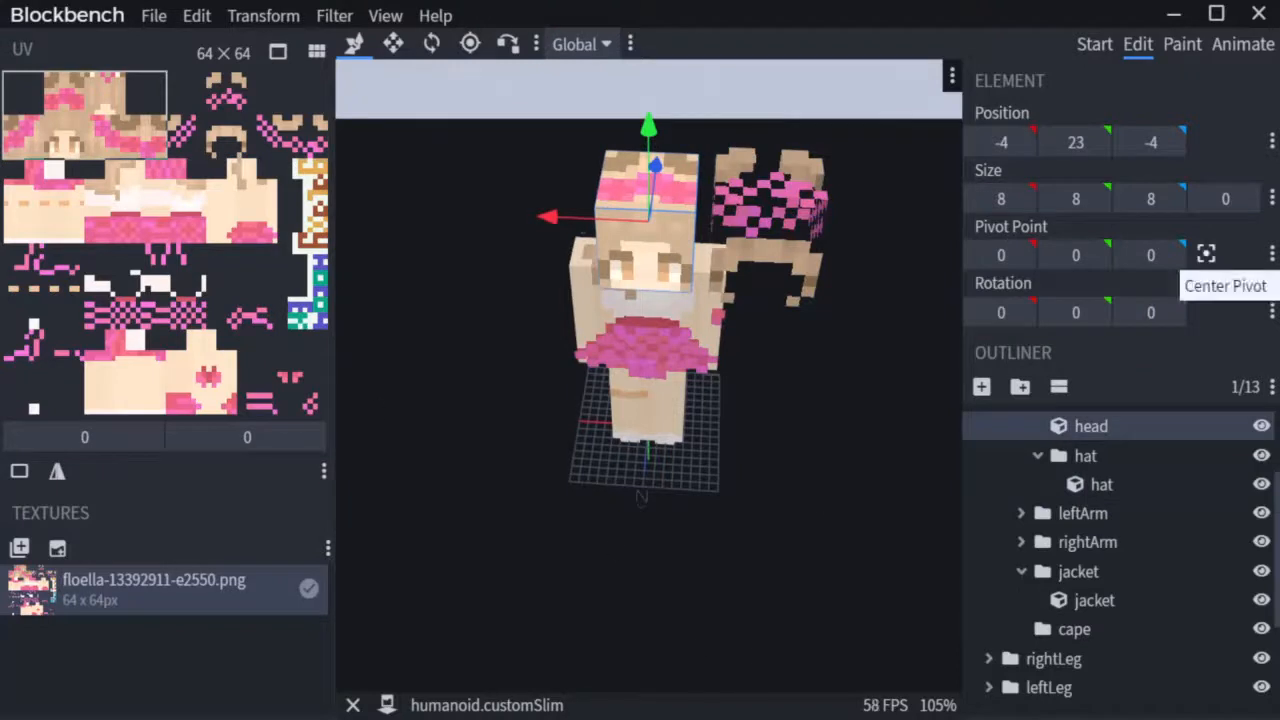
- Return the hat cube to X position -4 over the head, and move the head cube from the head group into the body group
{"action": "left_click", "coordinate": [793, 230]}
{"action": "left_click_drag", "start_coordinate": [674, 219], "coordinate": [549, 211]}
{"action": "left_click_drag", "start_coordinate": [1090, 426], "coordinate": [1038, 400]}
{"action": "mouse_move", "coordinate": [851, 414]}
{"action": "left_mouse_down"}
{"action": "mouse_move", "coordinate": [831, 323]}
{"action": "mouse_move", "coordinate": [740, 349]}
{"action": "mouse_move", "coordinate": [876, 369]}
{"action": "mouse_move", "coordinate": [1094, 366]}
{"action": "mouse_move", "coordinate": [943, 394]}
{"action": "mouse_move", "coordinate": [786, 380]}
{"action": "mouse_move", "coordinate": [740, 393]}
{"action": "mouse_move", "coordinate": [866, 410]}
{"action": "left_mouse_up"}
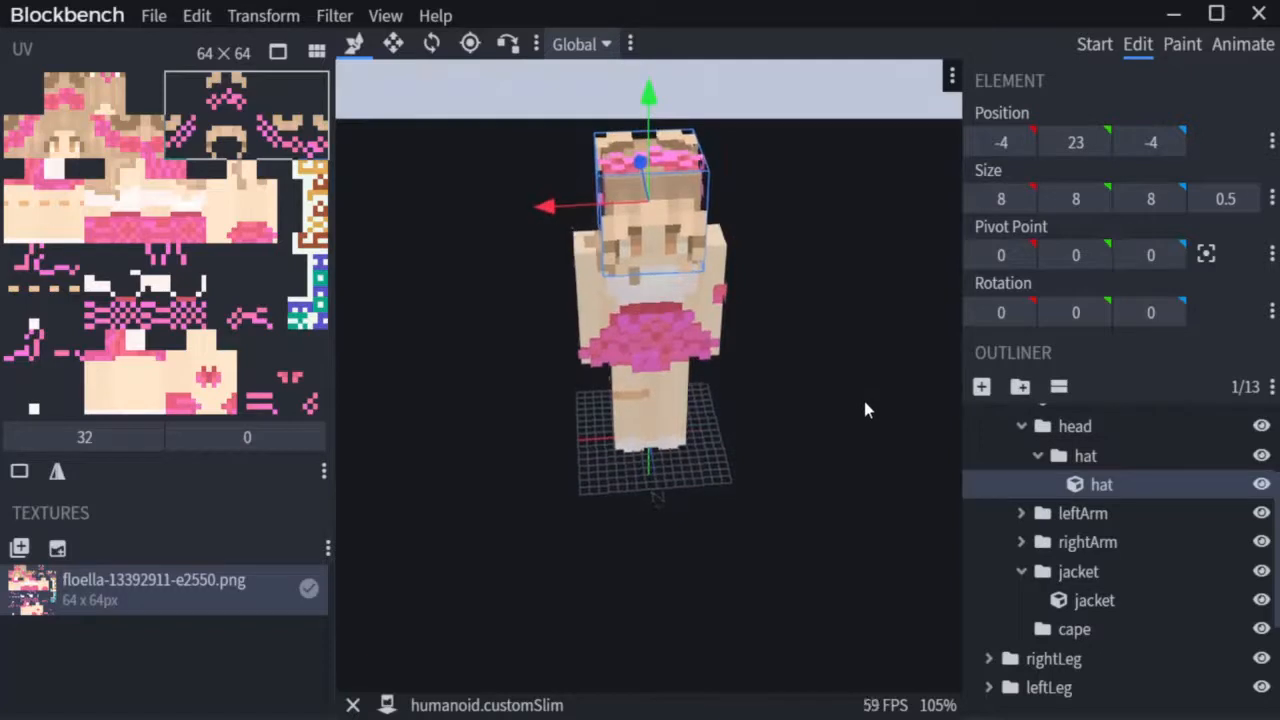
- Shift the hat cube to X position -18 to expose the head, and bring it back to X position -4
{"action": "left_click_drag", "start_coordinate": [543, 208], "coordinate": [690, 204]}
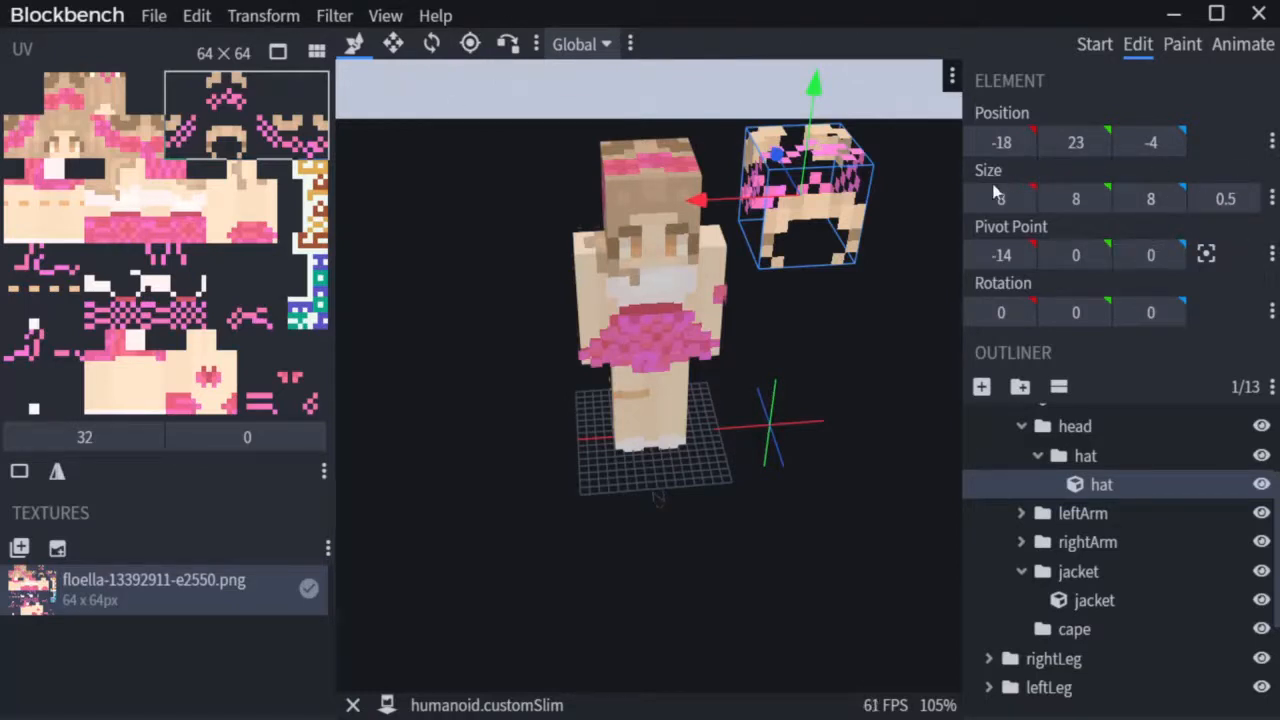
{"action": "left_click", "coordinate": [659, 187]}
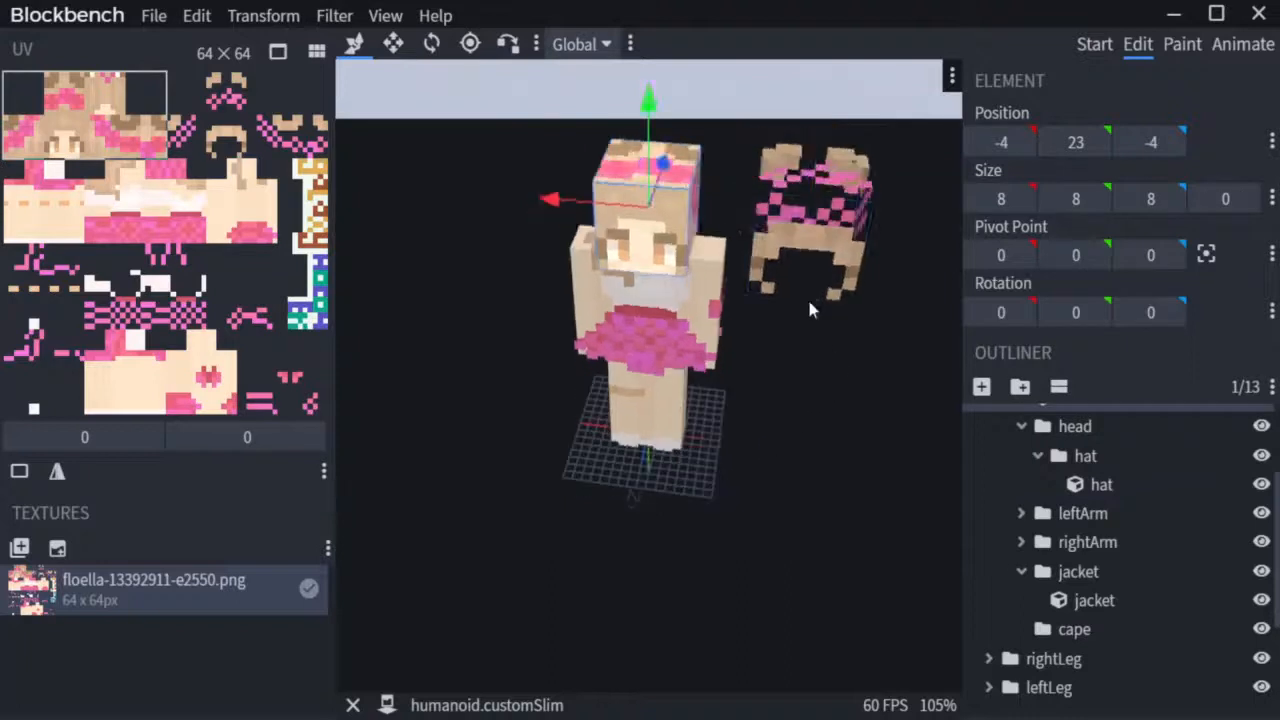
{"action": "left_click", "coordinate": [795, 235]}
{"action": "left_click_drag", "start_coordinate": [734, 217], "coordinate": [524, 236]}
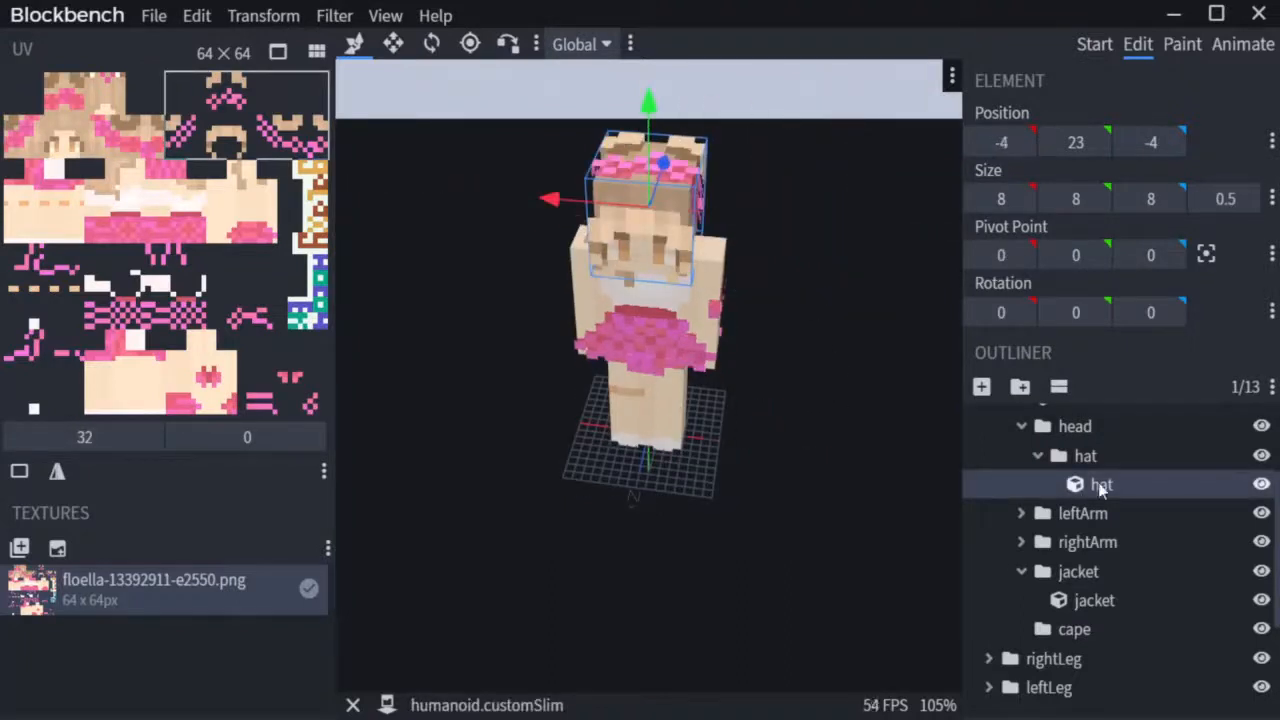
- Hide the hat and jacket overlay cubes
{"action": "left_click", "coordinate": [1260, 483]}
{"action": "left_click", "coordinate": [592, 324]}
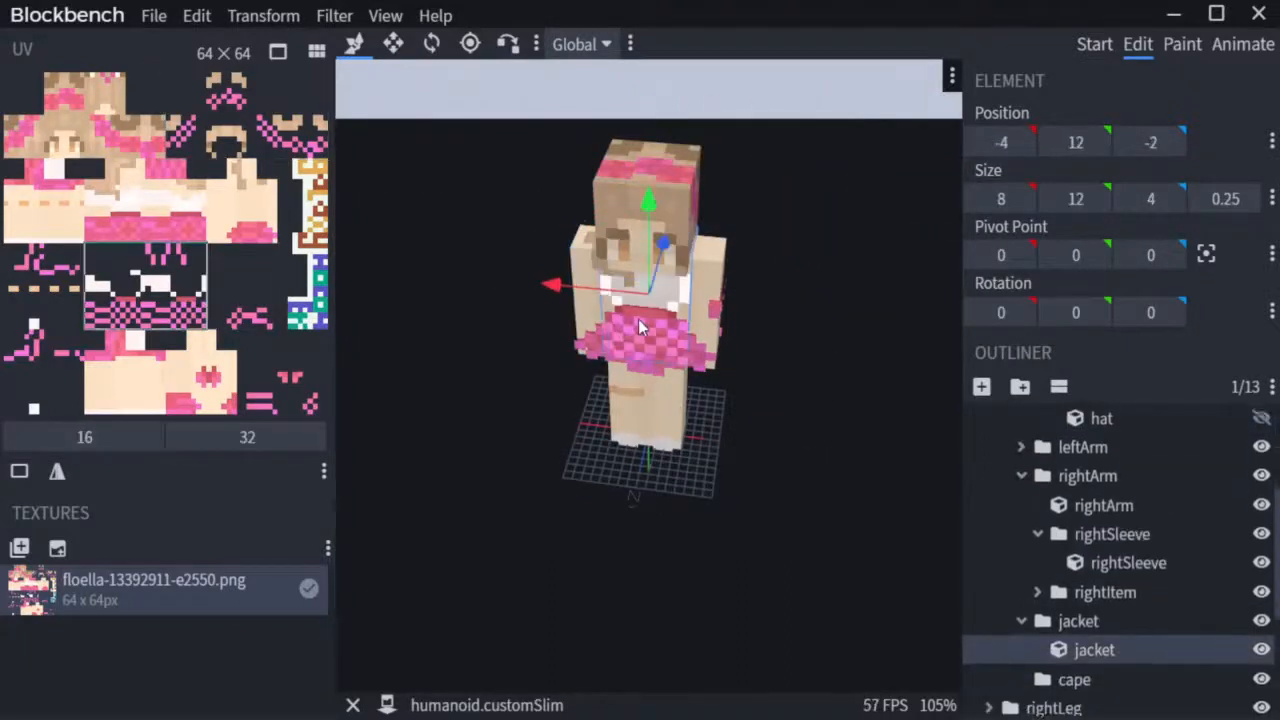
{"action": "left_click", "coordinate": [1262, 600]}
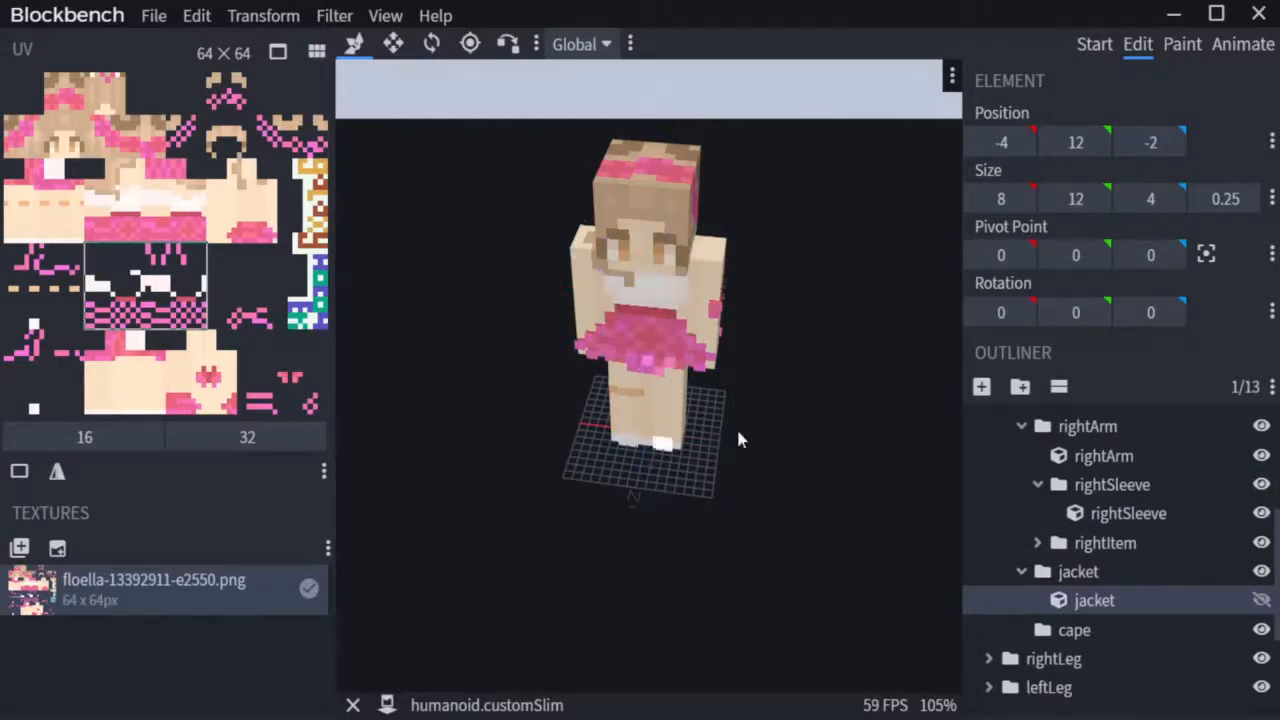
- Hide the leftPants and rightPants overlay cubes on the legs
{"action": "left_click", "coordinate": [668, 348]}
{"action": "left_click", "coordinate": [648, 382]}
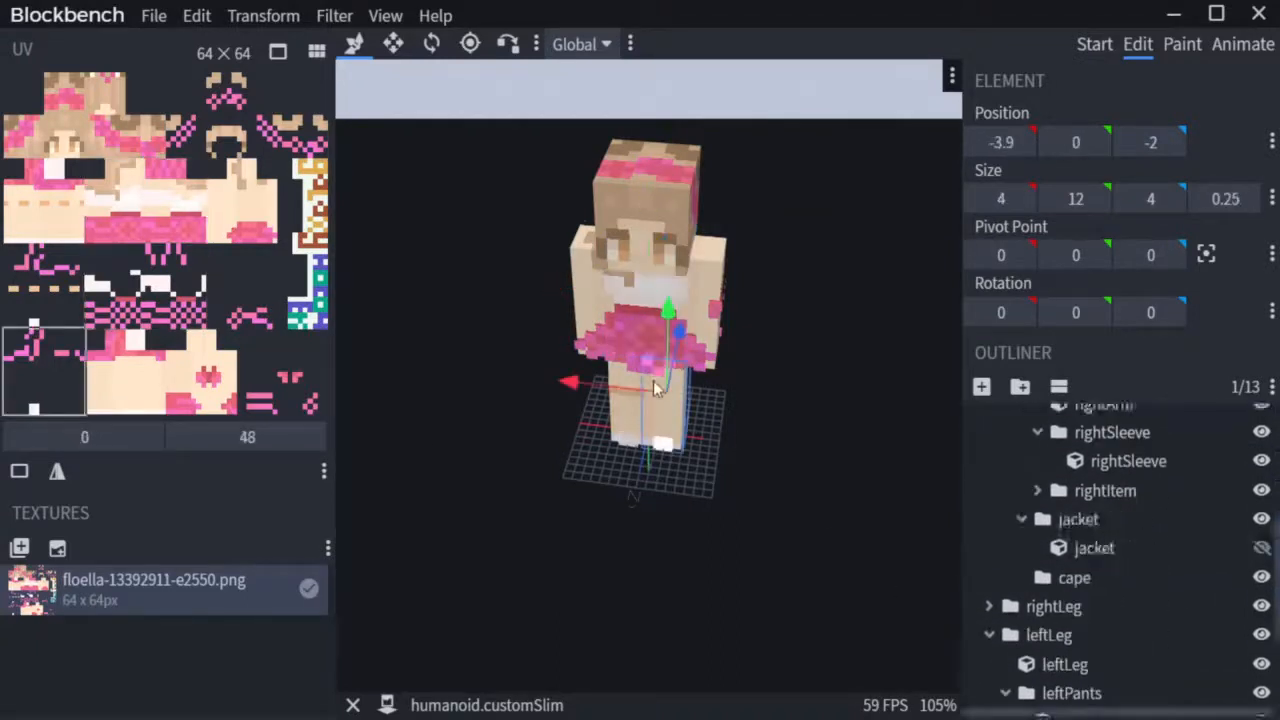
{"action": "left_click", "coordinate": [1261, 600]}
{"action": "left_click", "coordinate": [639, 400]}
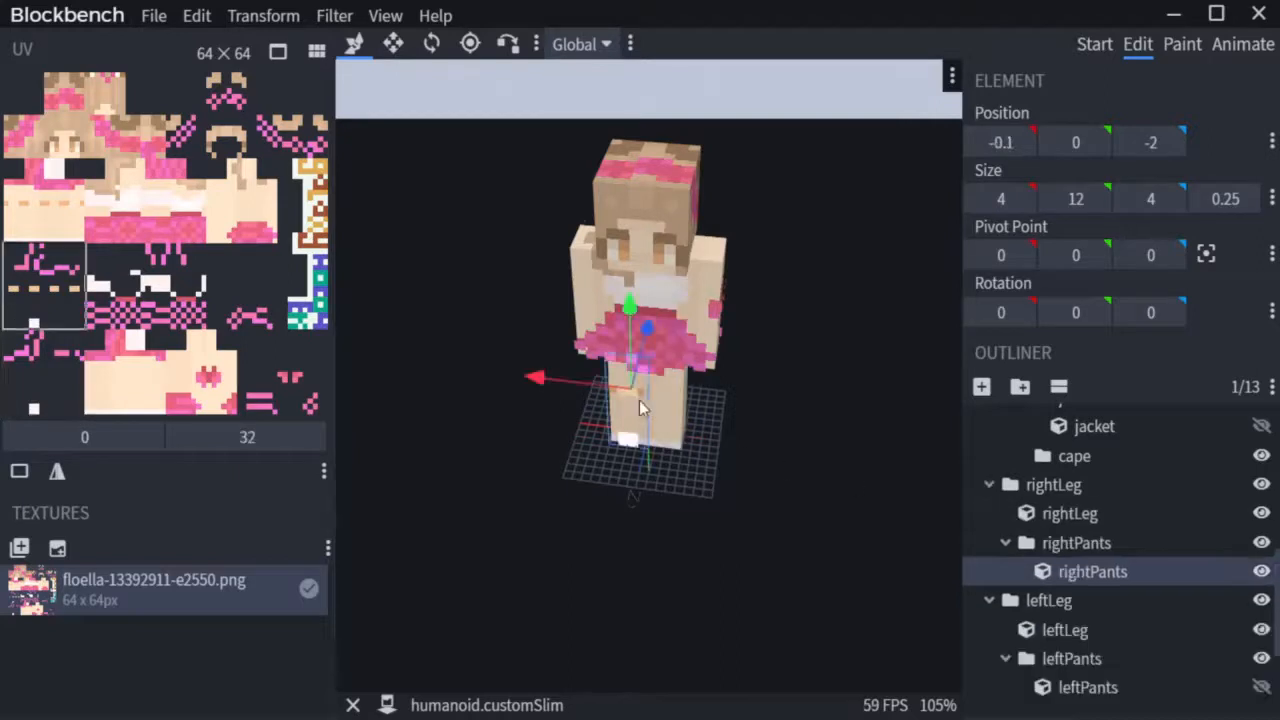
{"action": "left_click", "coordinate": [1262, 571]}
{"action": "left_click", "coordinate": [1262, 571]}
{"action": "left_click", "coordinate": [1263, 576]}
- Hide the leftSleeve and rightSleeve overlay cubes on the arms and clear the selection
{"action": "left_click", "coordinate": [700, 372]}
{"action": "left_click", "coordinate": [1261, 414]}
{"action": "left_click", "coordinate": [1250, 560]}
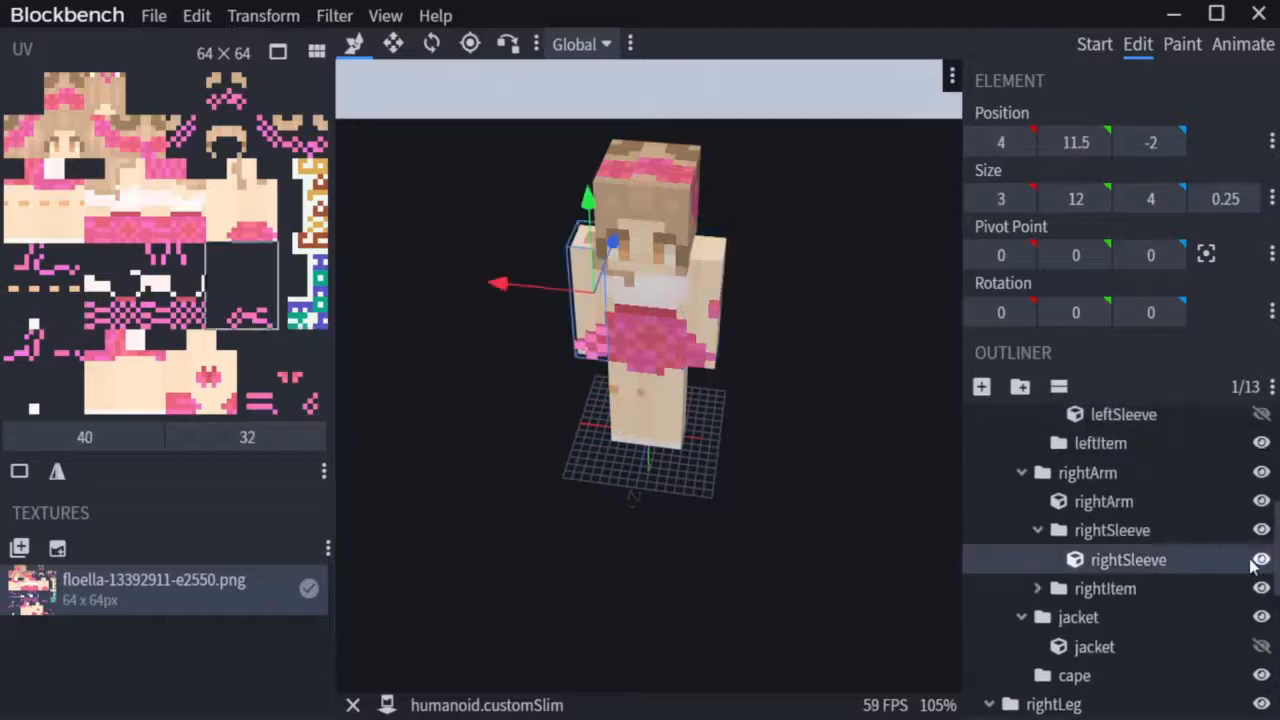
{"action": "left_click", "coordinate": [1261, 560]}
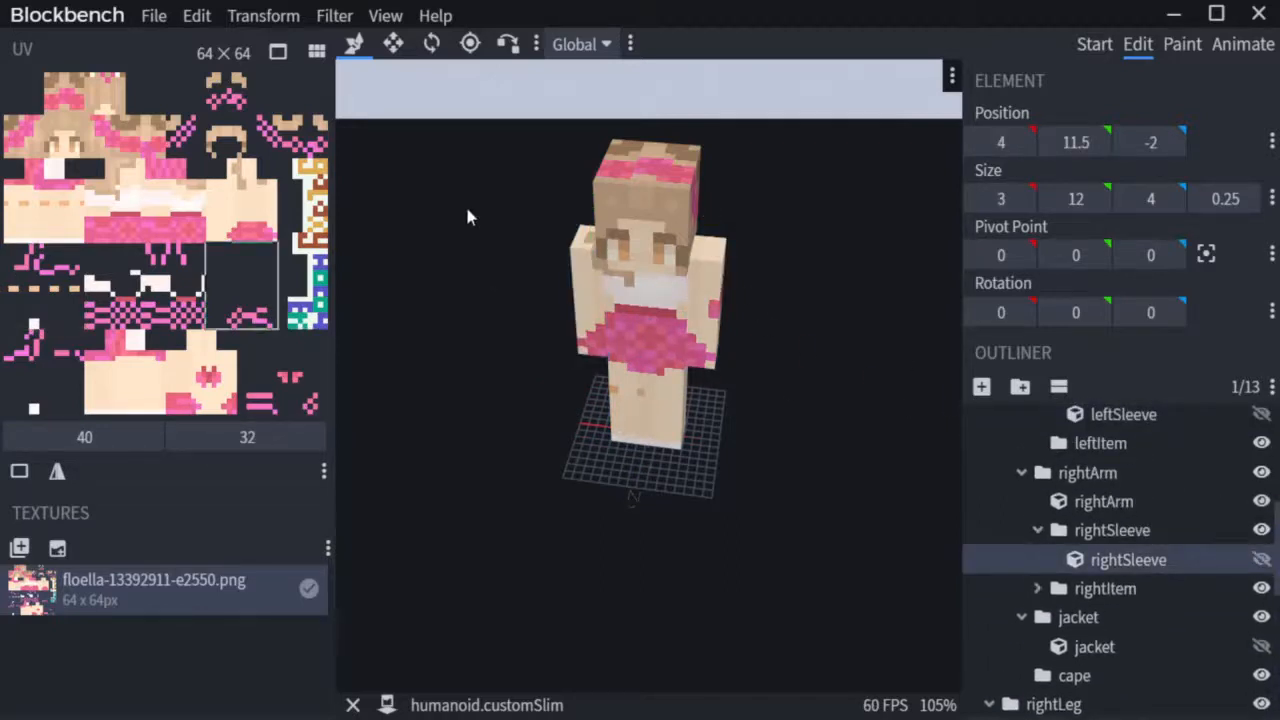
{"action": "left_click", "coordinate": [641, 301]}
{"action": "left_click_drag", "start_coordinate": [833, 306], "coordinate": [557, 306]}
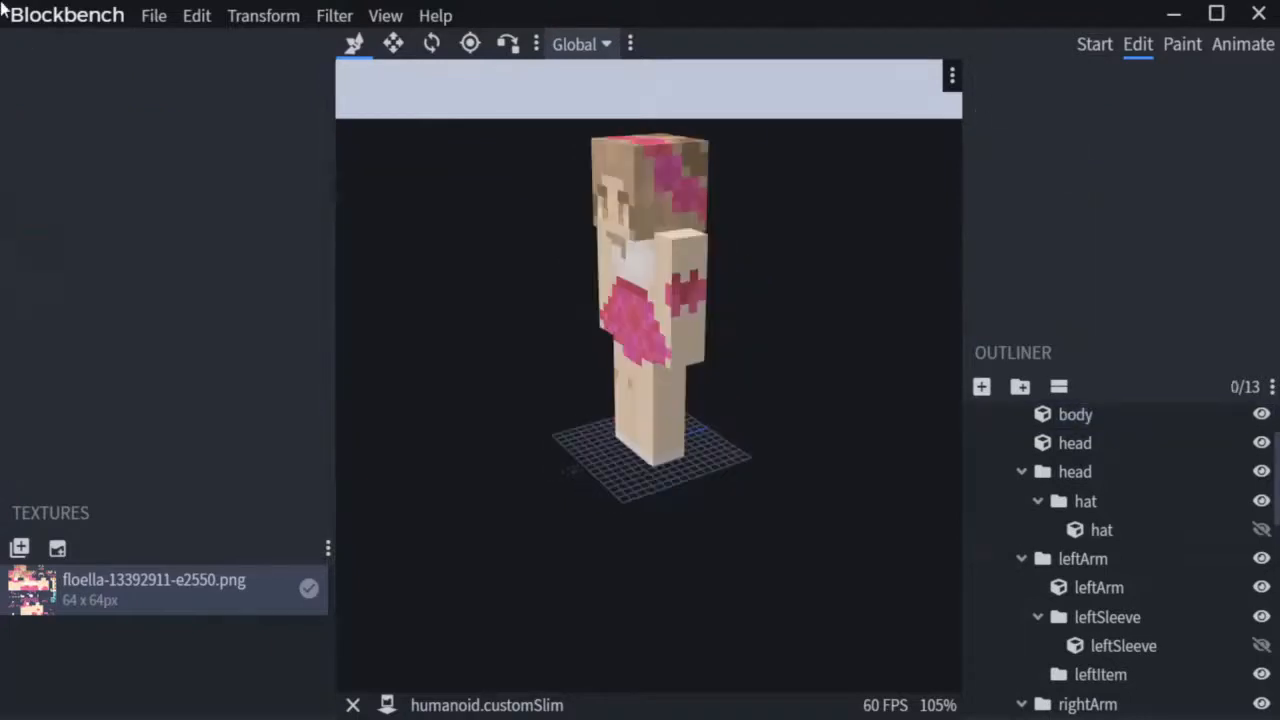
{"action": "left_click_drag", "start_coordinate": [487, 193], "coordinate": [560, 240]}
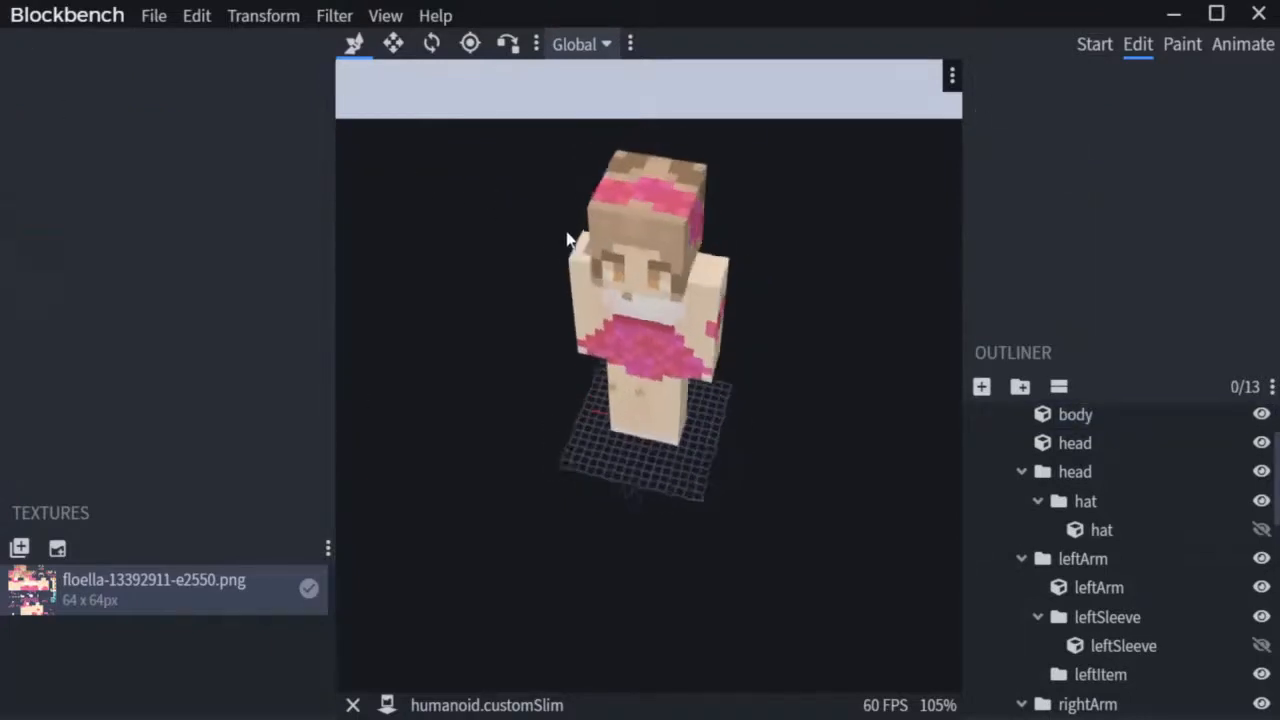
- Switch to Paint mode and brush #ffef8e strokes over the character's face, torso, arms and legs
{"action": "left_click", "coordinate": [1192, 52]}
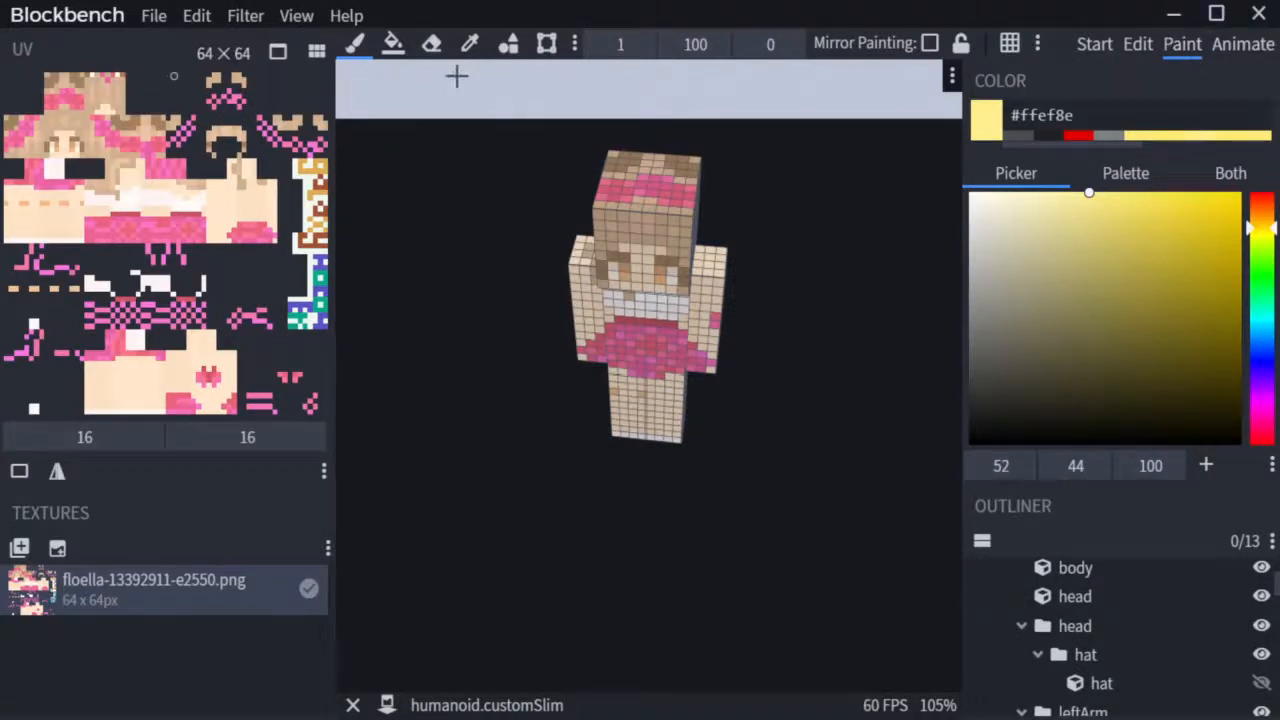
{"action": "left_click", "coordinate": [546, 43]}
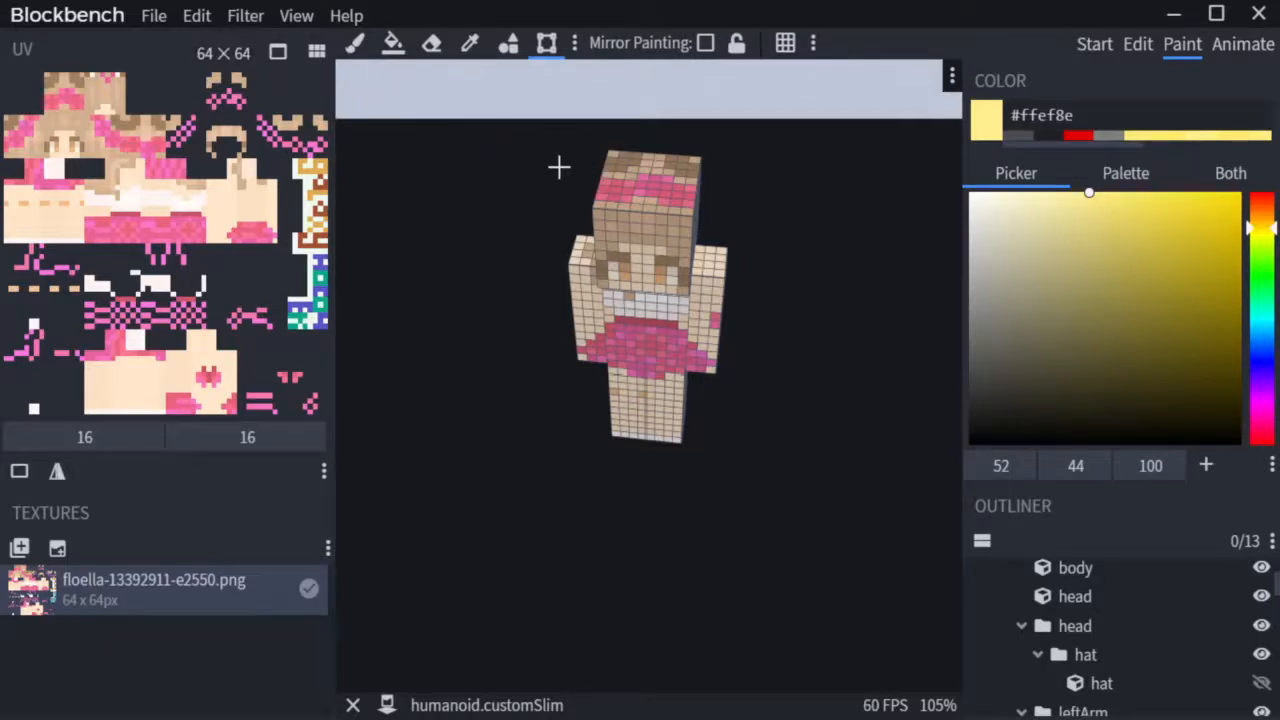
{"action": "left_click", "coordinate": [355, 43]}
{"action": "scroll", "coordinate": [489, 153], "scroll_direction": "up", "scroll_amount": 5}
{"action": "scroll", "coordinate": [505, 170], "scroll_direction": "down", "scroll_amount": 2}
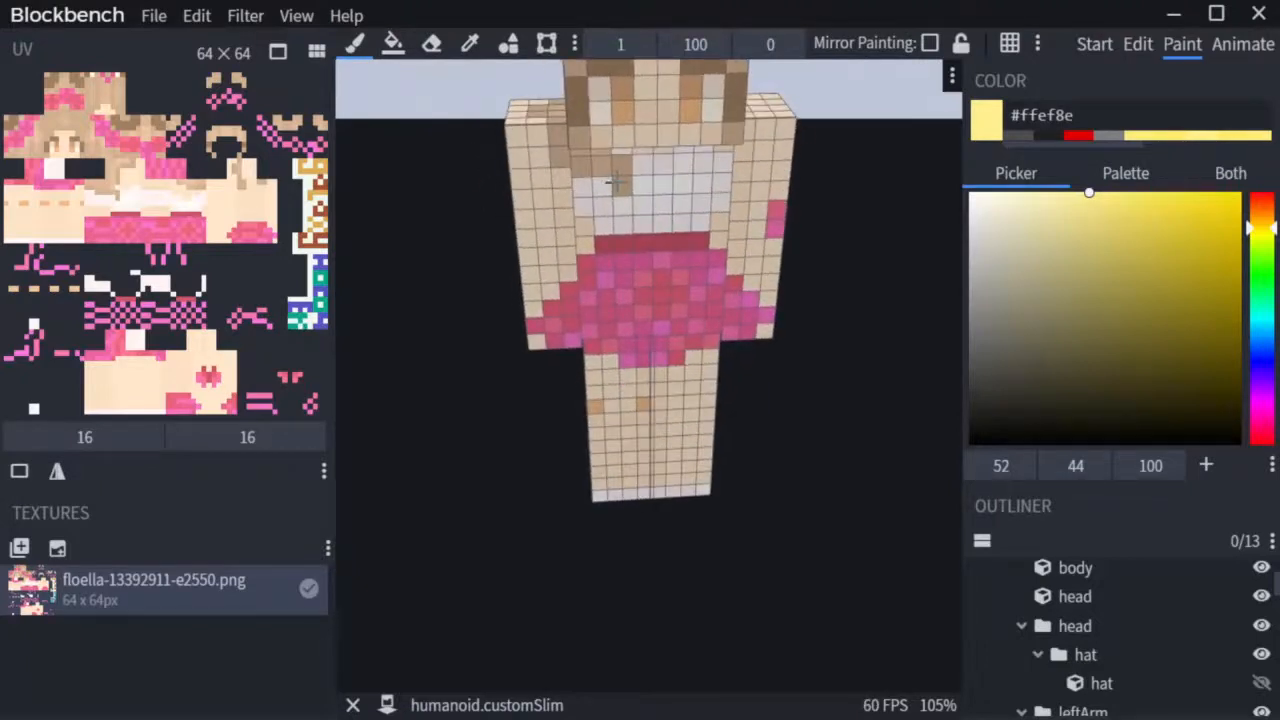
{"action": "mouse_move", "coordinate": [634, 206]}
{"action": "left_mouse_down"}
{"action": "mouse_move", "coordinate": [727, 284]}
{"action": "mouse_move", "coordinate": [545, 315]}
{"action": "mouse_move", "coordinate": [735, 283]}
{"action": "mouse_move", "coordinate": [556, 120]}
{"action": "mouse_move", "coordinate": [367, 219]}
{"action": "left_mouse_up"}
- Set the brush colour to green #72d65c and paint strokes on the torso, one leg and the forehead
{"action": "mouse_move", "coordinate": [1252, 230]}
{"action": "left_mouse_down"}
{"action": "mouse_move", "coordinate": [1242, 193]}
{"action": "mouse_move", "coordinate": [1259, 202]}
{"action": "mouse_move", "coordinate": [1261, 269]}
{"action": "mouse_move", "coordinate": [1206, 212]}
{"action": "mouse_move", "coordinate": [1186, 150]}
{"action": "mouse_move", "coordinate": [1123, 233]}
{"action": "left_mouse_up"}
{"action": "mouse_move", "coordinate": [600, 200]}
{"action": "left_mouse_down"}
{"action": "mouse_move", "coordinate": [645, 300]}
{"action": "mouse_move", "coordinate": [668, 170]}
{"action": "left_mouse_up"}
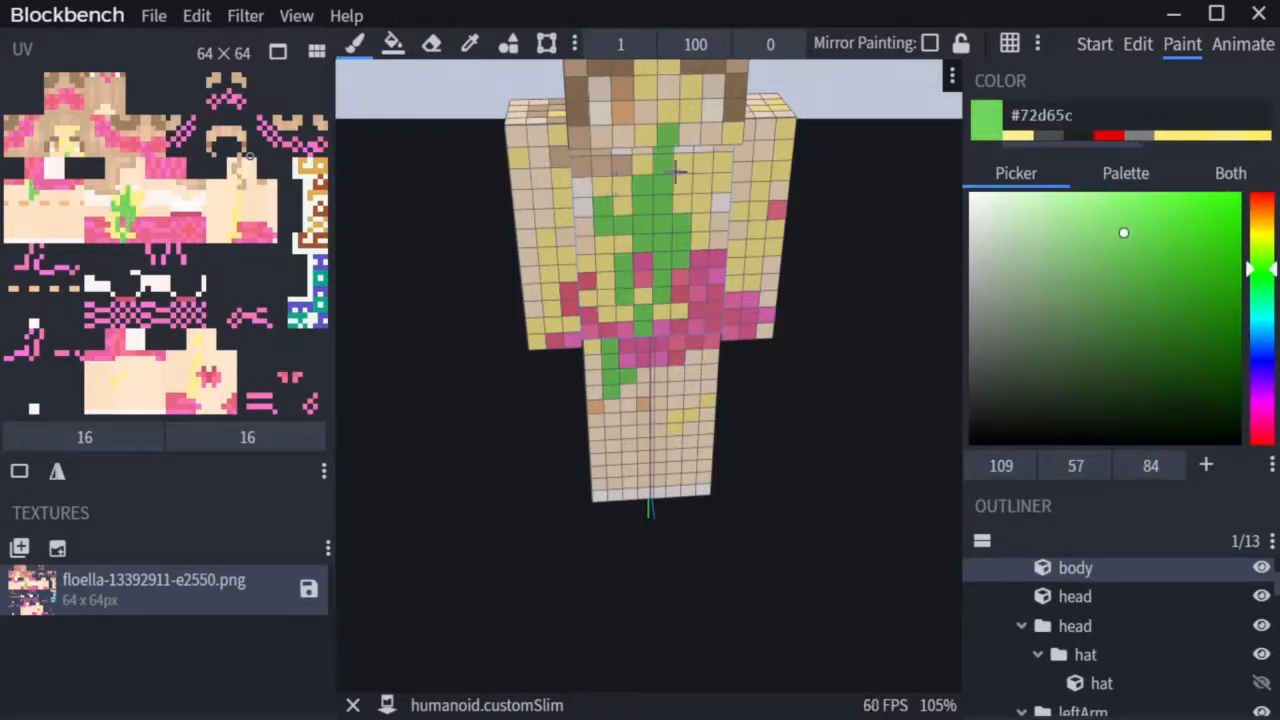
{"action": "scroll", "coordinate": [653, 152], "scroll_direction": "down", "scroll_amount": 3}
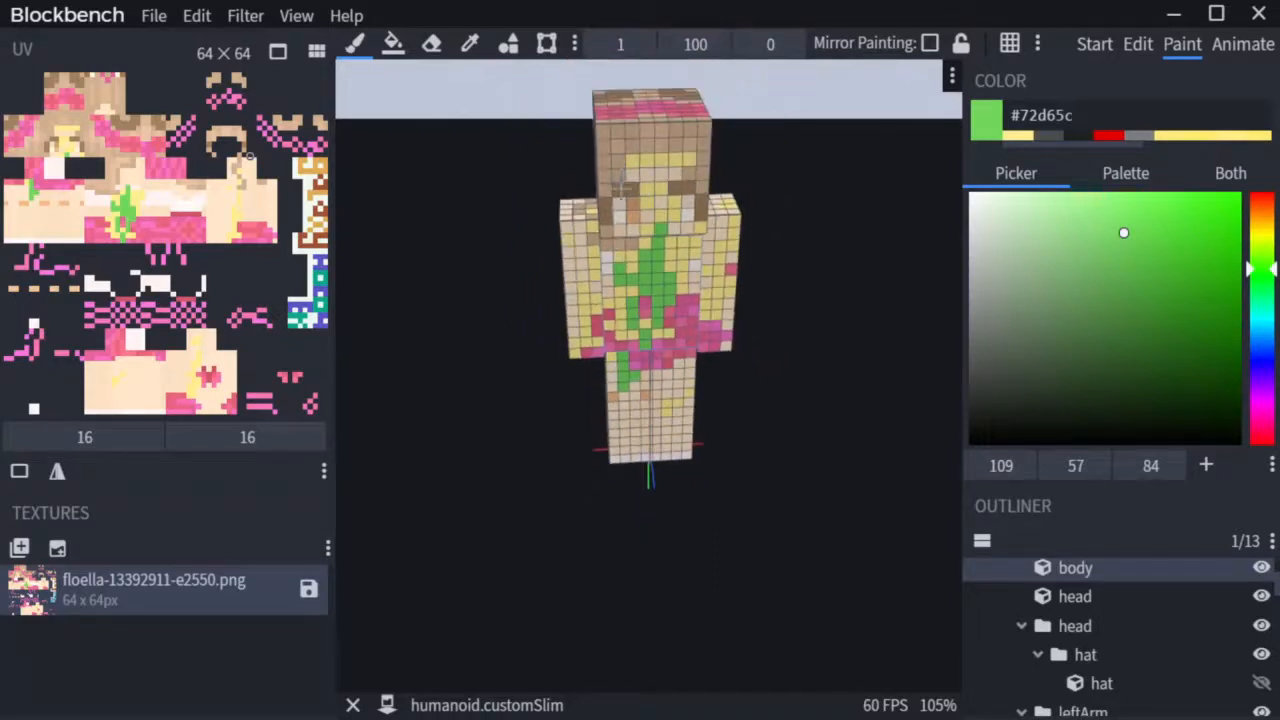
{"action": "left_click", "coordinate": [617, 128]}
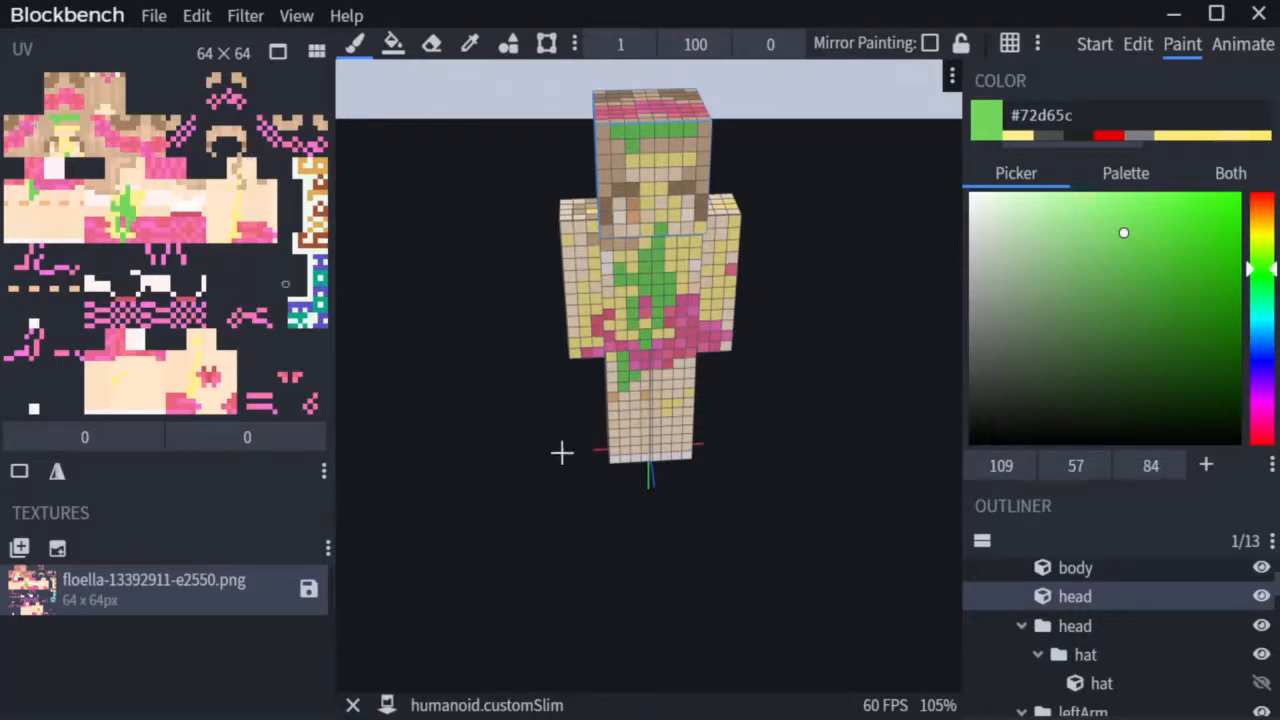
- Paint green strokes across the torso and arm areas of the UV texture, and try the neighbouring paint tools
{"action": "mouse_move", "coordinate": [57, 203]}
{"action": "left_mouse_down"}
{"action": "mouse_move", "coordinate": [218, 213]}
{"action": "mouse_move", "coordinate": [150, 196]}
{"action": "mouse_move", "coordinate": [235, 198]}
{"action": "mouse_move", "coordinate": [162, 205]}
{"action": "left_mouse_up"}
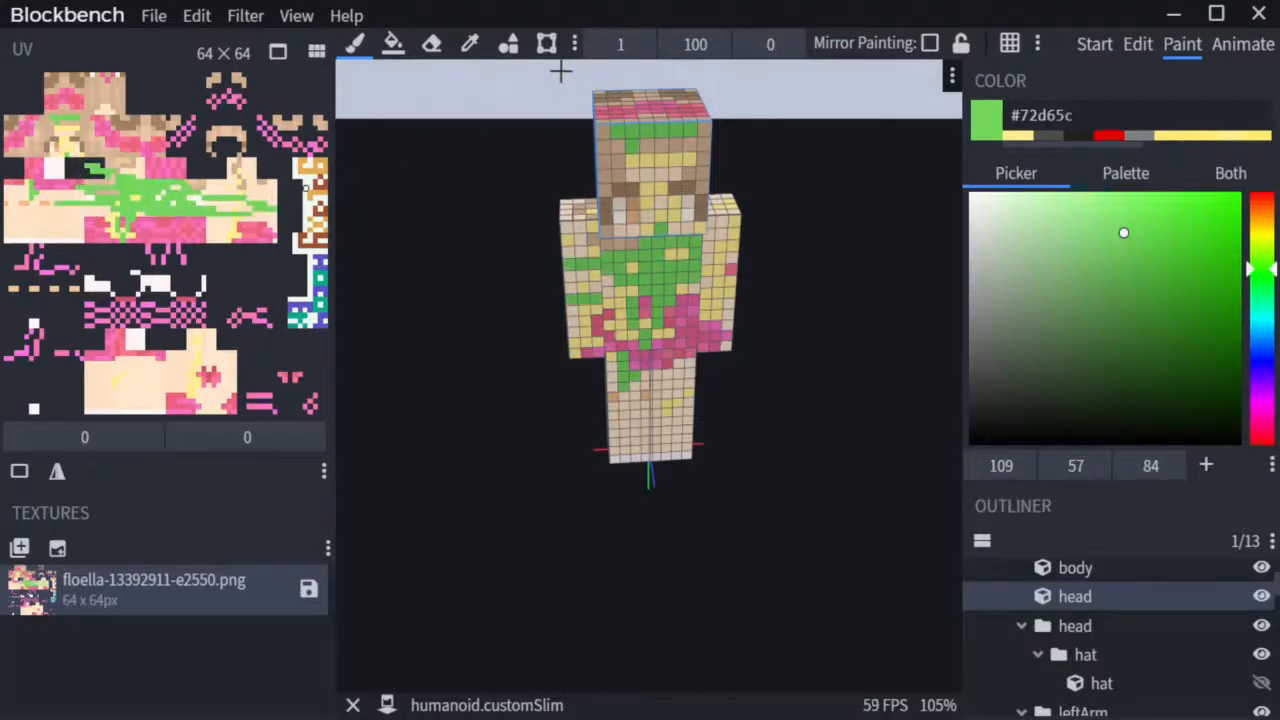
{"action": "left_click", "coordinate": [548, 44]}
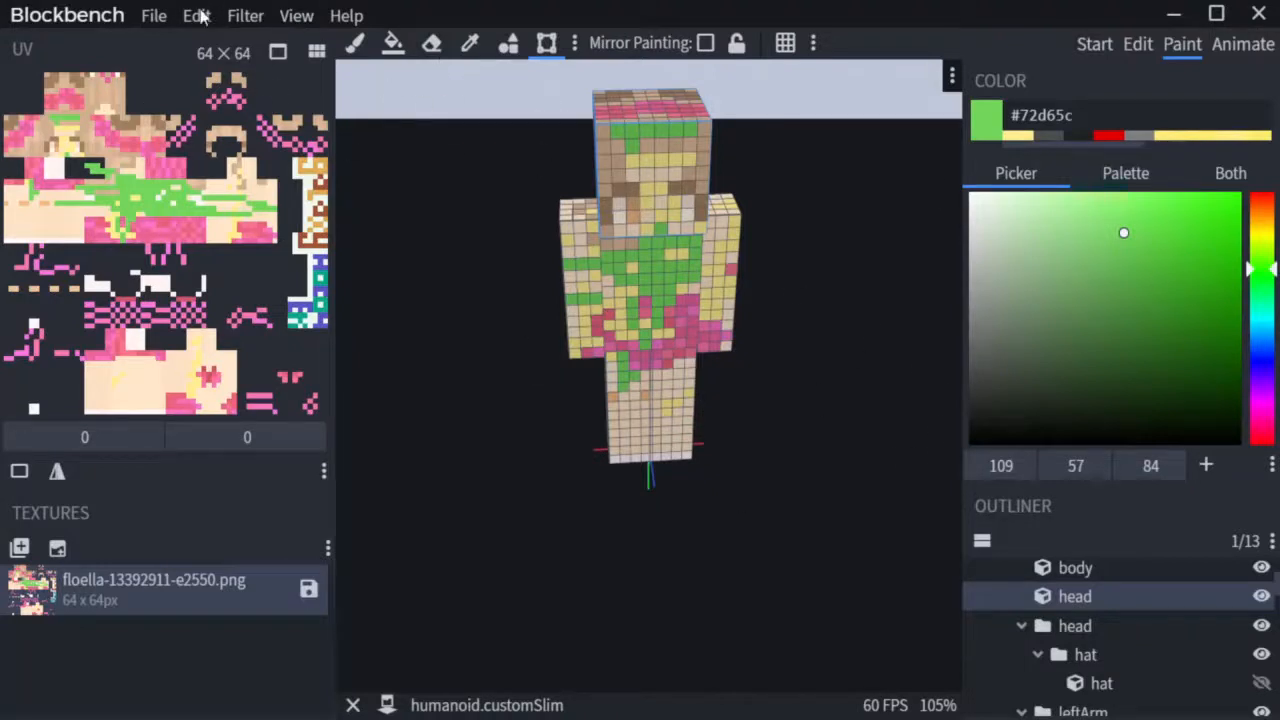
{"action": "left_click", "coordinate": [431, 43]}
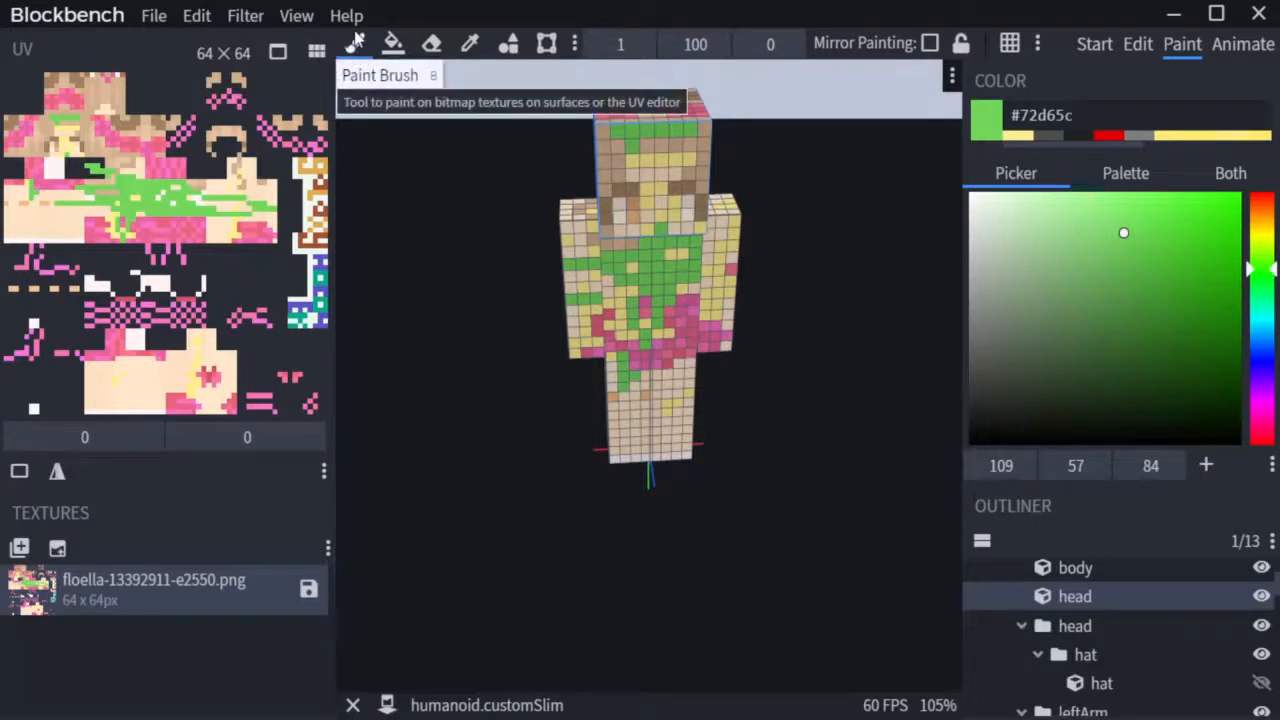
- Fill the front, top and one side face of the head with green #72d65c using the Face fill mode
{"action": "left_click", "coordinate": [393, 43]}
{"action": "mouse_move", "coordinate": [484, 193]}
{"action": "left_mouse_down"}
{"action": "mouse_move", "coordinate": [453, 231]}
{"action": "mouse_move", "coordinate": [525, 228]}
{"action": "left_mouse_up"}
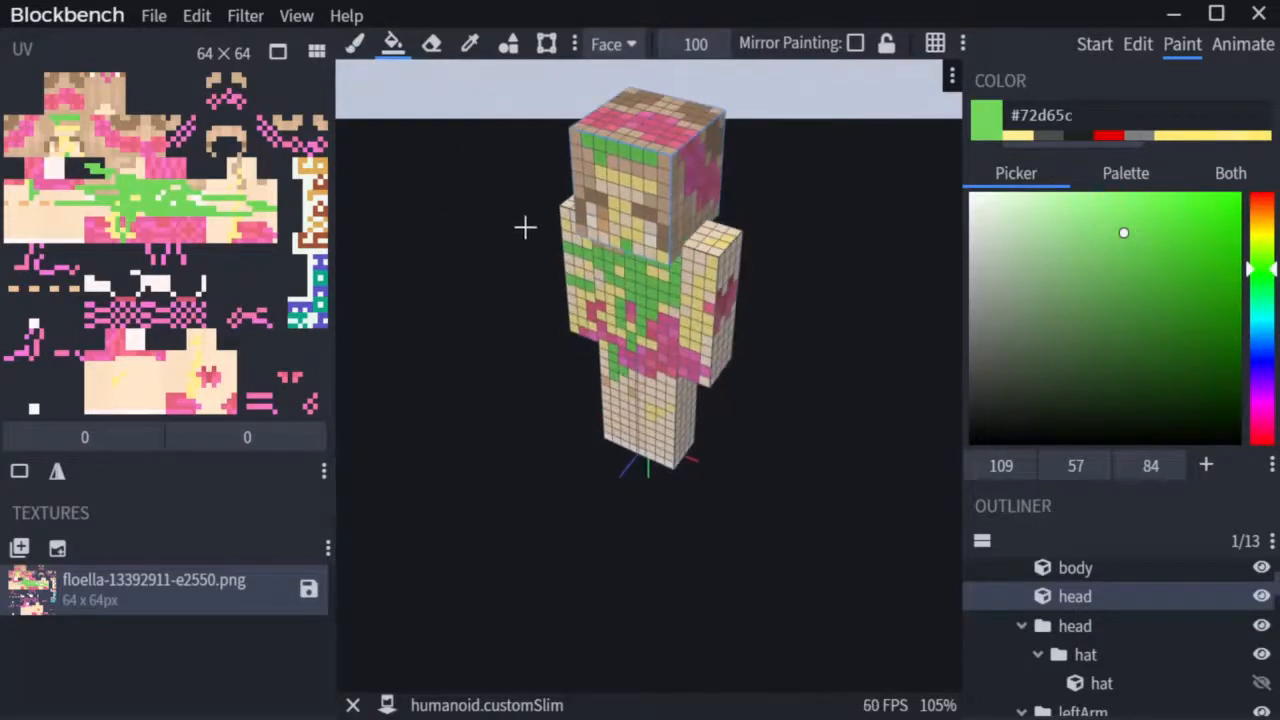
{"action": "left_click", "coordinate": [618, 178]}
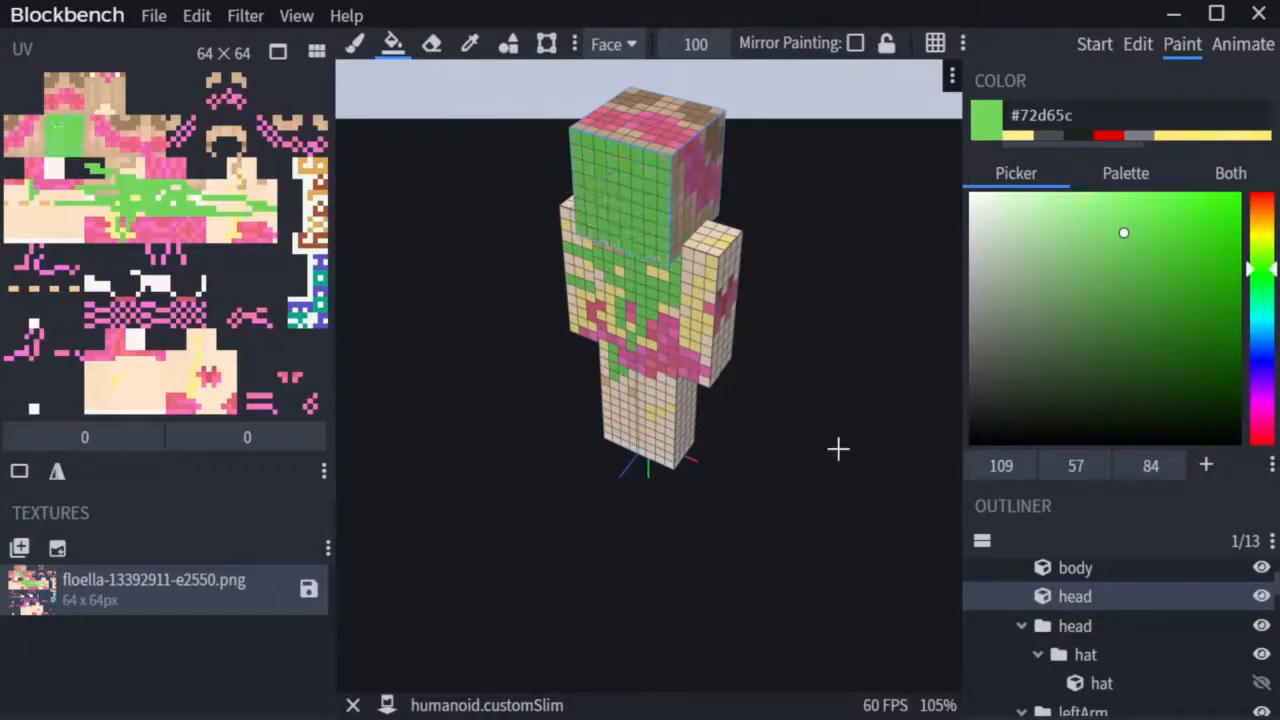
{"action": "left_click", "coordinate": [664, 121]}
{"action": "left_click", "coordinate": [683, 192]}
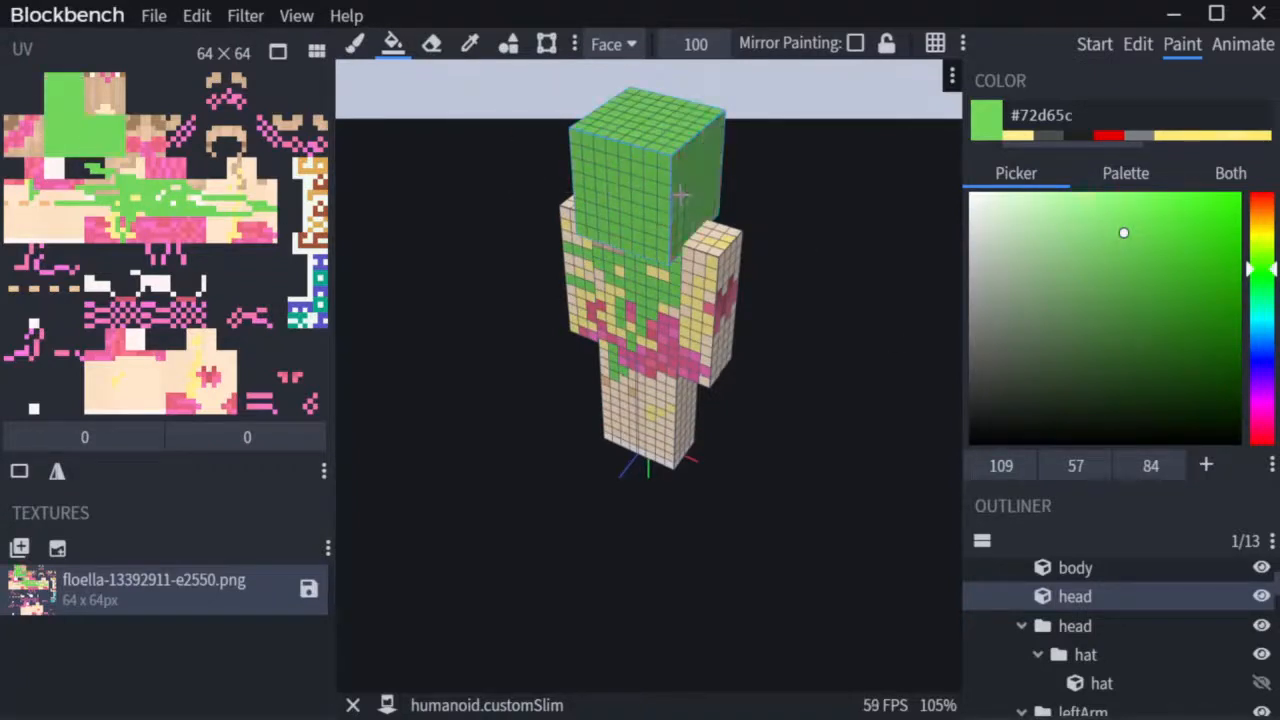
- Erase freehand strokes of paint across the head's faces, the torso and the legs
{"action": "left_click", "coordinate": [431, 45]}
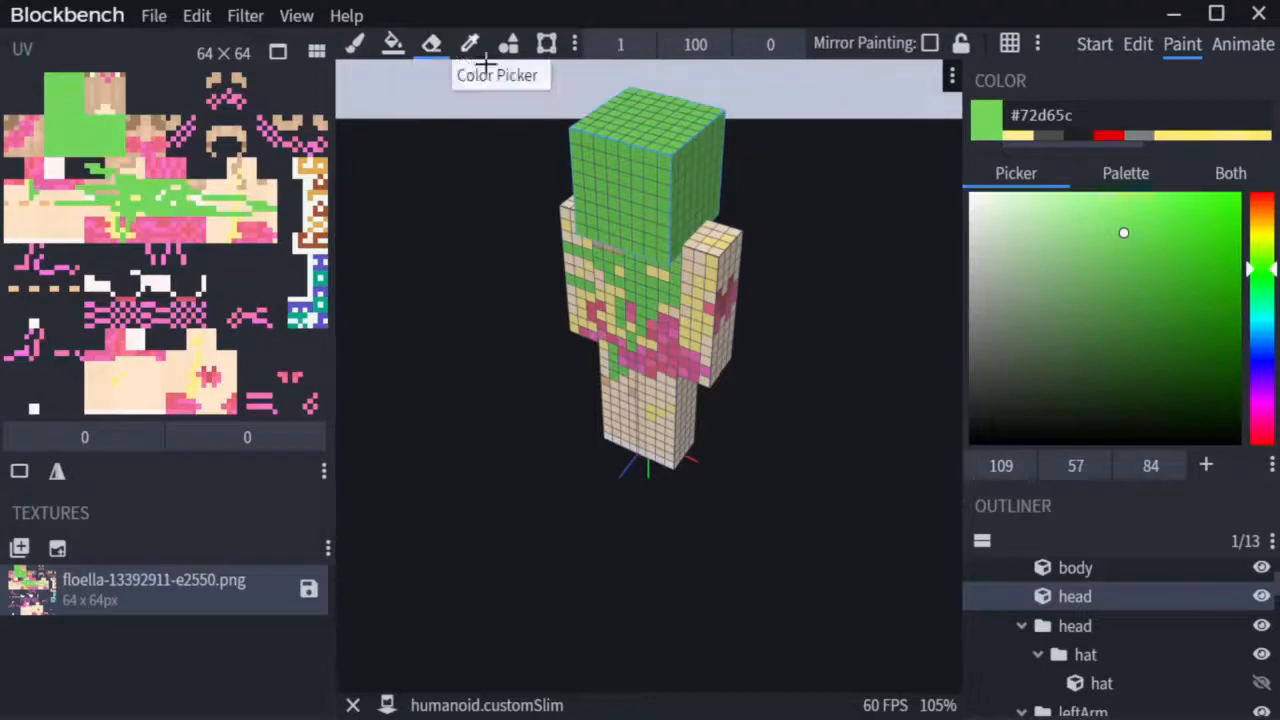
{"action": "mouse_move", "coordinate": [592, 168]}
{"action": "left_mouse_down"}
{"action": "mouse_move", "coordinate": [688, 172]}
{"action": "mouse_move", "coordinate": [630, 185]}
{"action": "mouse_move", "coordinate": [576, 140]}
{"action": "mouse_move", "coordinate": [648, 105]}
{"action": "mouse_move", "coordinate": [671, 180]}
{"action": "left_mouse_up"}
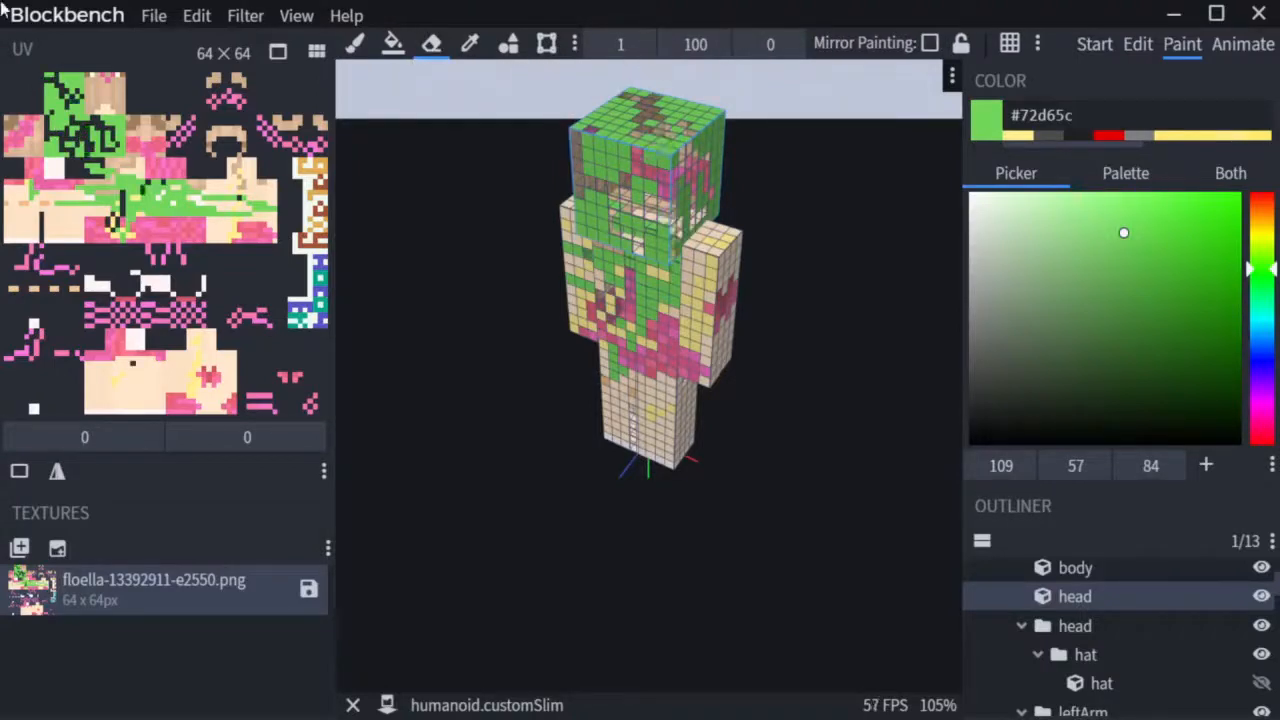
{"action": "left_click_drag", "start_coordinate": [455, 183], "coordinate": [480, 170]}
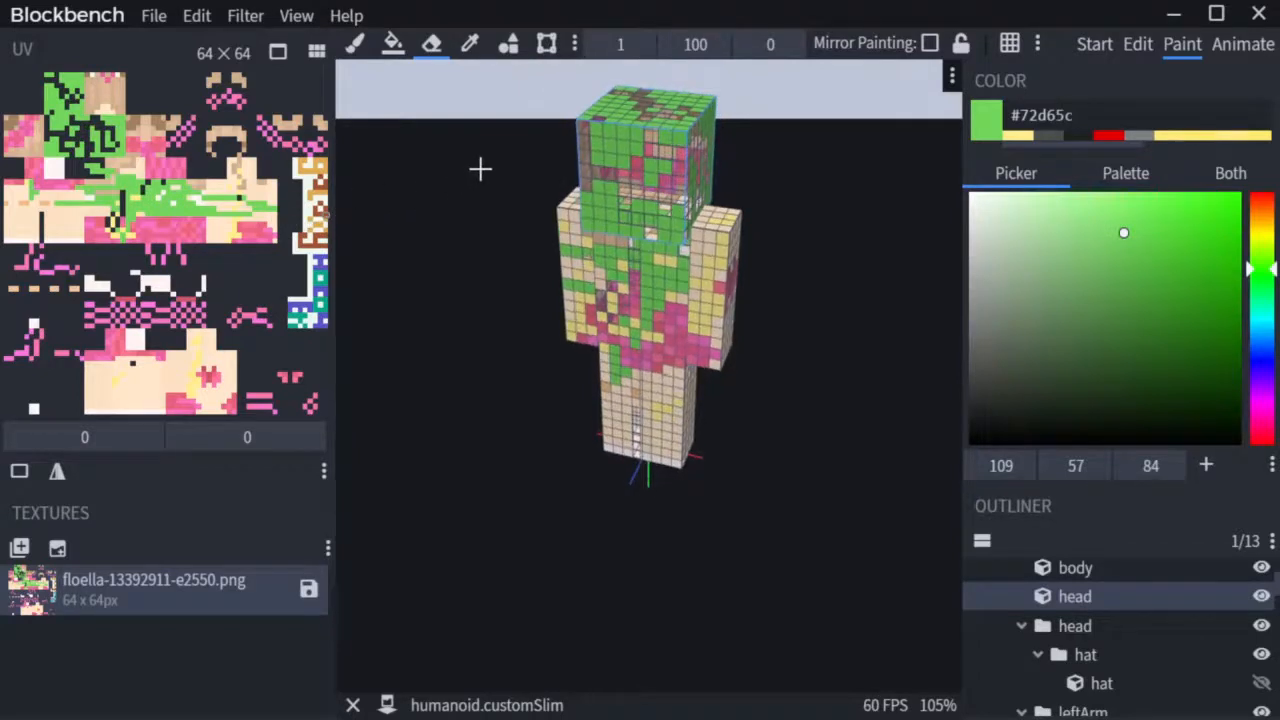
- Sample pink #fb77c7 from the UV texture and draw a large filled rectangle over most of the texture
{"action": "left_click", "coordinate": [469, 43]}
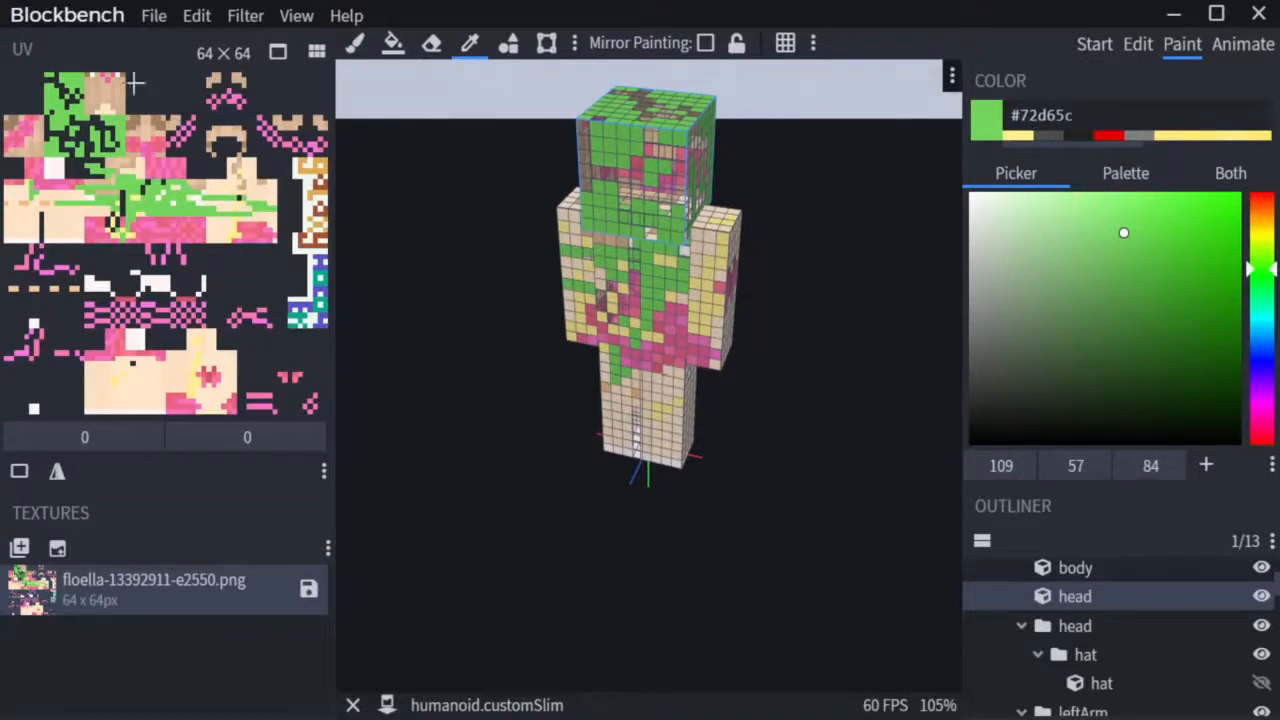
{"action": "left_click", "coordinate": [230, 93]}
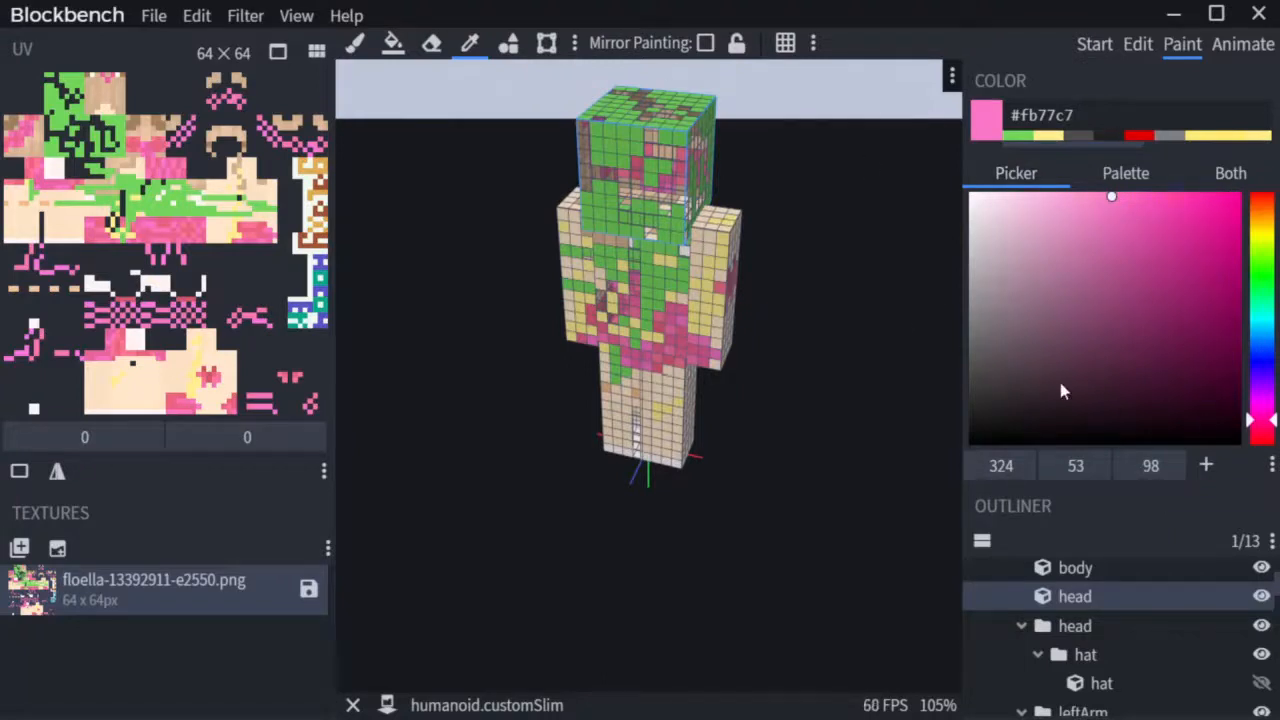
{"action": "left_click", "coordinate": [508, 43]}
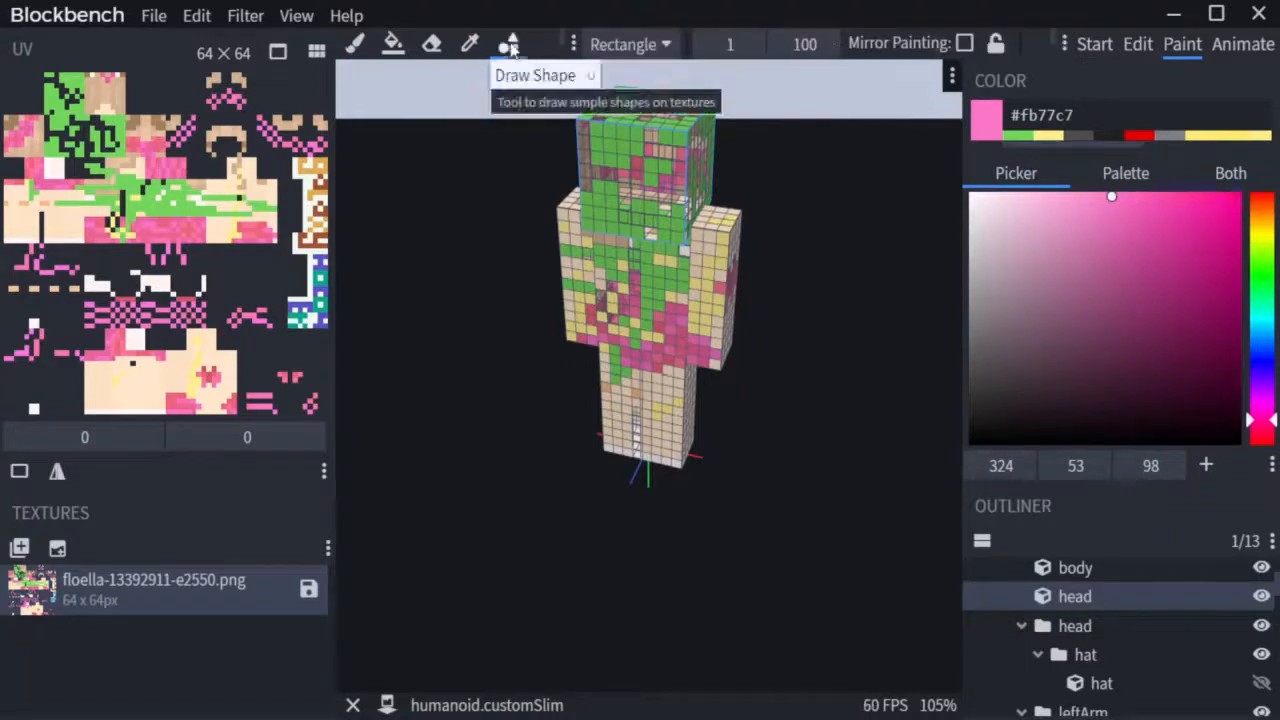
{"action": "mouse_move", "coordinate": [40, 116]}
{"action": "left_mouse_down"}
{"action": "mouse_move", "coordinate": [236, 312]}
{"action": "mouse_move", "coordinate": [300, 318]}
{"action": "mouse_move", "coordinate": [298, 340]}
{"action": "mouse_move", "coordinate": [333, 331]}
{"action": "left_mouse_up"}
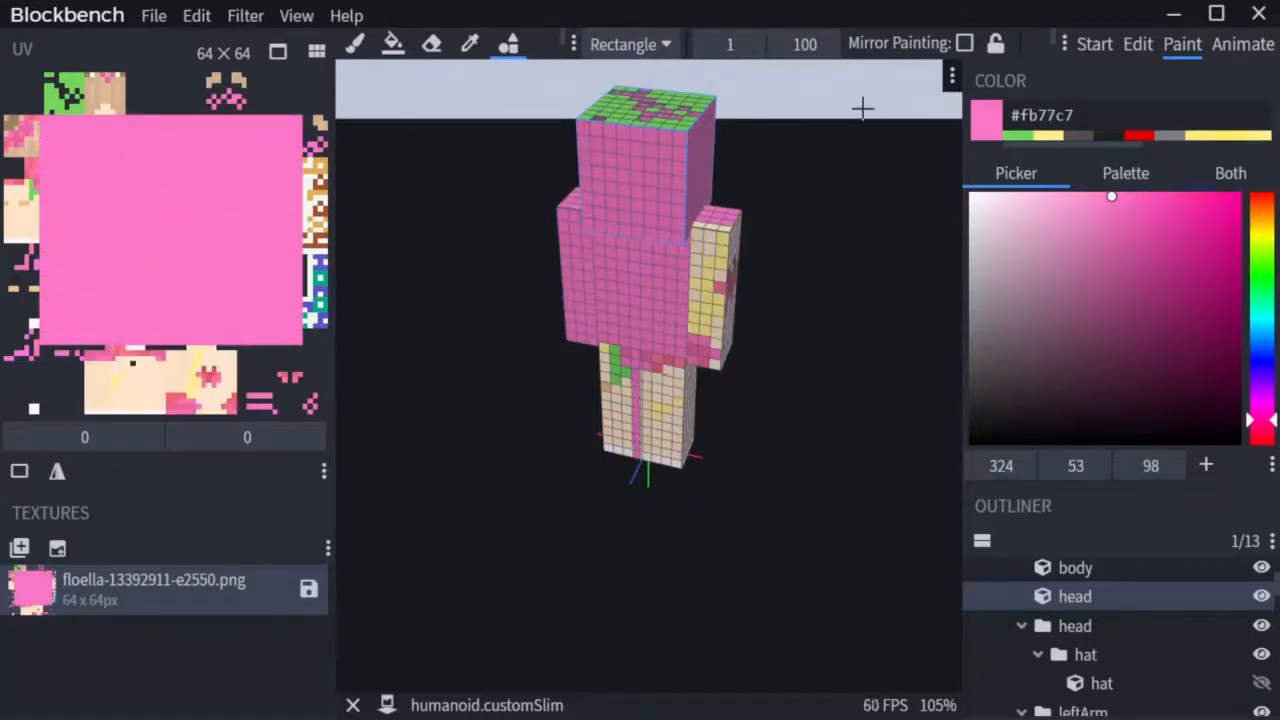
- Set the shape to Ellipse and draw filled pink ellipses over the head area of the UV texture
{"action": "left_click", "coordinate": [626, 46]}
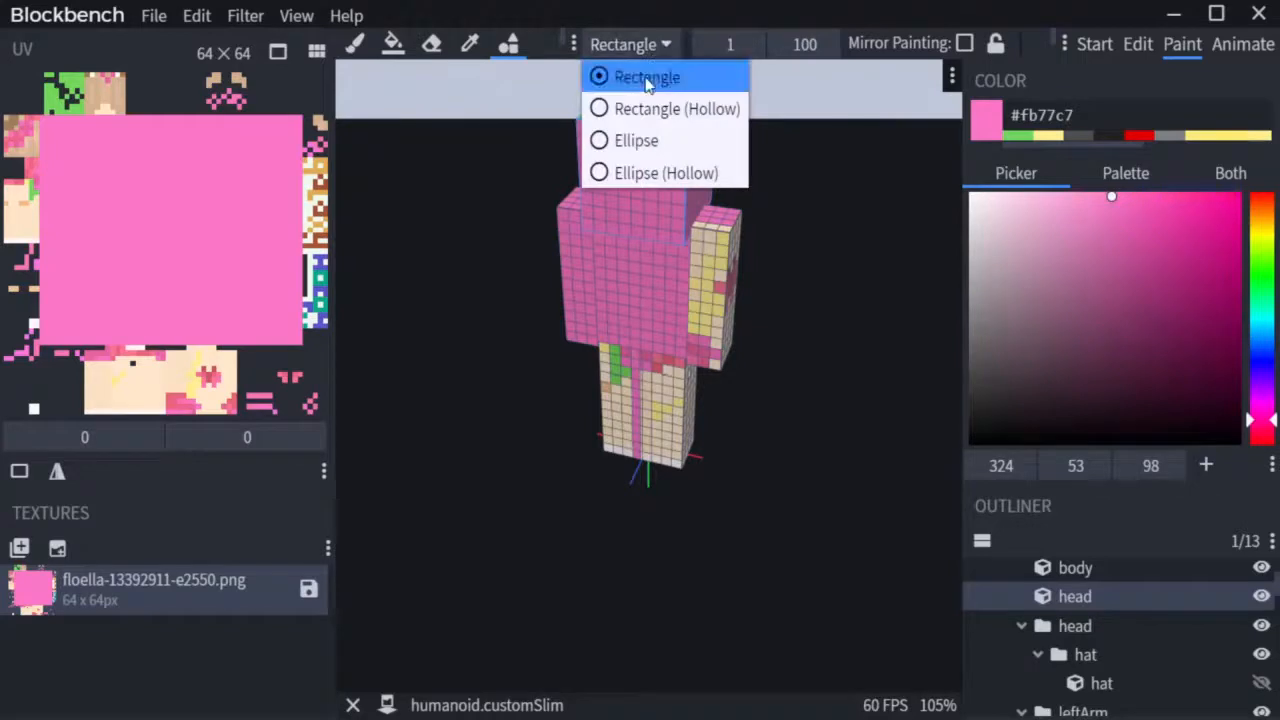
{"action": "left_click", "coordinate": [618, 141]}
{"action": "left_click_drag", "start_coordinate": [96, 88], "coordinate": [219, 187]}
{"action": "key", "text": "Delete"}
- Undo the last paint edit on the texture and redo it
{"action": "left_click", "coordinate": [208, 16]}
{"action": "mouse_move", "coordinate": [200, 24]}
{"action": "left_click", "coordinate": [204, 46]}
{"action": "left_click", "coordinate": [196, 16]}
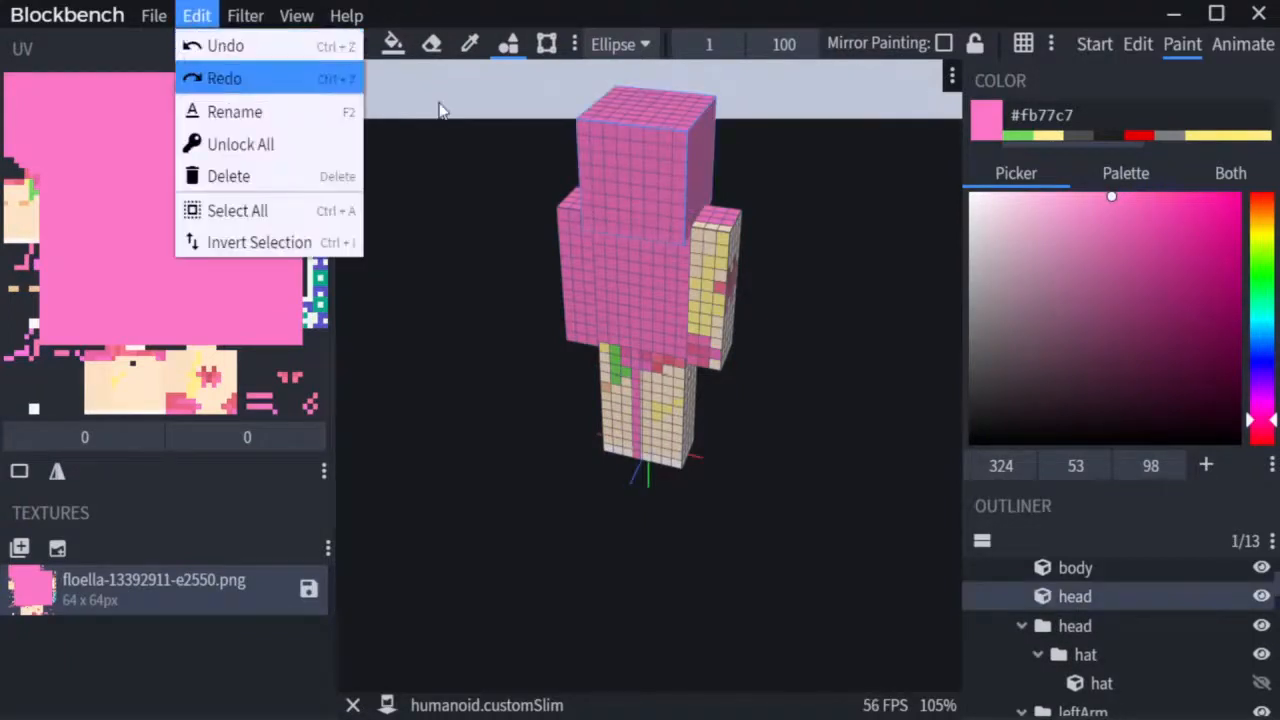
- Select most of the texture with the Copy Paste Tool, and mirror, flip and rotate the selected pixels
{"action": "left_click", "coordinate": [547, 44]}
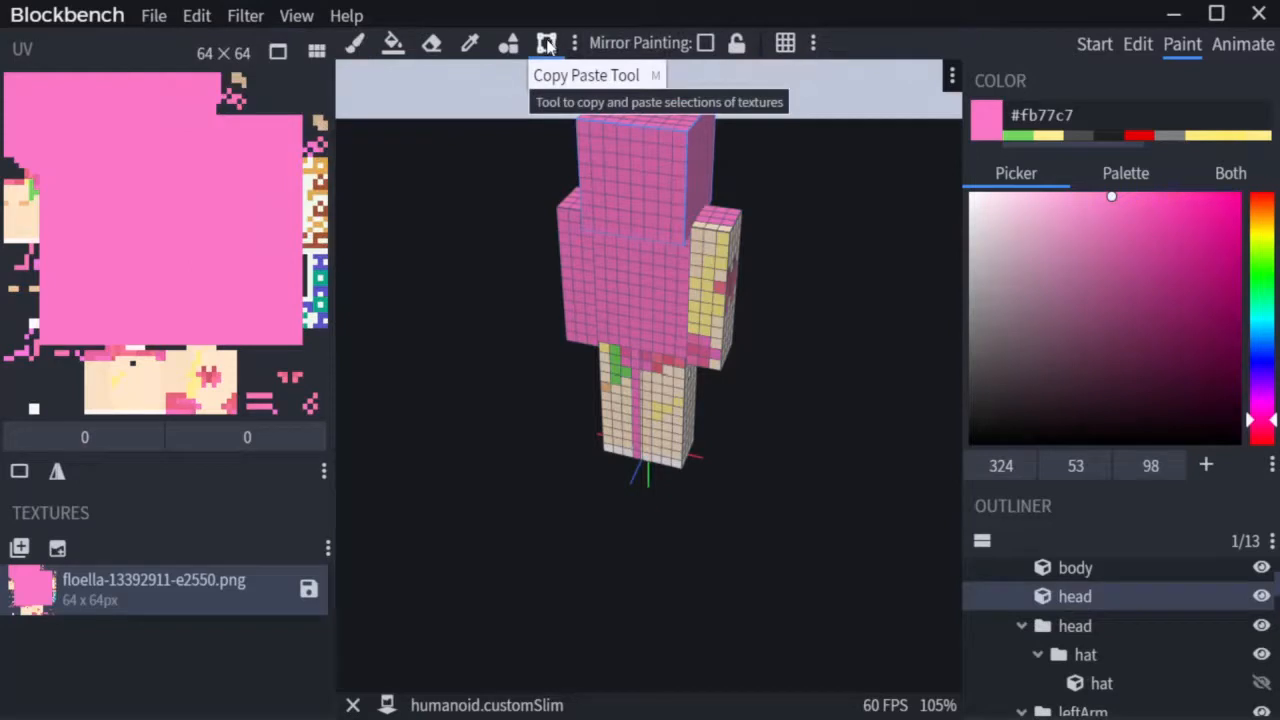
{"action": "left_click_drag", "start_coordinate": [5, 84], "coordinate": [302, 370]}
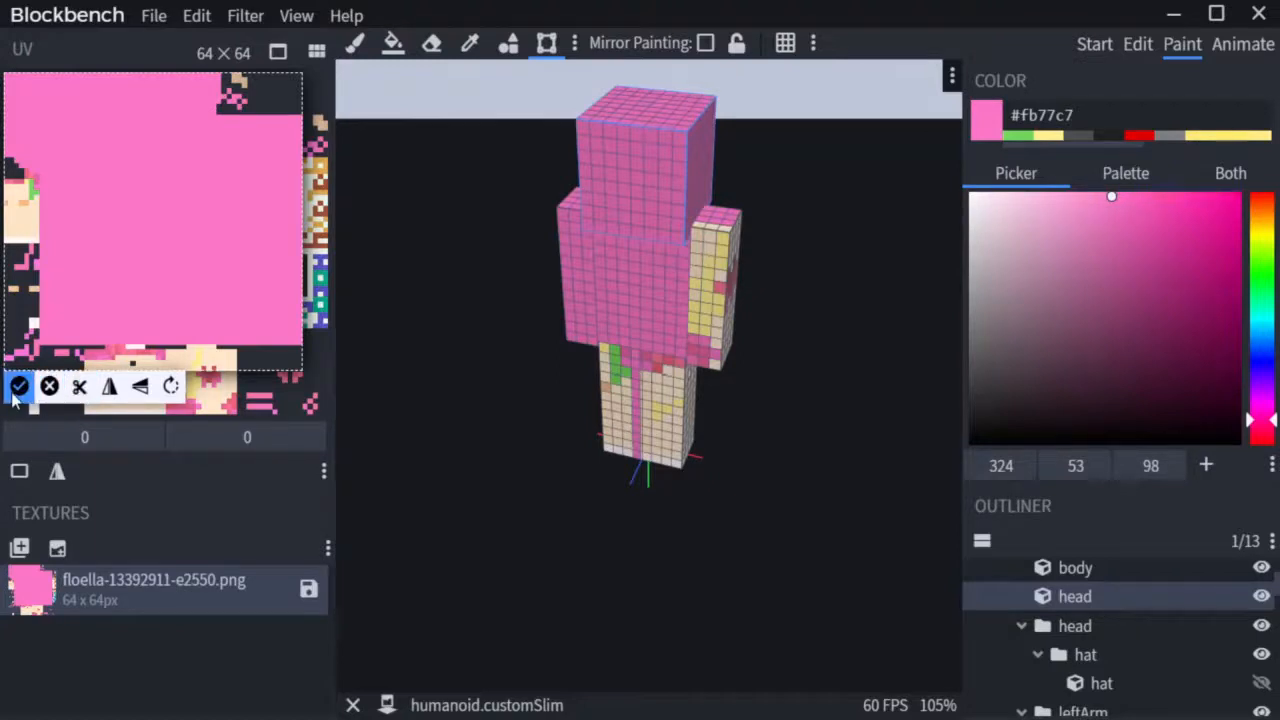
{"action": "left_click", "coordinate": [106, 395]}
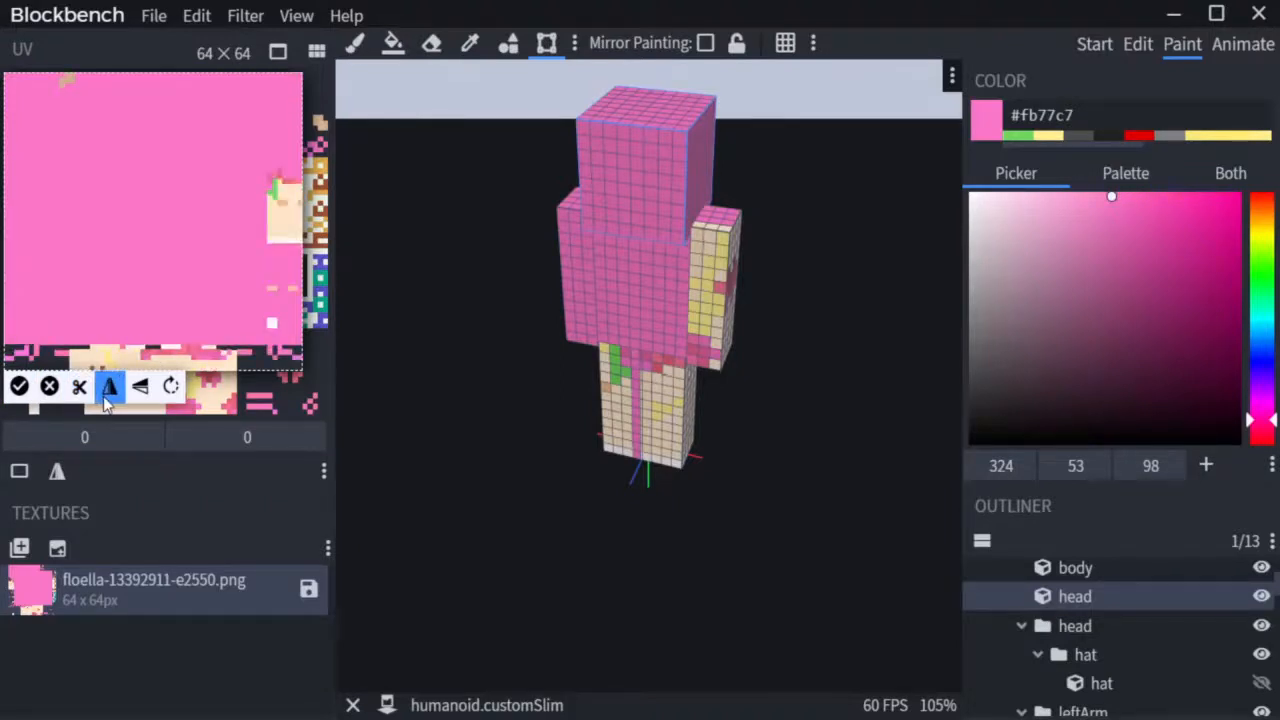
{"action": "left_click", "coordinate": [142, 389]}
{"action": "left_click", "coordinate": [142, 389]}
{"action": "left_click", "coordinate": [174, 389]}
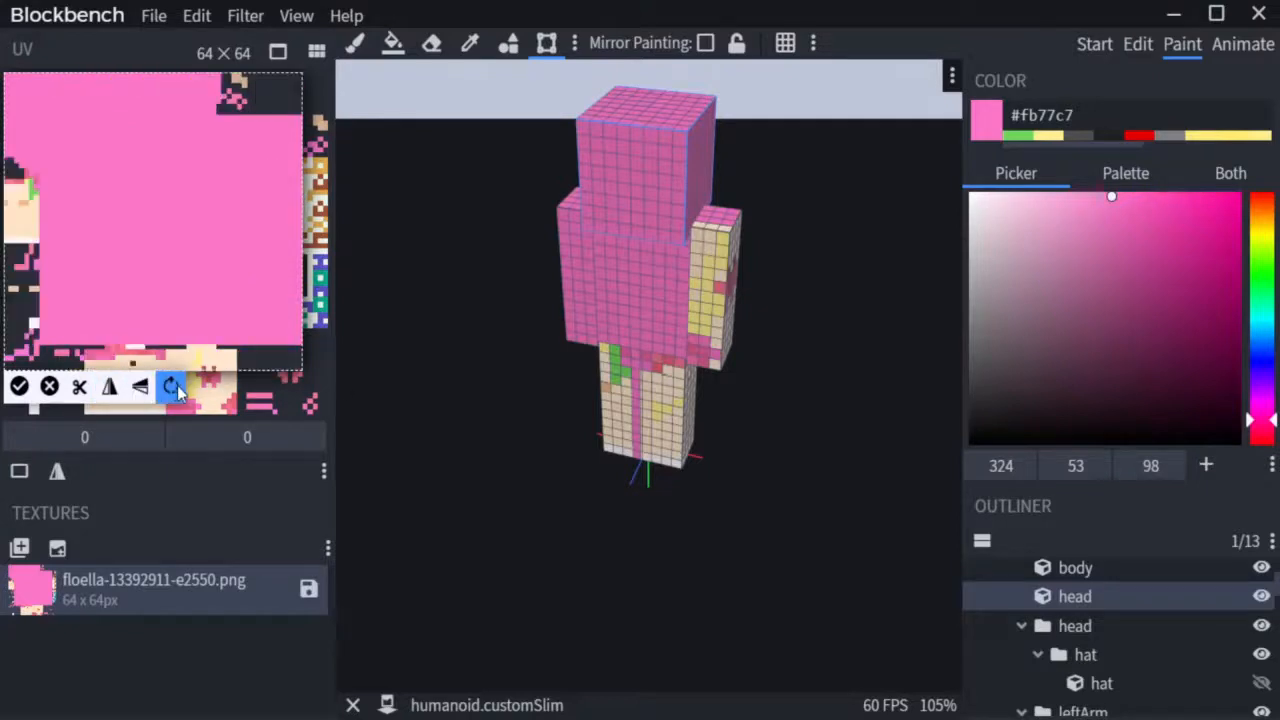
{"action": "left_click", "coordinate": [176, 389]}
{"action": "left_click", "coordinate": [176, 412]}
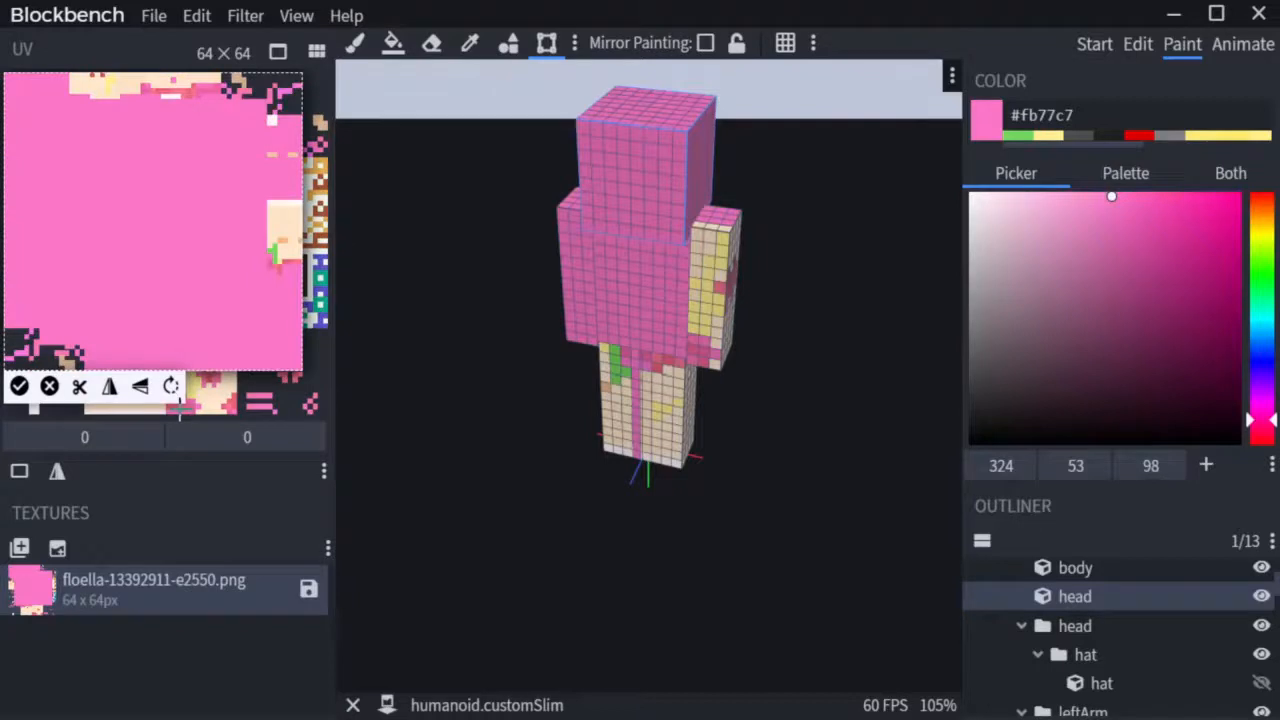
- Clear the texture by cutting the selected area, deleting the lower strip and erasing the remaining column of coloured pixels
{"action": "left_click", "coordinate": [79, 388]}
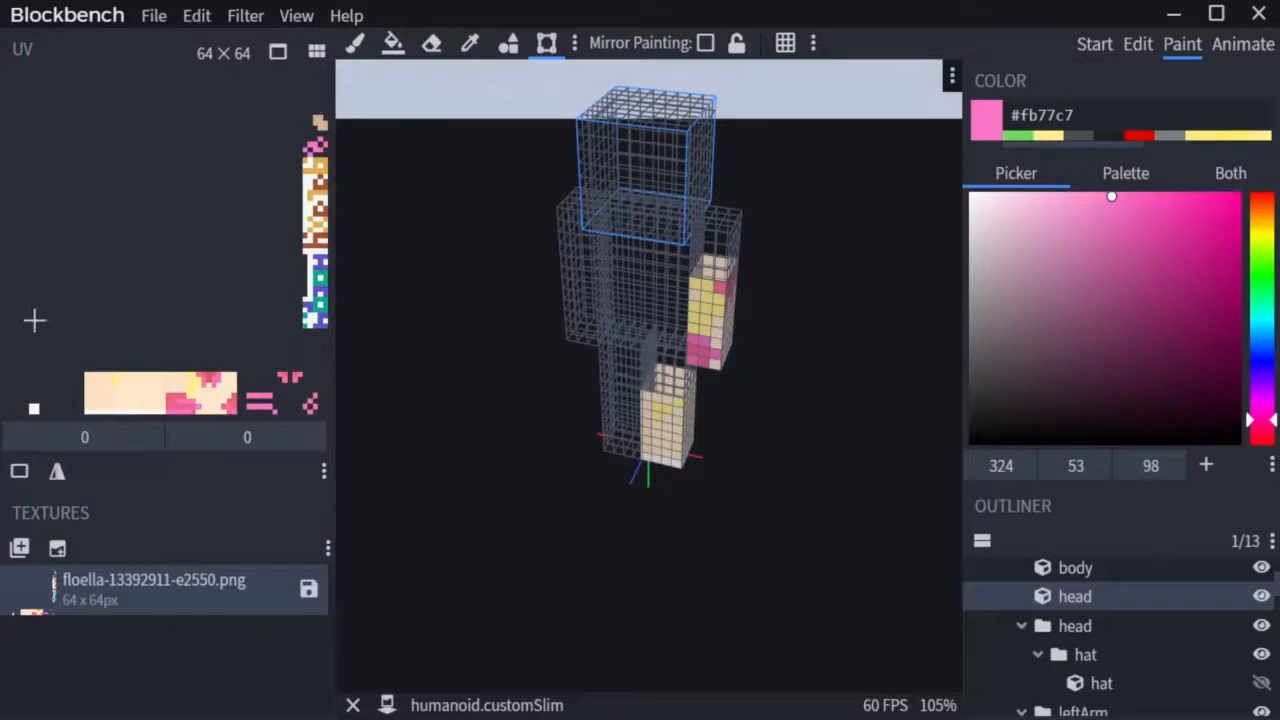
{"action": "left_click_drag", "start_coordinate": [18, 323], "coordinate": [318, 412]}
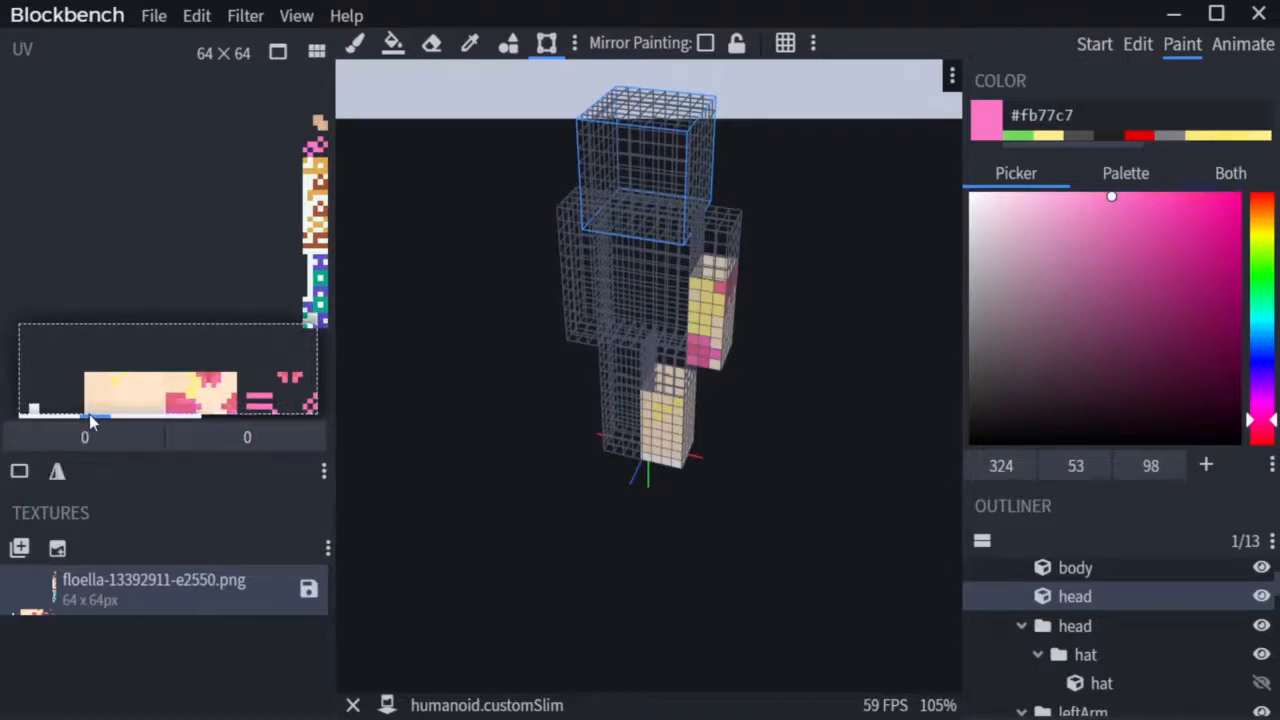
{"action": "key", "text": "Delete"}
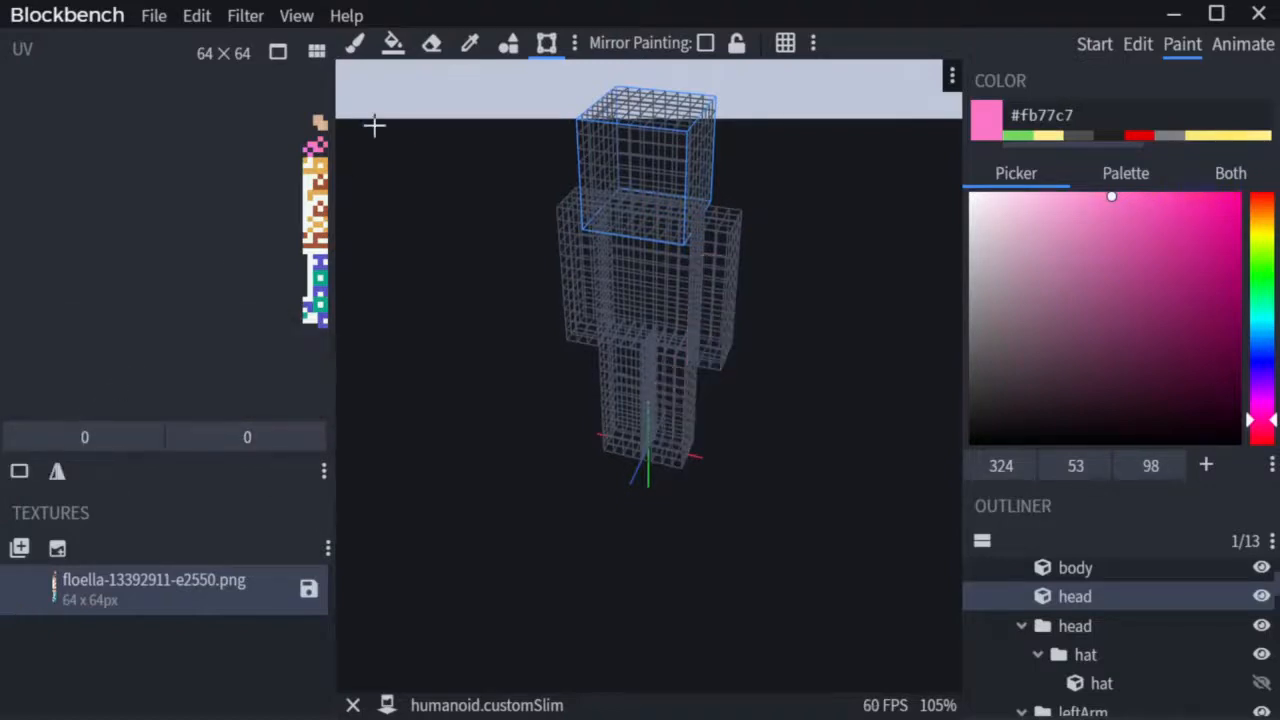
{"action": "left_click", "coordinate": [431, 43]}
{"action": "mouse_move", "coordinate": [326, 100]}
{"action": "left_mouse_down"}
{"action": "mouse_move", "coordinate": [306, 280]}
{"action": "mouse_move", "coordinate": [292, 168]}
{"action": "mouse_move", "coordinate": [283, 253]}
{"action": "mouse_move", "coordinate": [315, 240]}
{"action": "mouse_move", "coordinate": [364, 149]}
{"action": "mouse_move", "coordinate": [340, 167]}
{"action": "mouse_move", "coordinate": [309, 157]}
{"action": "mouse_move", "coordinate": [314, 186]}
{"action": "left_mouse_up"}
{"action": "left_click", "coordinate": [1138, 44]}
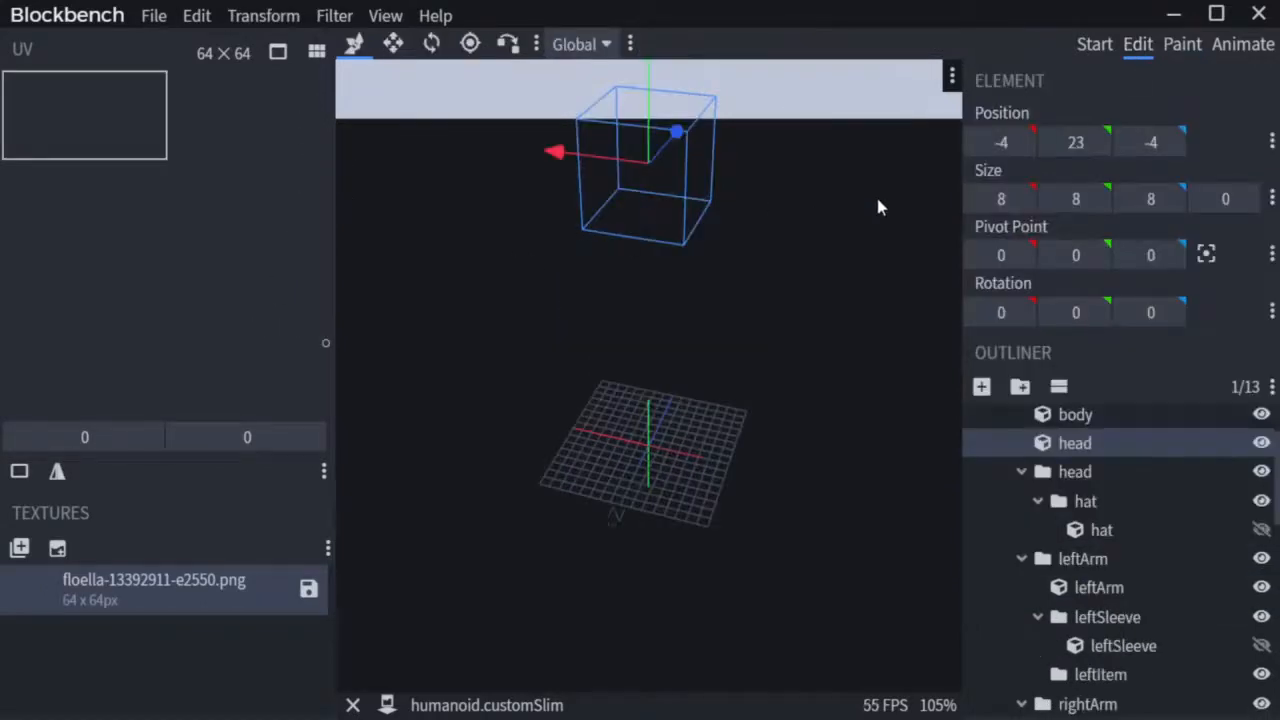
{"action": "left_click", "coordinate": [1186, 44]}
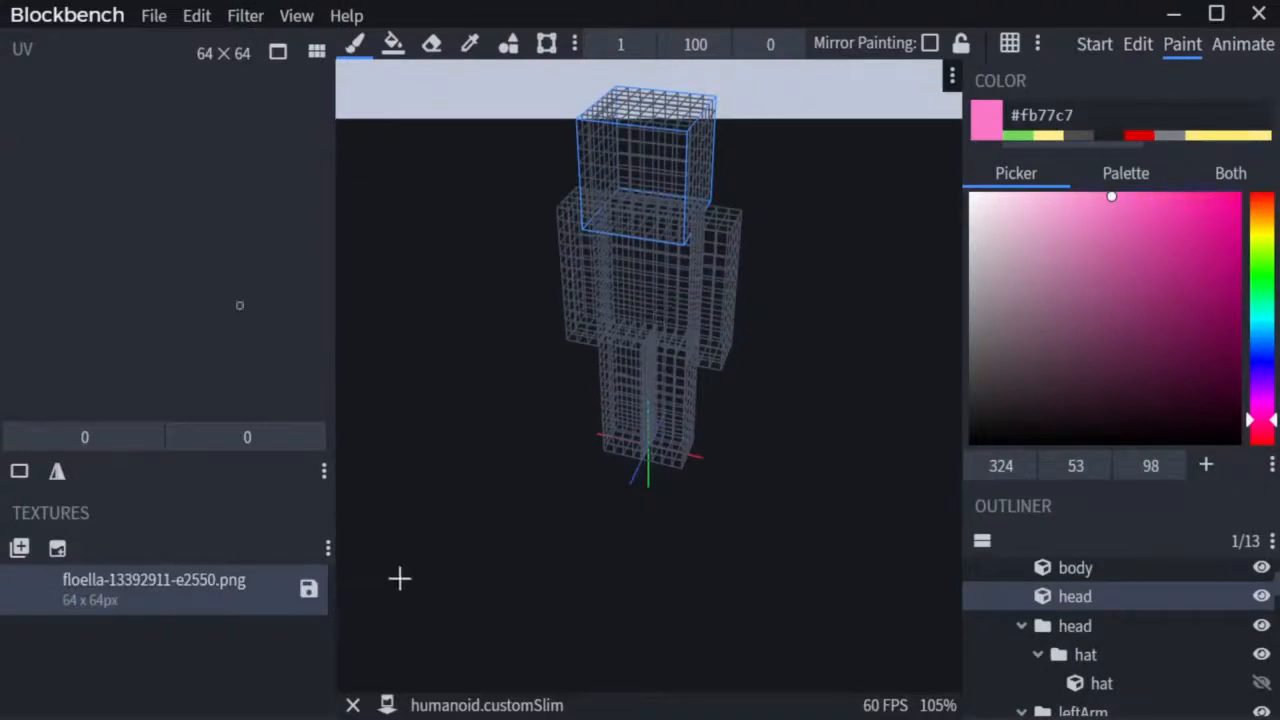
{"action": "left_click", "coordinate": [327, 552]}
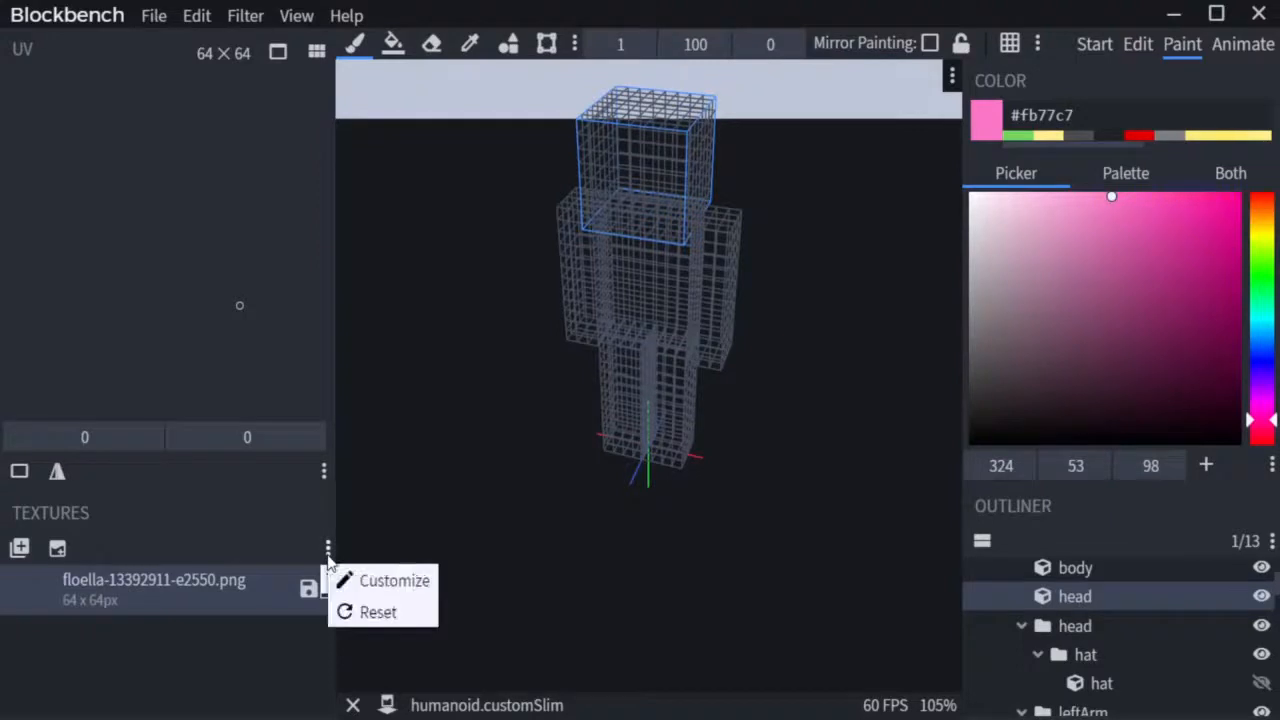
{"action": "left_click", "coordinate": [416, 517]}
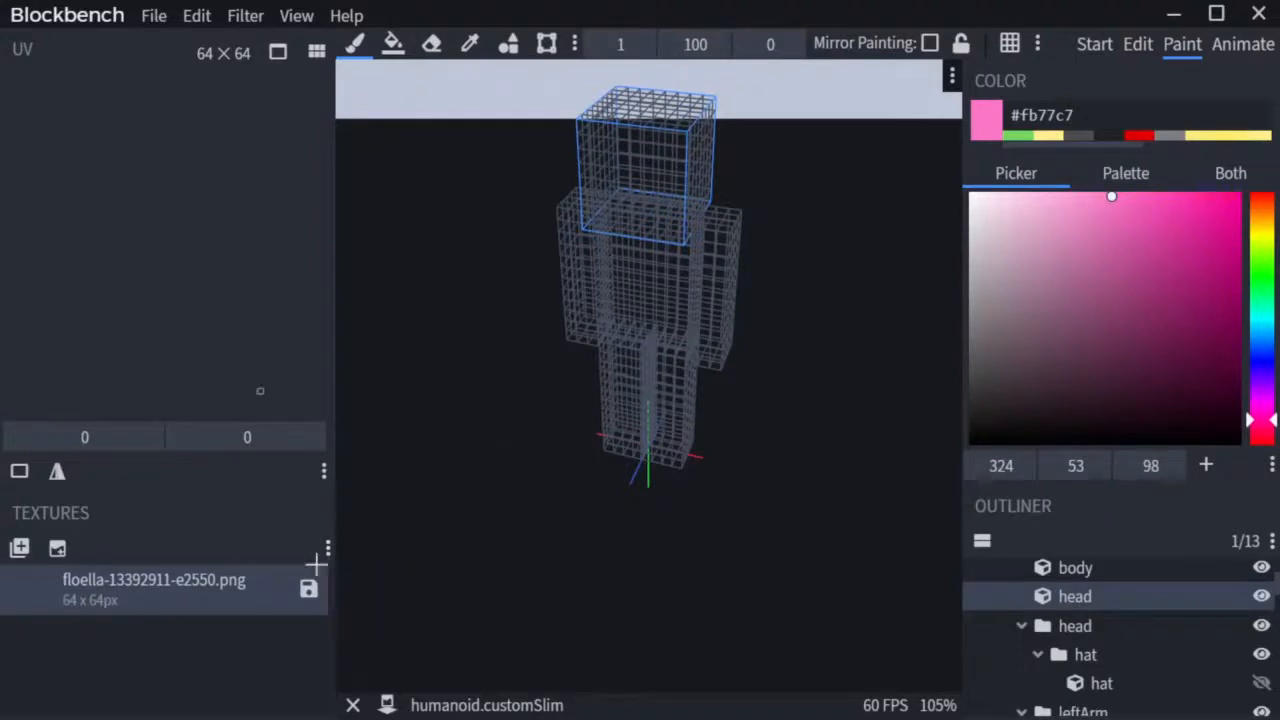
{"action": "left_click", "coordinate": [321, 472]}
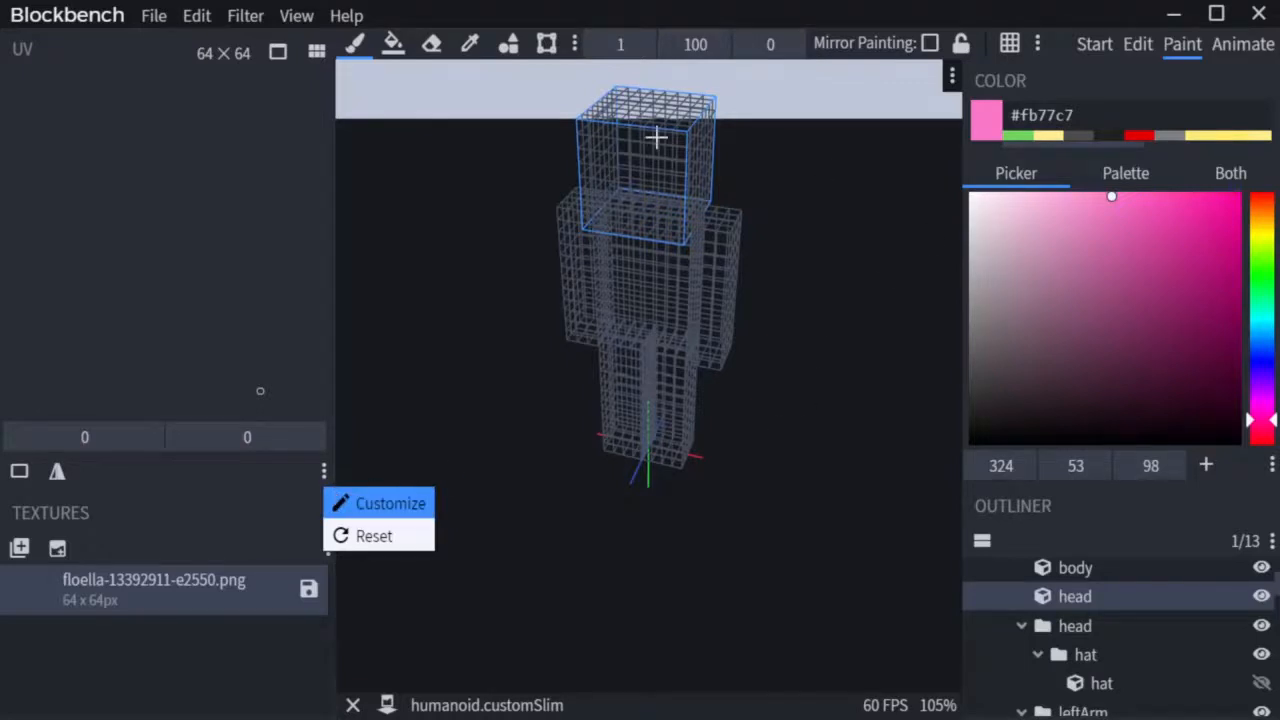
{"action": "left_click", "coordinate": [755, 124]}
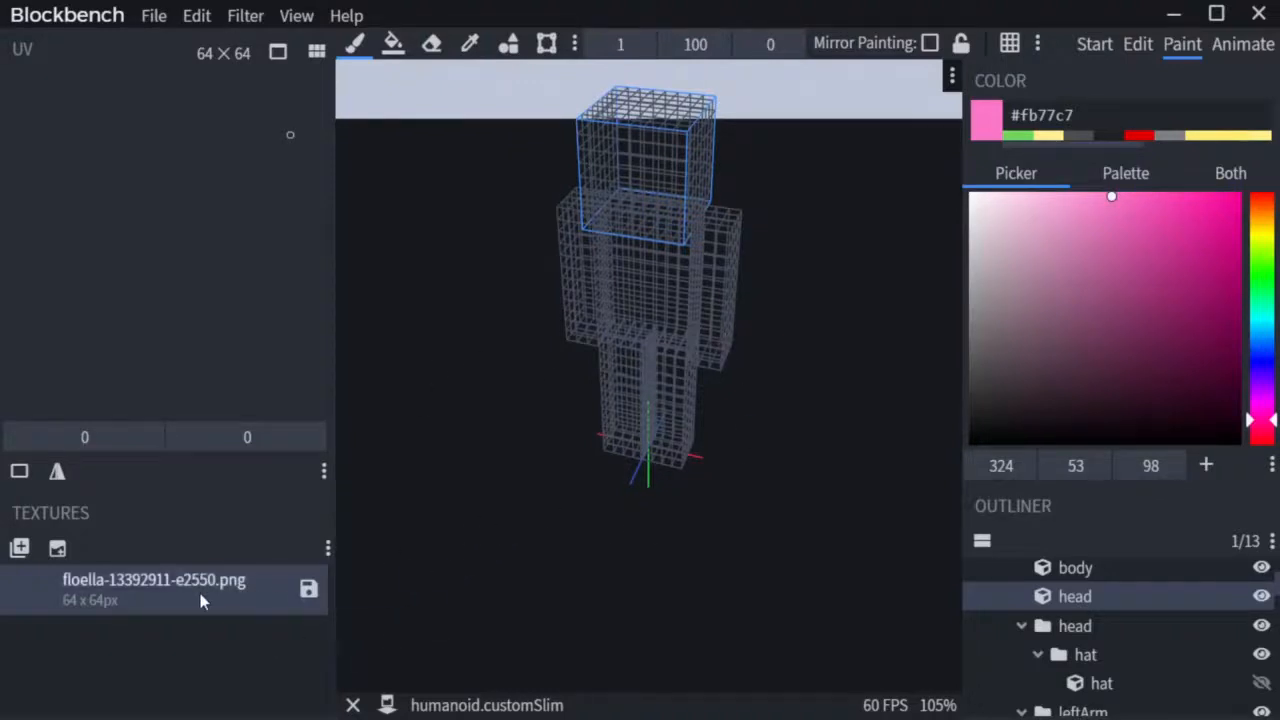
{"action": "left_click", "coordinate": [328, 550]}
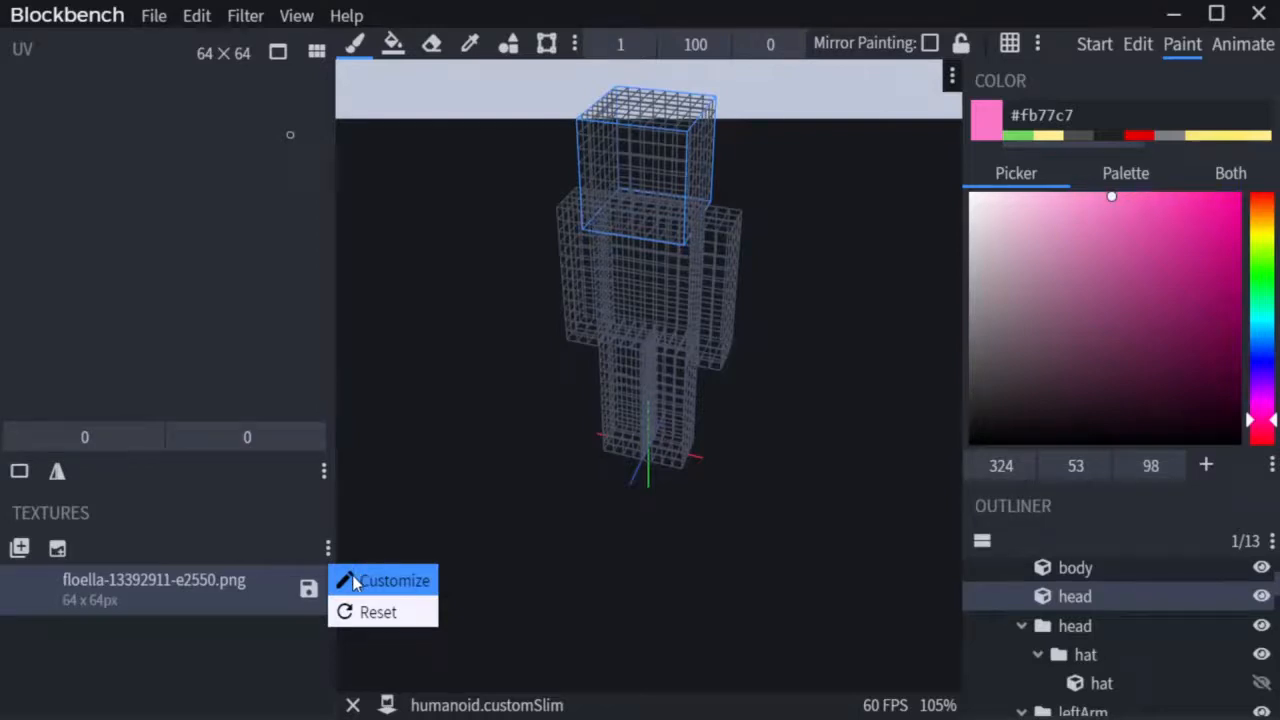
{"action": "left_click", "coordinate": [353, 580]}
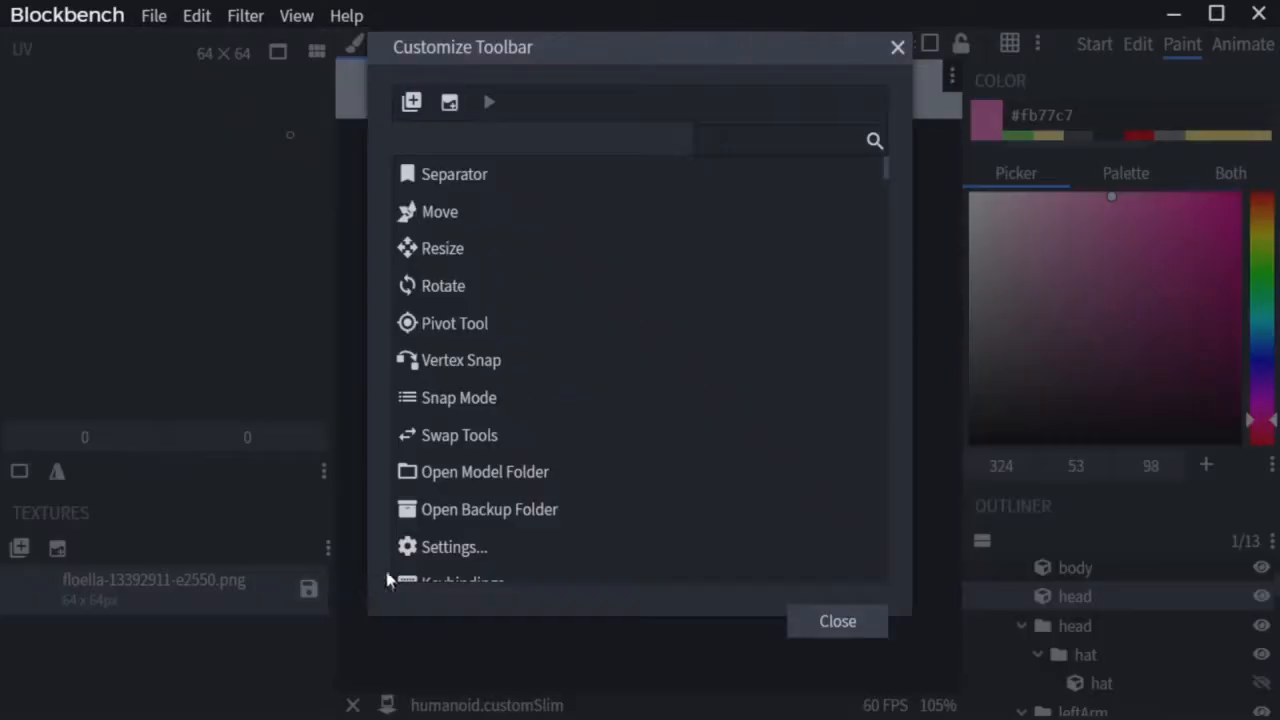
{"action": "left_click", "coordinate": [897, 50]}
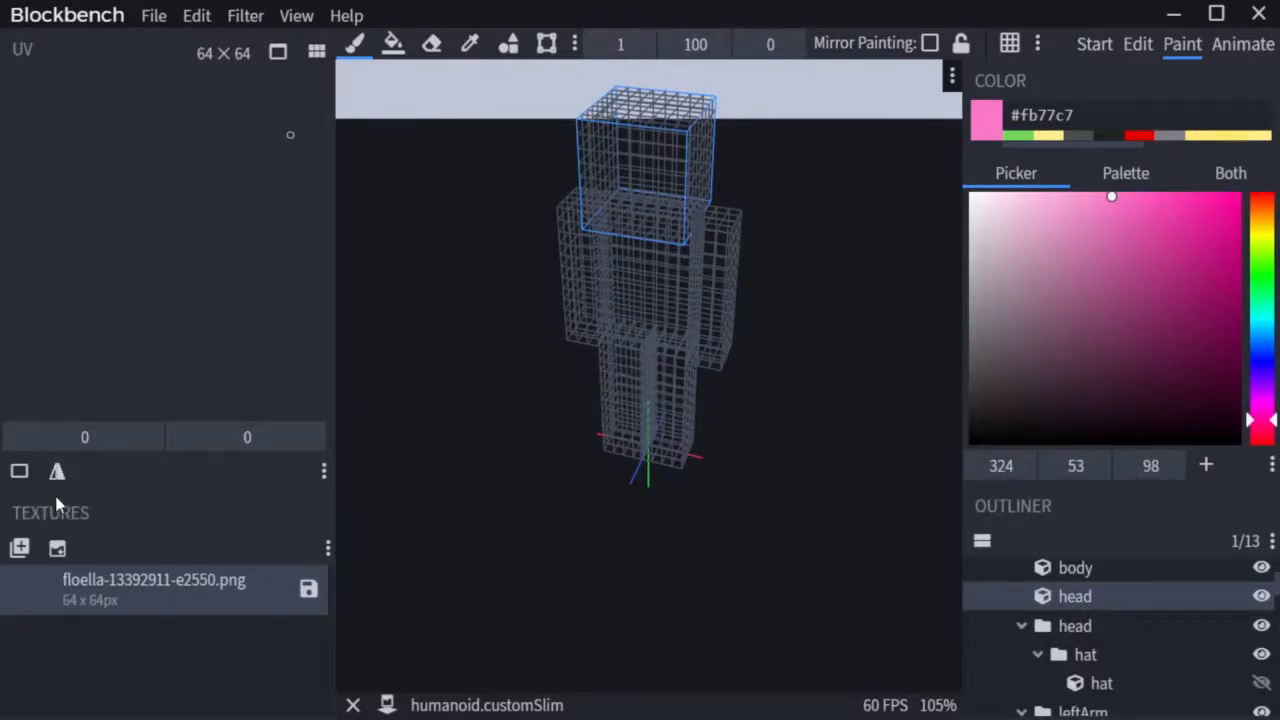
- Resize the floella-13392911-e2550.png texture to 128 by 128 pixels with Transparent fill
{"action": "right_click", "coordinate": [72, 586]}
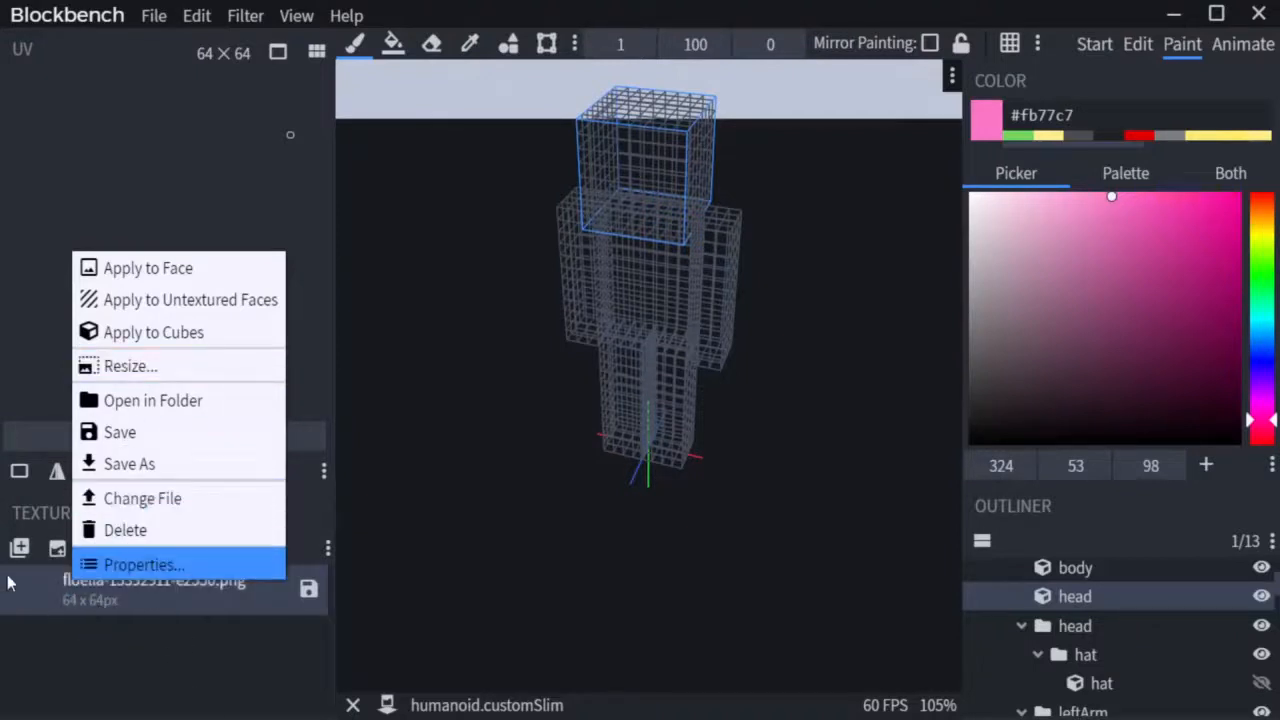
{"action": "left_click", "coordinate": [125, 366]}
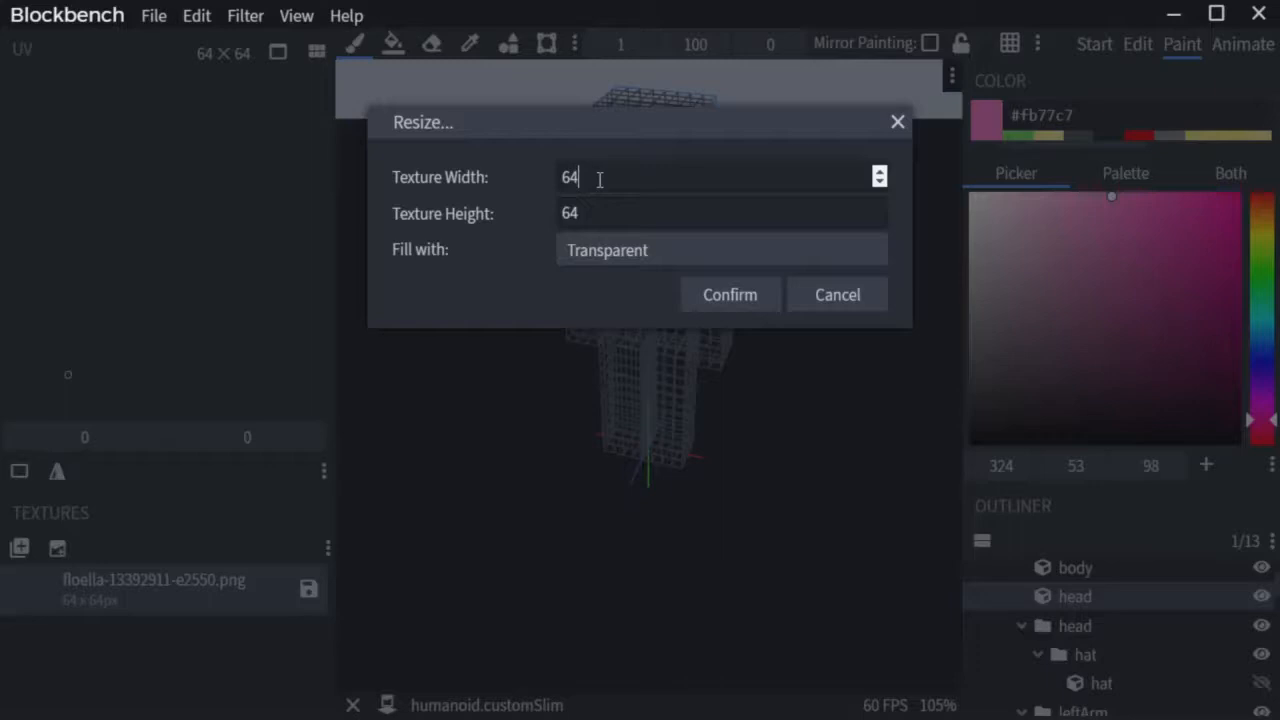
{"action": "key", "text": "BackSpace"}
{"action": "key", "text": "BackSpace"}
{"action": "type", "text": "128"}
{"action": "key", "text": "Tab"}
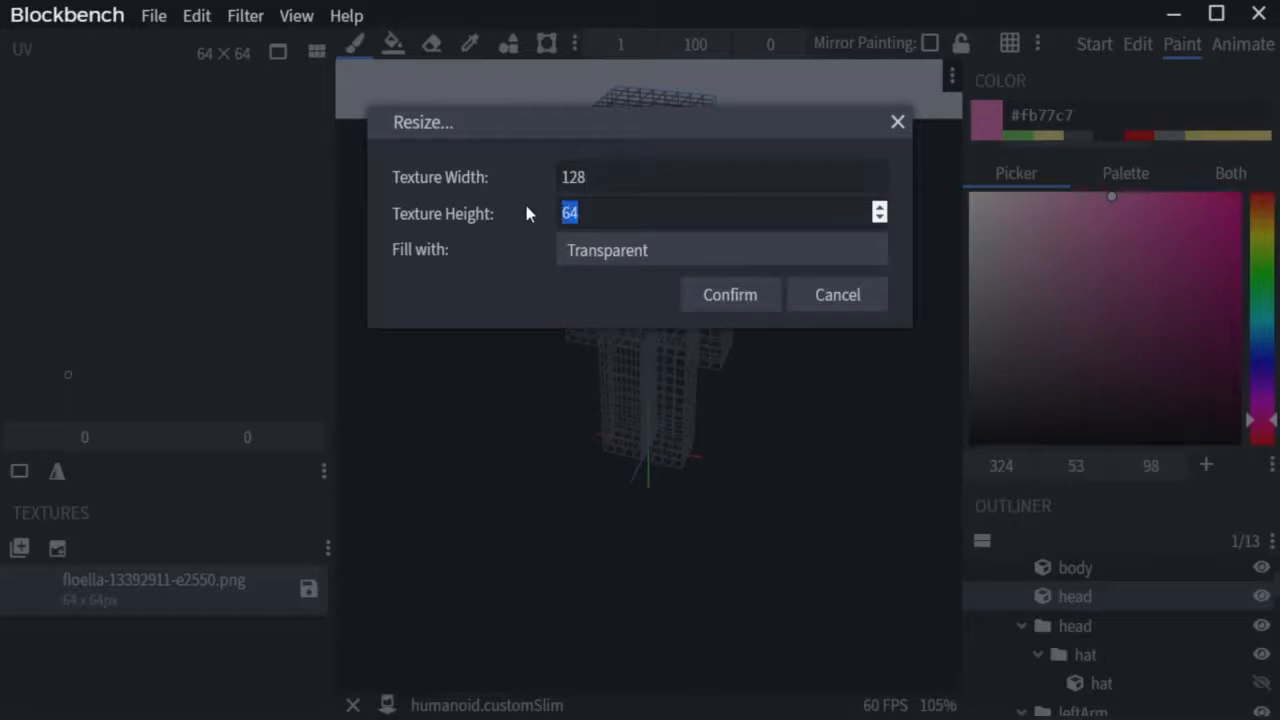
{"action": "type", "text": "128"}
{"action": "left_click", "coordinate": [731, 295]}
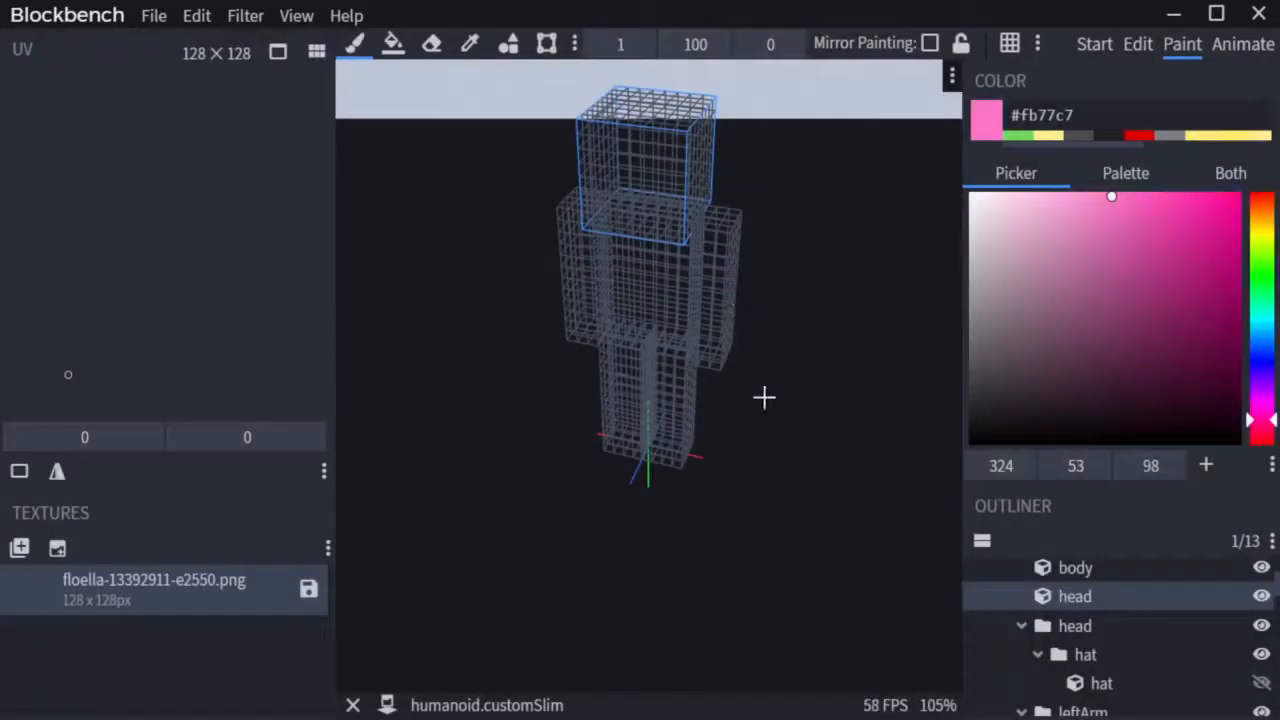
- Open the project's texture-size settings, edit the texture width and confirm
{"action": "left_click_drag", "start_coordinate": [504, 267], "coordinate": [551, 252]}
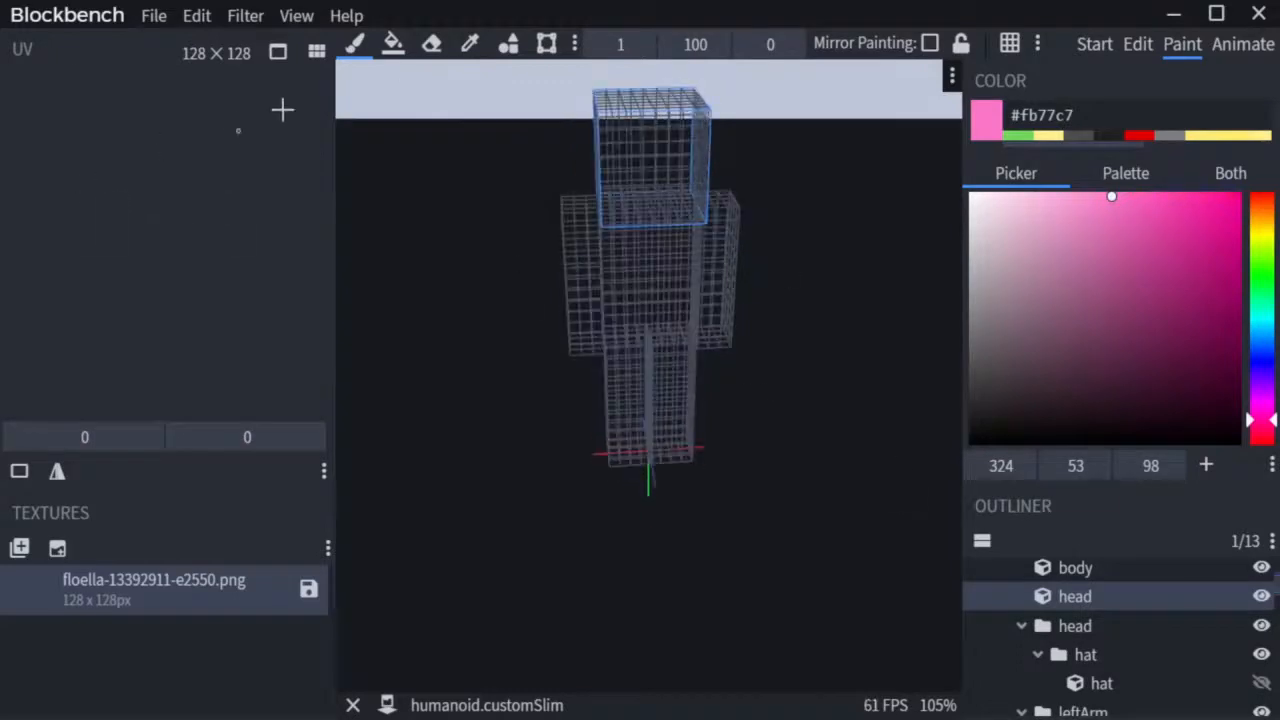
{"action": "left_click", "coordinate": [218, 53]}
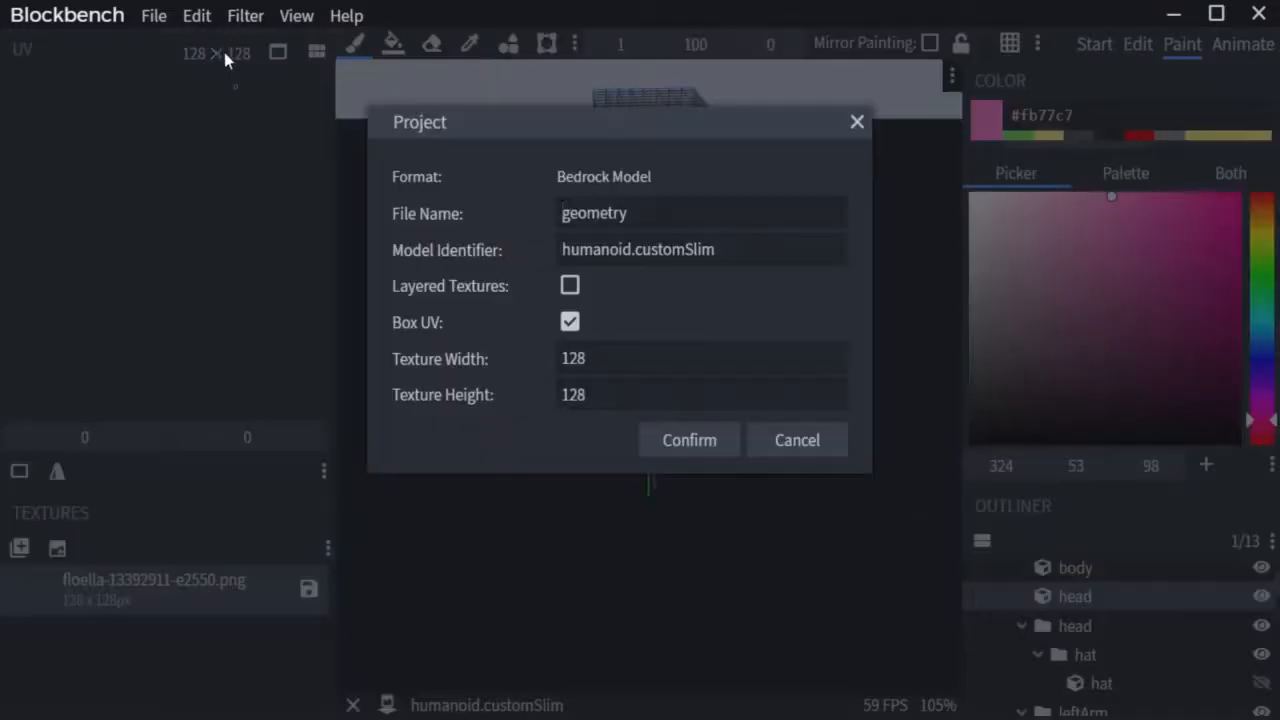
{"action": "left_click", "coordinate": [440, 358]}
{"action": "type", "text": "5"}
{"action": "key", "text": "Return"}
- Paint rough pink #fb77c7 test strokes across the head, body and arm on the resized texture
{"action": "left_click", "coordinate": [1137, 43]}
{"action": "left_click", "coordinate": [1182, 43]}
{"action": "left_click_drag", "start_coordinate": [814, 162], "coordinate": [817, 233]}
{"action": "scroll", "coordinate": [817, 236], "scroll_direction": "up", "scroll_amount": 5}
{"action": "mouse_move", "coordinate": [660, 140]}
{"action": "left_mouse_down"}
{"action": "mouse_move", "coordinate": [693, 191]}
{"action": "mouse_move", "coordinate": [476, 128]}
{"action": "mouse_move", "coordinate": [780, 150]}
{"action": "mouse_move", "coordinate": [764, 1]}
{"action": "mouse_move", "coordinate": [600, 260]}
{"action": "mouse_move", "coordinate": [615, 185]}
{"action": "left_mouse_up"}
- Undo the pink test strokes and the texture resize to return to the cleared 64 x 64 texture
{"action": "left_click", "coordinate": [197, 15]}
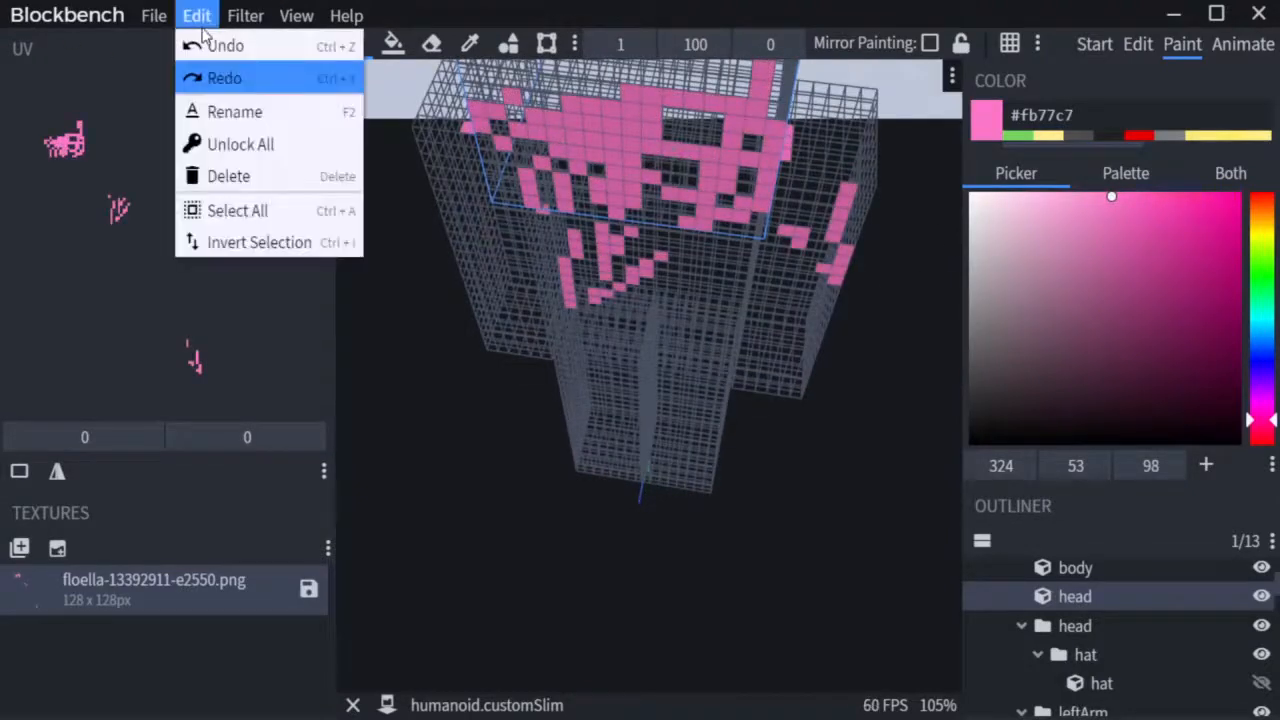
{"action": "left_click", "coordinate": [212, 45]}
{"action": "left_click", "coordinate": [197, 15]}
{"action": "left_click", "coordinate": [212, 45]}
{"action": "left_click", "coordinate": [197, 15]}
{"action": "left_click", "coordinate": [212, 45]}
{"action": "left_click", "coordinate": [197, 15]}
{"action": "left_click", "coordinate": [408, 391]}
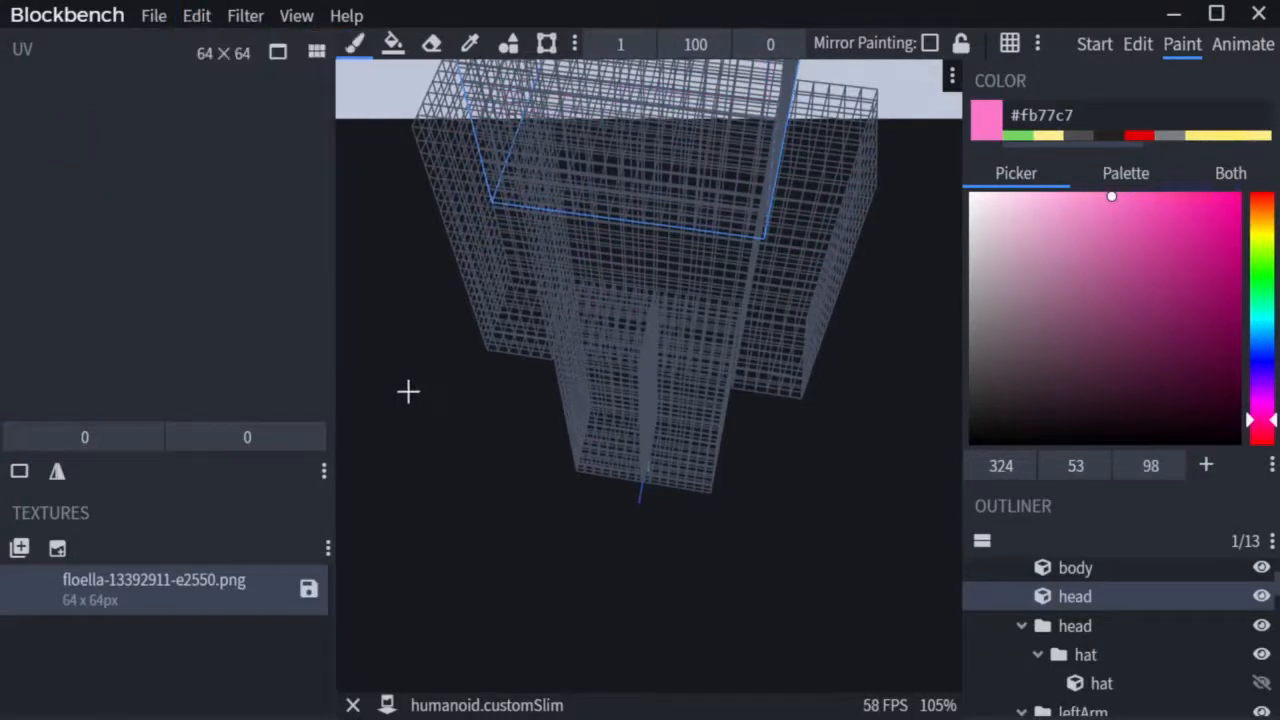
- Inspect the cleared model in Edit and Paint modes and select the body cube
{"action": "scroll", "coordinate": [407, 391], "scroll_direction": "down", "scroll_amount": 8}
{"action": "left_click_drag", "start_coordinate": [451, 400], "coordinate": [455, 369]}
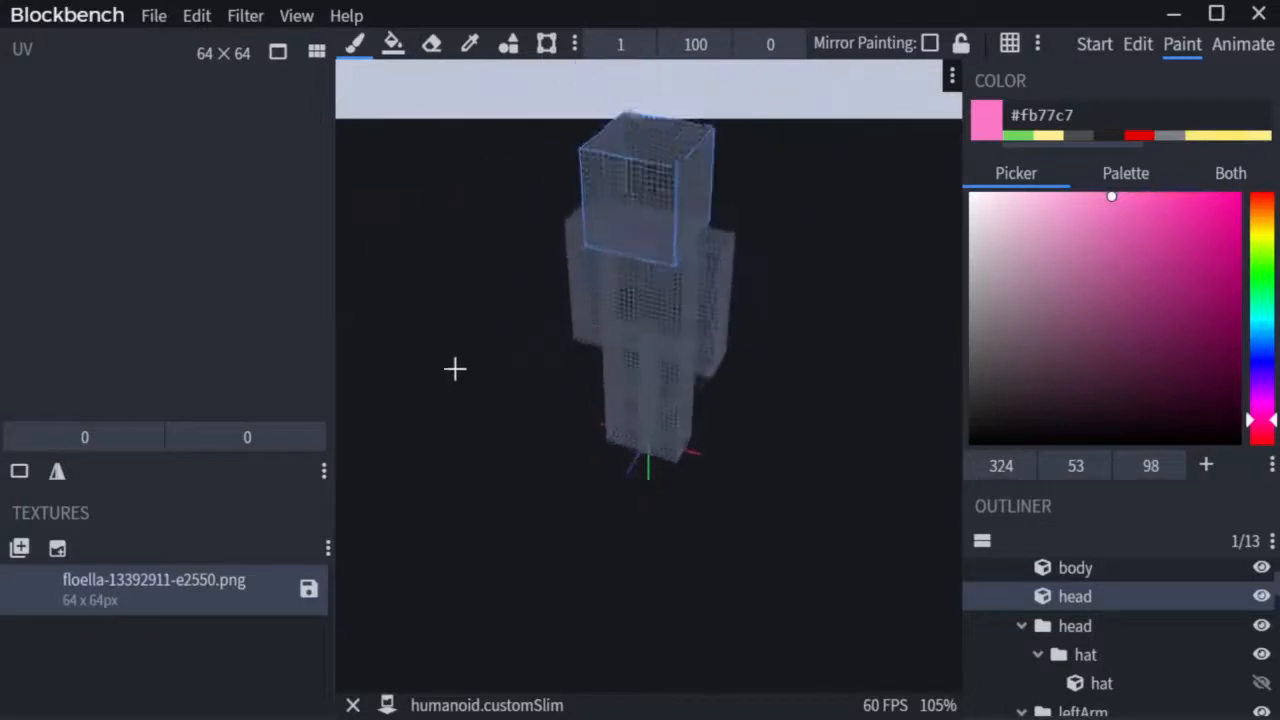
{"action": "left_click", "coordinate": [1137, 46]}
{"action": "left_click", "coordinate": [666, 294]}
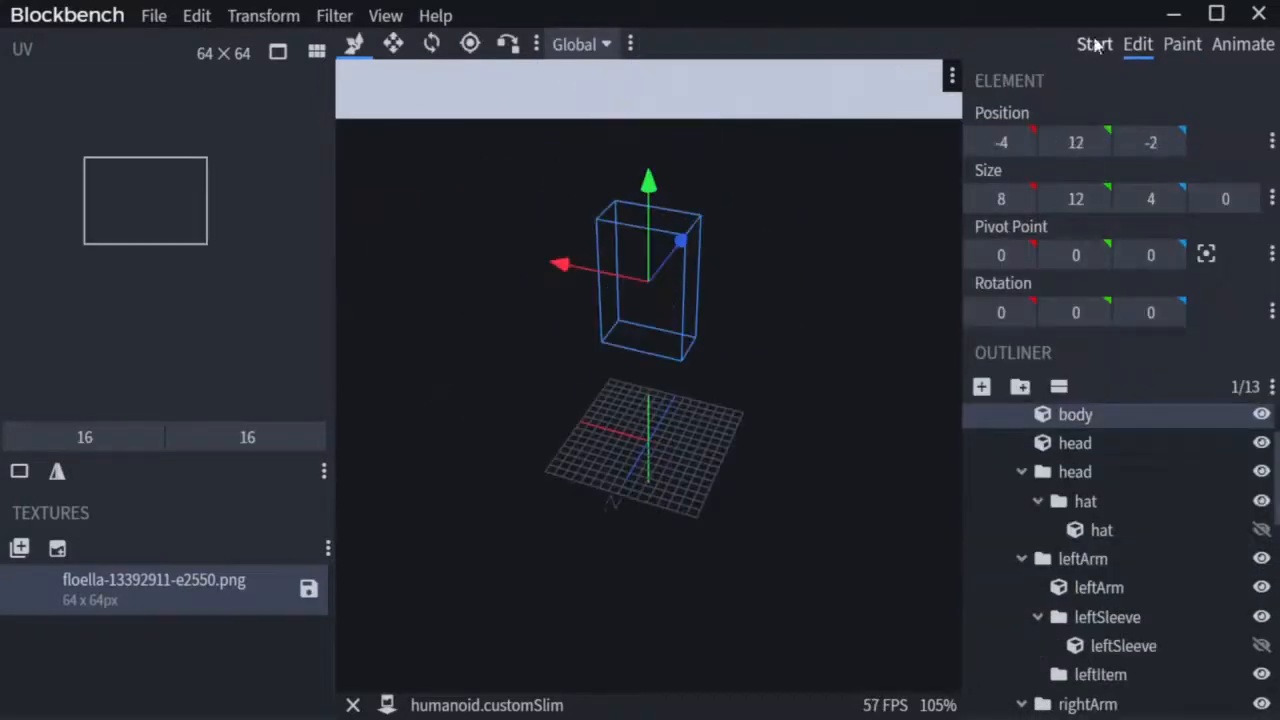
{"action": "left_click", "coordinate": [1186, 52]}
{"action": "scroll", "coordinate": [857, 289], "scroll_direction": "up", "scroll_amount": 4}
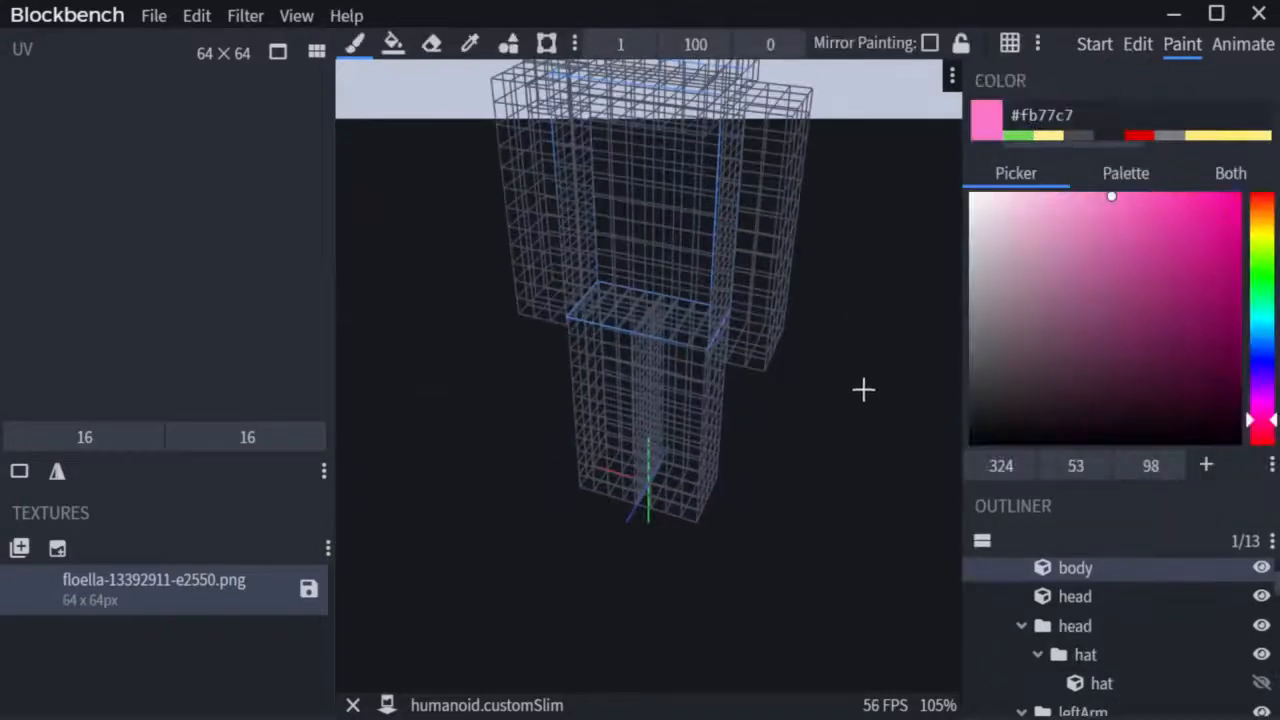
{"action": "scroll", "coordinate": [862, 388], "scroll_direction": "down", "scroll_amount": 4}
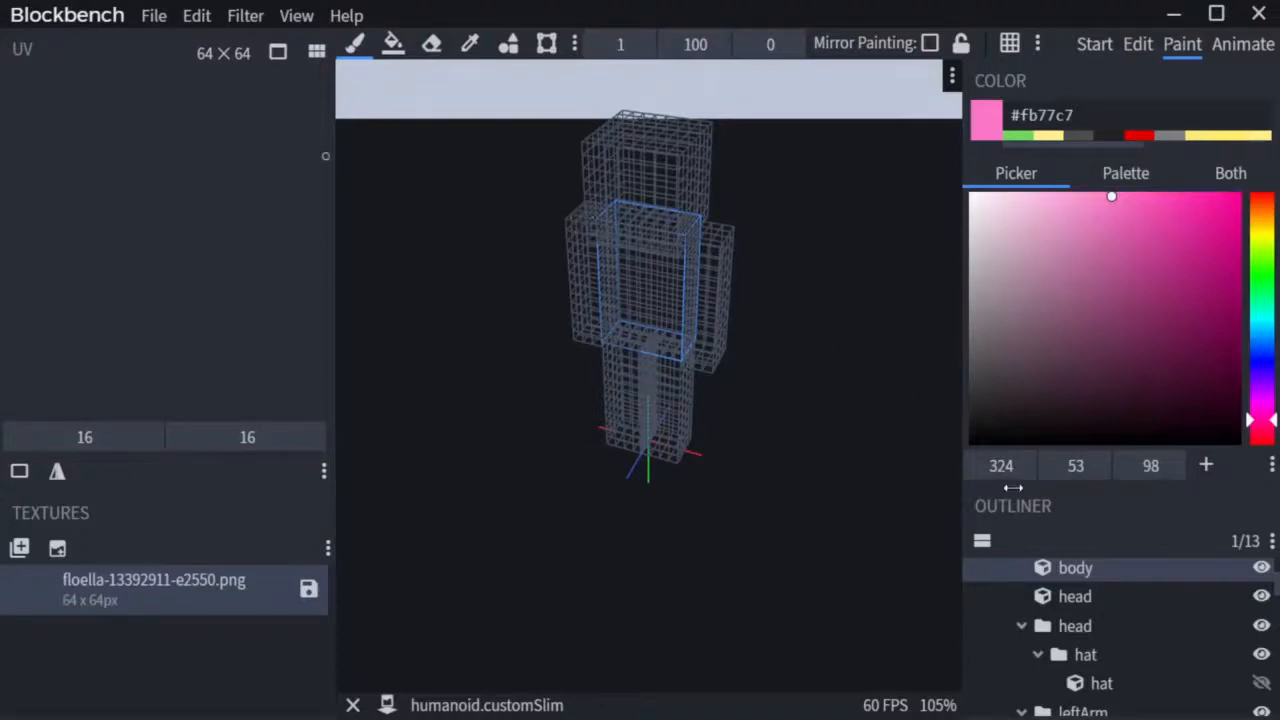
- Paint a single pink #fb77c7 pixel on the head's top face and undo it
{"action": "mouse_move", "coordinate": [908, 440]}
{"action": "left_mouse_down"}
{"action": "mouse_move", "coordinate": [829, 503]}
{"action": "mouse_move", "coordinate": [824, 470]}
{"action": "left_mouse_up"}
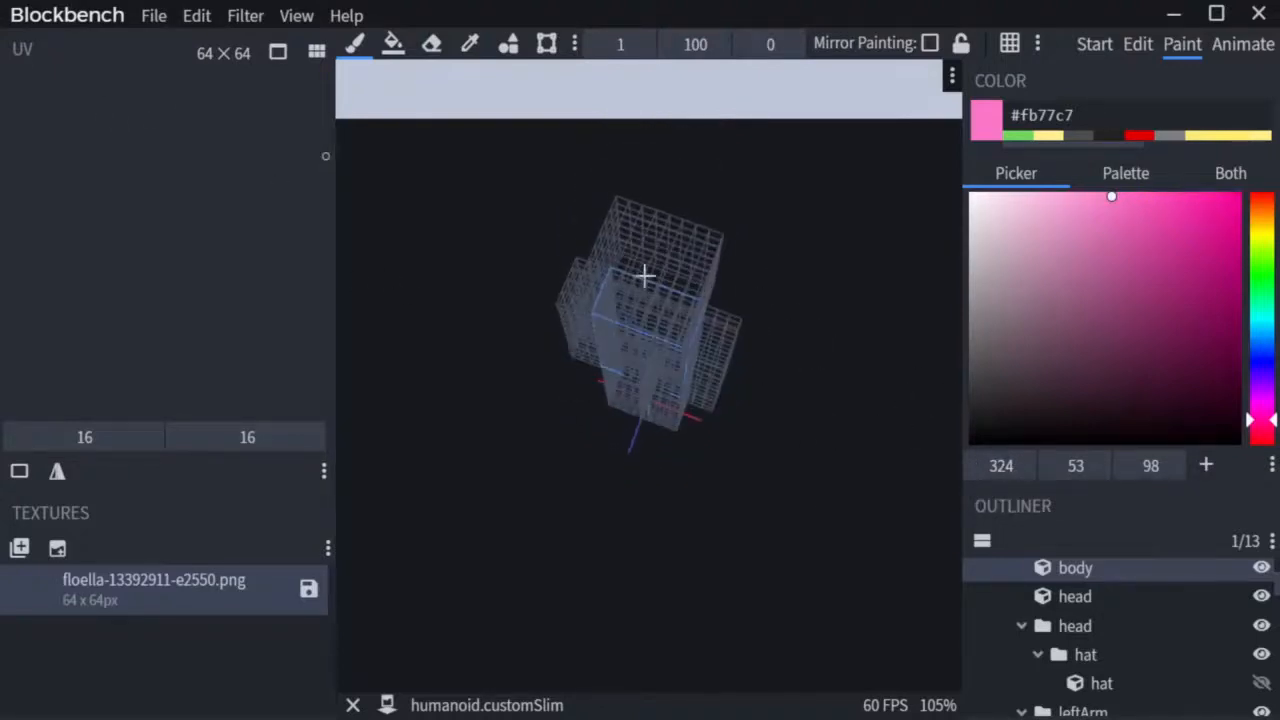
{"action": "left_click", "coordinate": [640, 270]}
{"action": "left_click", "coordinate": [192, 15]}
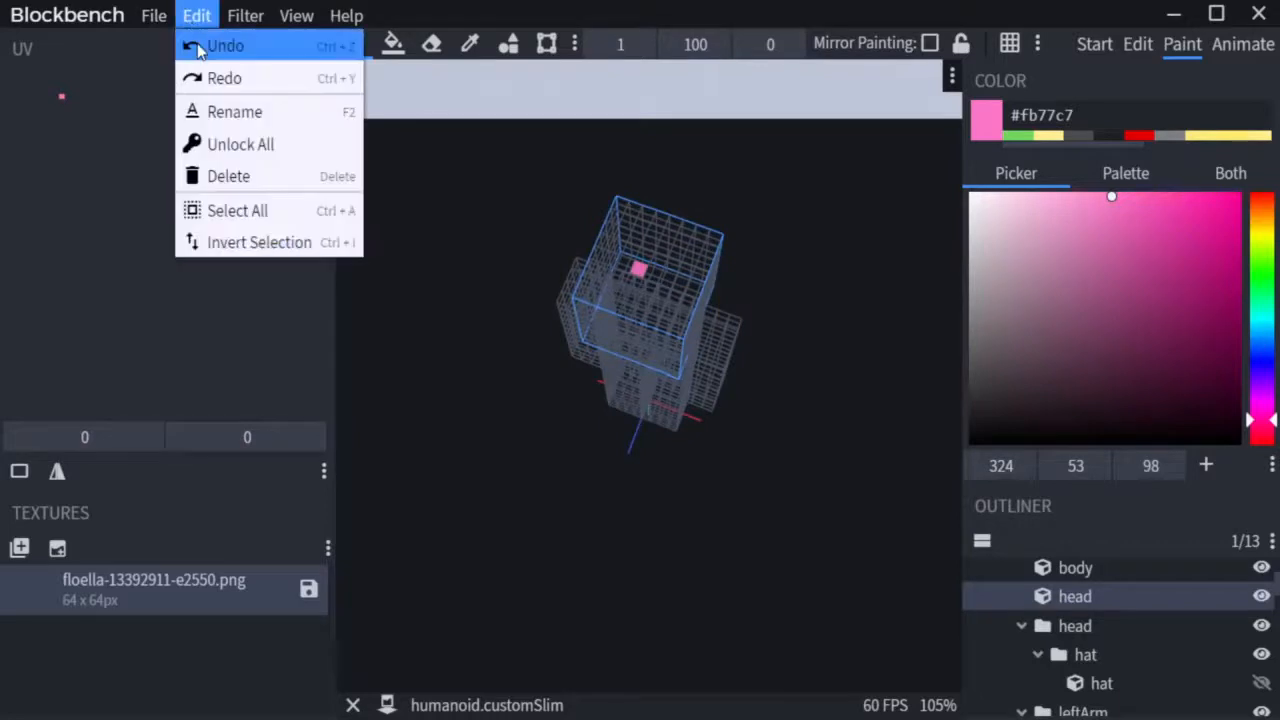
{"action": "left_click", "coordinate": [199, 48]}
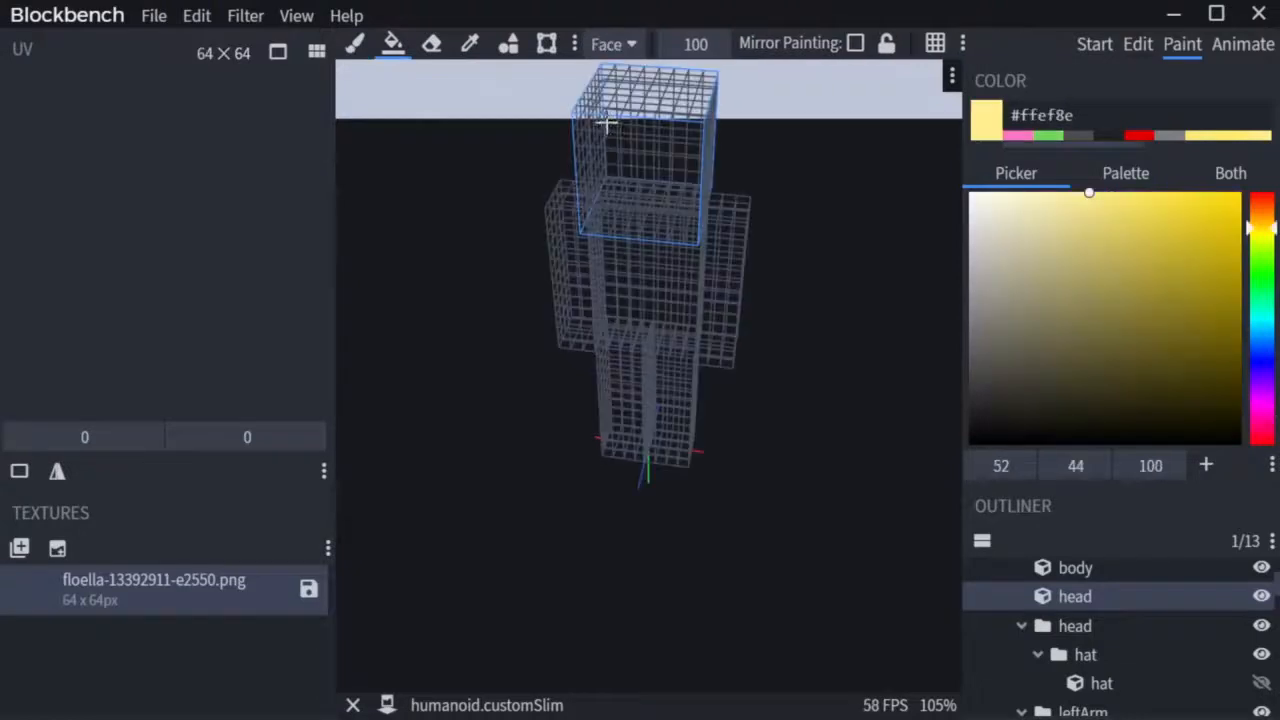
- Fill the head's front face with #ffef8e and paint dark eyes, a red #e30000 mouth and orange #ff5920 eyebrows
{"action": "left_click", "coordinate": [616, 127]}
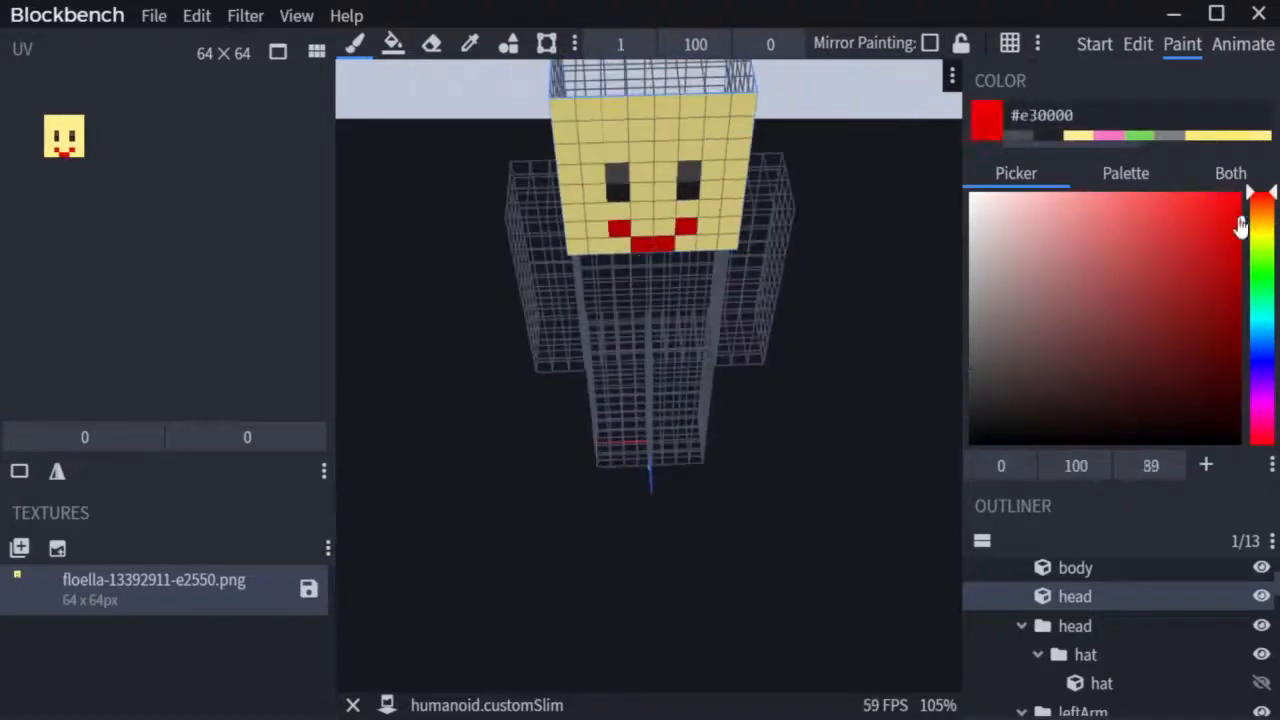
{"action": "left_click", "coordinate": [1100, 206]}
{"action": "left_click", "coordinate": [1117, 197]}
{"action": "left_click_drag", "start_coordinate": [837, 286], "coordinate": [760, 120]}
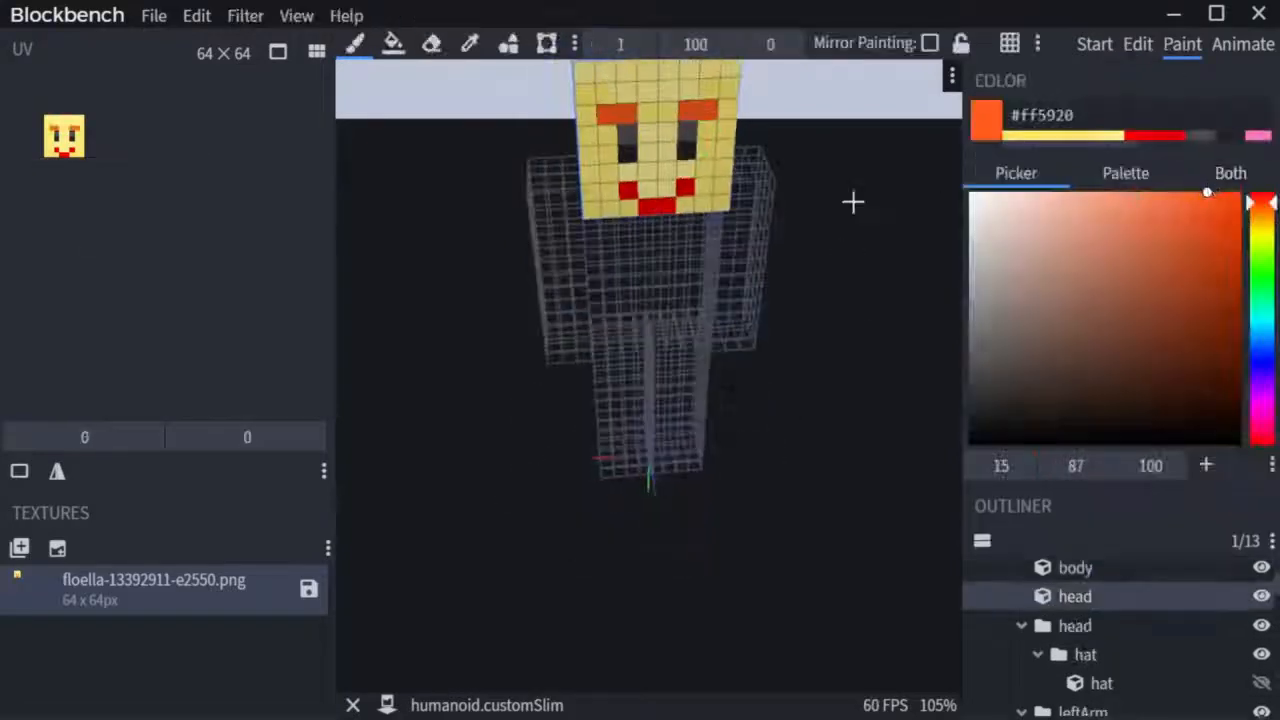
{"action": "left_click", "coordinate": [196, 15]}
{"action": "left_click", "coordinate": [214, 77]}
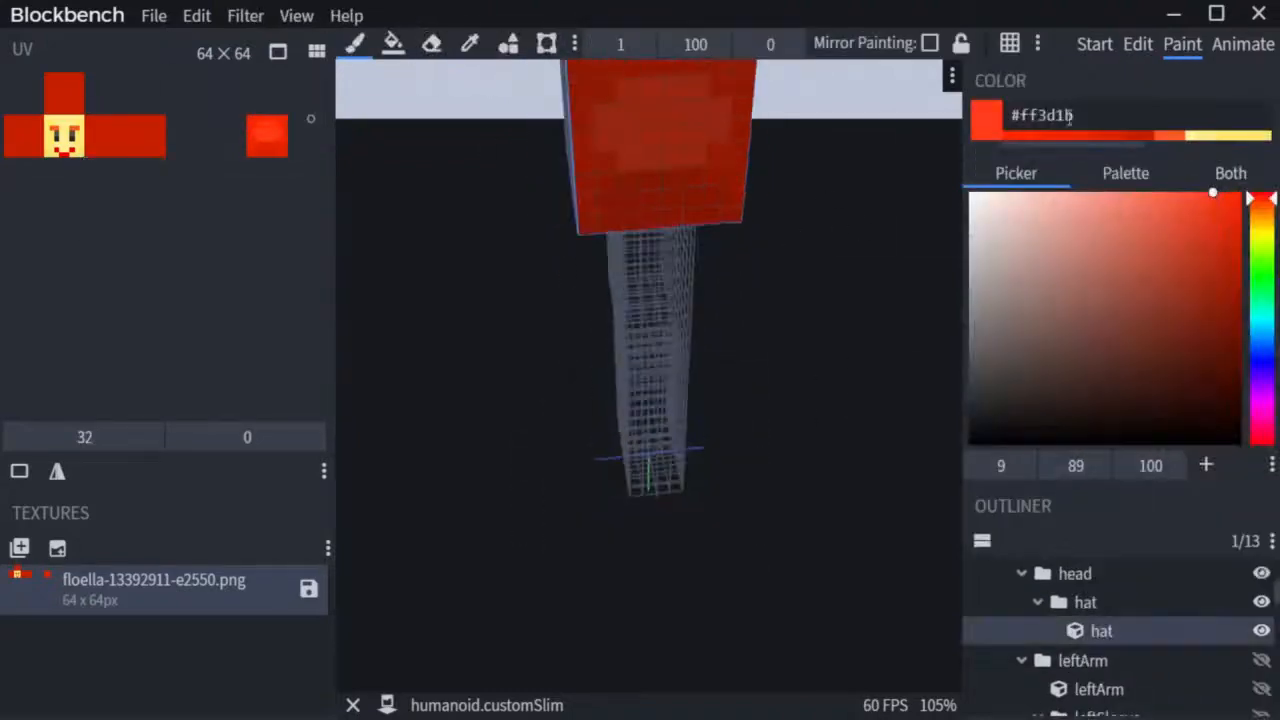
- Paint brighter red highlight patches on the hat layer's other side face
{"action": "left_click", "coordinate": [1243, 213]}
{"action": "left_click", "coordinate": [1241, 200]}
{"action": "left_click", "coordinate": [729, 171]}
{"action": "left_click", "coordinate": [1239, 193]}
{"action": "left_click_drag", "start_coordinate": [496, 320], "coordinate": [700, 320]}
{"action": "left_click", "coordinate": [546, 43]}
{"action": "mouse_move", "coordinate": [560, 461]}
{"action": "left_mouse_down"}
{"action": "mouse_move", "coordinate": [480, 461]}
{"action": "mouse_move", "coordinate": [750, 461]}
{"action": "left_mouse_up"}
- Fill the hat layer's back face red and paint a brighter #ff3a17 highlight in its middle
{"action": "left_click", "coordinate": [1242, 229]}
{"action": "left_click", "coordinate": [393, 43]}
{"action": "left_click", "coordinate": [1241, 216]}
{"action": "left_click", "coordinate": [354, 43]}
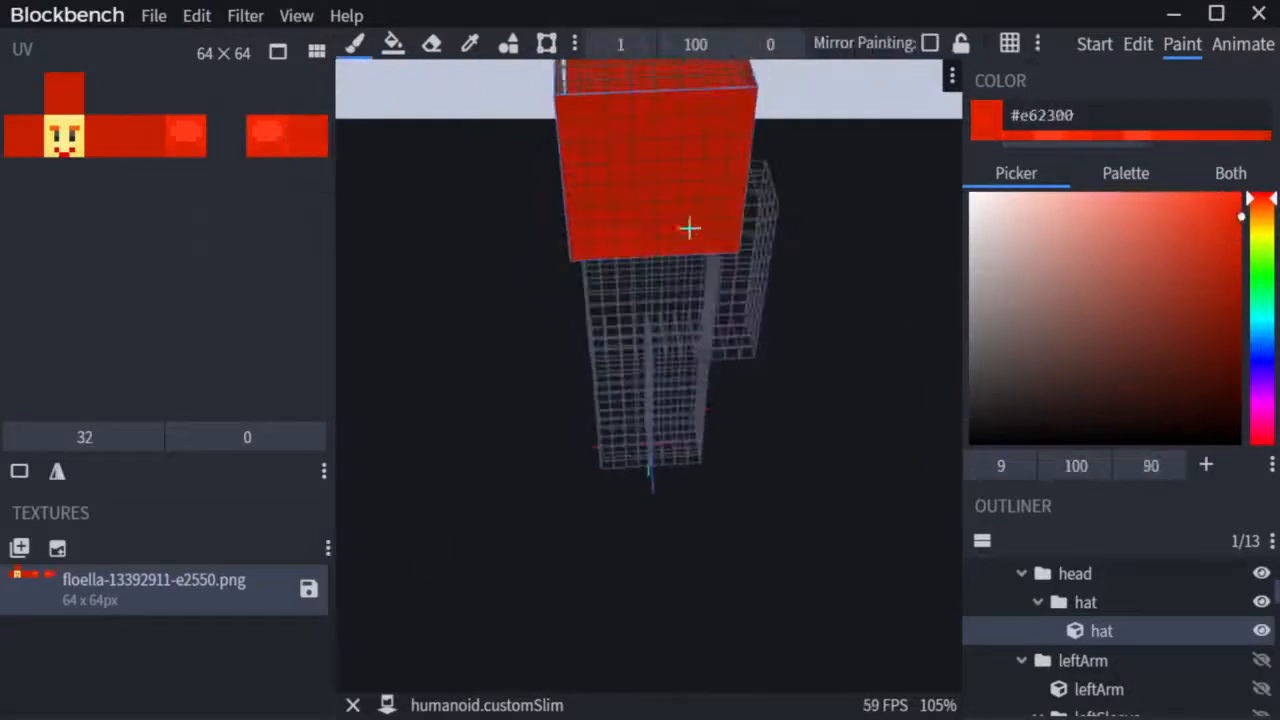
{"action": "left_click_drag", "start_coordinate": [600, 227], "coordinate": [1250, 228]}
{"action": "left_click", "coordinate": [470, 43]}
{"action": "left_click", "coordinate": [700, 200]}
{"action": "mouse_move", "coordinate": [824, 431]}
{"action": "left_mouse_down"}
{"action": "mouse_move", "coordinate": [900, 431]}
{"action": "mouse_move", "coordinate": [805, 420]}
{"action": "left_mouse_up"}
{"action": "left_click", "coordinate": [354, 43]}
{"action": "left_click_drag", "start_coordinate": [671, 241], "coordinate": [731, 180]}
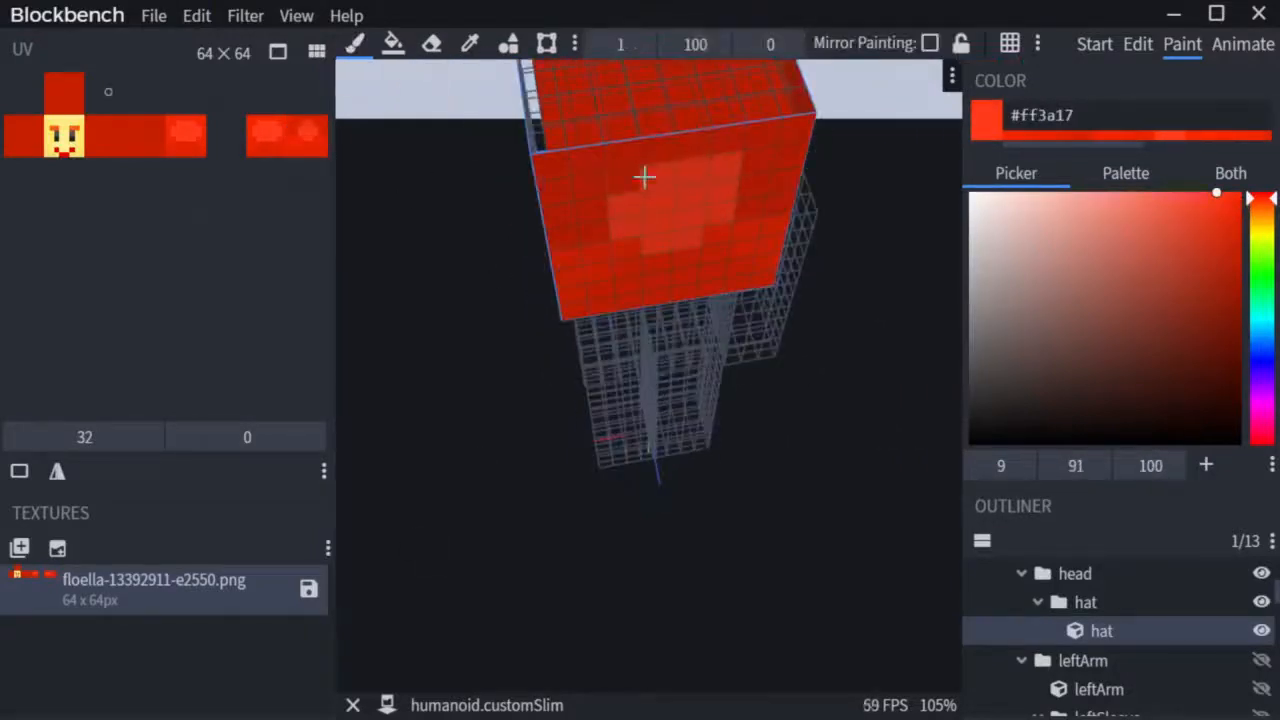
- Fill the hat layer's top face with #ff3d1b using the Paint Bucket
{"action": "left_click", "coordinate": [470, 43]}
{"action": "left_click", "coordinate": [566, 254]}
{"action": "left_click", "coordinate": [723, 123]}
{"action": "left_click", "coordinate": [1137, 44]}
{"action": "left_click", "coordinate": [1181, 44]}
{"action": "left_click", "coordinate": [1137, 44]}
{"action": "mouse_move", "coordinate": [677, 483]}
{"action": "left_mouse_down"}
{"action": "mouse_move", "coordinate": [649, 446]}
{"action": "mouse_move", "coordinate": [519, 421]}
{"action": "mouse_move", "coordinate": [560, 480]}
{"action": "left_mouse_up"}
{"action": "left_click", "coordinate": [1181, 44]}
{"action": "left_click", "coordinate": [1211, 192]}
{"action": "left_click", "coordinate": [393, 43]}
{"action": "left_click", "coordinate": [650, 170]}
{"action": "left_click_drag", "start_coordinate": [840, 330], "coordinate": [823, 231]}
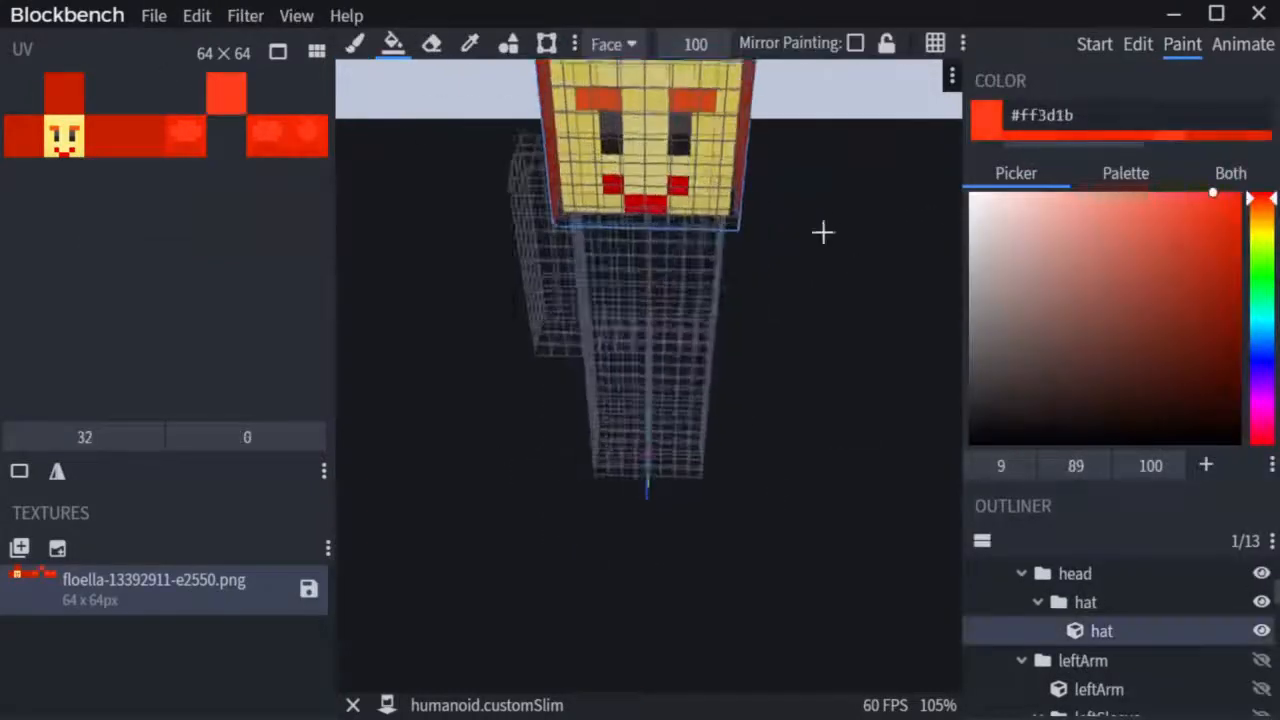
- Paint a red fringe along the upper edge of the hat layer's front face and tidy it with the Eraser
{"action": "left_click", "coordinate": [354, 43]}
{"action": "left_click_drag", "start_coordinate": [560, 118], "coordinate": [751, 108]}
{"action": "mouse_move", "coordinate": [831, 320]}
{"action": "left_mouse_down"}
{"action": "mouse_move", "coordinate": [800, 272]}
{"action": "mouse_move", "coordinate": [560, 260]}
{"action": "left_mouse_up"}
{"action": "left_click", "coordinate": [431, 43]}
{"action": "scroll", "coordinate": [829, 317], "scroll_direction": "down", "scroll_amount": 4}
{"action": "mouse_move", "coordinate": [700, 280]}
{"action": "left_mouse_down"}
{"action": "mouse_move", "coordinate": [829, 317]}
{"action": "mouse_move", "coordinate": [750, 310]}
{"action": "mouse_move", "coordinate": [770, 322]}
{"action": "left_mouse_up"}
{"action": "scroll", "coordinate": [829, 317], "scroll_direction": "up", "scroll_amount": 4}
{"action": "left_click", "coordinate": [614, 214]}
- Duplicate the head cube, shrink it and place it on the forehead above one eye as a hair tuft
{"action": "left_click", "coordinate": [1137, 44]}
{"action": "left_click", "coordinate": [680, 250]}
{"action": "left_click_drag", "start_coordinate": [590, 230], "coordinate": [697, 318]}
{"action": "key", "text": "ctrl+d"}
{"action": "left_click_drag", "start_coordinate": [1172, 198], "coordinate": [1143, 197]}
{"action": "left_click", "coordinate": [486, 157]}
{"action": "left_click_drag", "start_coordinate": [434, 109], "coordinate": [584, 164]}
{"action": "left_click_drag", "start_coordinate": [697, 318], "coordinate": [617, 268]}
{"action": "left_click_drag", "start_coordinate": [530, 329], "coordinate": [630, 320]}
{"action": "left_click_drag", "start_coordinate": [591, 260], "coordinate": [569, 260]}
{"action": "left_click_drag", "start_coordinate": [694, 143], "coordinate": [694, 77]}
{"action": "mouse_move", "coordinate": [800, 366]}
{"action": "left_mouse_down"}
{"action": "mouse_move", "coordinate": [860, 377]}
{"action": "mouse_move", "coordinate": [830, 430]}
{"action": "left_mouse_up"}
- Colour the forehead tuft red with the brush and Paint Bucket, using #f22600 among the shades
{"action": "left_click", "coordinate": [1181, 44]}
{"action": "scroll", "coordinate": [691, 229], "scroll_direction": "up", "scroll_amount": 4}
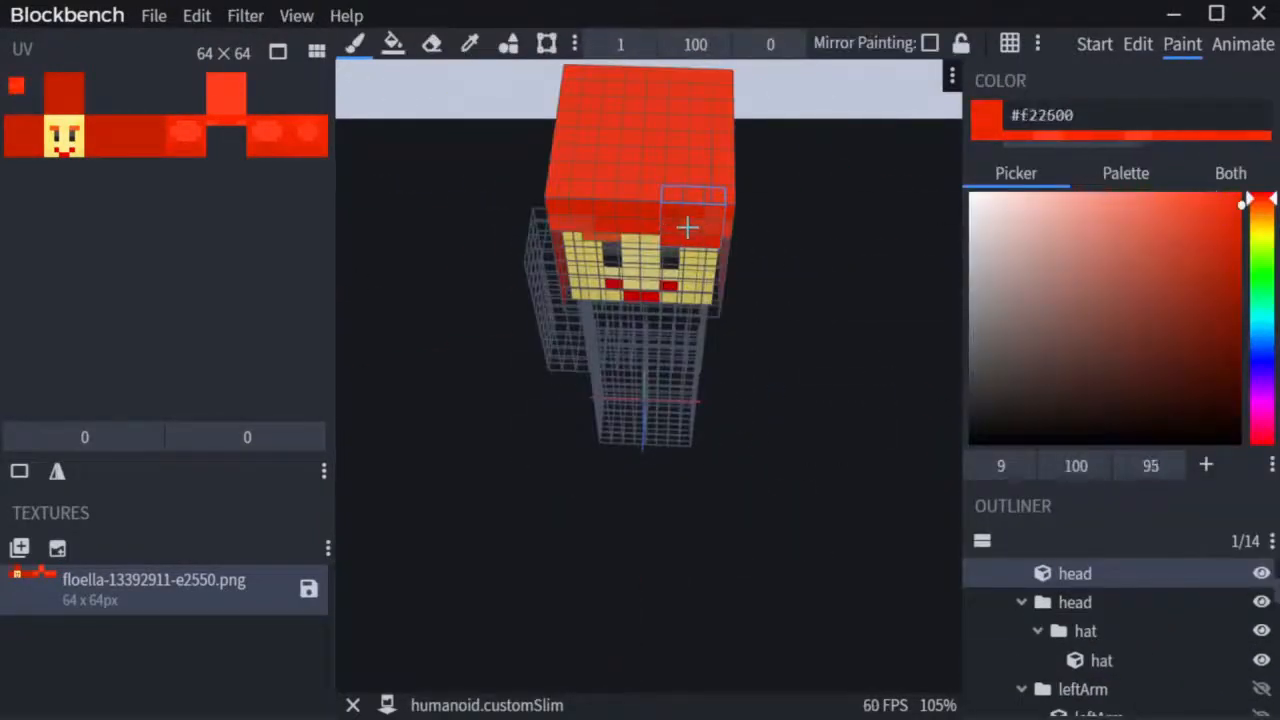
{"action": "left_click_drag", "start_coordinate": [800, 300], "coordinate": [600, 250]}
{"action": "left_click", "coordinate": [393, 43]}
{"action": "left_click", "coordinate": [560, 86]}
{"action": "left_click_drag", "start_coordinate": [760, 300], "coordinate": [854, 320]}
- Duplicate the head cube, flatten it into a slab on top of the head and move its UV to 32, 55
{"action": "left_click", "coordinate": [1137, 44]}
{"action": "key", "text": "ctrl+d"}
{"action": "left_click_drag", "start_coordinate": [650, 150], "coordinate": [666, 9]}
{"action": "left_click_drag", "start_coordinate": [84, 113], "coordinate": [84, 370]}
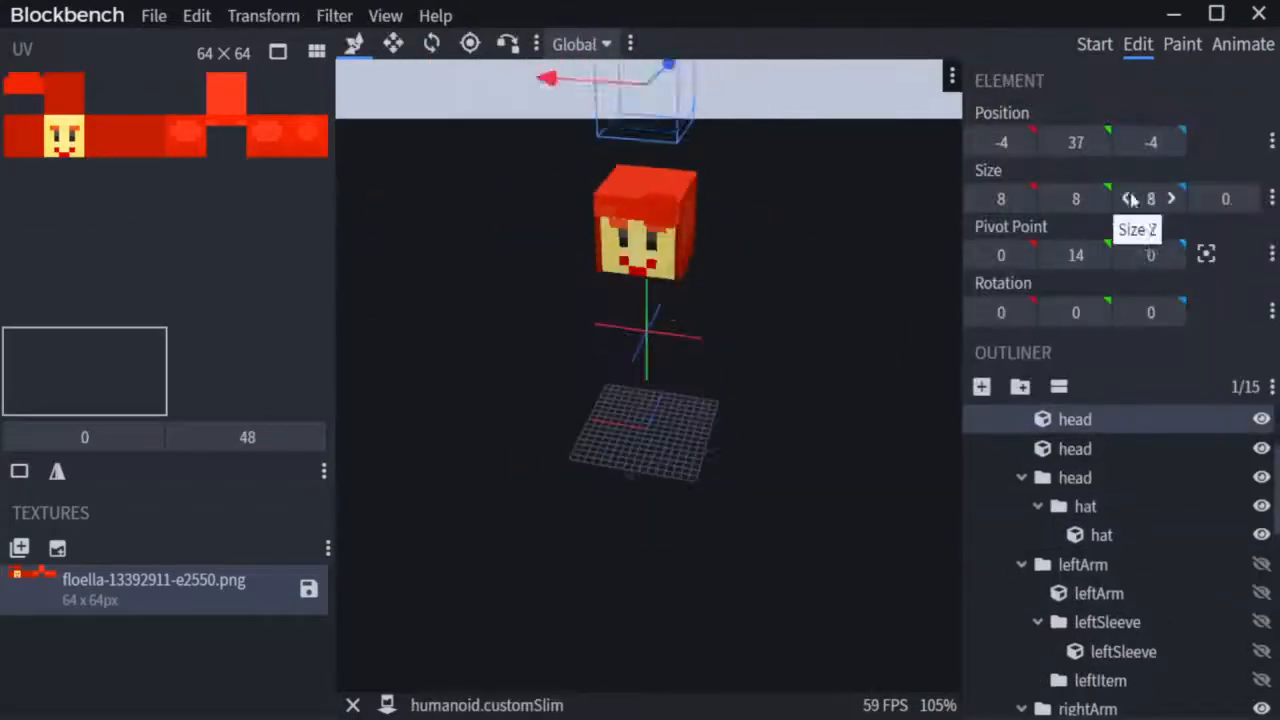
{"action": "left_click_drag", "start_coordinate": [1090, 198], "coordinate": [1040, 198]}
{"action": "left_click_drag", "start_coordinate": [648, 87], "coordinate": [651, 163]}
{"action": "left_click_drag", "start_coordinate": [84, 350], "coordinate": [247, 388]}
- Fill the faces of the slab on top of the head with #ff3d1b
{"action": "left_click", "coordinate": [1181, 44]}
{"action": "left_click_drag", "start_coordinate": [800, 250], "coordinate": [800, 400]}
{"action": "left_click", "coordinate": [222, 98], "text": "alt"}
{"action": "left_click", "coordinate": [645, 215]}
{"action": "left_click_drag", "start_coordinate": [480, 250], "coordinate": [458, 66]}
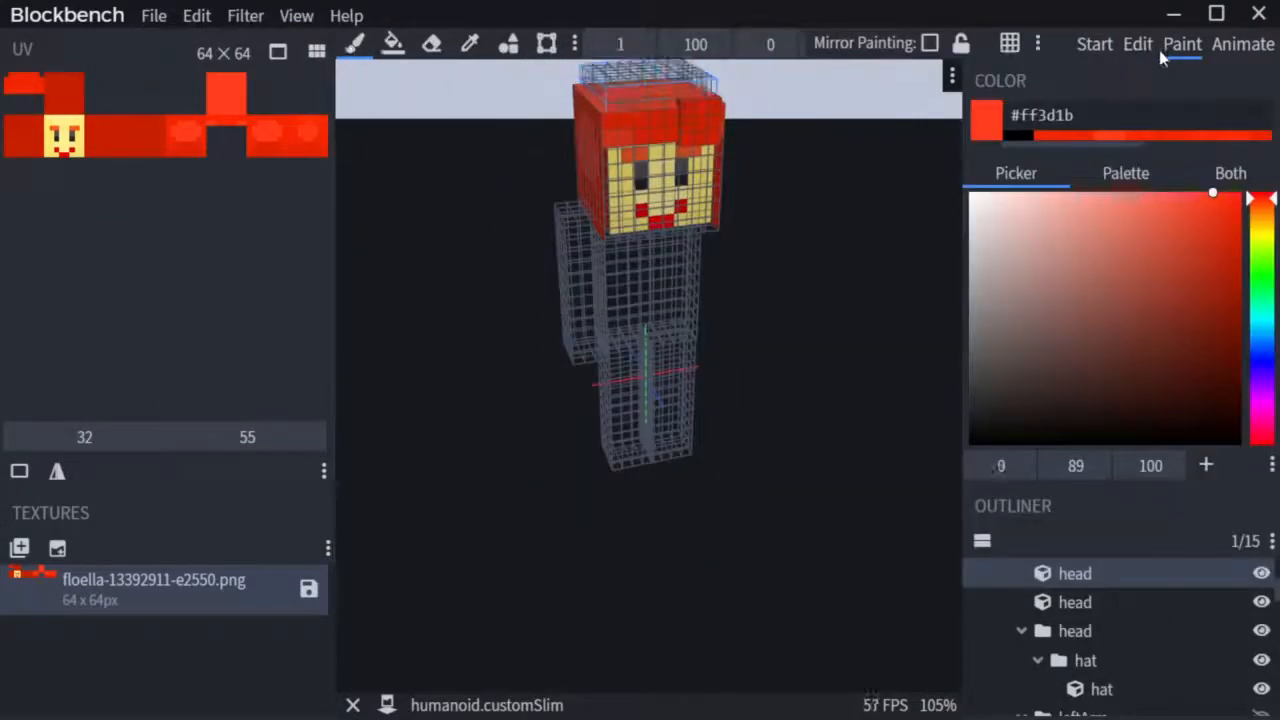
{"action": "left_click", "coordinate": [1137, 44]}
{"action": "left_click", "coordinate": [1181, 44]}
{"action": "left_click", "coordinate": [393, 43]}
{"action": "left_click", "coordinate": [669, 166]}
{"action": "left_click_drag", "start_coordinate": [460, 166], "coordinate": [760, 166]}
- Shade the edges of the slab's upper face with darker reds such as #f62500 and #fa2600
{"action": "left_click", "coordinate": [1137, 44]}
{"action": "left_click", "coordinate": [1181, 44]}
{"action": "left_click", "coordinate": [185, 148], "text": "alt"}
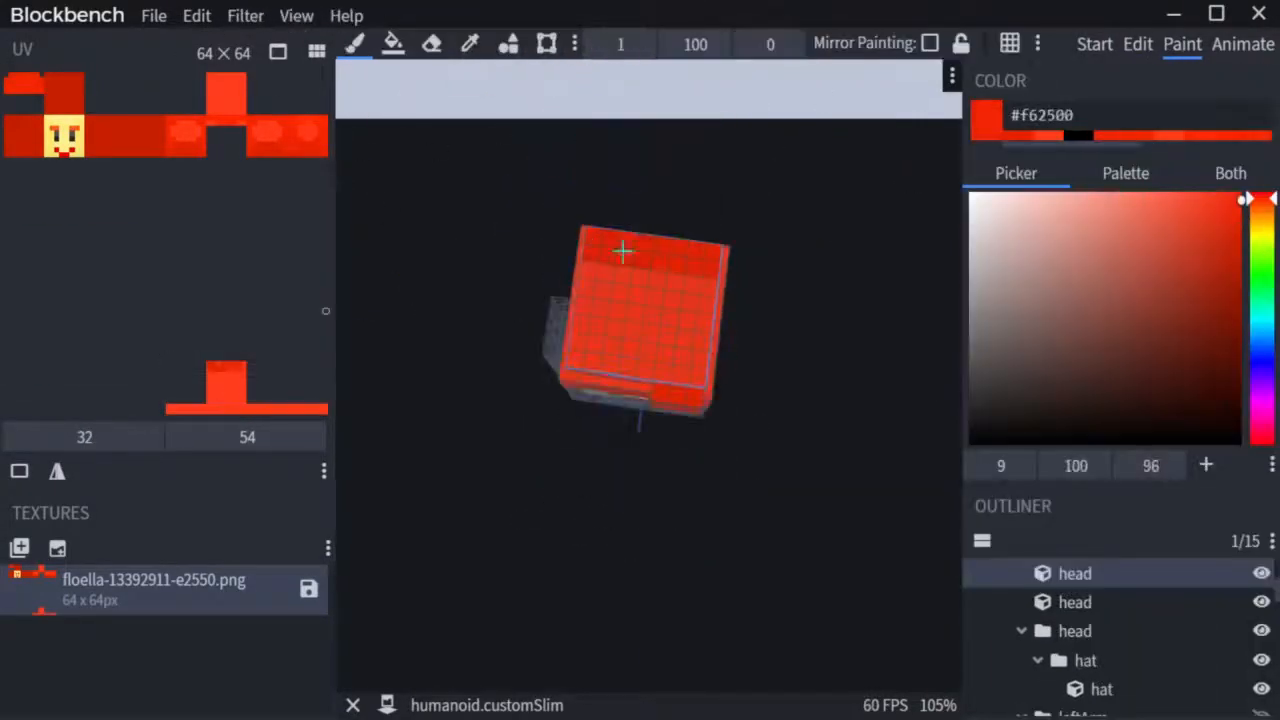
{"action": "left_click", "coordinate": [592, 297]}
{"action": "left_click", "coordinate": [706, 298]}
{"action": "mouse_move", "coordinate": [800, 288]}
{"action": "left_mouse_down"}
{"action": "mouse_move", "coordinate": [780, 290]}
{"action": "mouse_move", "coordinate": [800, 308]}
{"action": "left_mouse_up"}
{"action": "left_click", "coordinate": [1238, 210]}
{"action": "left_click", "coordinate": [470, 43]}
{"action": "left_click", "coordinate": [682, 287]}
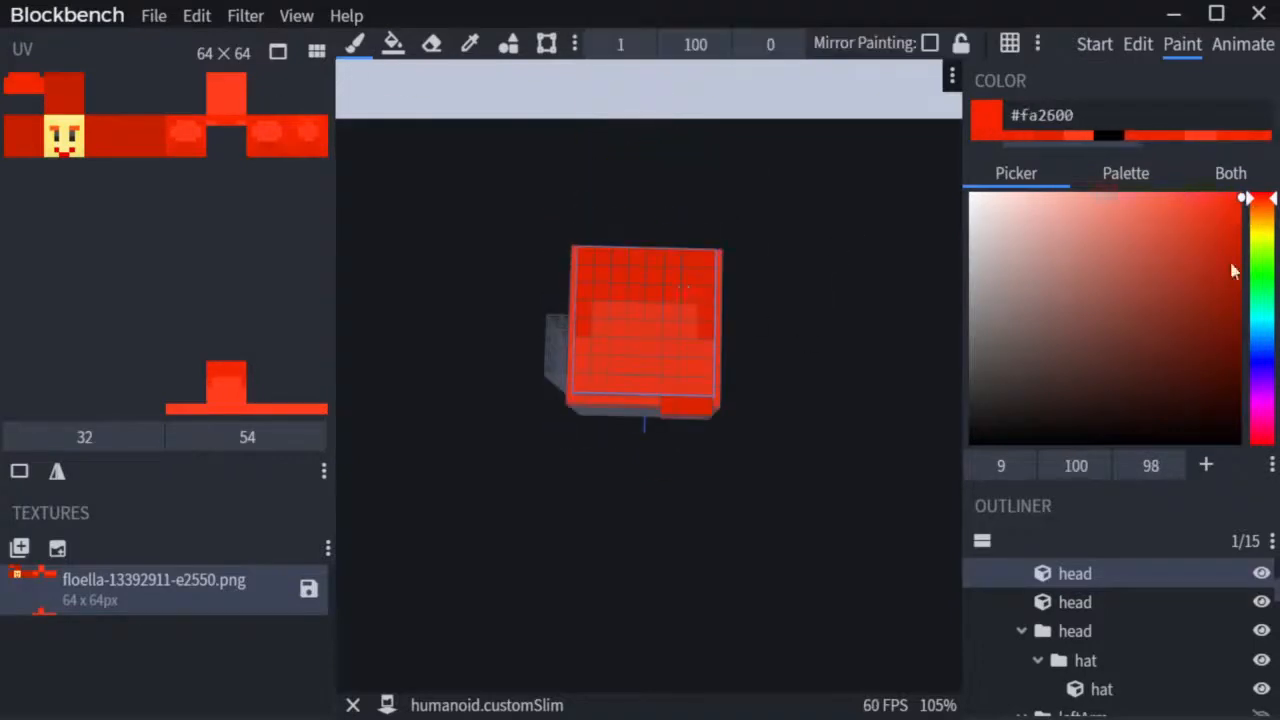
{"action": "left_click_drag", "start_coordinate": [845, 254], "coordinate": [824, 272]}
- Paint a lighter red highlight in the centre of the slab's upper face
{"action": "left_click_drag", "start_coordinate": [807, 413], "coordinate": [1163, 40]}
{"action": "left_click", "coordinate": [1228, 192]}
{"action": "left_click_drag", "start_coordinate": [800, 223], "coordinate": [524, 142]}
{"action": "left_click", "coordinate": [1137, 44]}
{"action": "left_click", "coordinate": [1182, 44]}
{"action": "left_click_drag", "start_coordinate": [778, 246], "coordinate": [594, 131]}
{"action": "left_click_drag", "start_coordinate": [800, 200], "coordinate": [697, 129]}
{"action": "left_click_drag", "start_coordinate": [800, 250], "coordinate": [918, 366]}
- Duplicate the slab as a 4 x 2 x 4 block on top of the hair and move its UV to an empty area
{"action": "left_click", "coordinate": [1137, 44]}
{"action": "key", "text": "ctrl+d"}
{"action": "left_click_drag", "start_coordinate": [726, 240], "coordinate": [649, 199]}
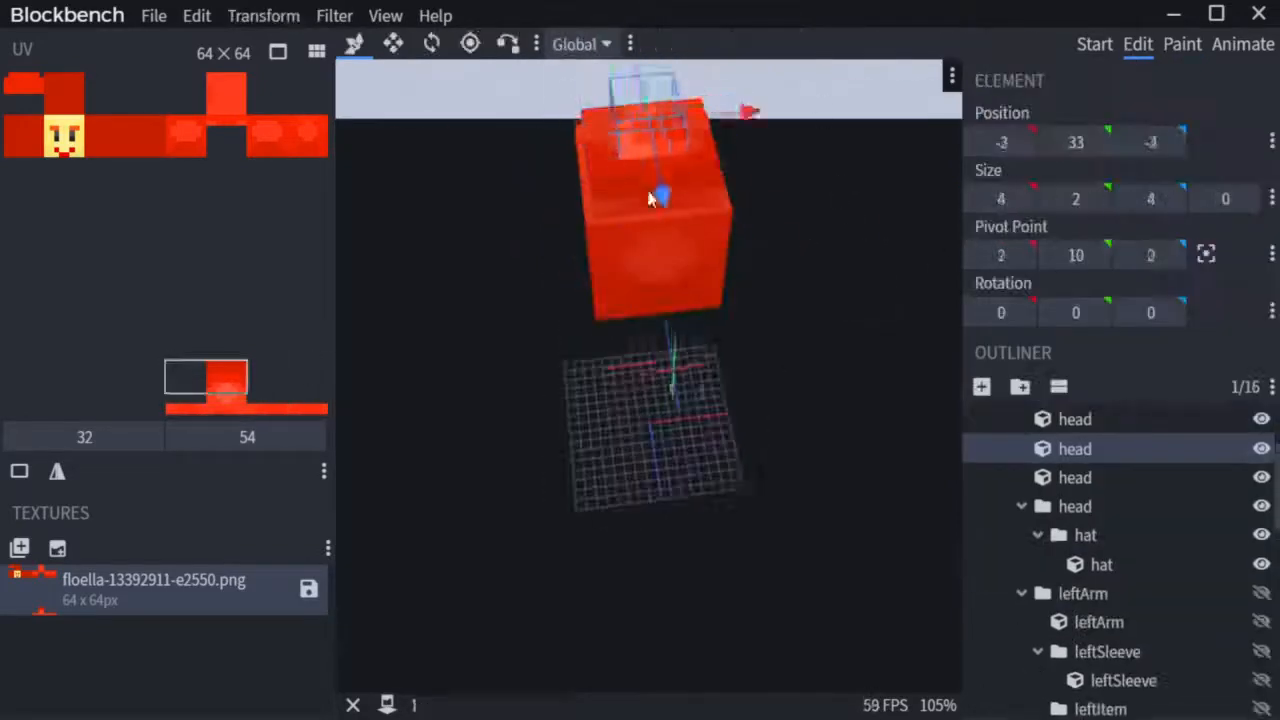
{"action": "left_click_drag", "start_coordinate": [219, 380], "coordinate": [177, 391]}
- Paint the small block on top of the hair as a yellow crown with a jagged upper edge
{"action": "left_click", "coordinate": [1182, 44]}
{"action": "left_click", "coordinate": [1261, 229]}
{"action": "left_click_drag", "start_coordinate": [625, 100], "coordinate": [675, 100]}
{"action": "left_click_drag", "start_coordinate": [800, 200], "coordinate": [680, 170]}
{"action": "left_click_drag", "start_coordinate": [622, 100], "coordinate": [680, 90]}
{"action": "mouse_move", "coordinate": [800, 200]}
{"action": "left_mouse_down"}
{"action": "mouse_move", "coordinate": [718, 164]}
{"action": "mouse_move", "coordinate": [740, 200]}
{"action": "mouse_move", "coordinate": [1186, 209]}
{"action": "left_mouse_up"}
{"action": "left_click", "coordinate": [1223, 203]}
{"action": "left_click", "coordinate": [1231, 200]}
{"action": "mouse_move", "coordinate": [900, 180]}
{"action": "left_mouse_down"}
{"action": "mouse_move", "coordinate": [794, 134]}
{"action": "mouse_move", "coordinate": [627, 116]}
{"action": "mouse_move", "coordinate": [700, 120]}
{"action": "left_mouse_up"}
- Select the hat cube, duplicate it and move the copy out behind the head
{"action": "left_click", "coordinate": [1137, 44]}
{"action": "mouse_move", "coordinate": [800, 200]}
{"action": "left_mouse_down"}
{"action": "mouse_move", "coordinate": [974, 180]}
{"action": "mouse_move", "coordinate": [883, 206]}
{"action": "mouse_move", "coordinate": [800, 190]}
{"action": "left_mouse_up"}
{"action": "left_click", "coordinate": [650, 150]}
{"action": "left_click", "coordinate": [1182, 44]}
{"action": "left_click", "coordinate": [1137, 44]}
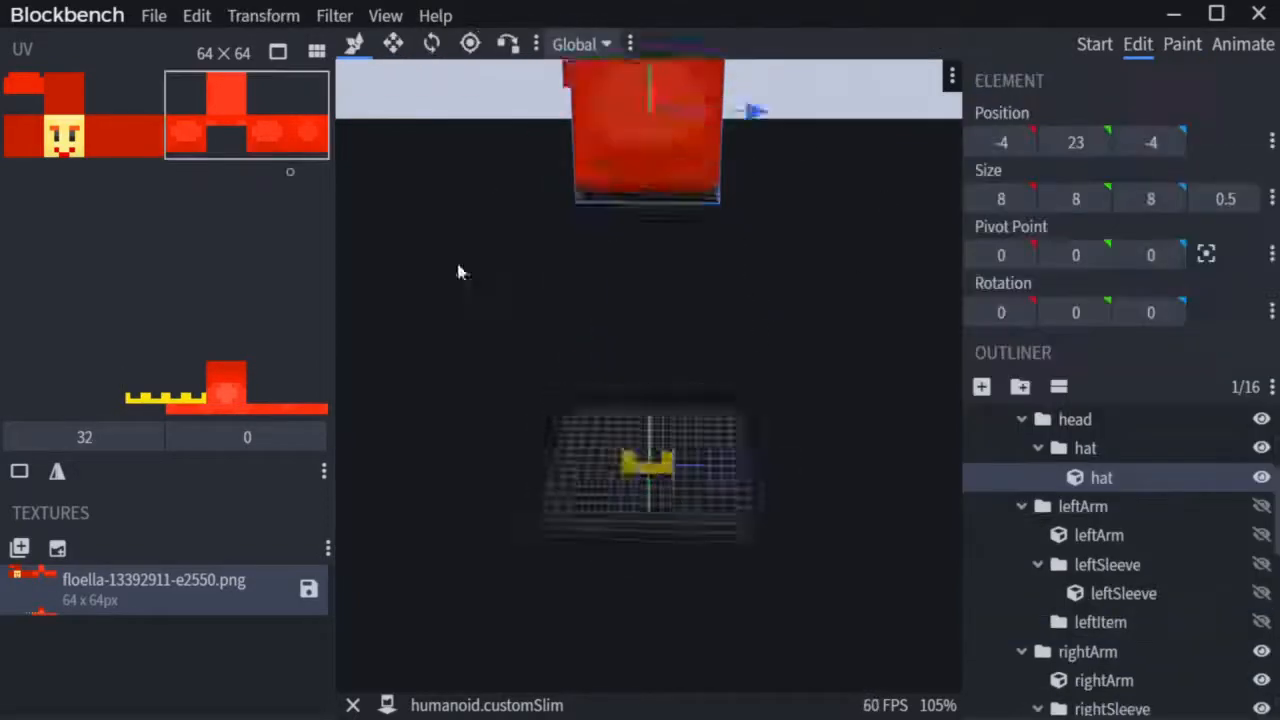
{"action": "left_click_drag", "start_coordinate": [484, 177], "coordinate": [430, 260]}
{"action": "right_click", "coordinate": [659, 164]}
{"action": "left_click", "coordinate": [700, 211]}
{"action": "left_click_drag", "start_coordinate": [720, 180], "coordinate": [814, 200]}
- Resize the block behind the head and move its UV to 48, 43
{"action": "left_click_drag", "start_coordinate": [1075, 198], "coordinate": [1110, 198]}
{"action": "left_click_drag", "start_coordinate": [166, 378], "coordinate": [286, 329]}
{"action": "left_click_drag", "start_coordinate": [757, 120], "coordinate": [655, 235]}
{"action": "mouse_move", "coordinate": [640, 300]}
{"action": "left_mouse_down"}
{"action": "mouse_move", "coordinate": [468, 305]}
{"action": "mouse_move", "coordinate": [520, 480]}
{"action": "mouse_move", "coordinate": [640, 350]}
{"action": "left_mouse_up"}
- Sample red from the hat texture and paint the block behind the head with it
{"action": "left_click", "coordinate": [1182, 44]}
{"action": "left_click", "coordinate": [469, 43]}
{"action": "left_click", "coordinate": [311, 116]}
{"action": "left_click", "coordinate": [354, 43]}
{"action": "left_click_drag", "start_coordinate": [800, 250], "coordinate": [740, 230]}
{"action": "left_click_drag", "start_coordinate": [745, 160], "coordinate": [691, 169]}
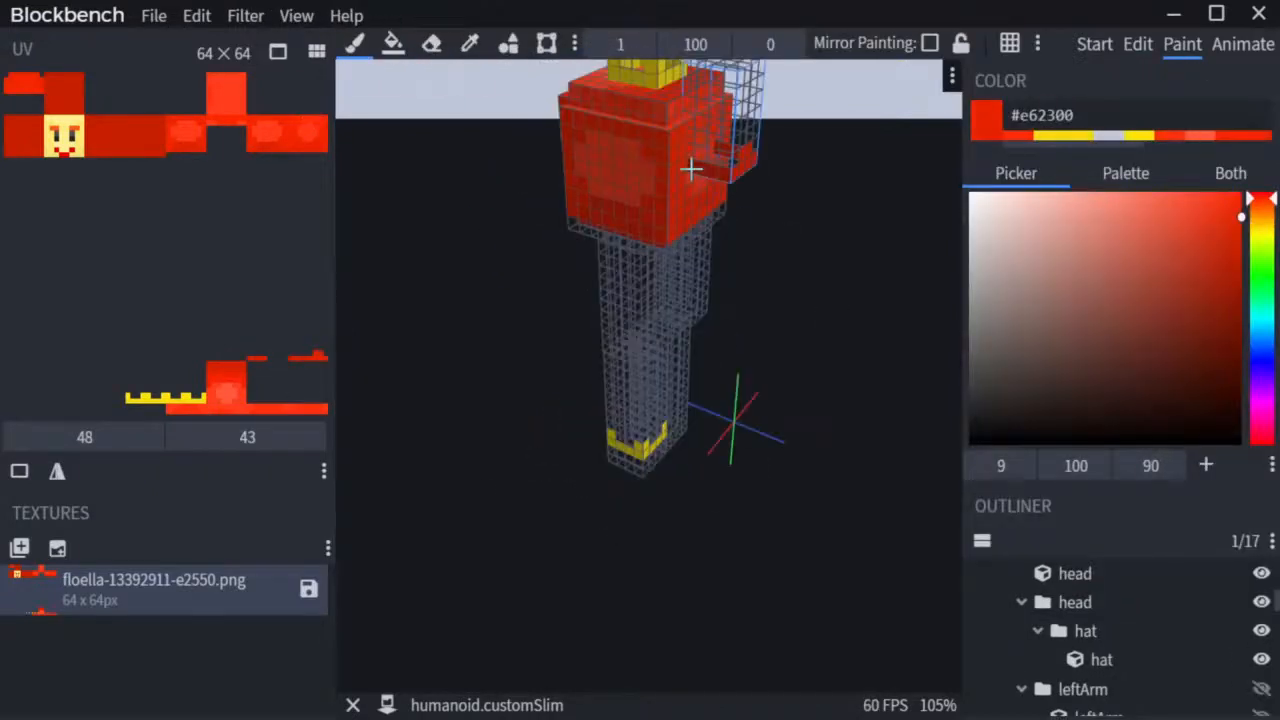
{"action": "left_click_drag", "start_coordinate": [465, 82], "coordinate": [385, 86]}
- Paint lighter and darker red shading over the remaining sides of the block behind the head
{"action": "left_click", "coordinate": [620, 160], "text": "alt"}
{"action": "left_click_drag", "start_coordinate": [630, 160], "coordinate": [654, 160]}
{"action": "left_click", "coordinate": [640, 200], "text": "alt"}
{"action": "left_click_drag", "start_coordinate": [800, 210], "coordinate": [700, 208]}
{"action": "left_click_drag", "start_coordinate": [574, 208], "coordinate": [590, 175]}
{"action": "left_click_drag", "start_coordinate": [500, 206], "coordinate": [640, 206]}
{"action": "mouse_move", "coordinate": [734, 206]}
{"action": "left_mouse_down"}
{"action": "mouse_move", "coordinate": [701, 166]}
{"action": "mouse_move", "coordinate": [712, 130]}
{"action": "left_mouse_up"}
{"action": "mouse_move", "coordinate": [780, 140]}
{"action": "left_mouse_down"}
{"action": "mouse_move", "coordinate": [663, 137]}
{"action": "mouse_move", "coordinate": [560, 90]}
{"action": "left_mouse_up"}
{"action": "left_click", "coordinate": [690, 142], "text": "alt"}
- Copy a red area of the texture onto the neighbouring unpainted strip of the block behind the head
{"action": "left_click", "coordinate": [546, 43]}
{"action": "left_click_drag", "start_coordinate": [248, 325], "coordinate": [264, 358]}
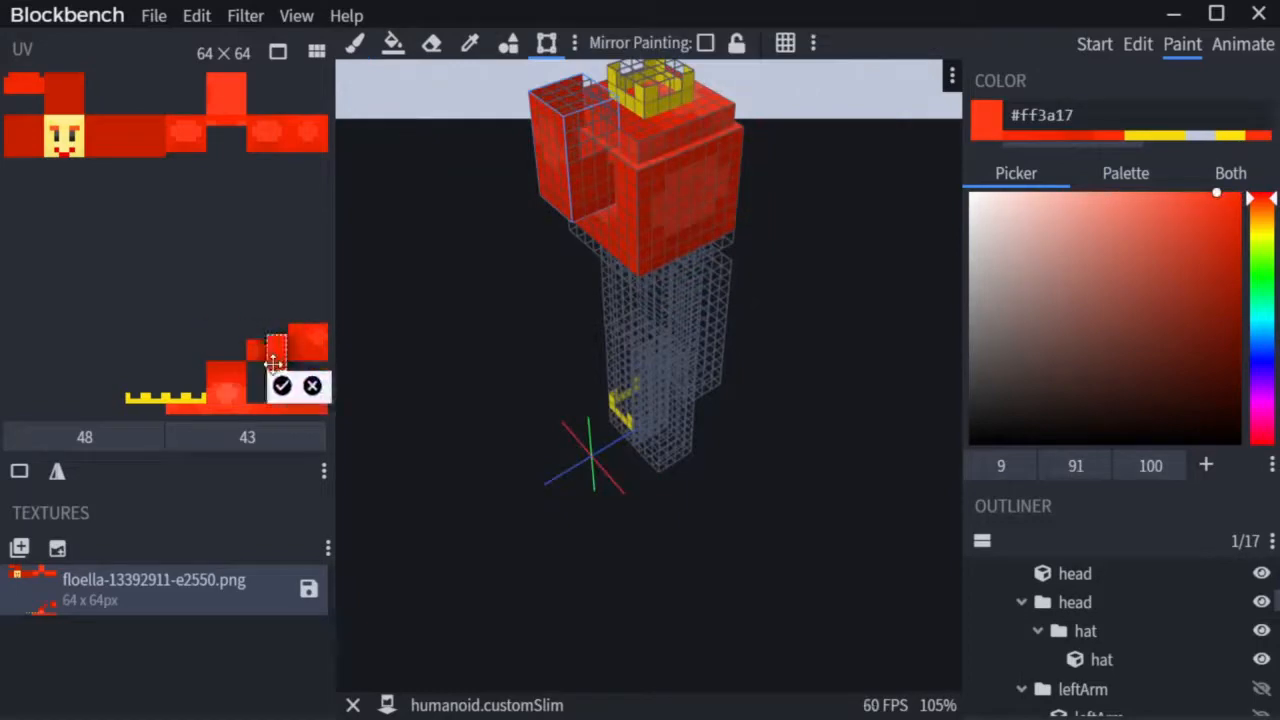
{"action": "left_click", "coordinate": [262, 371]}
{"action": "left_click_drag", "start_coordinate": [520, 180], "coordinate": [380, 120]}
- Duplicate the block behind the head, shorten the copy to a height of 1 and reposition it and its UV
{"action": "left_click", "coordinate": [1137, 44]}
{"action": "key", "text": "ctrl+d"}
{"action": "left_click_drag", "start_coordinate": [1071, 197], "coordinate": [1030, 197]}
{"action": "scroll", "coordinate": [586, 280], "scroll_direction": "down", "scroll_amount": 2}
{"action": "left_click_drag", "start_coordinate": [700, 330], "coordinate": [760, 350]}
{"action": "left_click_drag", "start_coordinate": [289, 320], "coordinate": [289, 340]}
- Set the body cube's height to 9 and raise it to Y 14 beneath the head
{"action": "left_click", "coordinate": [640, 240]}
{"action": "mouse_move", "coordinate": [700, 425]}
{"action": "left_mouse_down"}
{"action": "mouse_move", "coordinate": [823, 429]}
{"action": "mouse_move", "coordinate": [700, 380]}
{"action": "left_mouse_up"}
{"action": "left_click", "coordinate": [650, 270]}
{"action": "scroll", "coordinate": [795, 329], "scroll_direction": "up", "scroll_amount": 2}
{"action": "left_click_drag", "start_coordinate": [1075, 198], "coordinate": [1030, 198]}
{"action": "left_click_drag", "start_coordinate": [800, 330], "coordinate": [730, 300]}
{"action": "left_click_drag", "start_coordinate": [649, 200], "coordinate": [651, 171]}
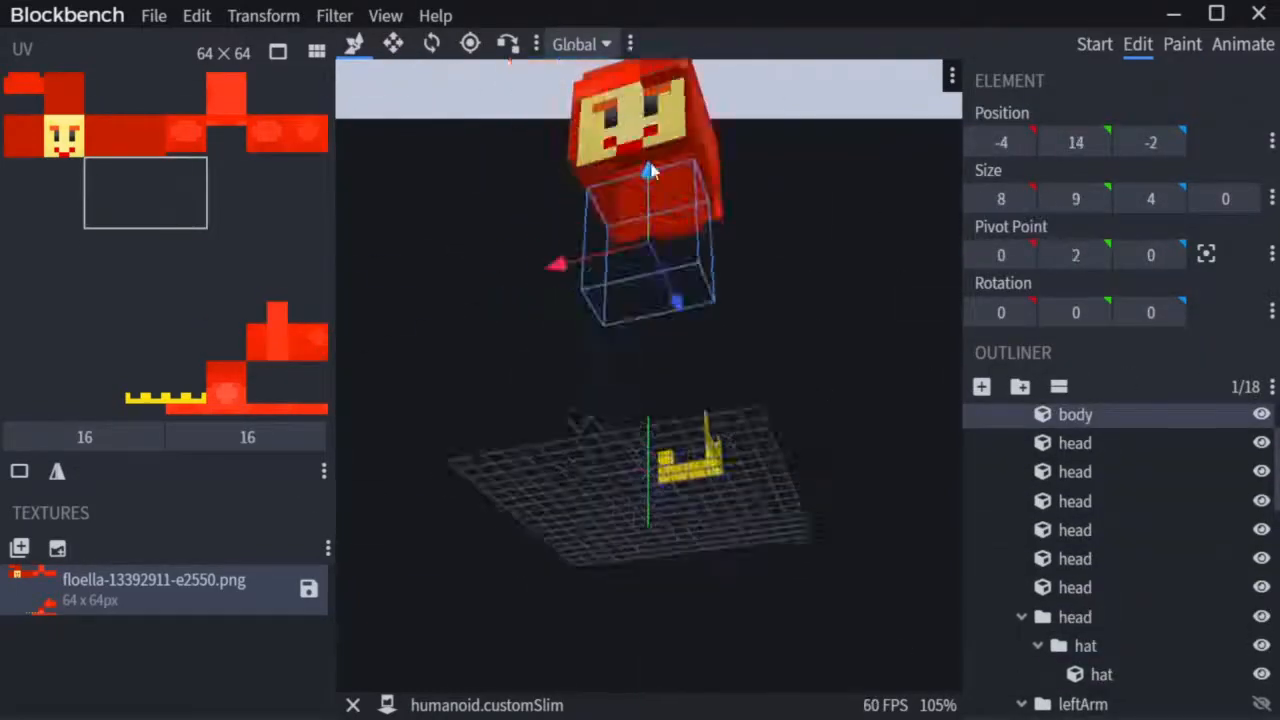
- Fill the front of the body cube with red
{"action": "left_click_drag", "start_coordinate": [760, 300], "coordinate": [810, 280]}
{"action": "left_click", "coordinate": [1181, 44]}
{"action": "left_click", "coordinate": [1089, 196]}
{"action": "left_click", "coordinate": [393, 43]}
{"action": "left_click", "coordinate": [645, 205]}
{"action": "left_click_drag", "start_coordinate": [800, 330], "coordinate": [740, 300]}
- Finish the body's red shading and paint a white collar around the upper edge of the jacket cube
{"action": "left_click", "coordinate": [1103, 256]}
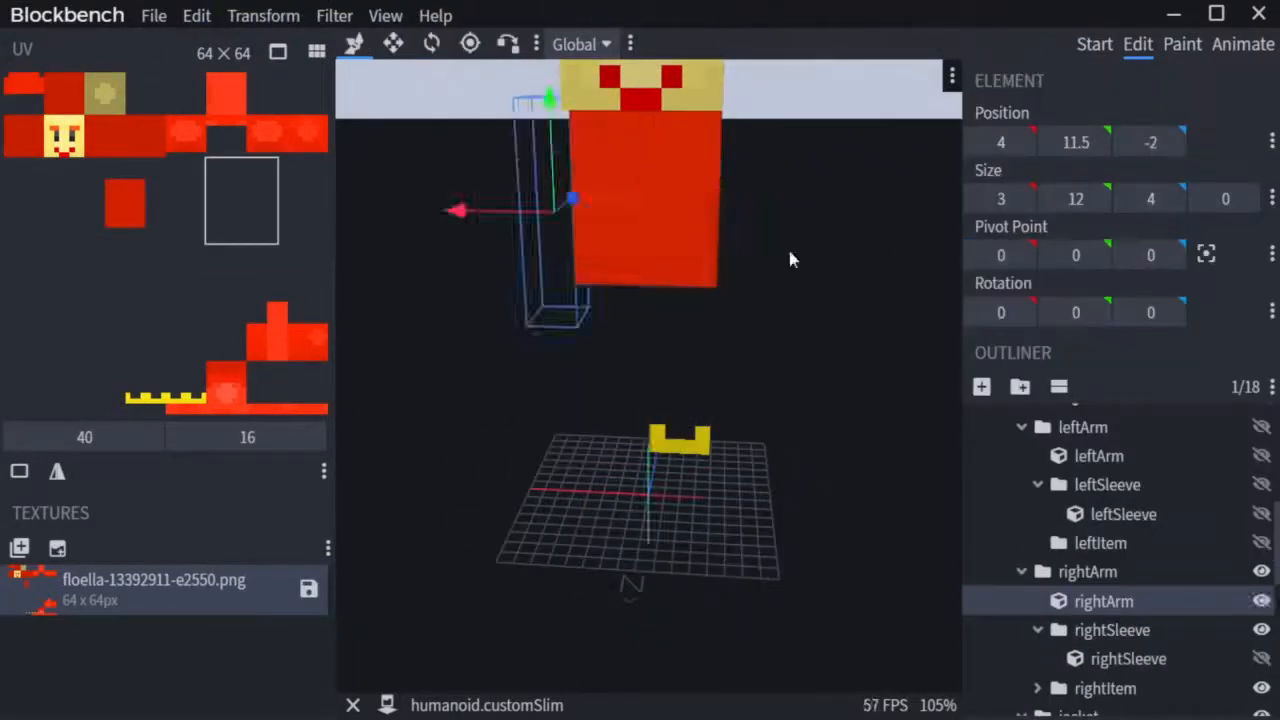
{"action": "left_click", "coordinate": [723, 191]}
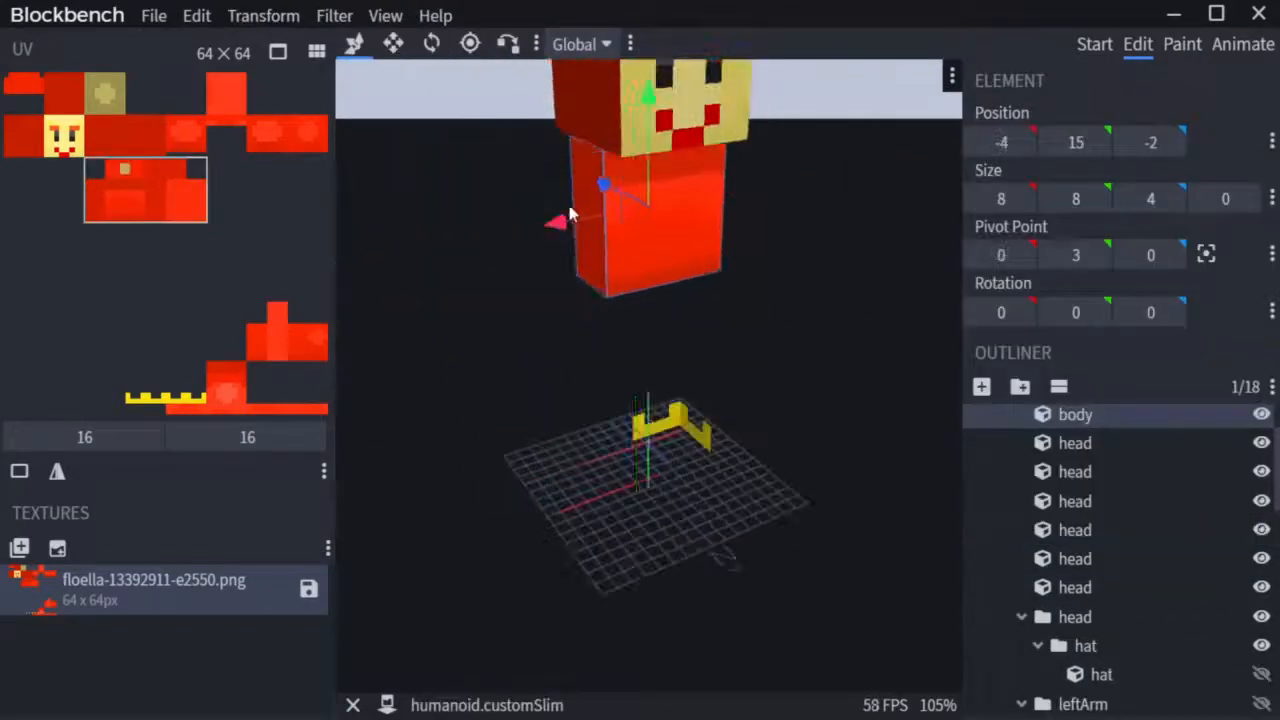
{"action": "scroll", "coordinate": [1193, 469], "scroll_direction": "down", "scroll_amount": 1}
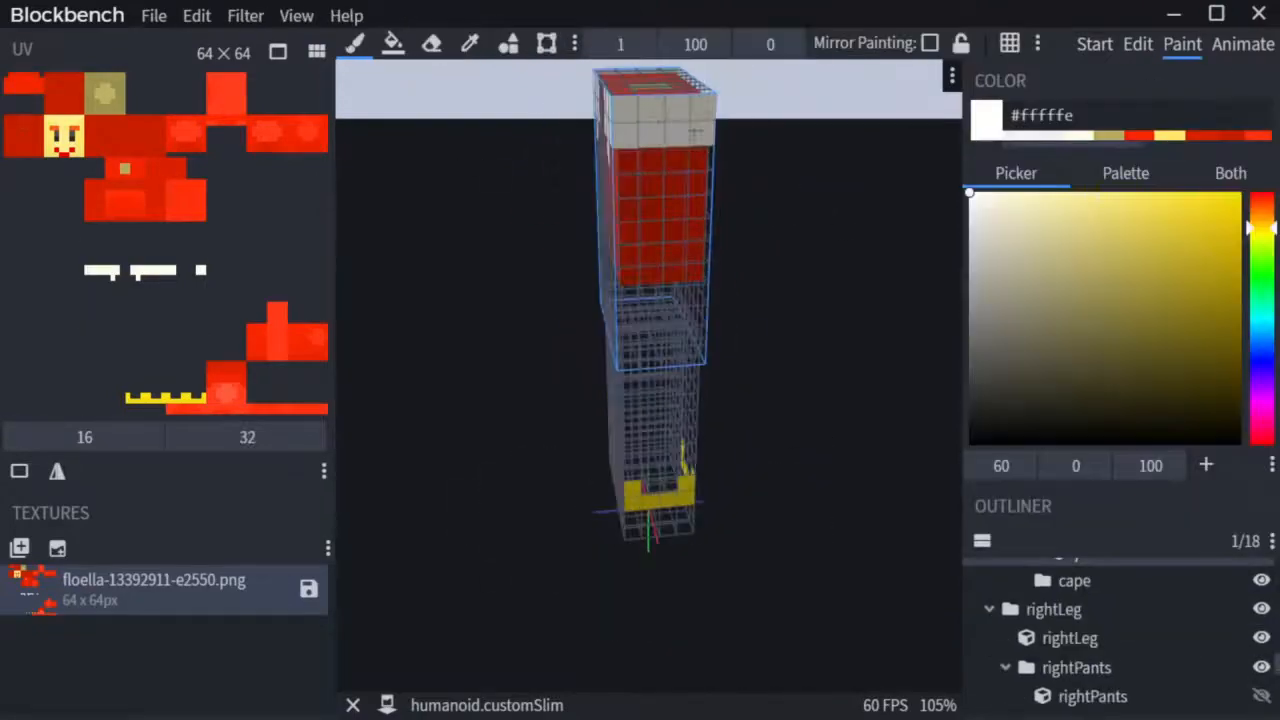
- Paint a jagged white hem around the lower edge of the jacket cube
{"action": "left_click_drag", "start_coordinate": [780, 160], "coordinate": [939, 209]}
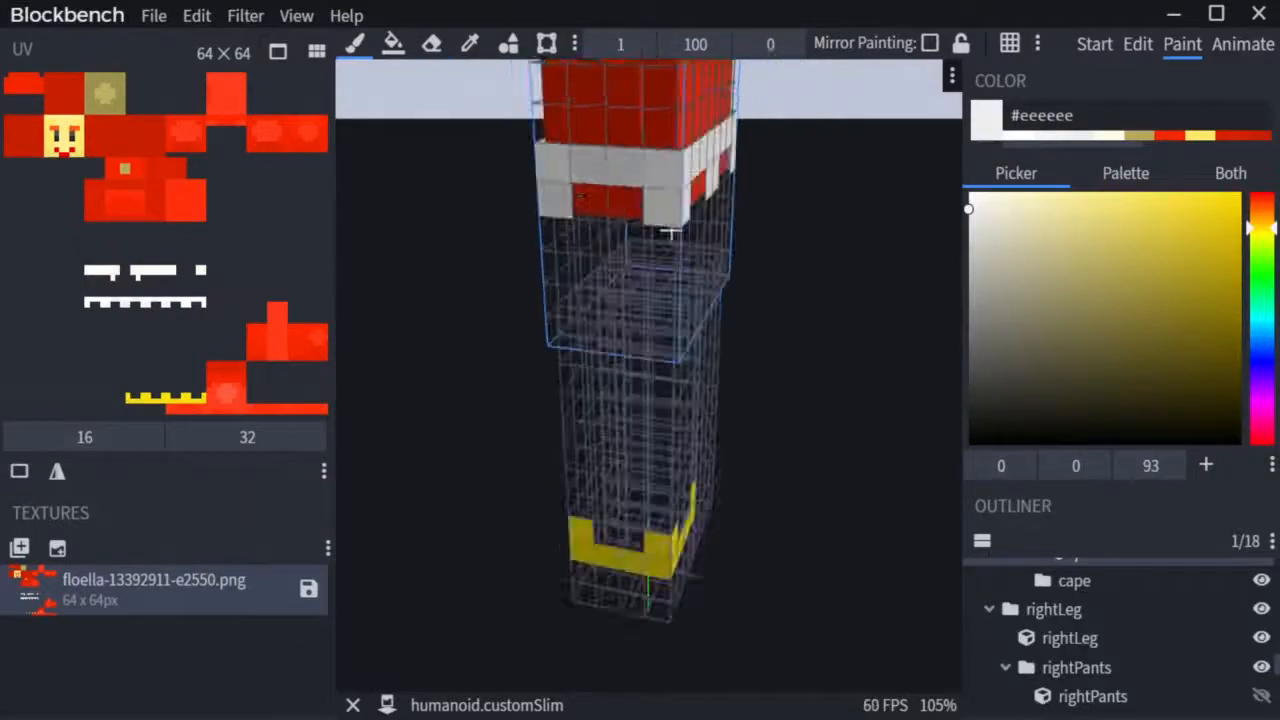
{"action": "left_click_drag", "start_coordinate": [940, 220], "coordinate": [797, 237]}
{"action": "left_click_drag", "start_coordinate": [412, 147], "coordinate": [950, 170]}
- Shift the white hem strip down on the texture and choose a bright red for the bow at the collar
{"action": "left_click", "coordinate": [546, 43]}
{"action": "left_click_drag", "start_coordinate": [86, 298], "coordinate": [204, 308]}
{"action": "key", "text": "e"}
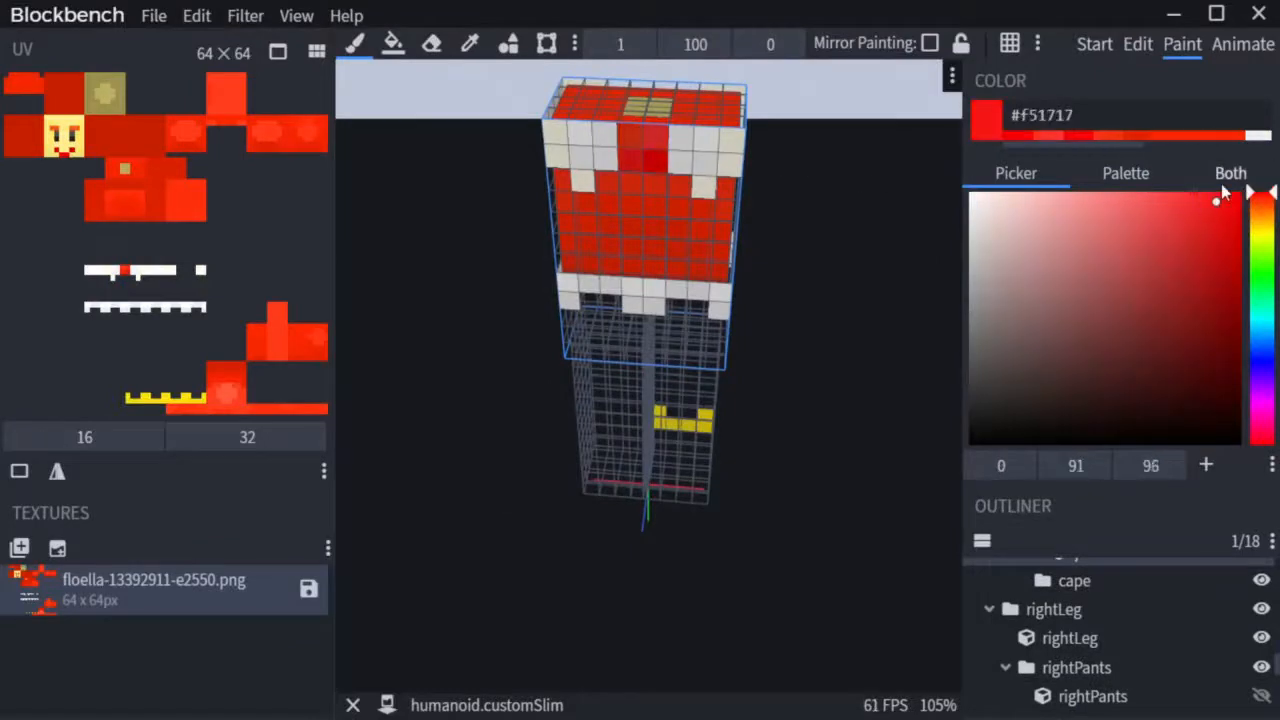
{"action": "left_click", "coordinate": [1240, 194]}
{"action": "left_click", "coordinate": [1264, 203]}
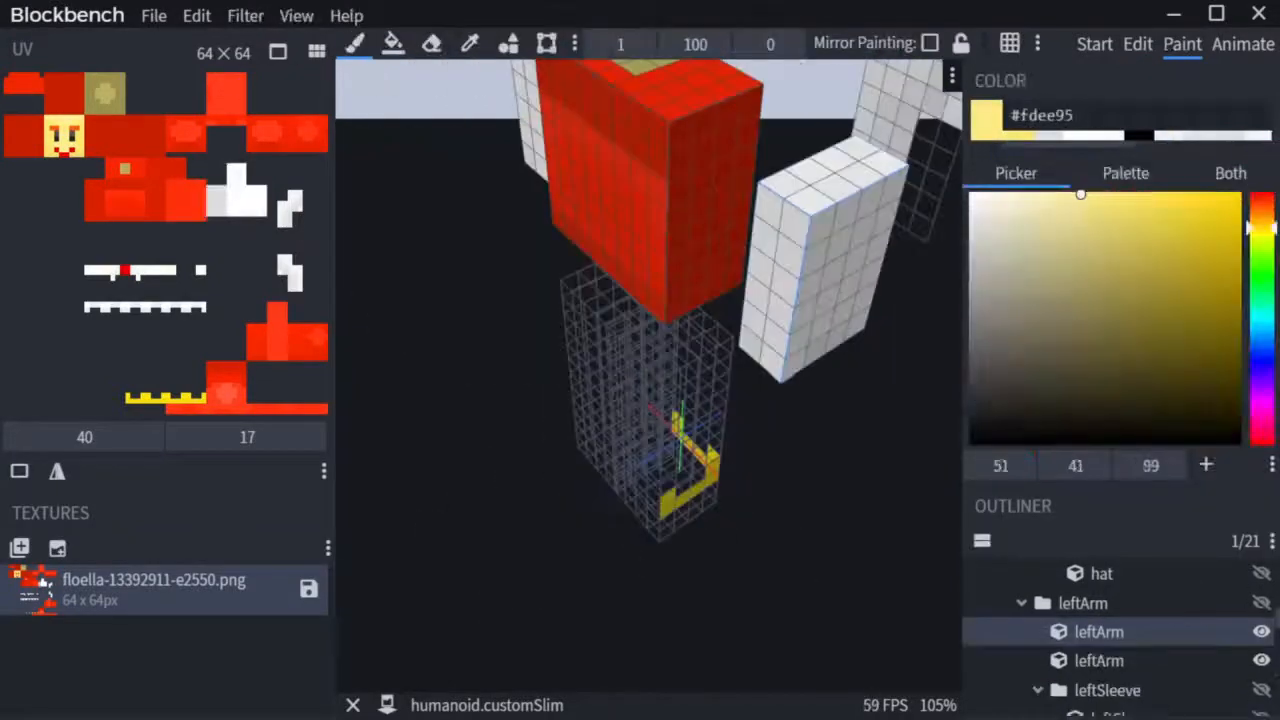
- Paint the upper part of the left arm cube pale yellow above the white hand
{"action": "left_click_drag", "start_coordinate": [800, 300], "coordinate": [861, 152]}
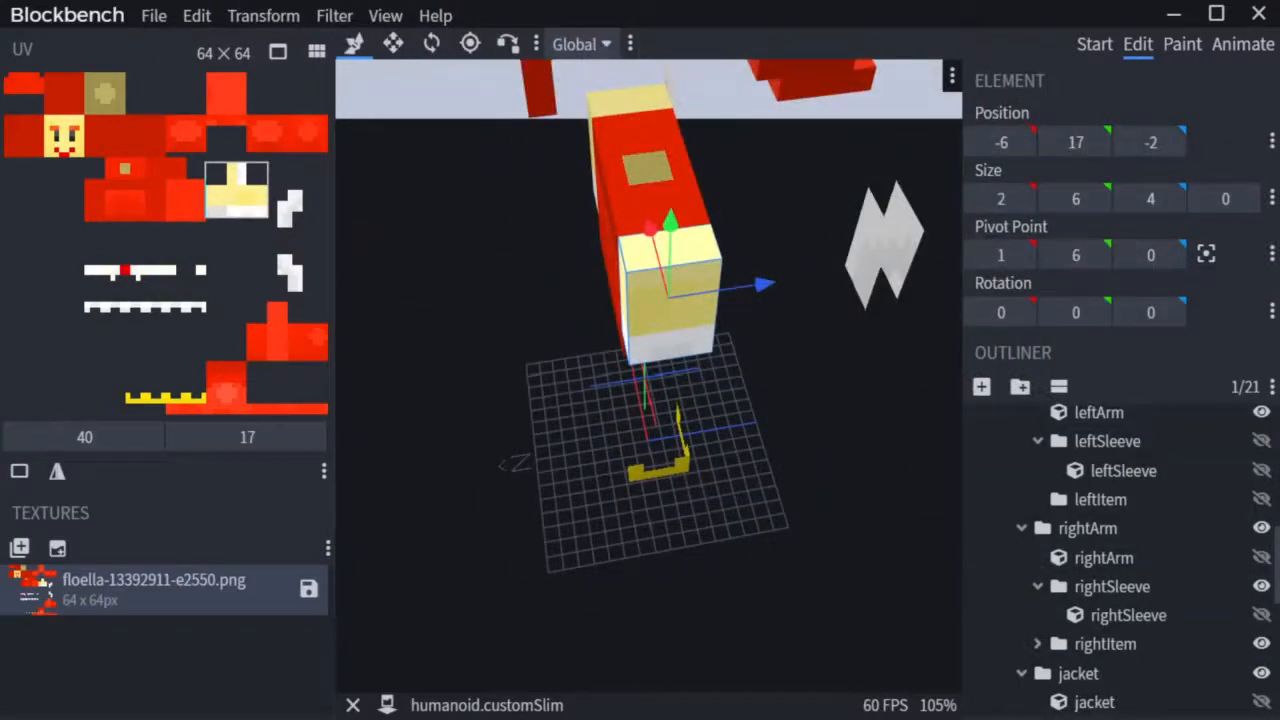
{"action": "left_click_drag", "start_coordinate": [936, 658], "coordinate": [877, 437]}
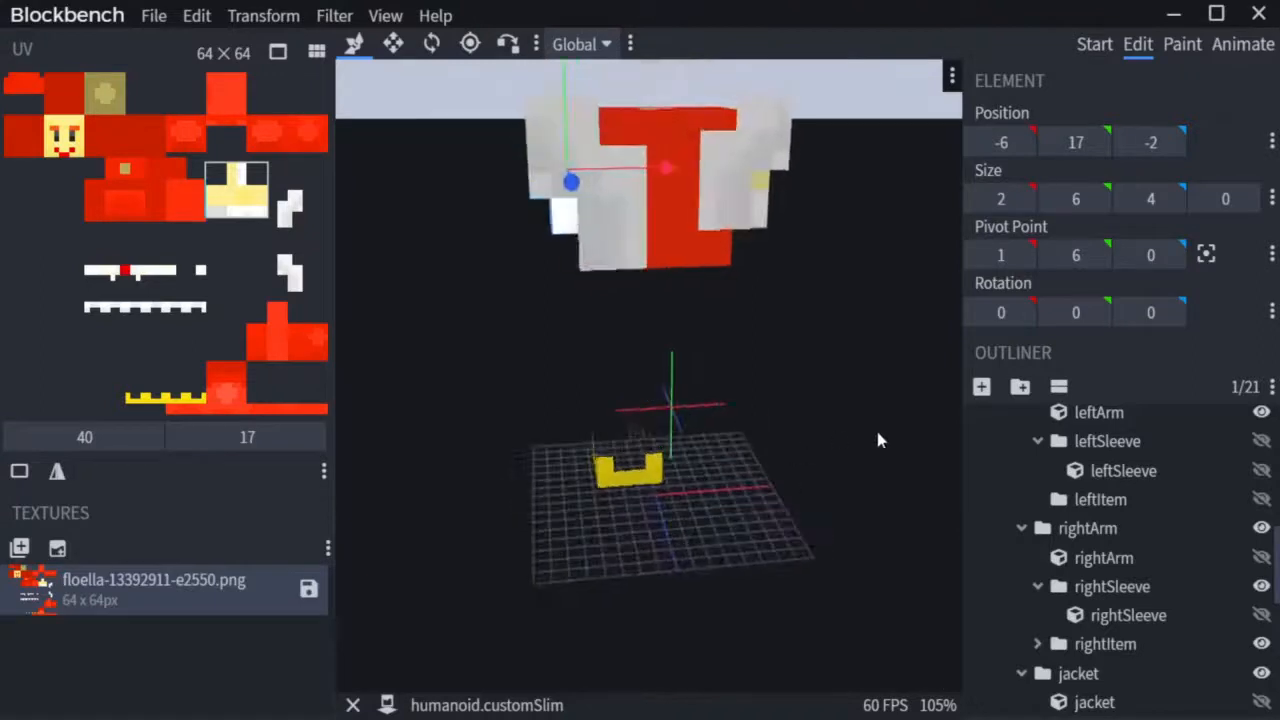
- Unhide the head, hat and jacket cubes and remove the leftover cubes at the model's base
{"action": "scroll", "coordinate": [1095, 500], "scroll_direction": "up", "scroll_amount": 5}
{"action": "scroll", "coordinate": [1185, 500], "scroll_direction": "down", "scroll_amount": 1}
{"action": "scroll", "coordinate": [1190, 535], "scroll_direction": "up", "scroll_amount": 1}
{"action": "scroll", "coordinate": [1197, 550], "scroll_direction": "down", "scroll_amount": 6}
{"action": "scroll", "coordinate": [1197, 546], "scroll_direction": "up", "scroll_amount": 3}
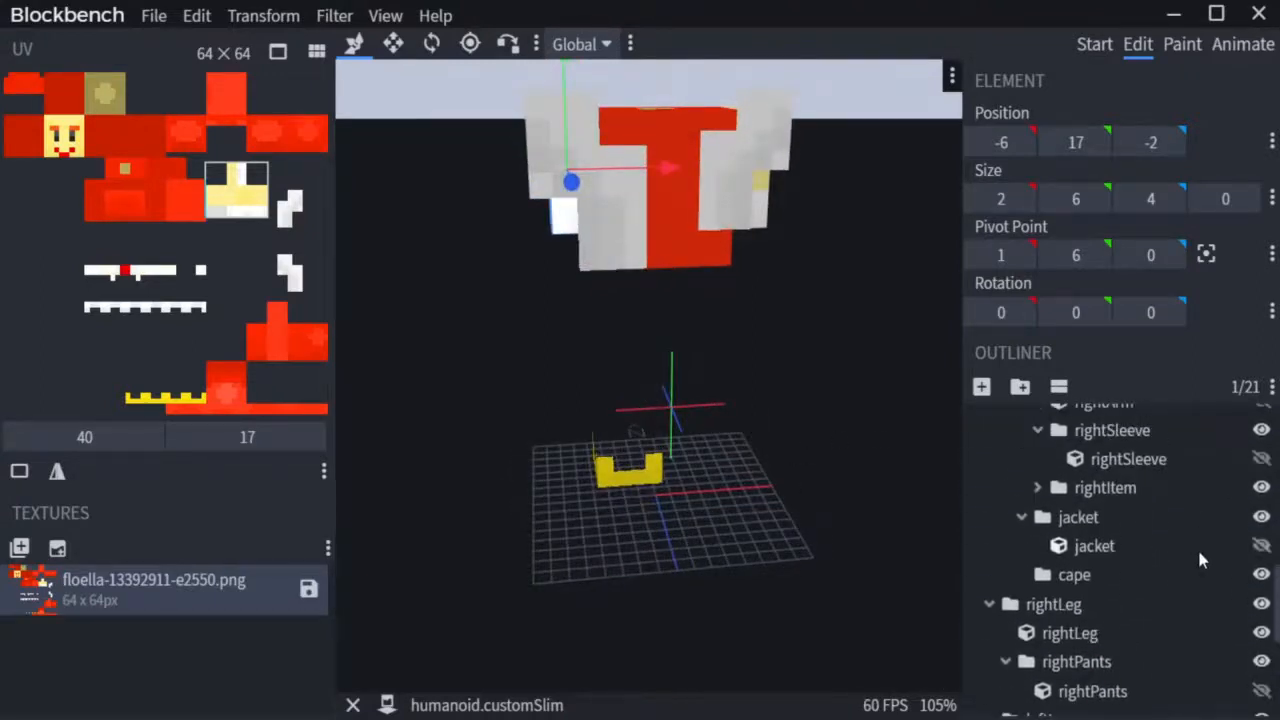
{"action": "scroll", "coordinate": [1197, 546], "scroll_direction": "up", "scroll_amount": 2}
{"action": "scroll", "coordinate": [1197, 547], "scroll_direction": "up", "scroll_amount": 4}
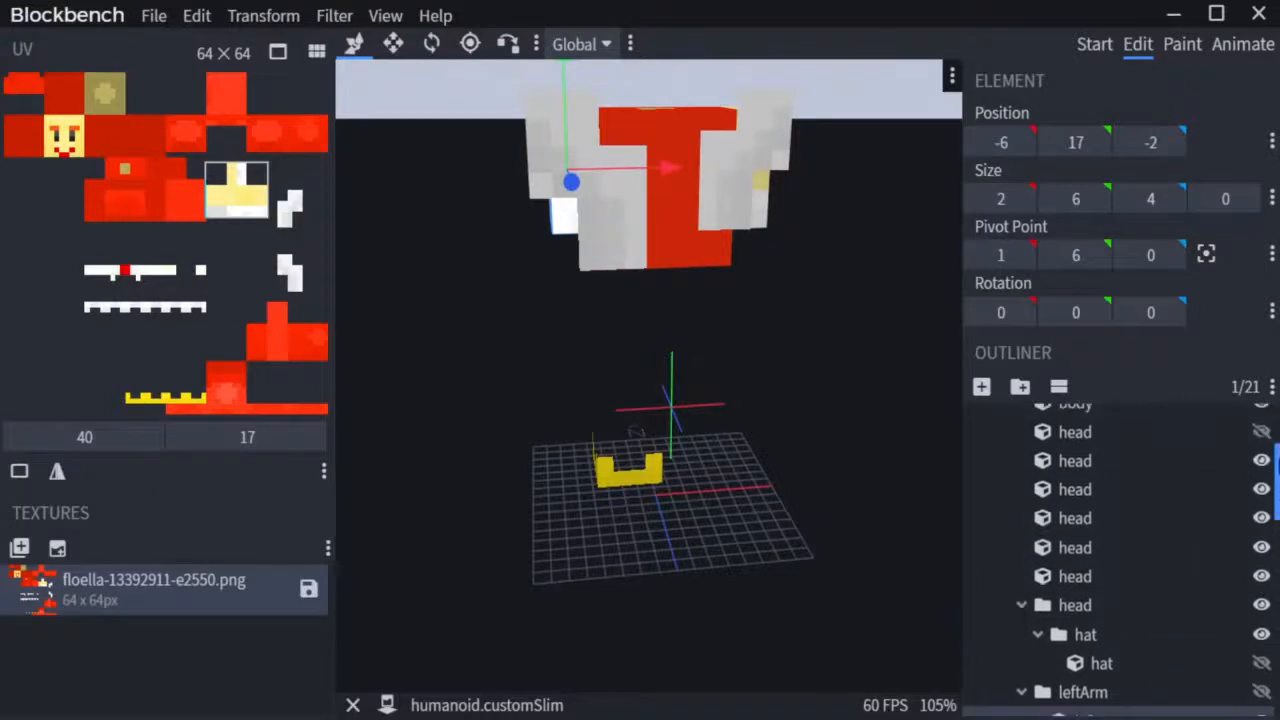
{"action": "left_click_drag", "start_coordinate": [712, 300], "coordinate": [1006, 496]}
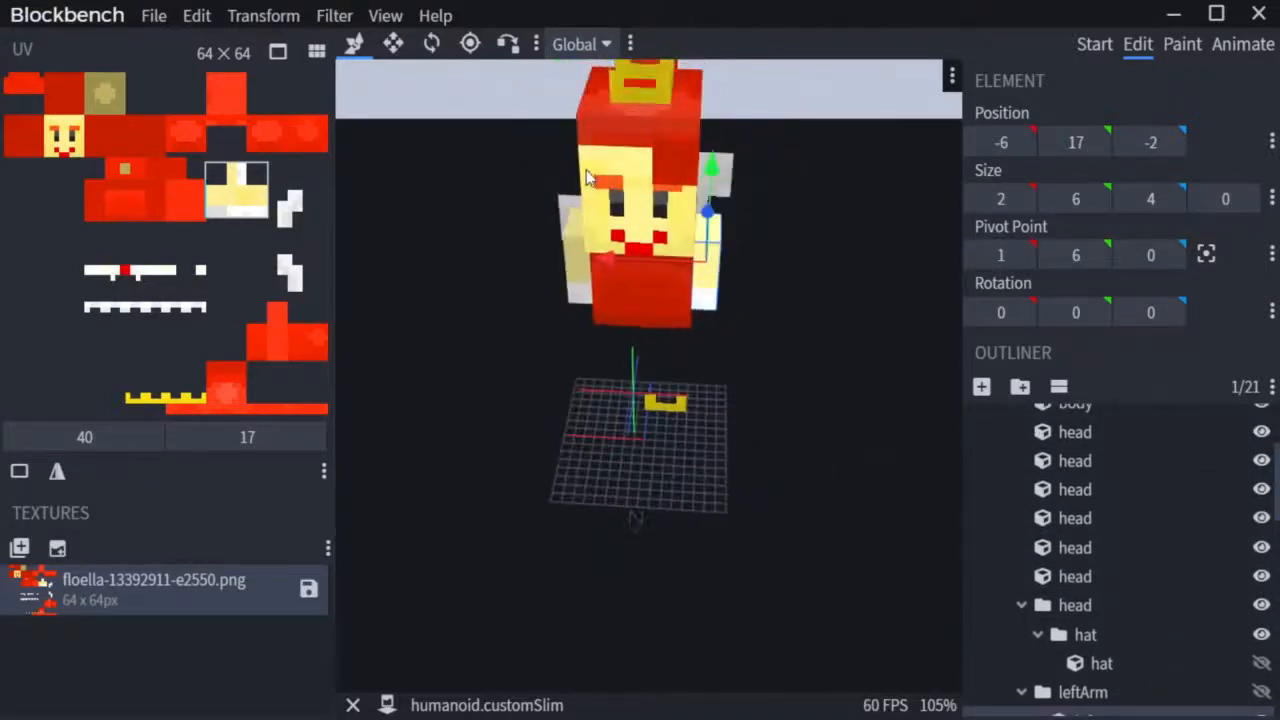
{"action": "left_click", "coordinate": [592, 176]}
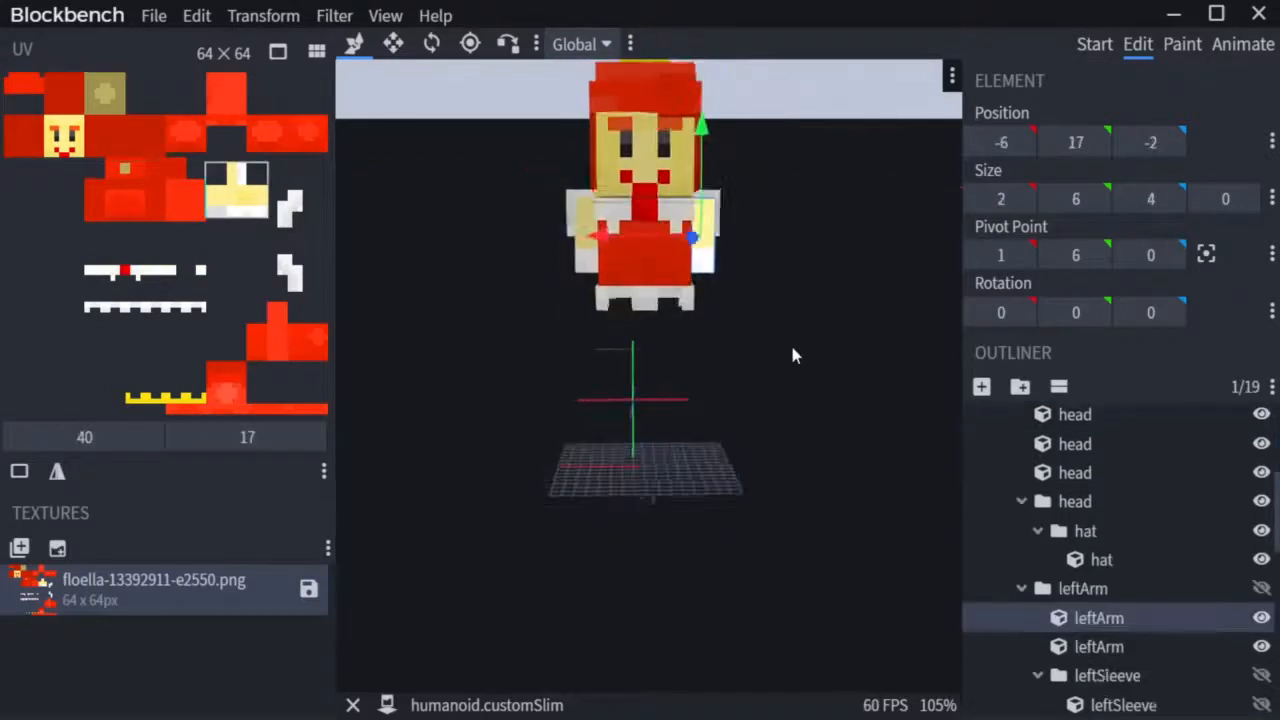
- Examine the assembled character from several angles and distances
{"action": "left_click_drag", "start_coordinate": [790, 344], "coordinate": [751, 364]}
{"action": "scroll", "coordinate": [781, 359], "scroll_direction": "down", "scroll_amount": 3}
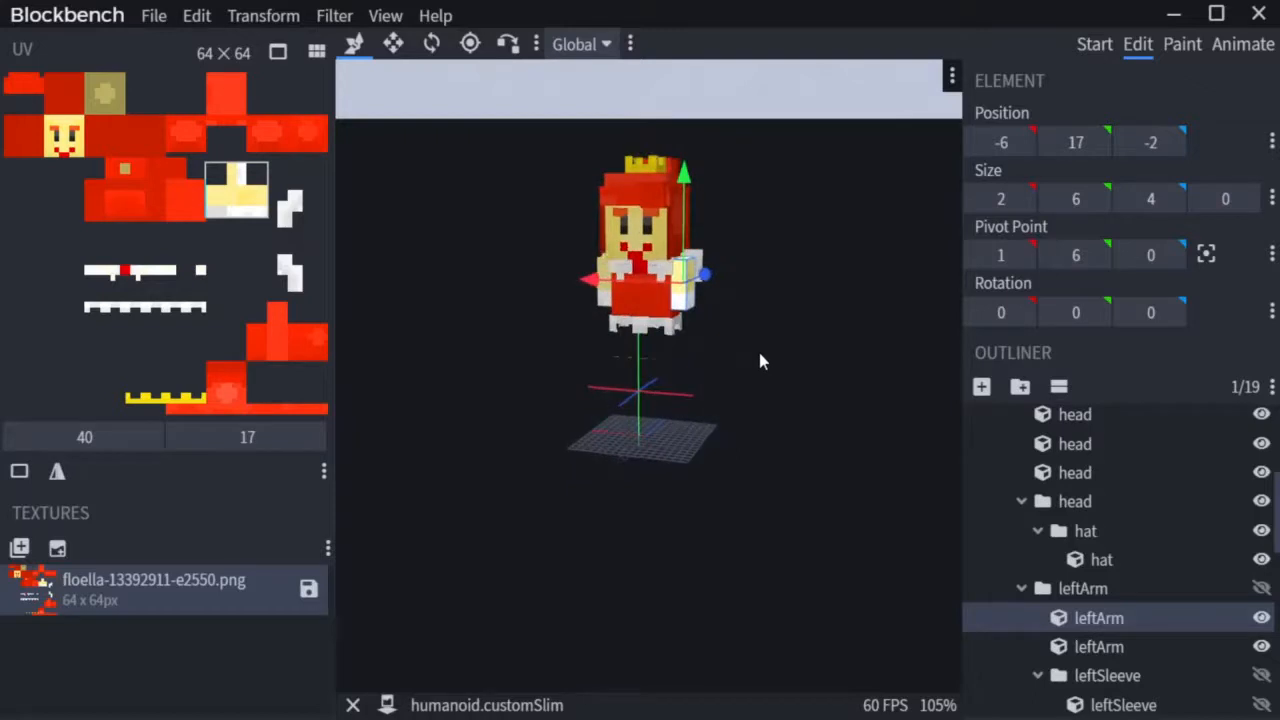
{"action": "right_click", "coordinate": [769, 250]}
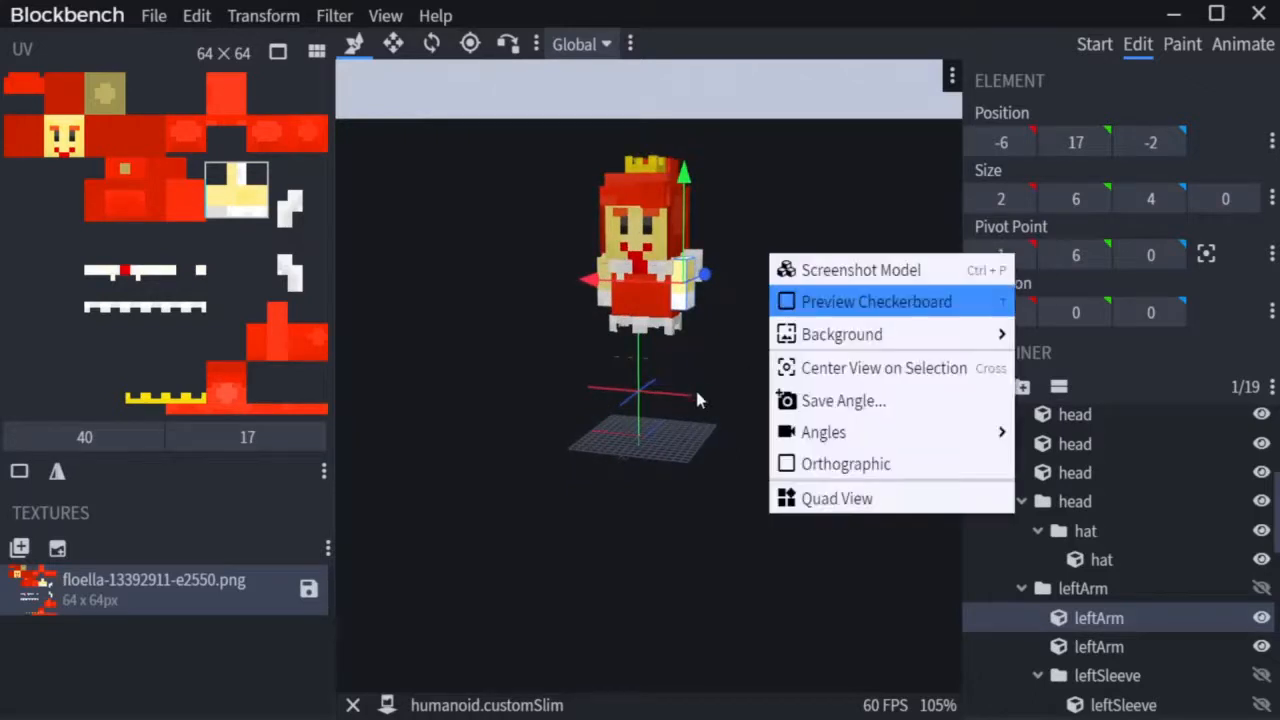
{"action": "left_click_drag", "start_coordinate": [720, 540], "coordinate": [747, 561]}
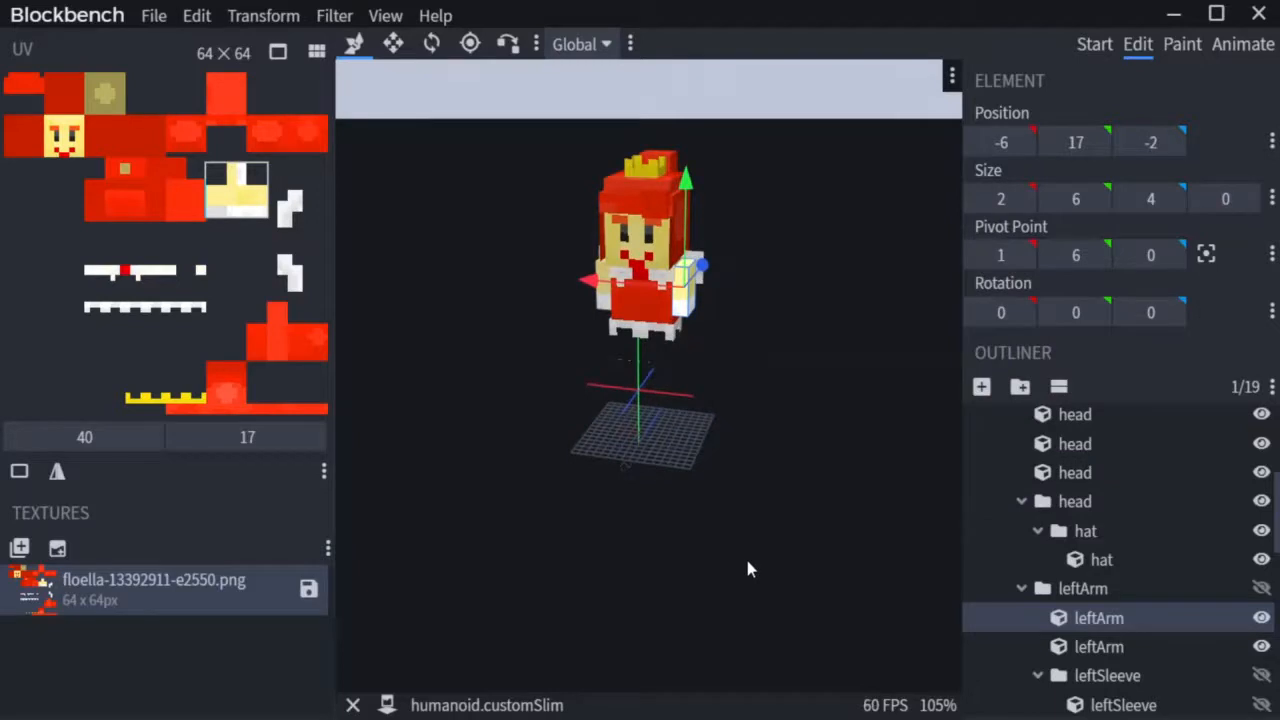
{"action": "left_click_drag", "start_coordinate": [791, 523], "coordinate": [778, 478]}
{"action": "scroll", "coordinate": [849, 520], "scroll_direction": "up", "scroll_amount": 6}
{"action": "scroll", "coordinate": [808, 510], "scroll_direction": "down", "scroll_amount": 4}
{"action": "scroll", "coordinate": [778, 478], "scroll_direction": "down", "scroll_amount": 2}
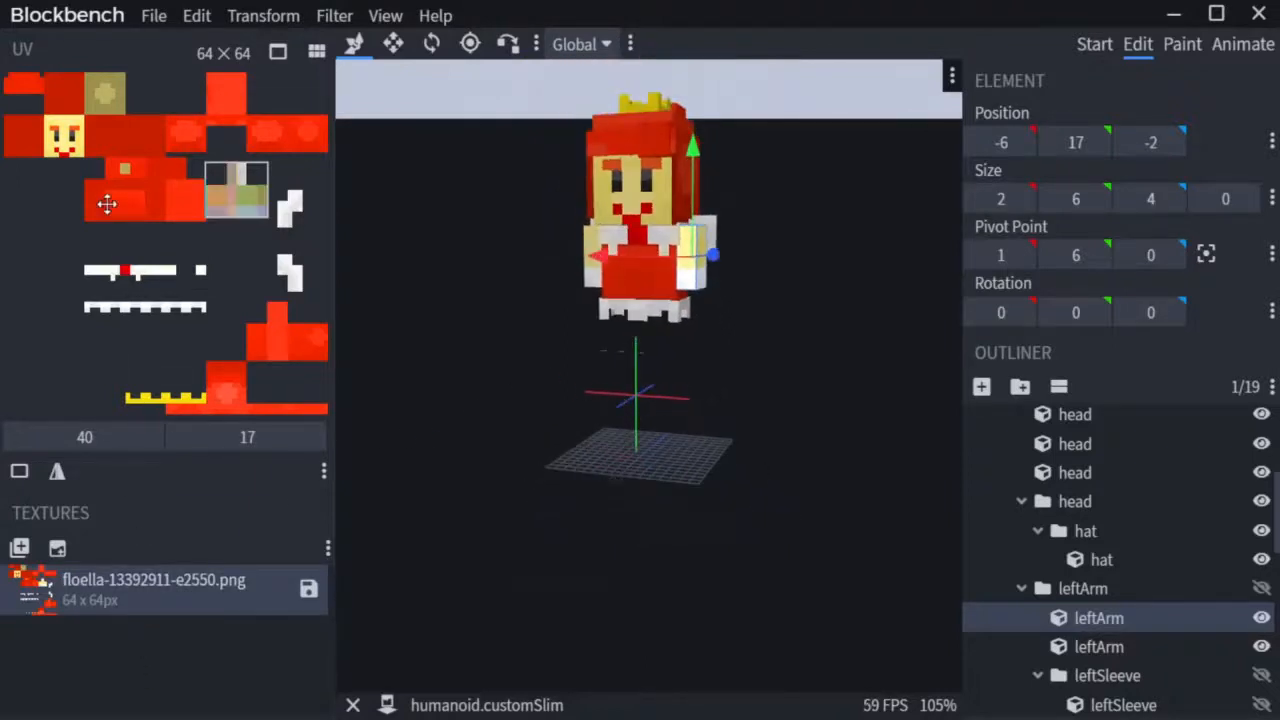
- Save the project and its texture
{"action": "left_click", "coordinate": [154, 16]}
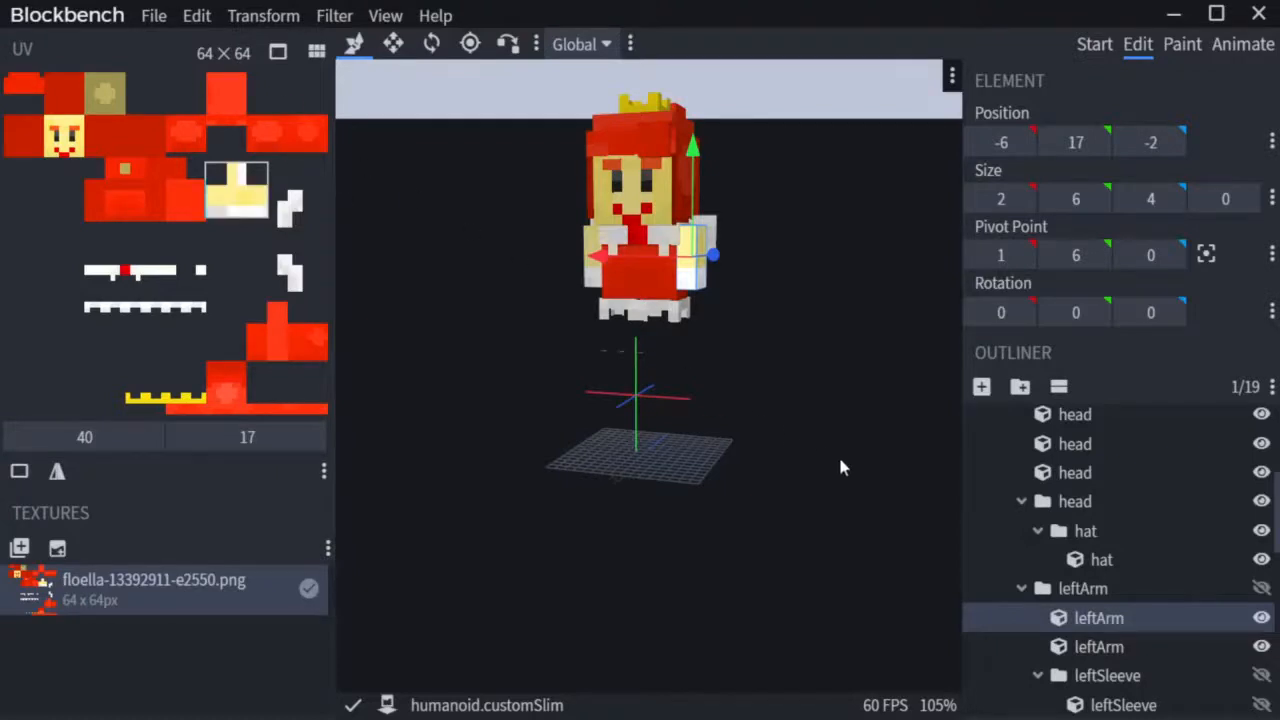
- Select the whole root group and flip it along the Y axis
{"action": "scroll", "coordinate": [1010, 510], "scroll_direction": "up", "scroll_amount": 5}
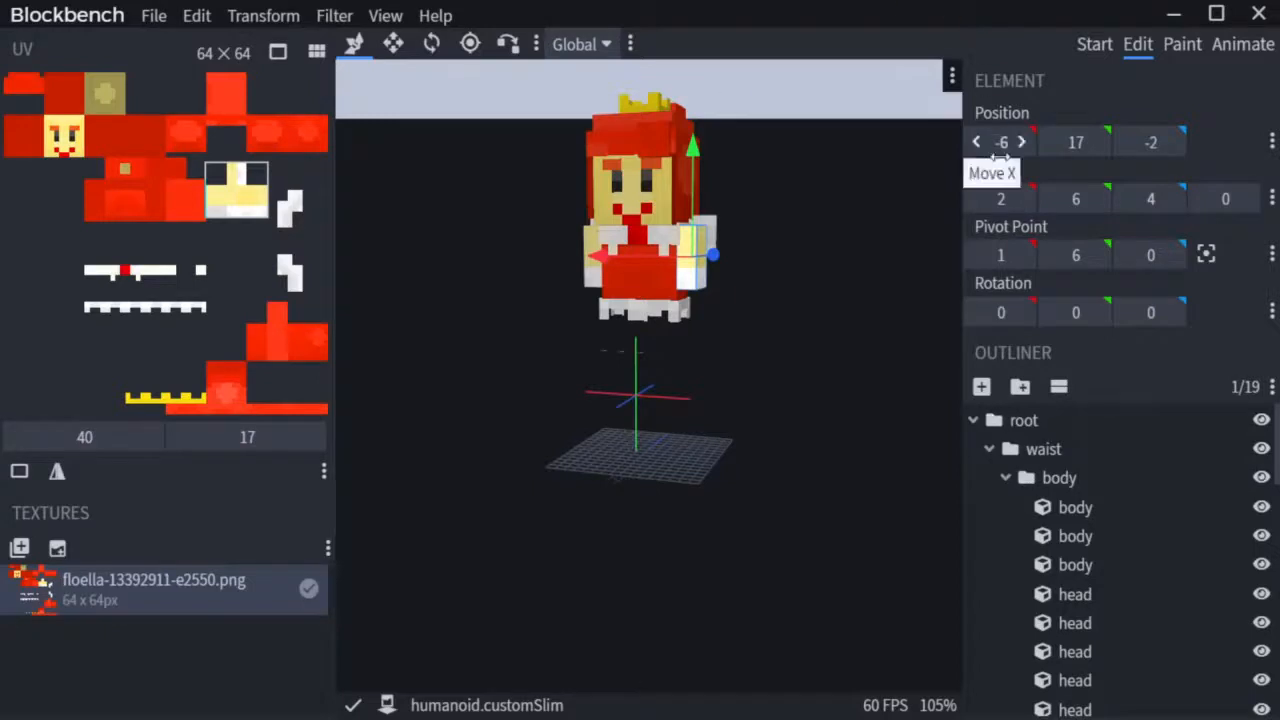
{"action": "left_click", "coordinate": [1022, 421]}
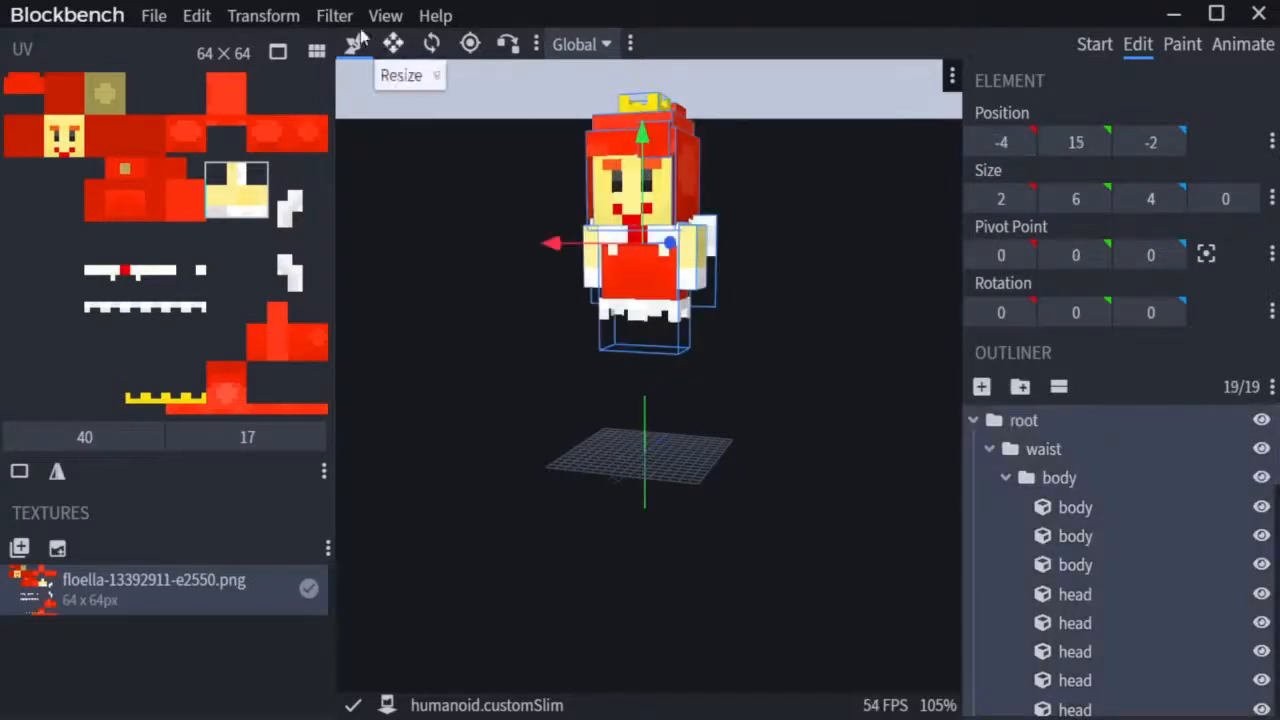
{"action": "left_click", "coordinate": [264, 22]}
{"action": "mouse_move", "coordinate": [315, 70]}
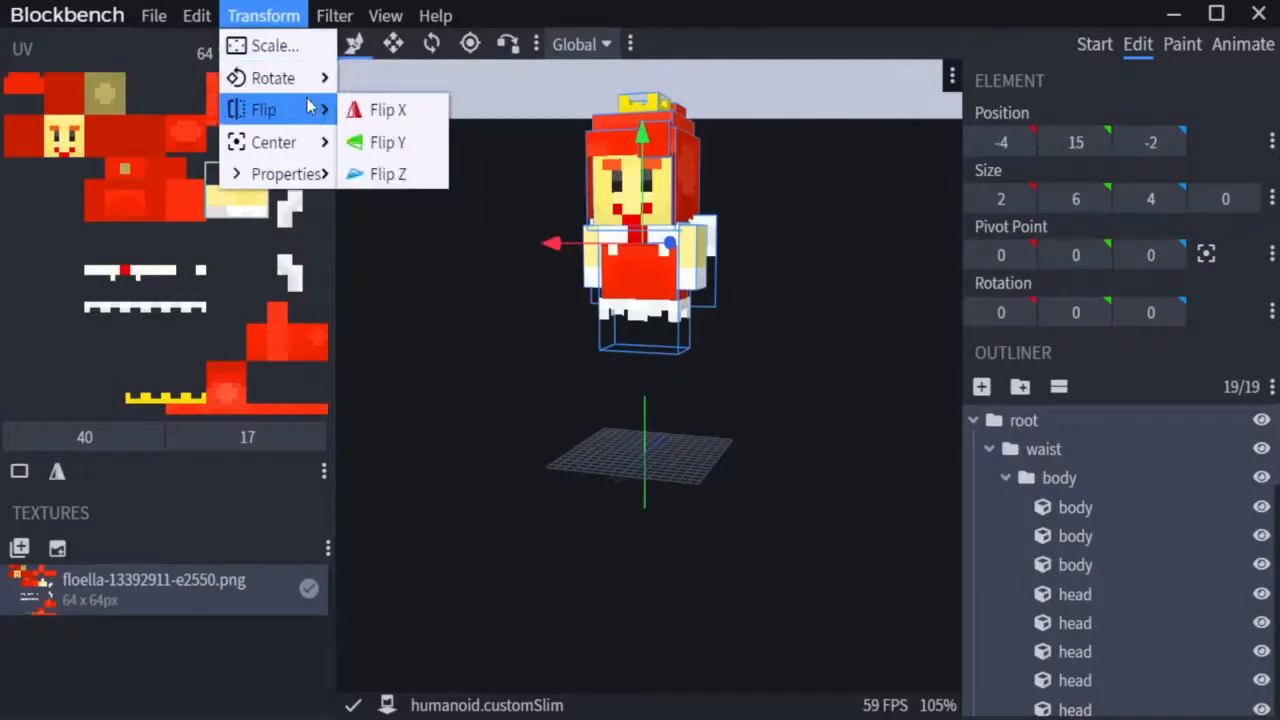
{"action": "left_click", "coordinate": [387, 142]}
- Move the flipped model down so its root selection sits at Y 1 with the pivot at Y 24
{"action": "scroll", "coordinate": [657, 508], "scroll_direction": "down", "scroll_amount": 2}
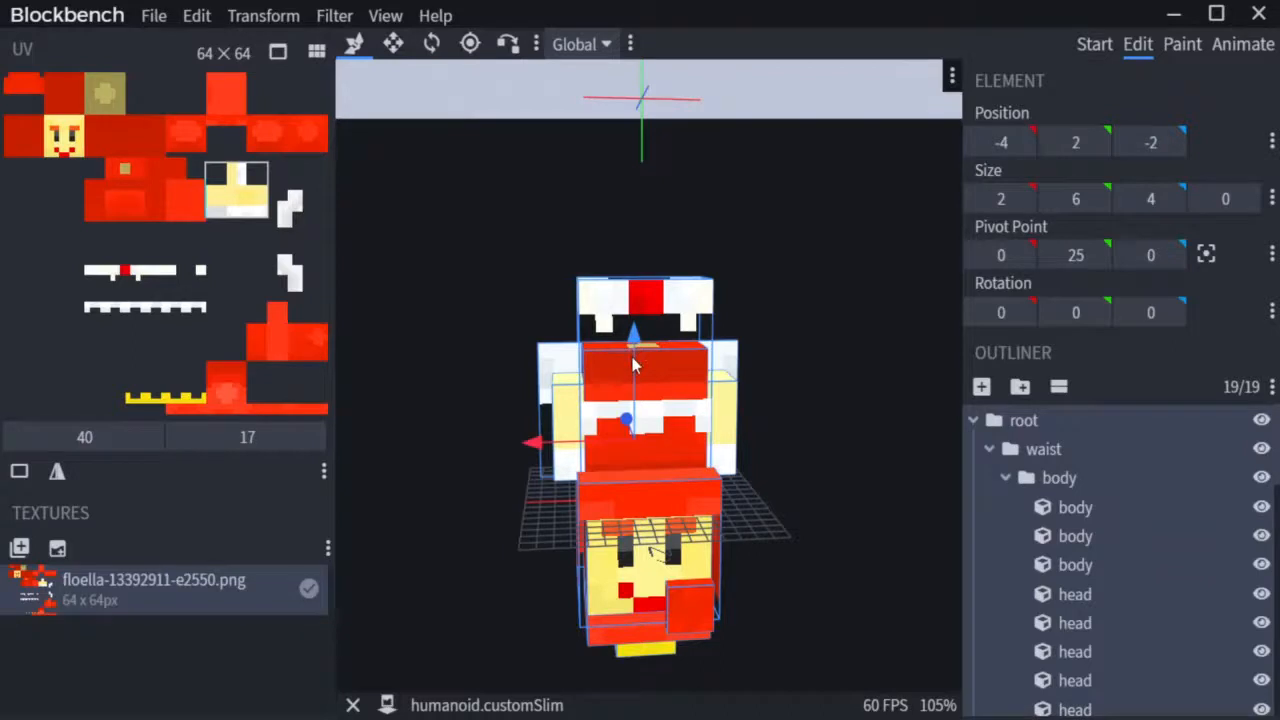
{"action": "left_click_drag", "start_coordinate": [774, 443], "coordinate": [748, 393]}
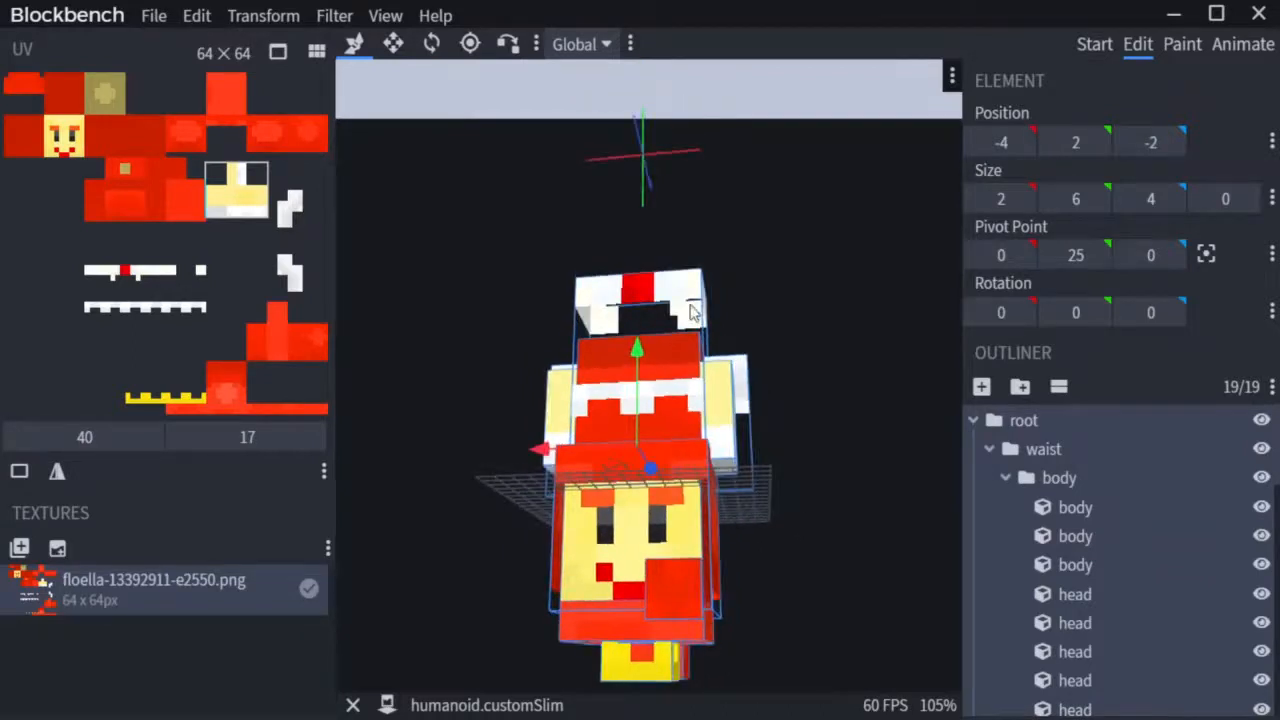
{"action": "left_click_drag", "start_coordinate": [630, 342], "coordinate": [631, 365]}
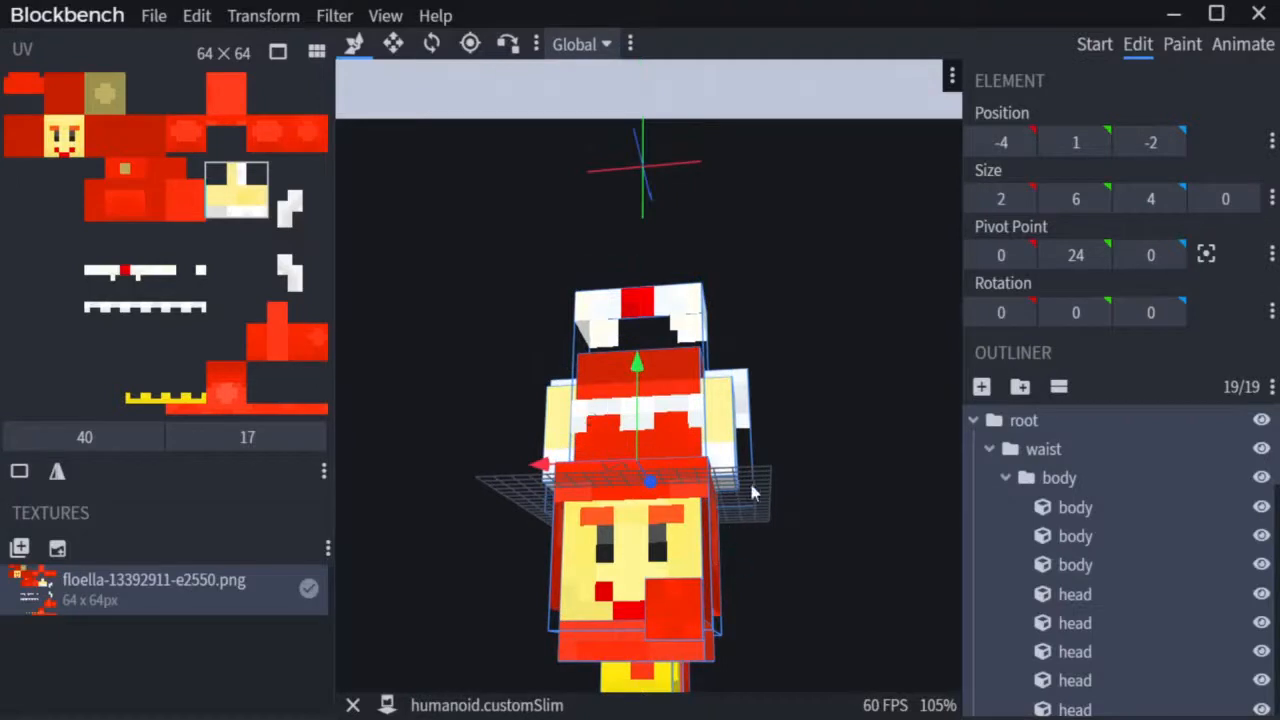
- Select the hat cube and hide it to expose the head beneath
{"action": "left_click", "coordinate": [1052, 507]}
{"action": "left_click", "coordinate": [688, 531]}
{"action": "left_click", "coordinate": [1260, 602]}
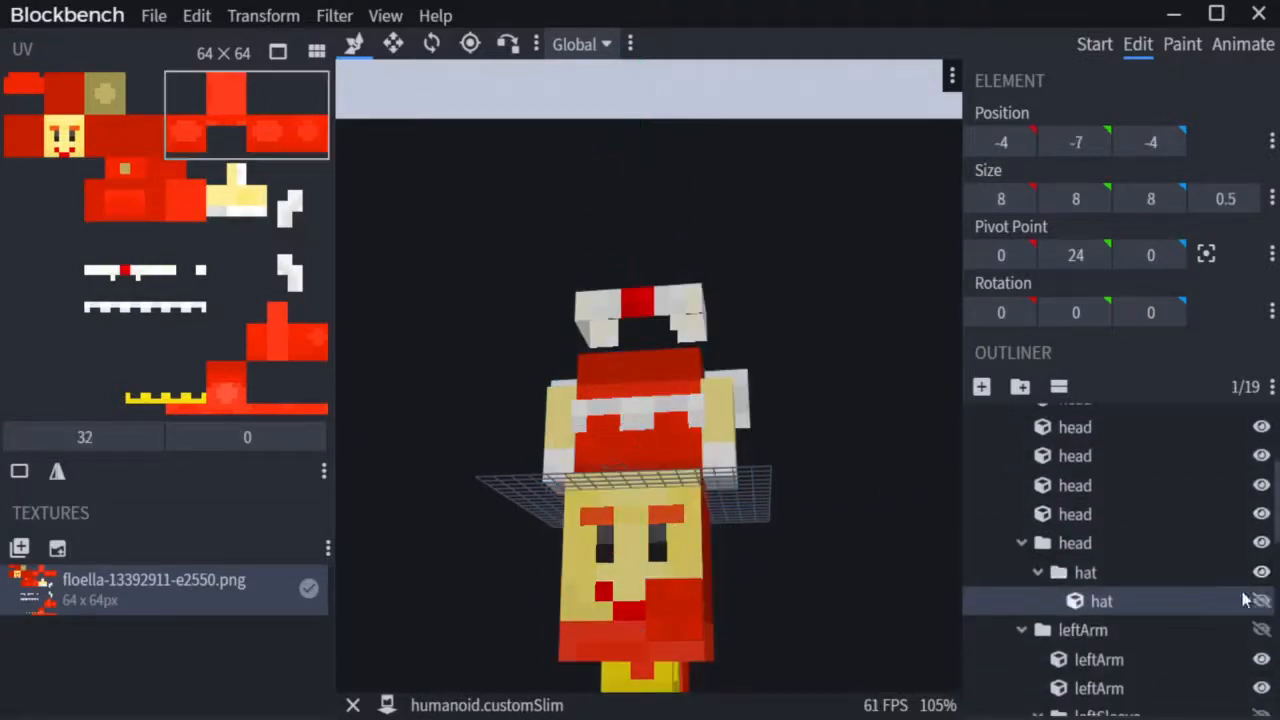
{"action": "left_click_drag", "start_coordinate": [804, 501], "coordinate": [745, 530]}
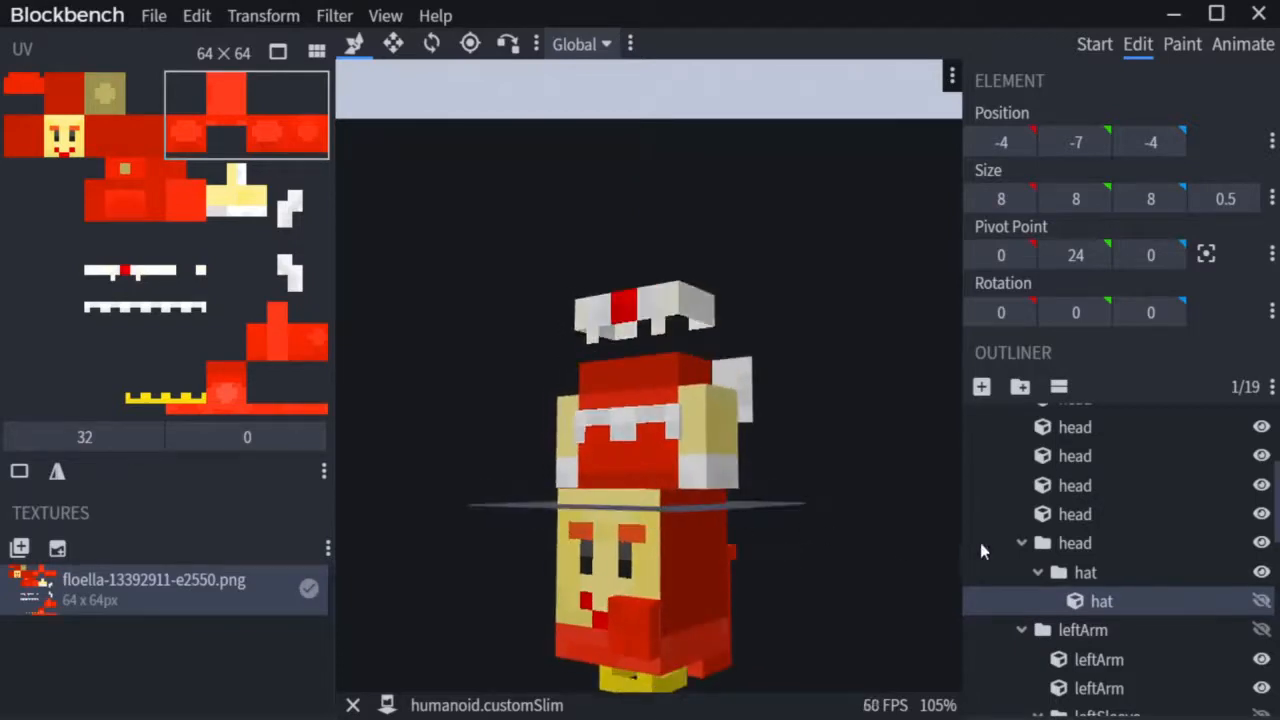
- Select the whole root group again and lower it to Y 0 with the pivot at Y 23
{"action": "scroll", "coordinate": [980, 543], "scroll_direction": "up", "scroll_amount": 5}
{"action": "left_click", "coordinate": [1043, 420]}
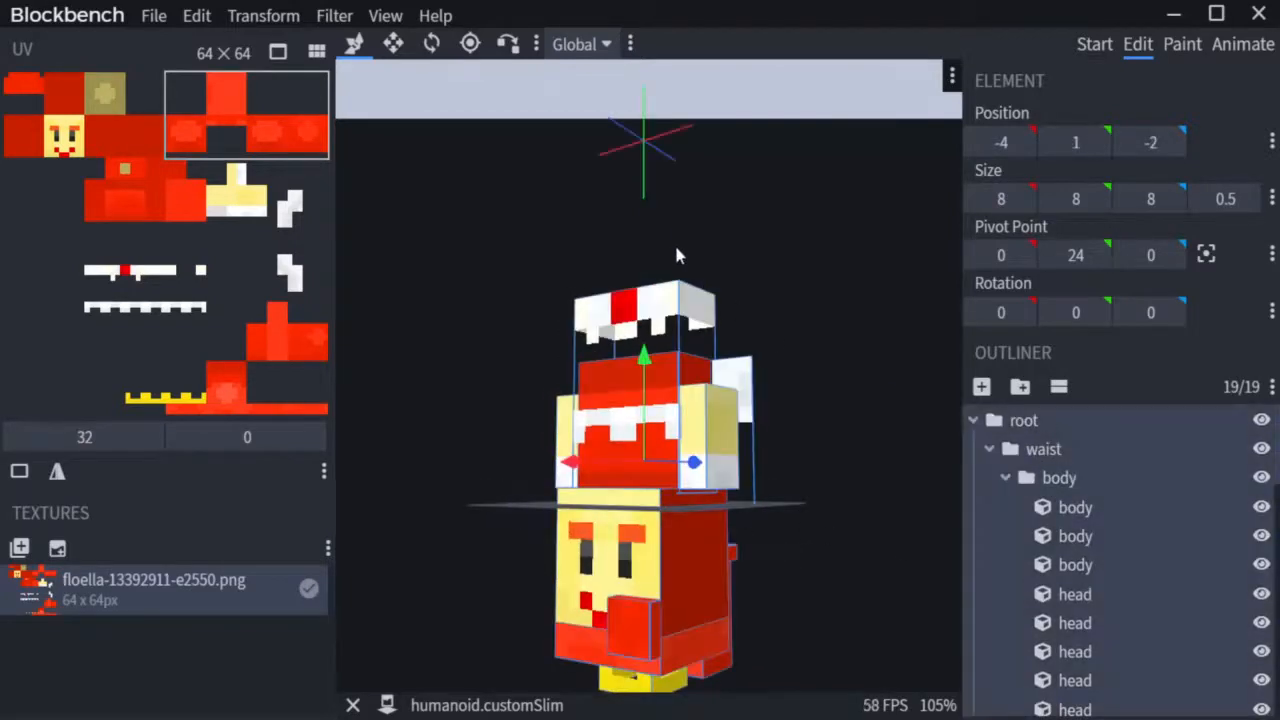
{"action": "left_click_drag", "start_coordinate": [644, 356], "coordinate": [646, 375]}
{"action": "left_click_drag", "start_coordinate": [790, 594], "coordinate": [800, 606]}
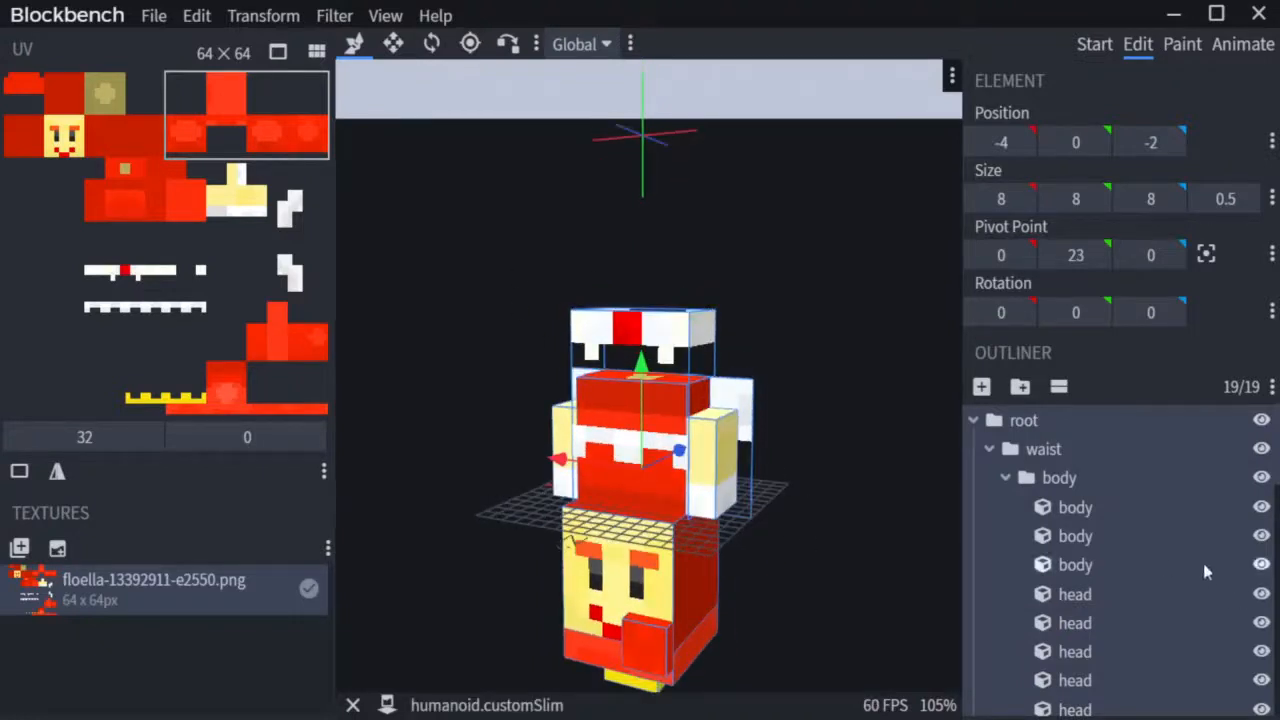
- Select the left arm cube and check its position in the flipped model
{"action": "left_click", "coordinate": [1175, 536]}
{"action": "scroll", "coordinate": [1170, 560], "scroll_direction": "down", "scroll_amount": 3}
{"action": "left_click_drag", "start_coordinate": [925, 566], "coordinate": [909, 573]}
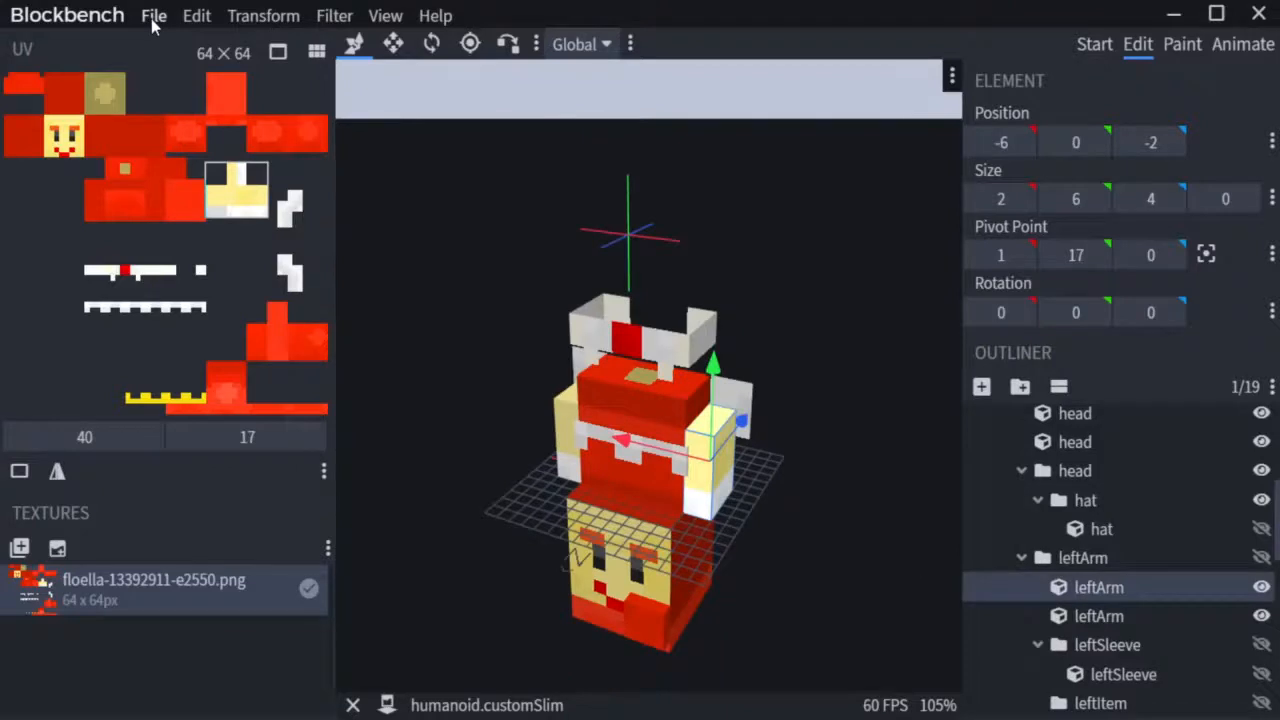
- Export the flipped model as Bedrock geometry to Red Fairy.json
{"action": "left_click", "coordinate": [153, 18]}
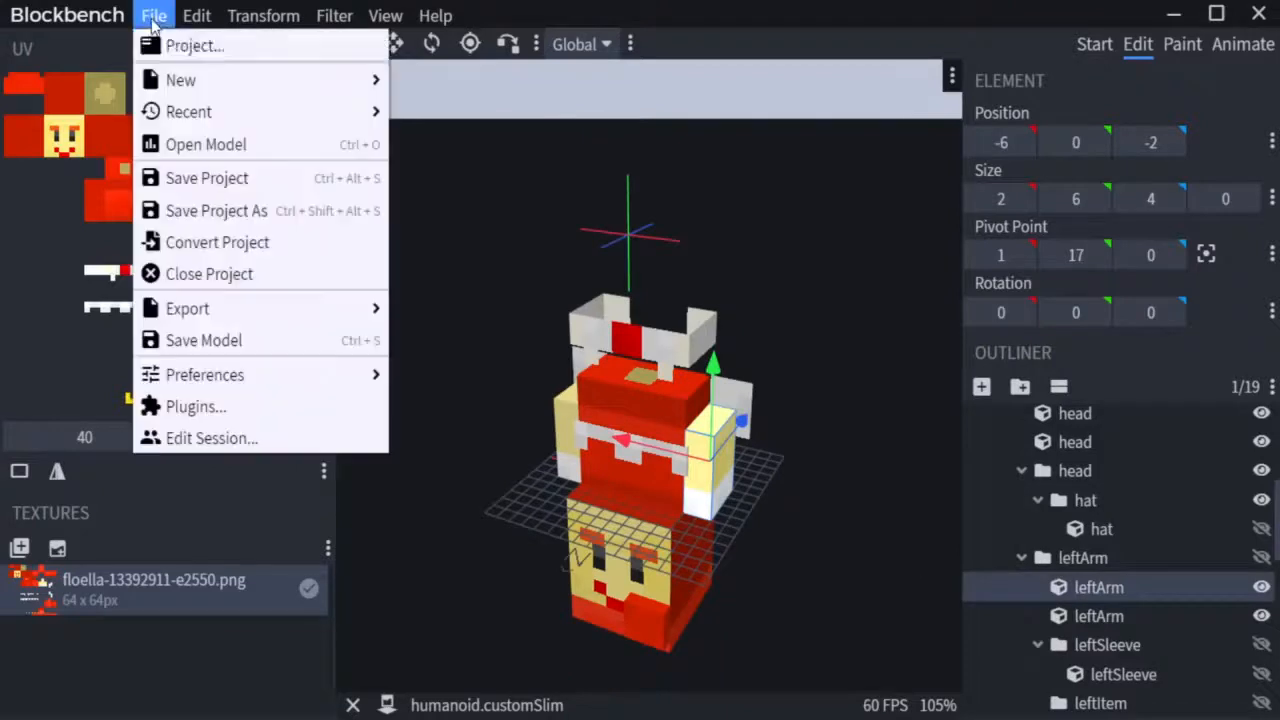
{"action": "mouse_move", "coordinate": [200, 312]}
{"action": "mouse_move", "coordinate": [305, 314]}
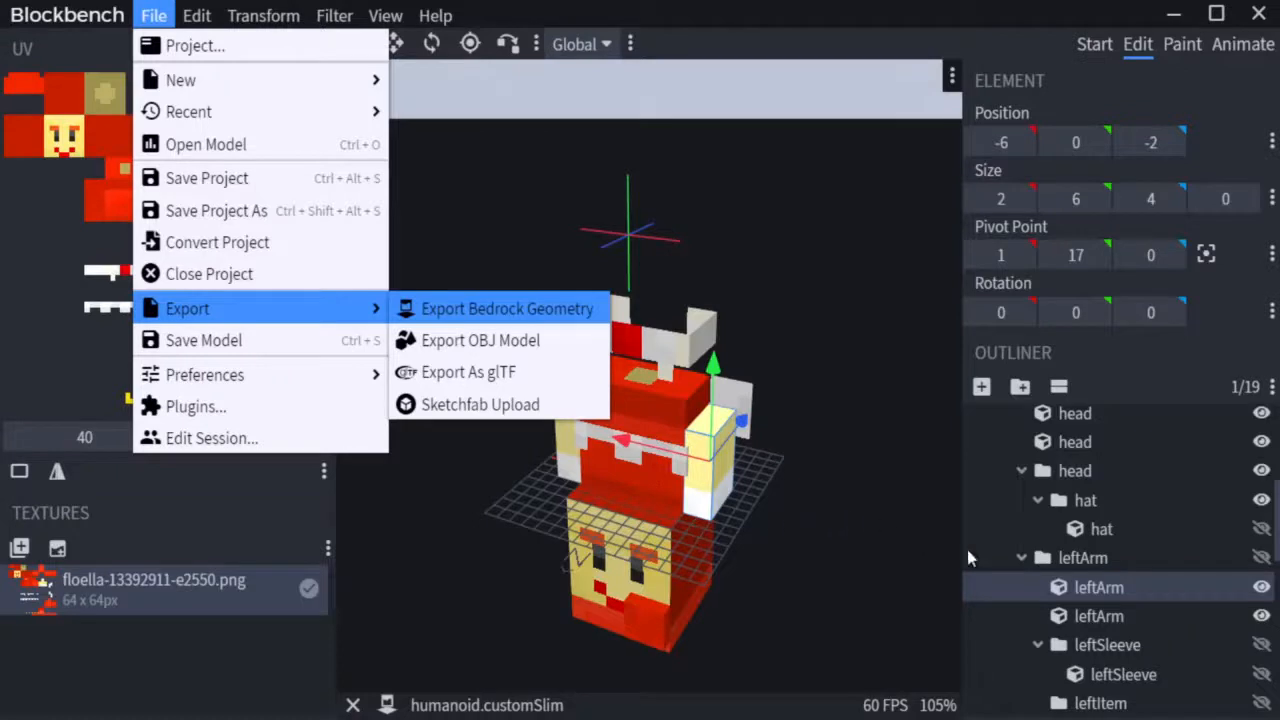
{"action": "key", "text": "ctrl+s"}
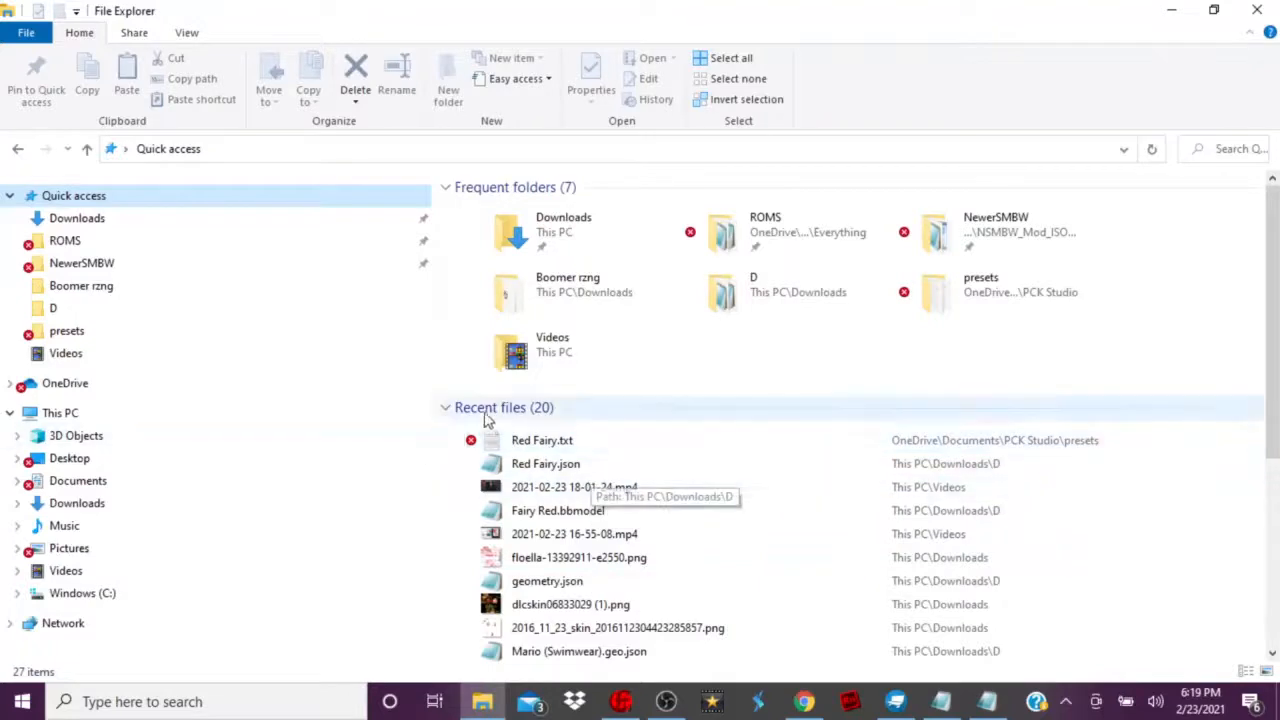
- Open Red Fairy.json from the recent files in File Explorer and examine its bones and cubes in Notepad
{"action": "double_click", "coordinate": [503, 465]}
{"action": "scroll", "coordinate": [628, 157], "scroll_direction": "down", "scroll_amount": 4}
{"action": "scroll", "coordinate": [628, 157], "scroll_direction": "up", "scroll_amount": 2}
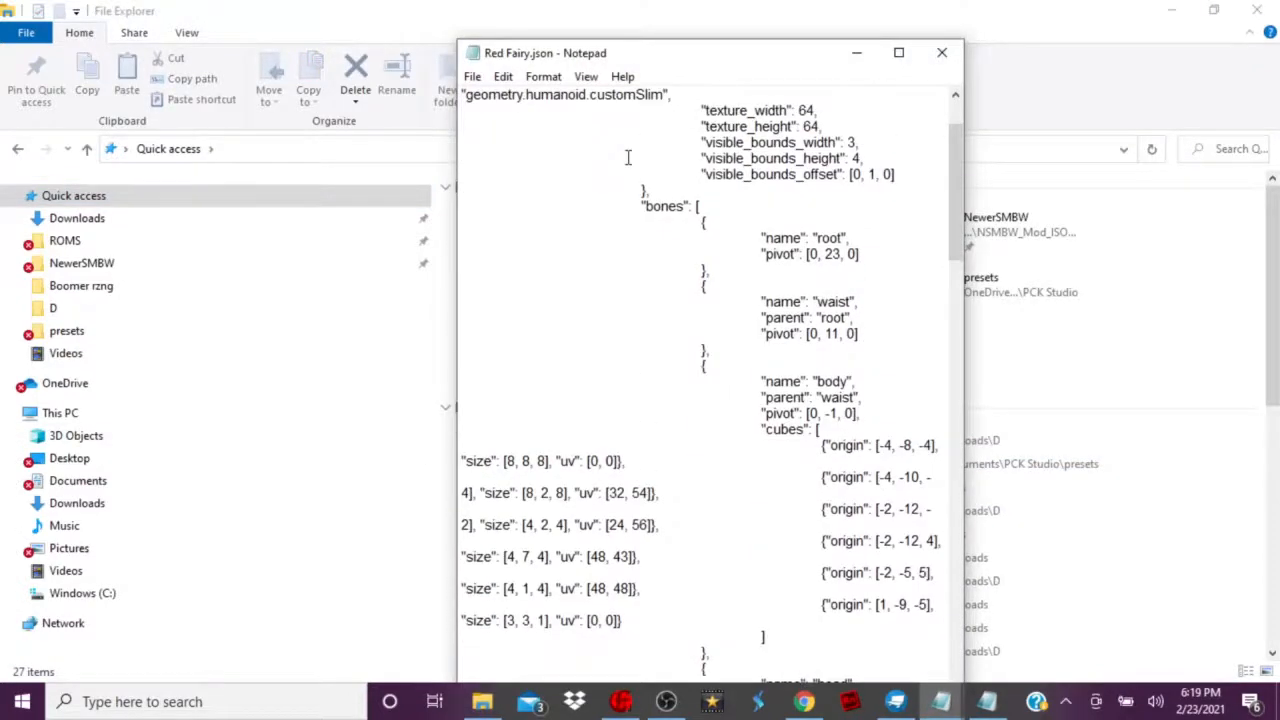
- Copy all the cube entries of the body bone in Red Fairy.json, and highlight the bone's name
{"action": "scroll", "coordinate": [628, 157], "scroll_direction": "down", "scroll_amount": 2}
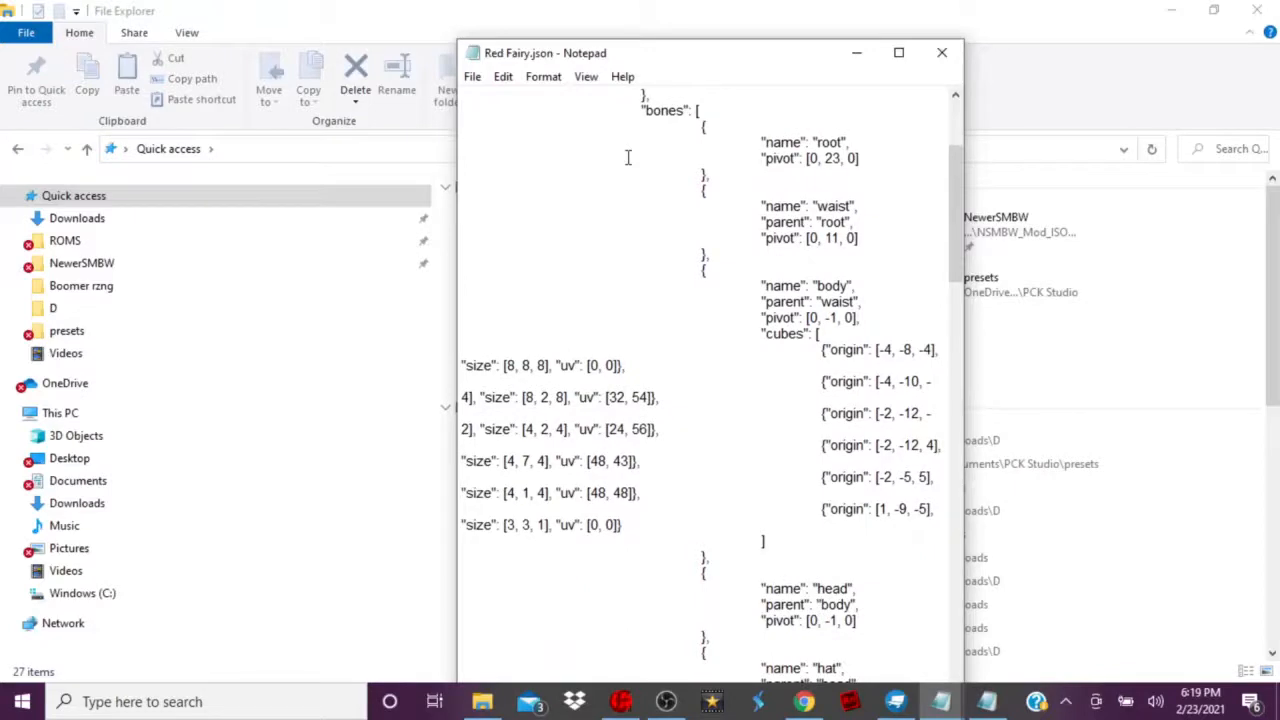
{"action": "scroll", "coordinate": [630, 170], "scroll_direction": "down", "scroll_amount": 4}
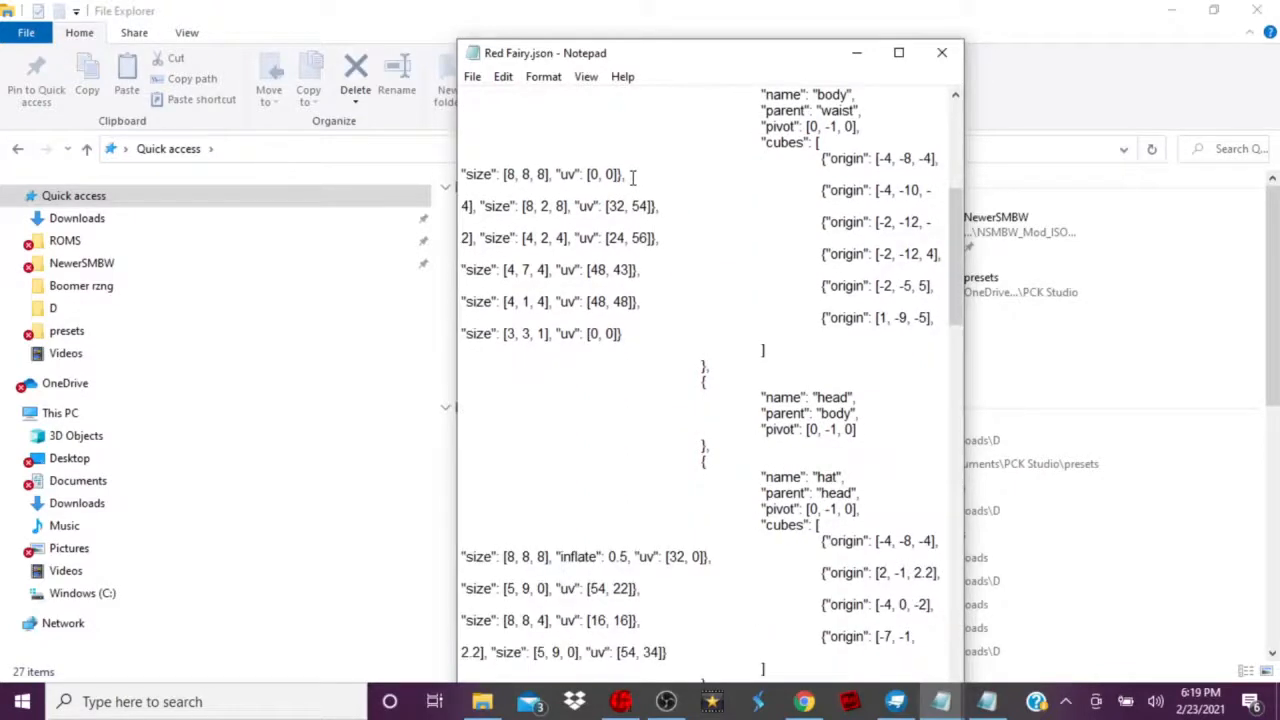
{"action": "scroll", "coordinate": [630, 175], "scroll_direction": "up", "scroll_amount": 4}
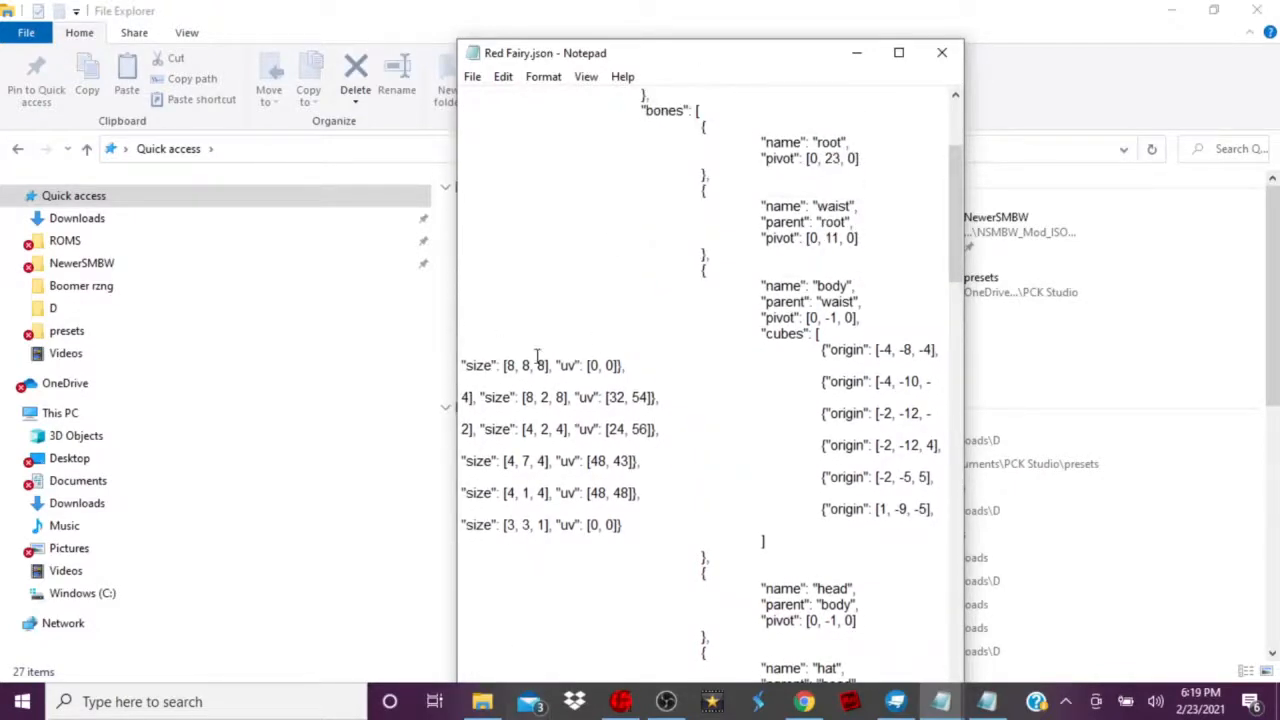
{"action": "left_click_drag", "start_coordinate": [821, 350], "coordinate": [870, 530]}
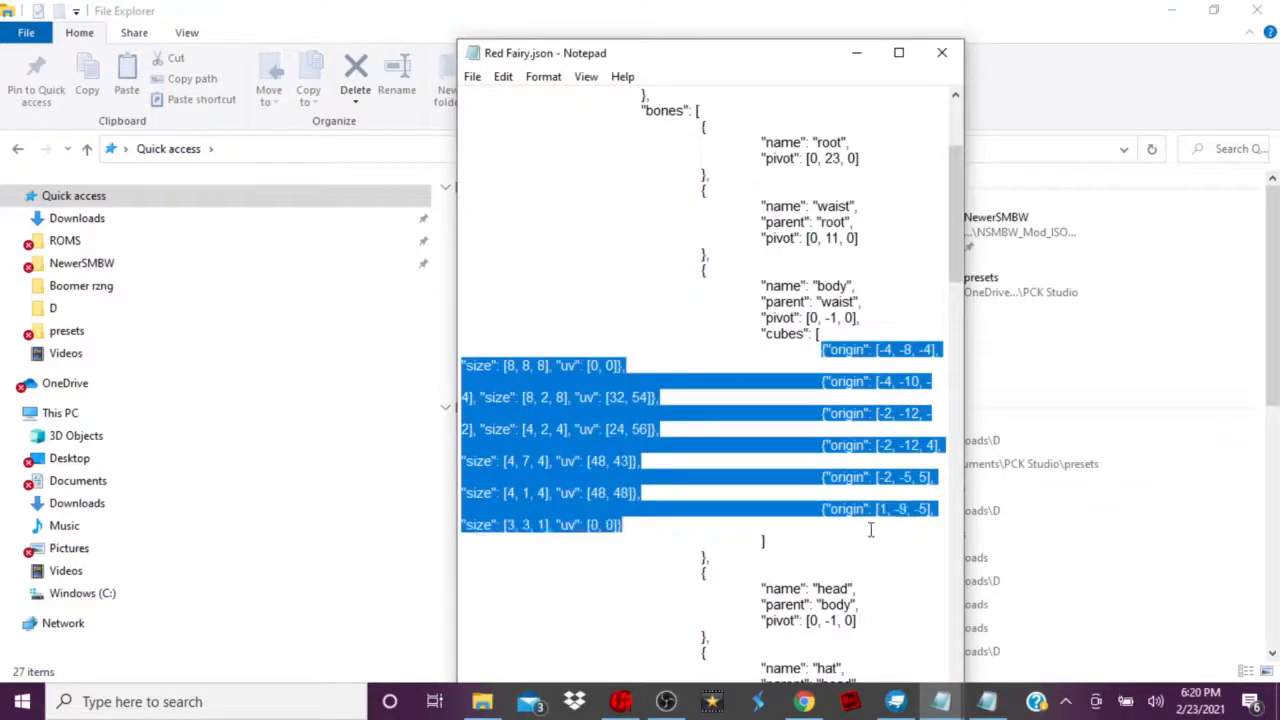
{"action": "right_click", "coordinate": [856, 448]}
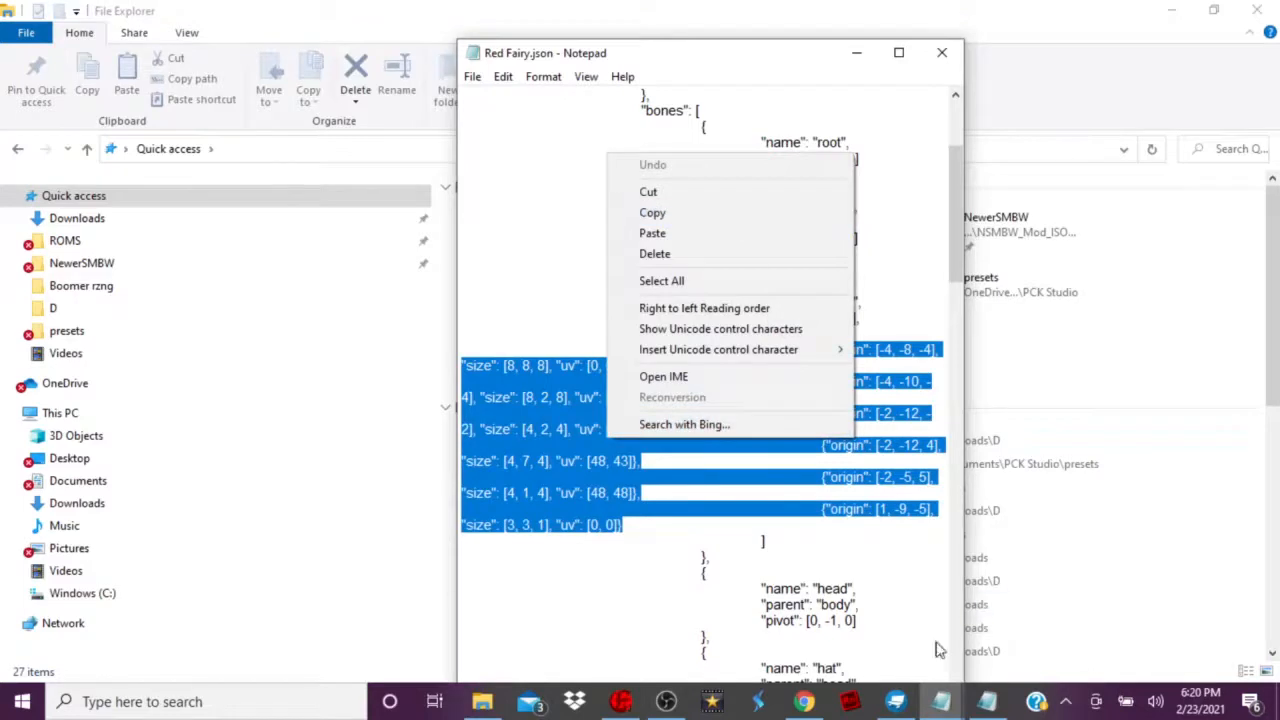
{"action": "left_click", "coordinate": [924, 420]}
{"action": "left_click_drag", "start_coordinate": [820, 349], "coordinate": [661, 531]}
{"action": "right_click", "coordinate": [664, 488]}
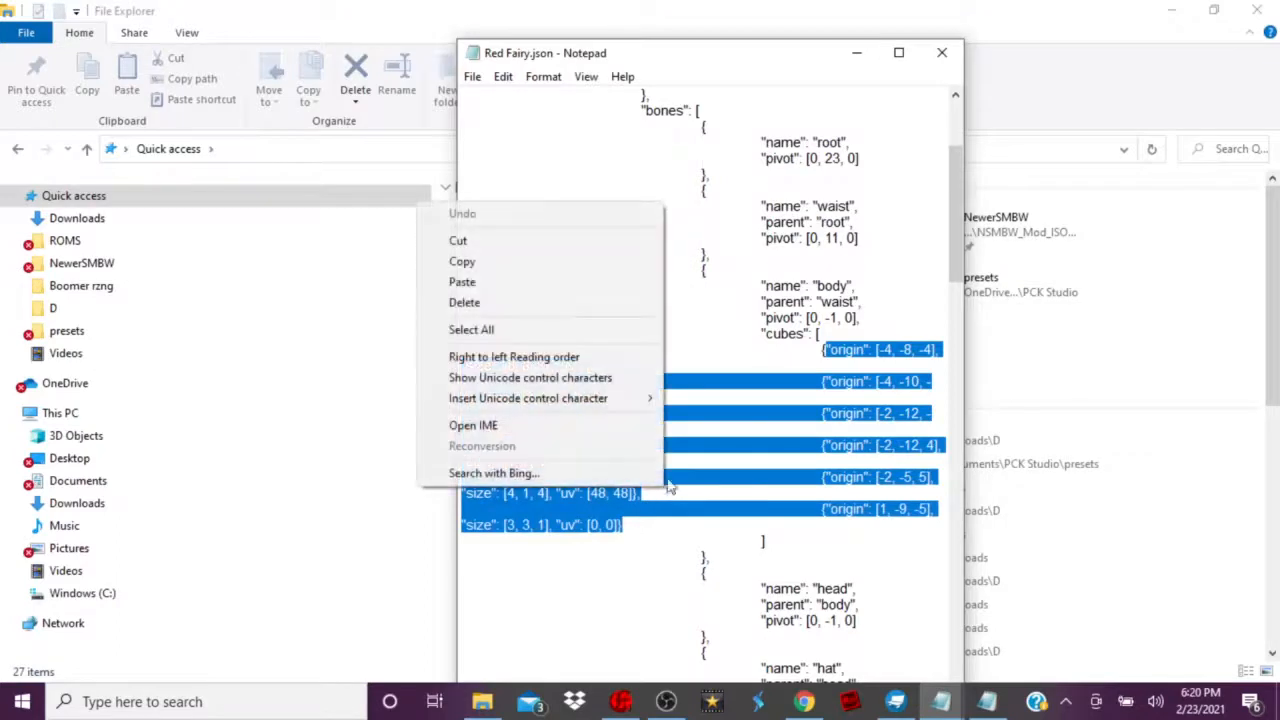
{"action": "left_click", "coordinate": [557, 268]}
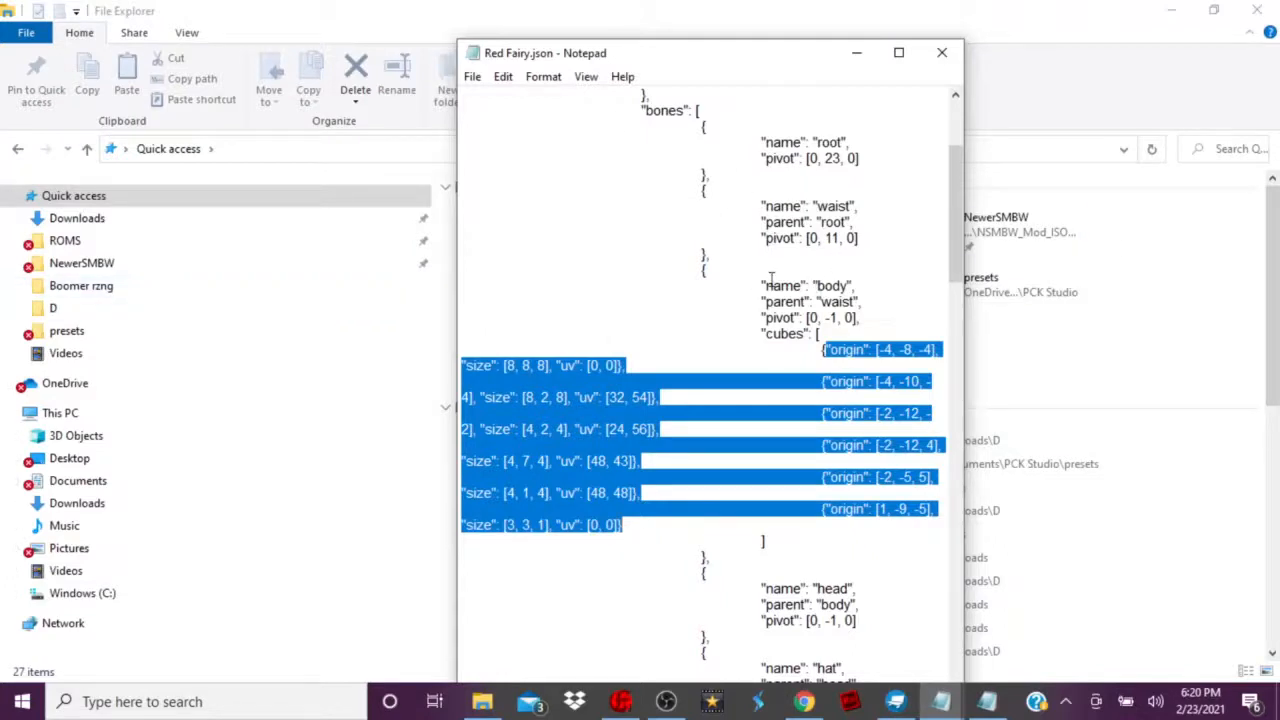
{"action": "double_click", "coordinate": [833, 287]}
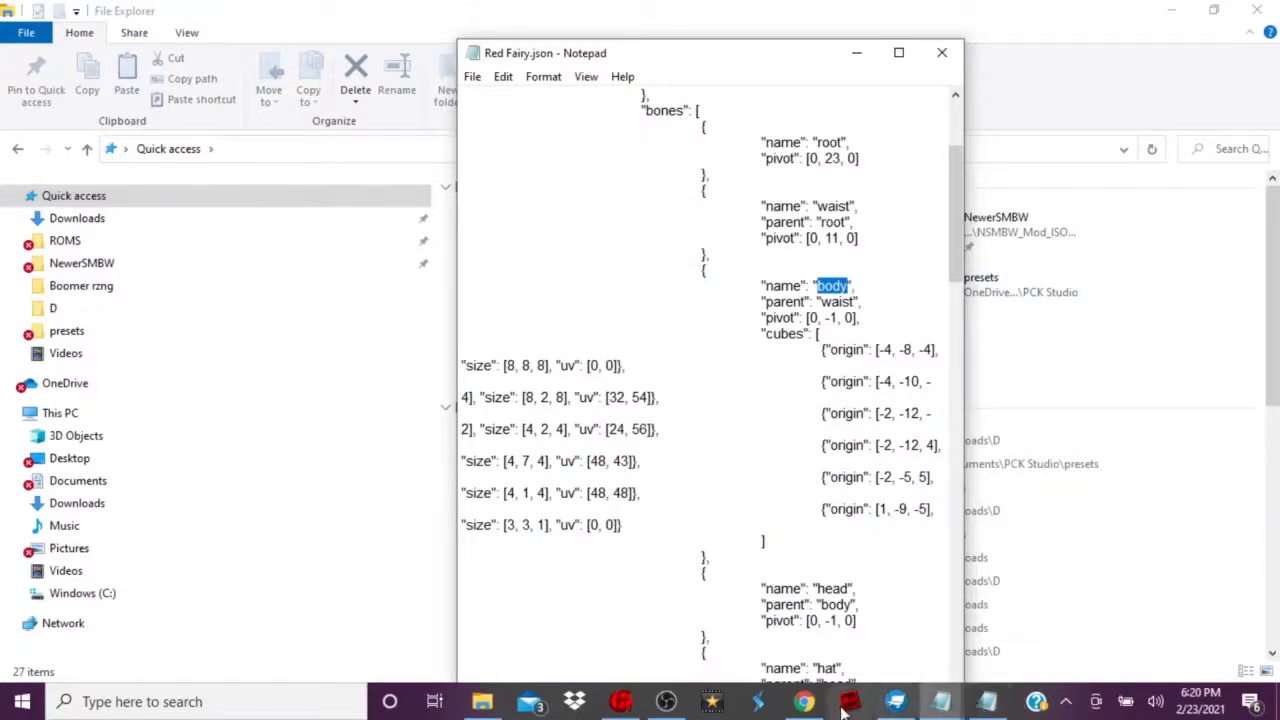
- Switch to JsonConverter, clear its previous data, and paste the copied body cubes as the JSON source
{"action": "left_click", "coordinate": [620, 701]}
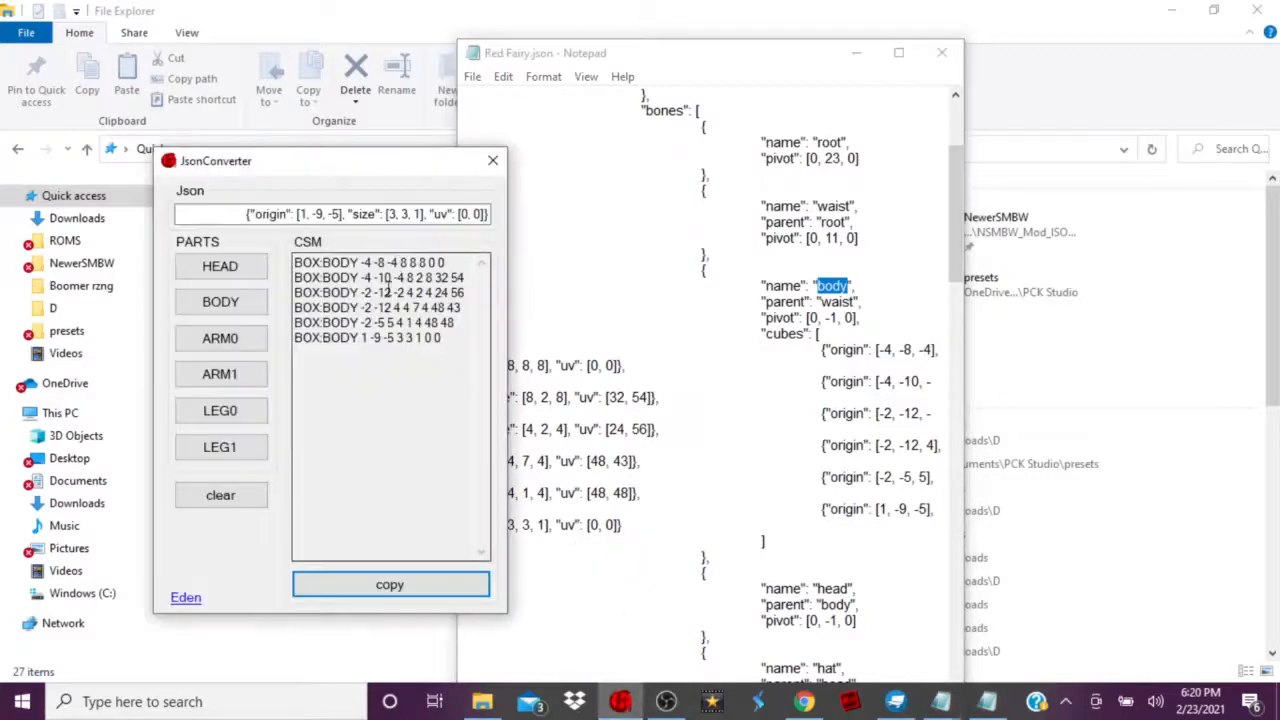
{"action": "left_click", "coordinate": [266, 494]}
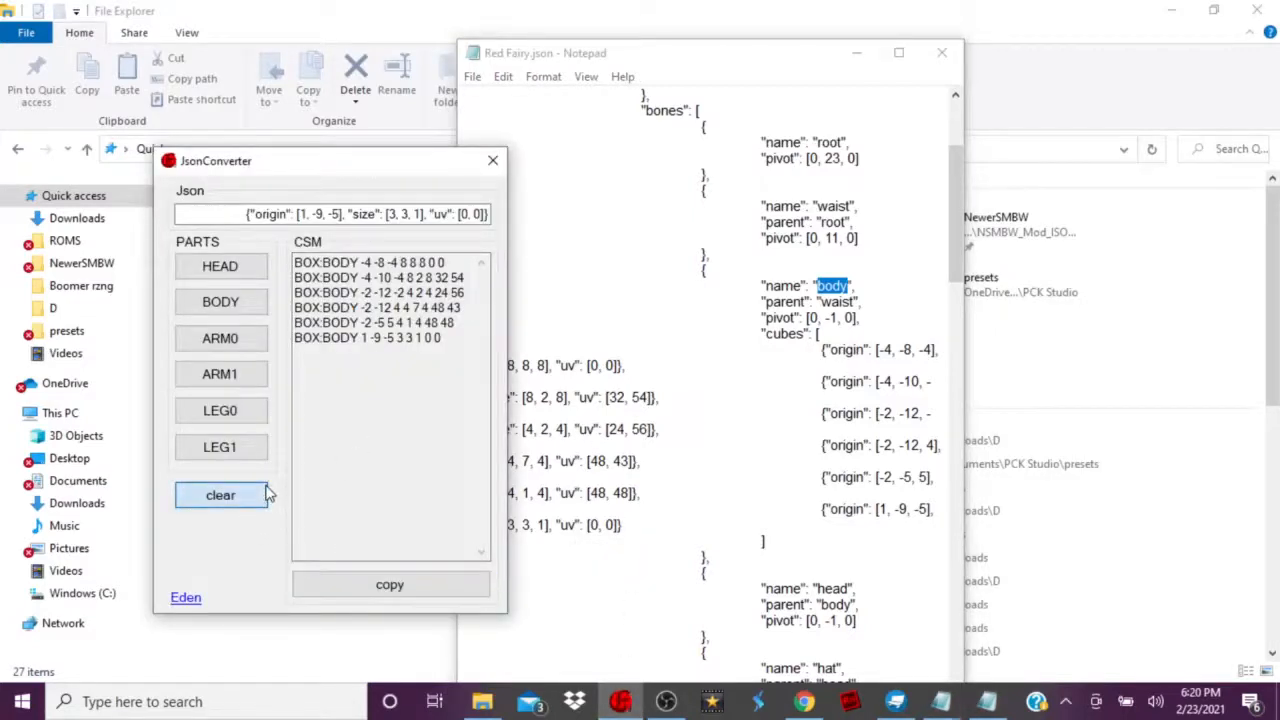
{"action": "left_click", "coordinate": [367, 215]}
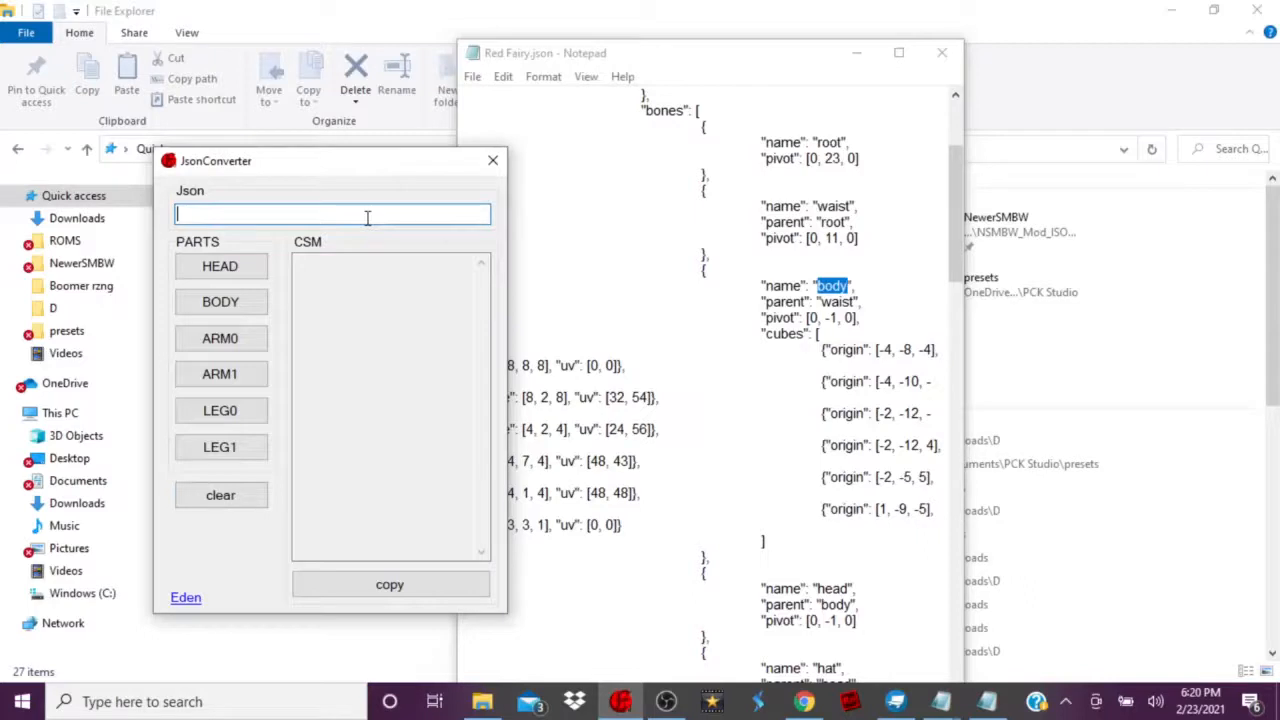
{"action": "key", "text": "ctrl+v"}
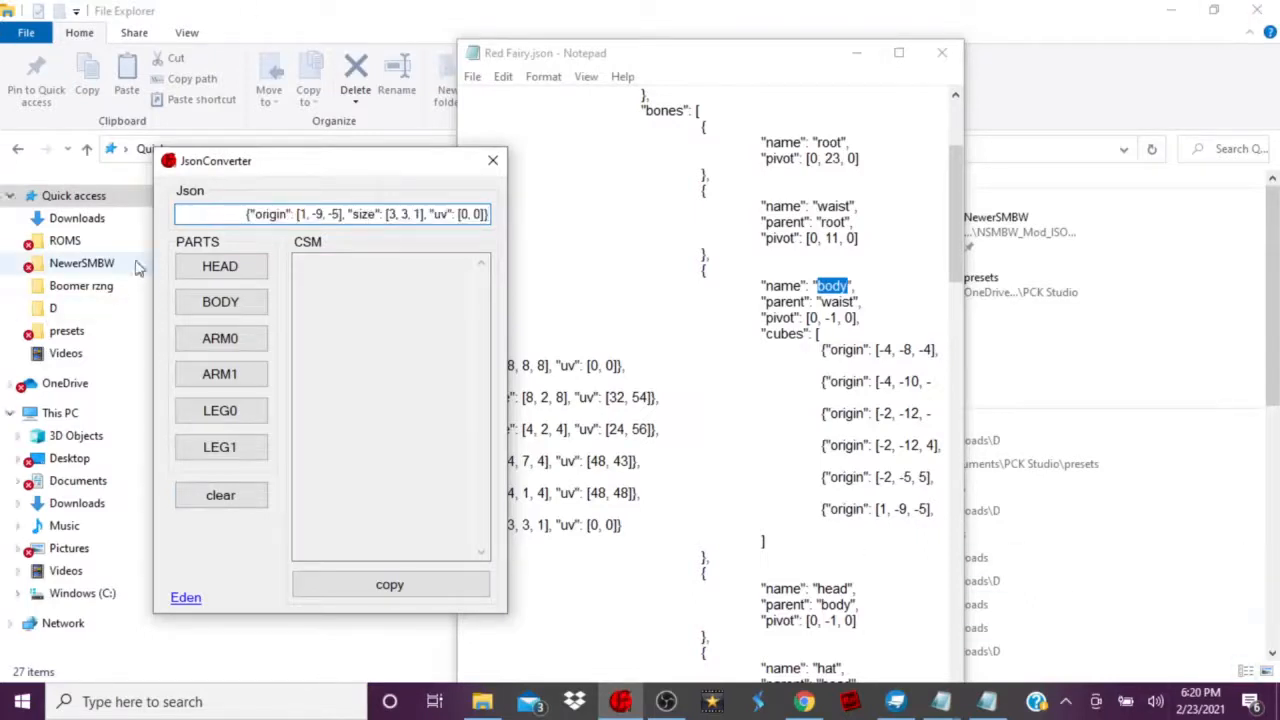
- Convert the pasted cubes as BODY and again as HEAD, copying the generated CSM lines
{"action": "left_click", "coordinate": [220, 301]}
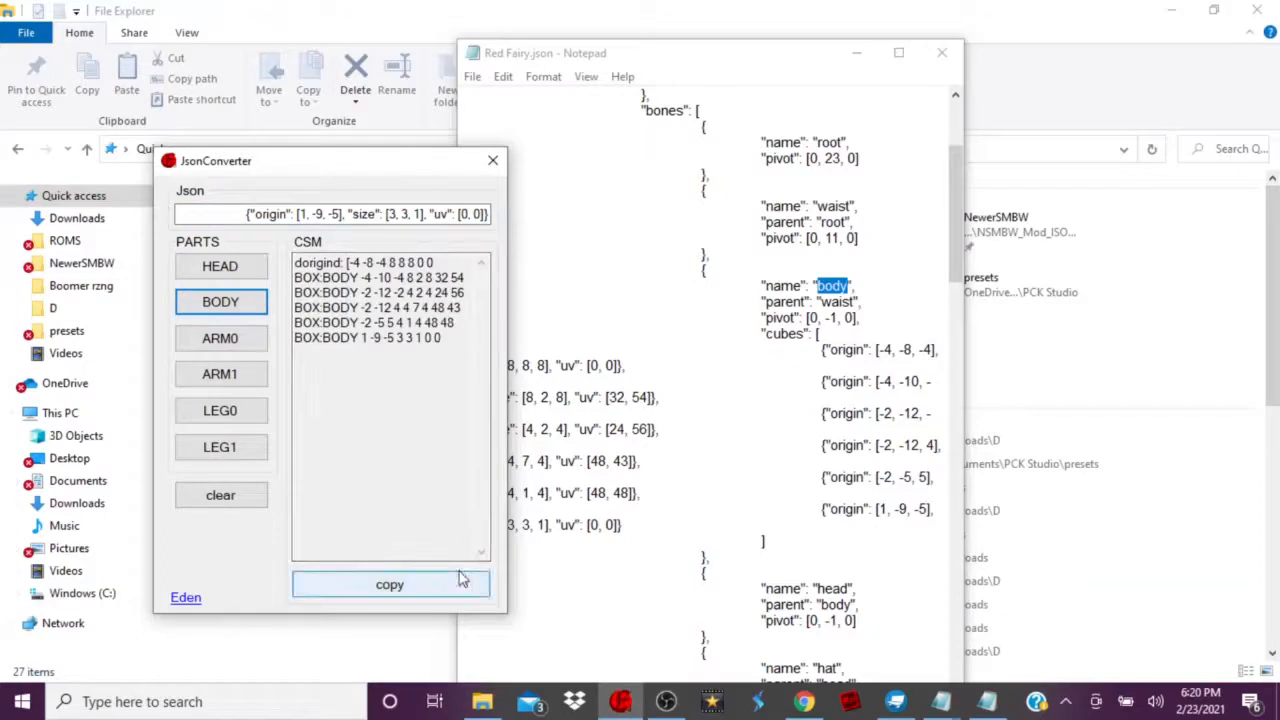
{"action": "left_click", "coordinate": [462, 581]}
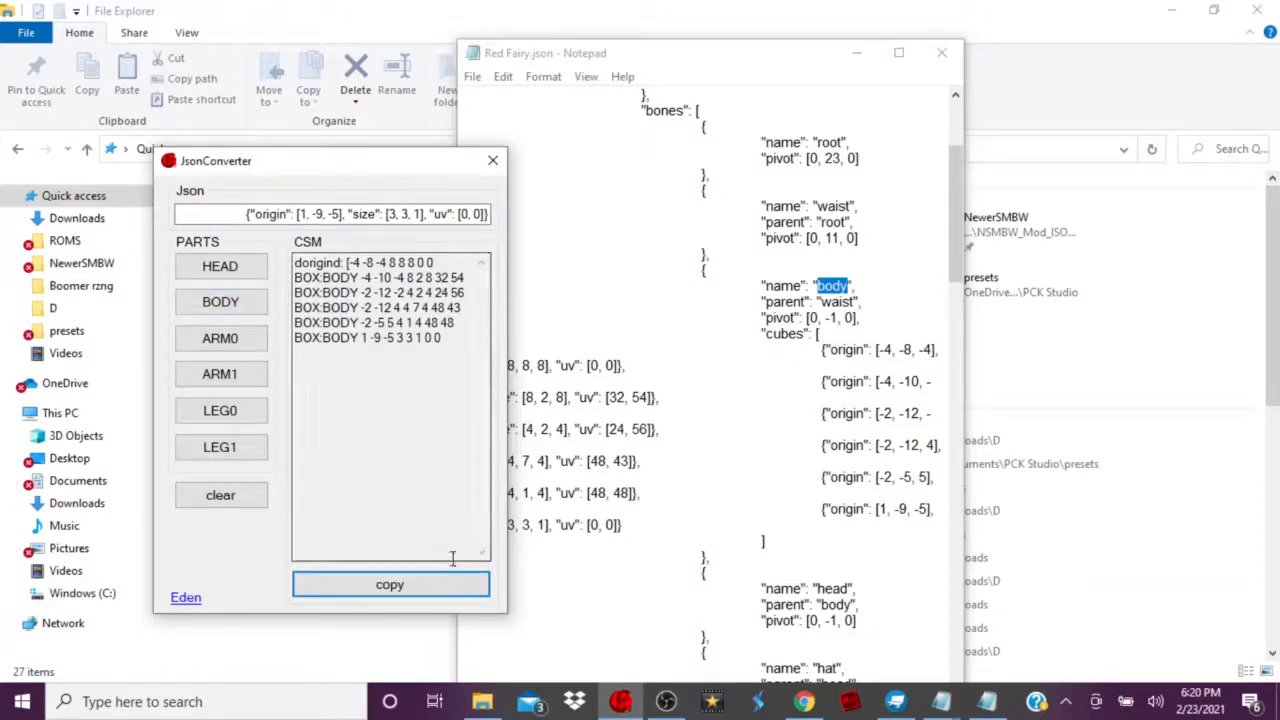
{"action": "left_click", "coordinate": [220, 266]}
{"action": "left_click", "coordinate": [426, 584]}
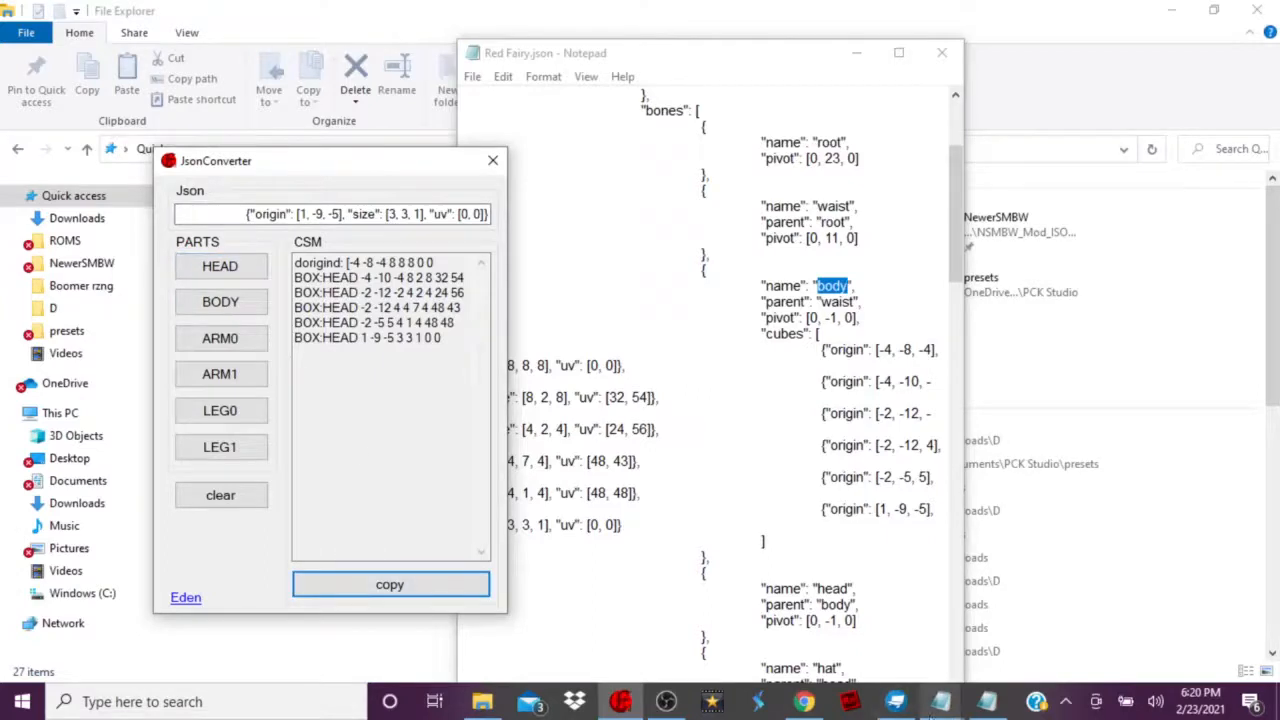
- Bring up Red Fairy.txt, and browse the PCK Studio folder and its presets subfolder in File Explorer
{"action": "left_click", "coordinate": [978, 705]}
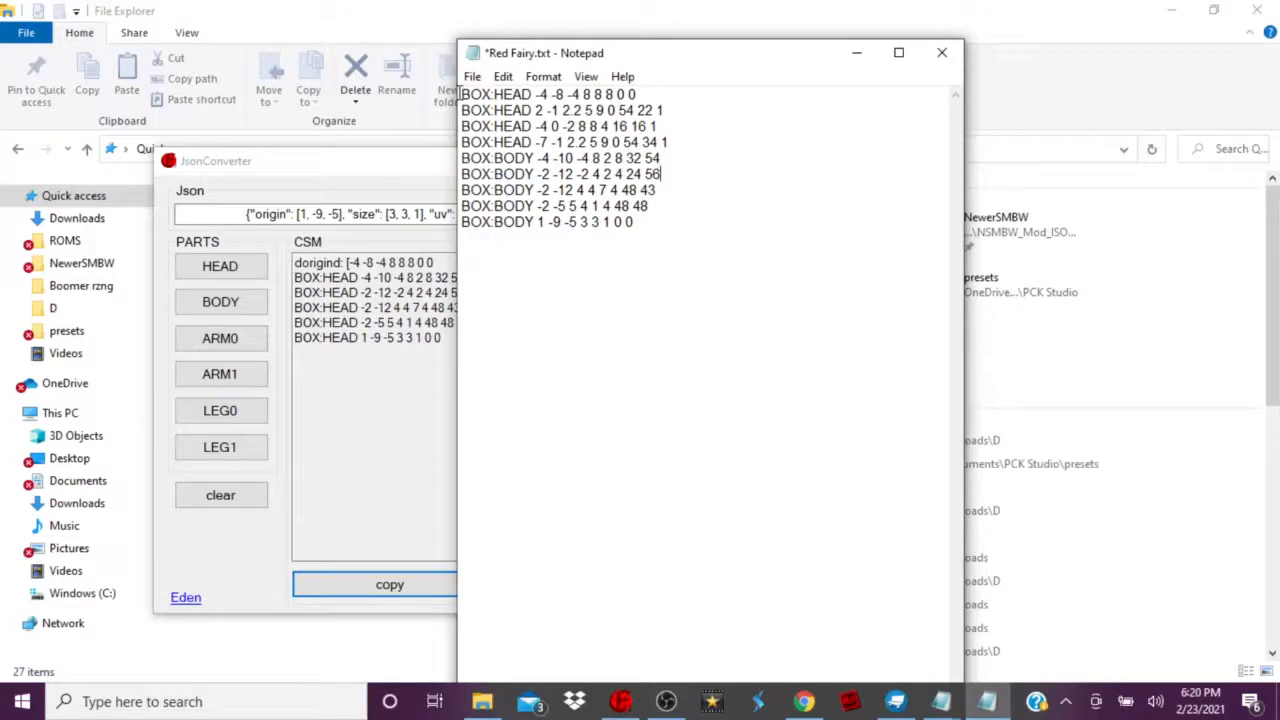
{"action": "left_click", "coordinate": [482, 701]}
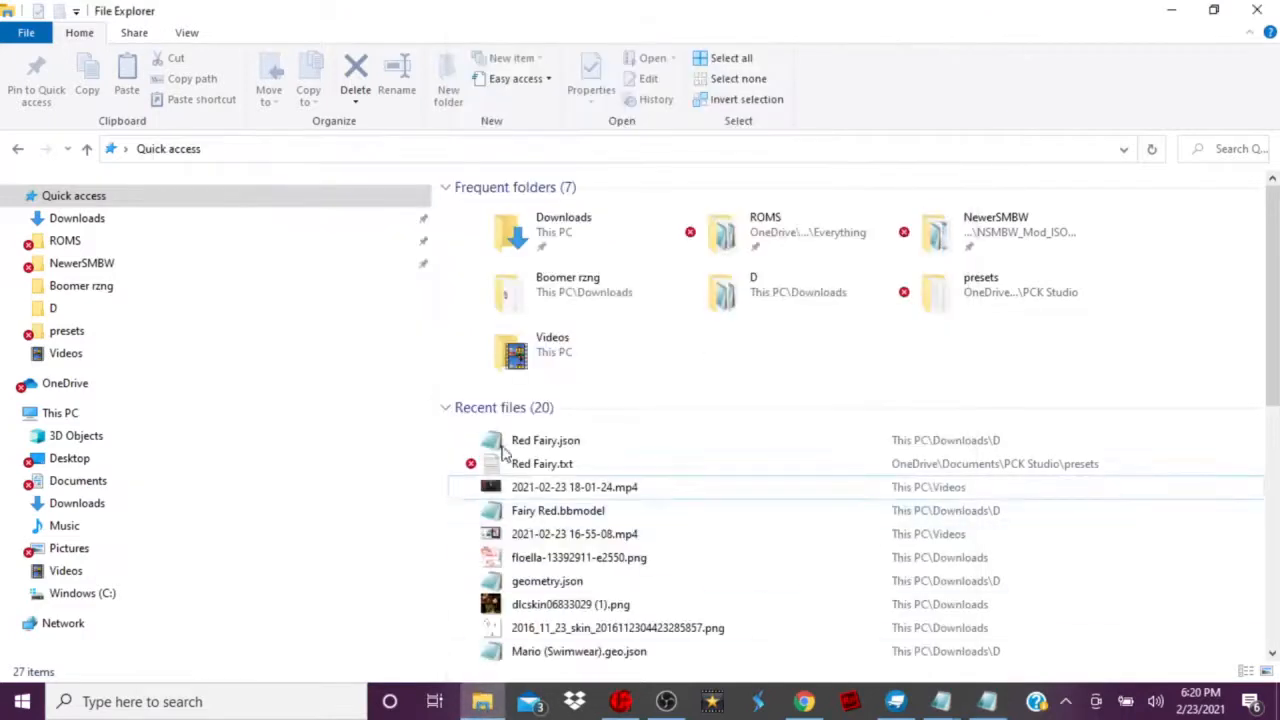
{"action": "left_click", "coordinate": [97, 340]}
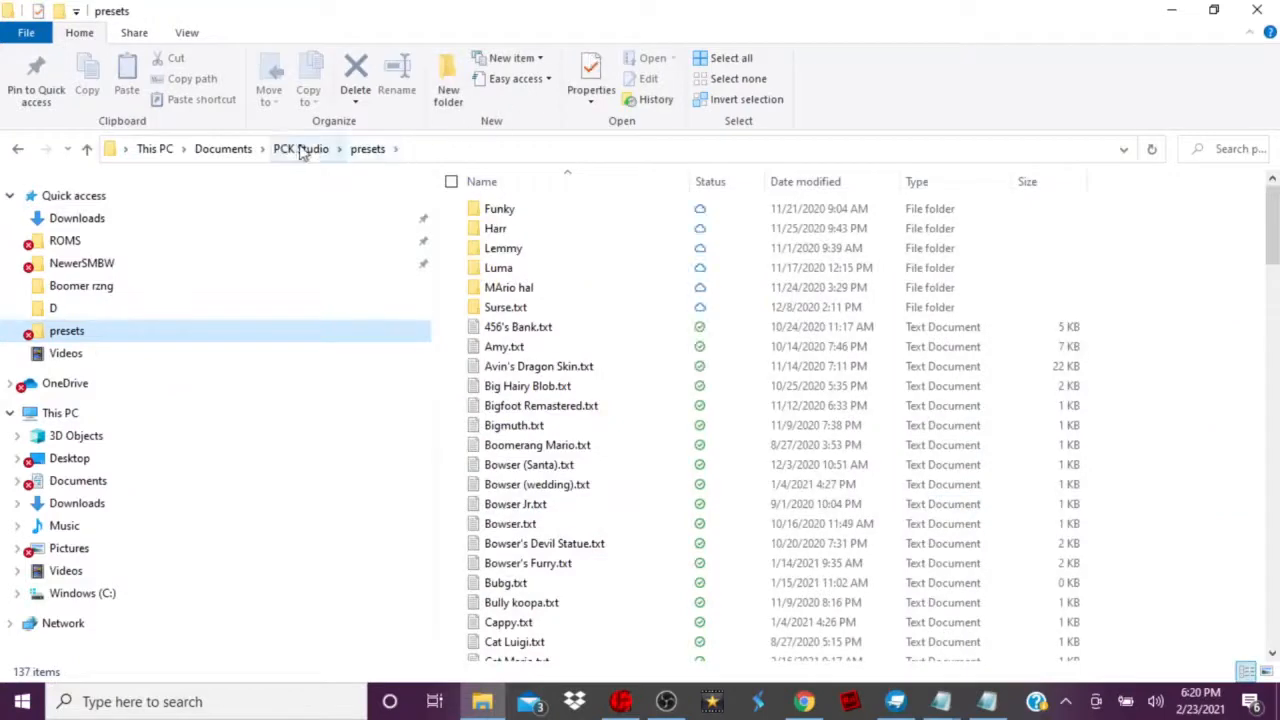
{"action": "left_click", "coordinate": [309, 148]}
{"action": "scroll", "coordinate": [627, 373], "scroll_direction": "down", "scroll_amount": 5}
{"action": "scroll", "coordinate": [634, 388], "scroll_direction": "up", "scroll_amount": 5}
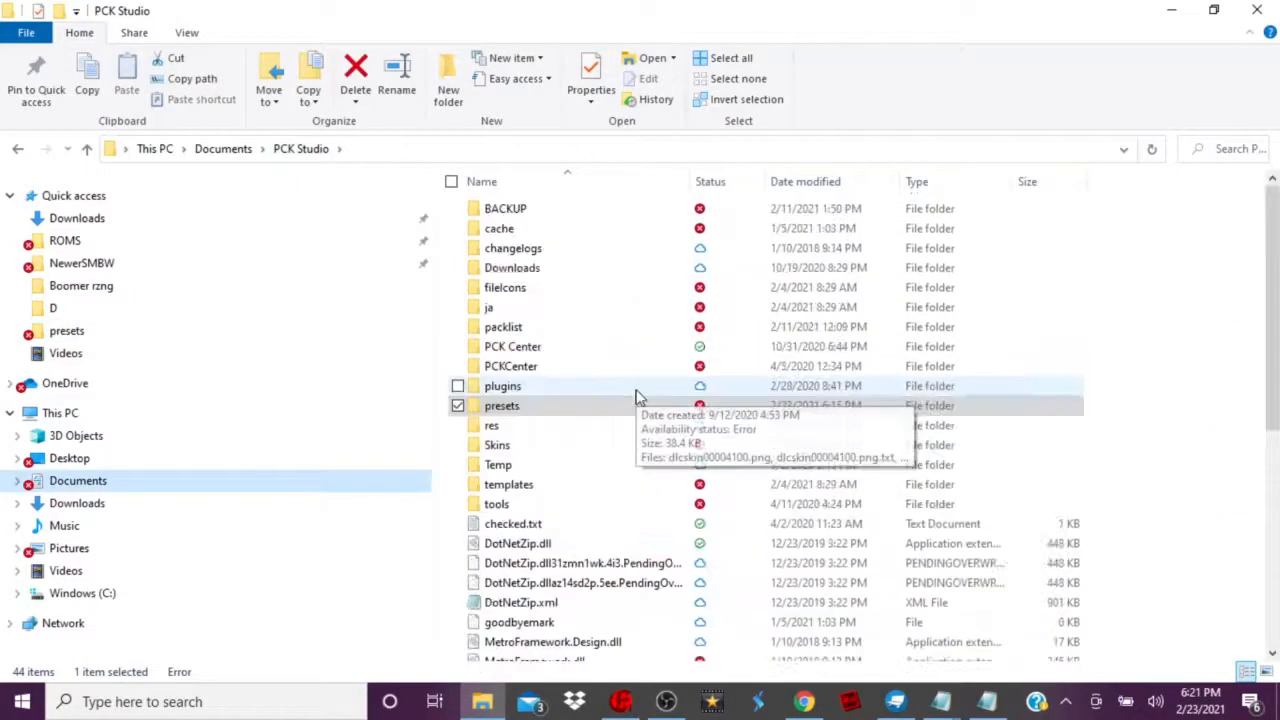
{"action": "double_click", "coordinate": [538, 410]}
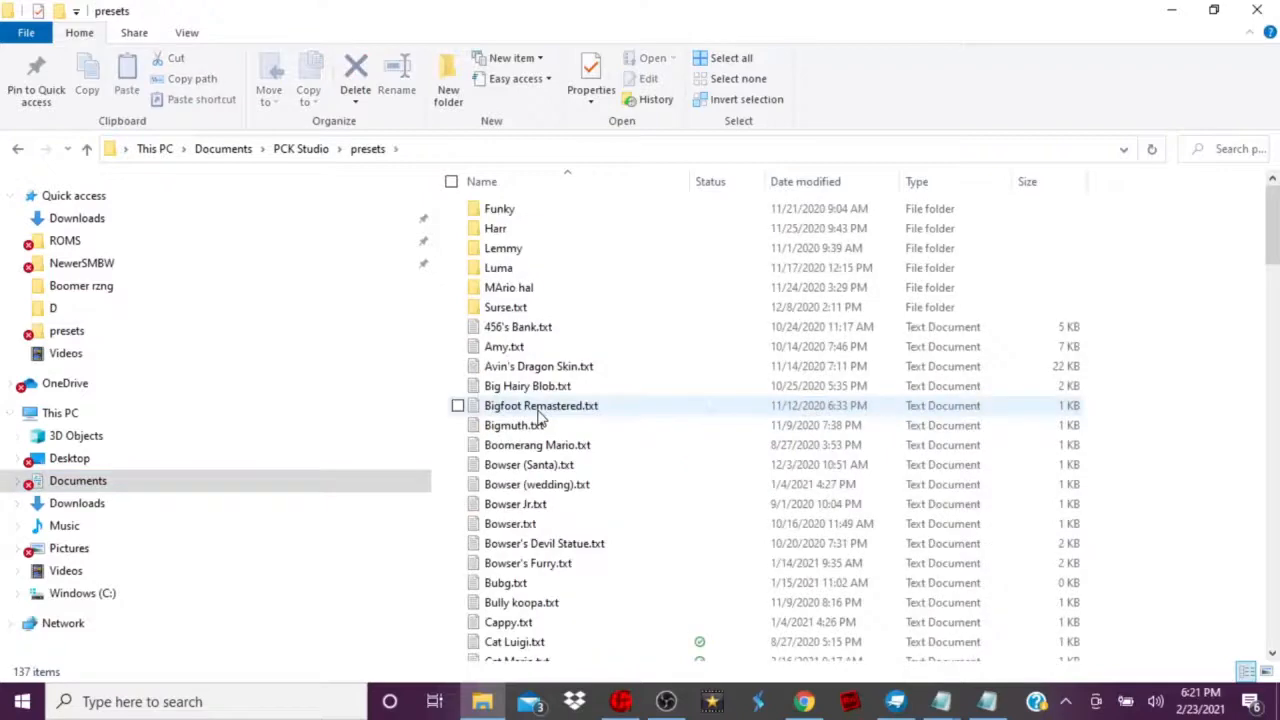
{"action": "scroll", "coordinate": [545, 395], "scroll_direction": "down", "scroll_amount": 10}
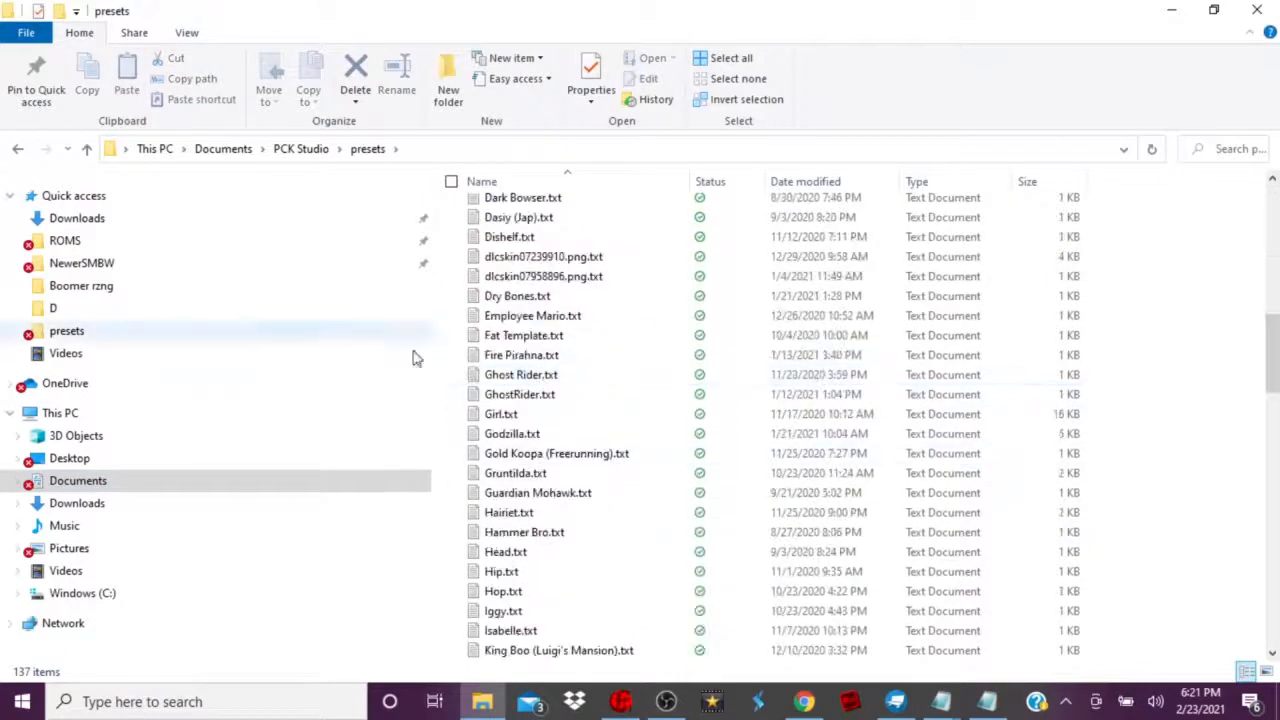
{"action": "scroll", "coordinate": [663, 406], "scroll_direction": "down", "scroll_amount": 2}
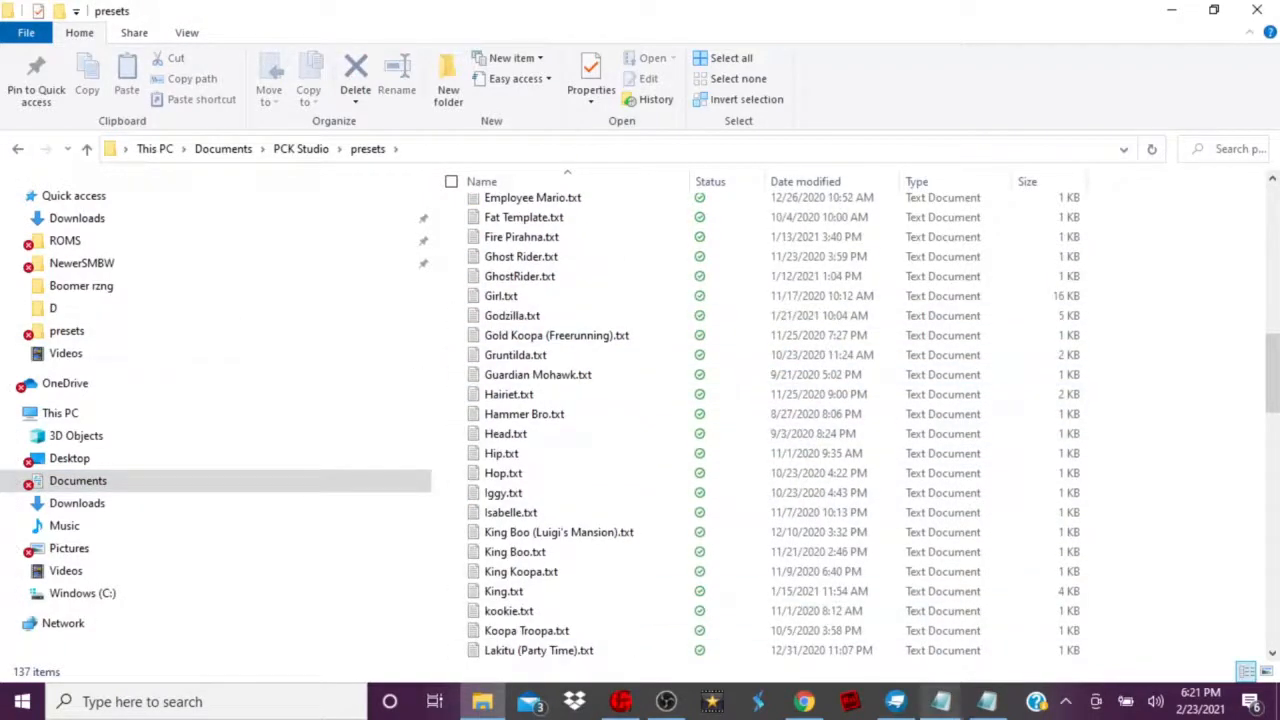
- Replace the entire contents of Red Fairy.txt in Notepad with the copied CSM lines
{"action": "mouse_move", "coordinate": [986, 703]}
{"action": "left_click", "coordinate": [1000, 652]}
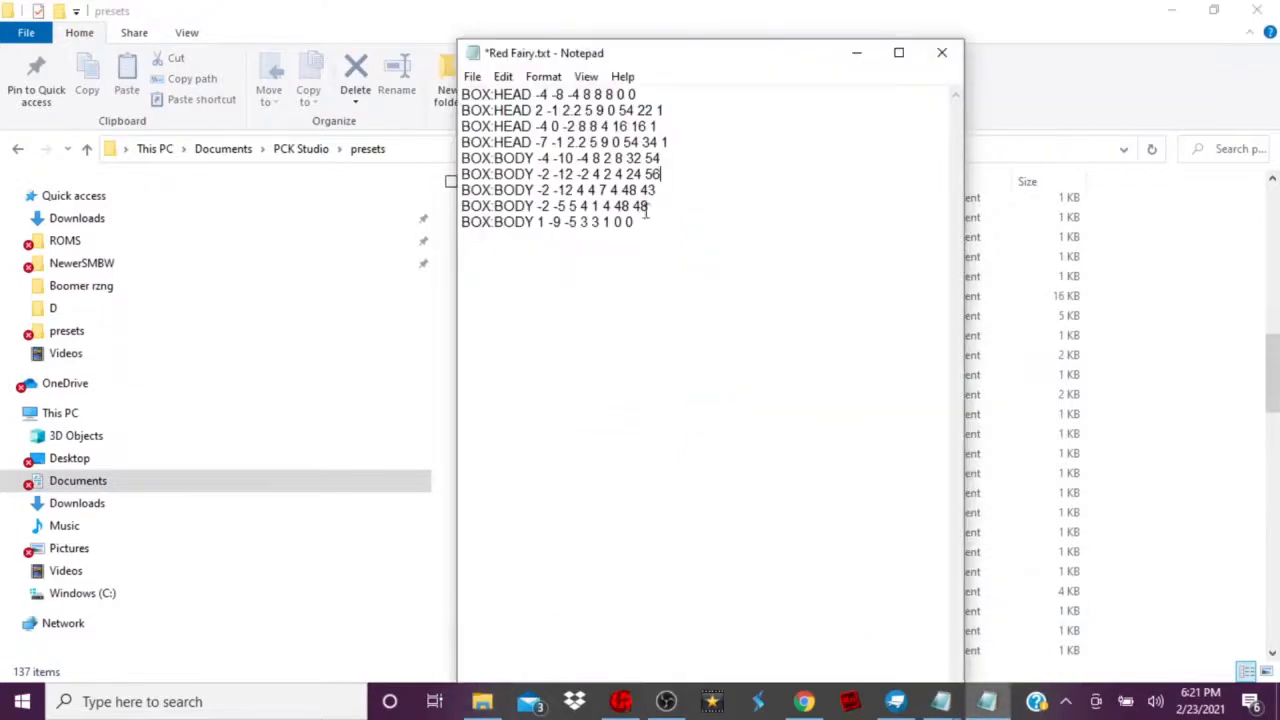
{"action": "left_click_drag", "start_coordinate": [462, 92], "coordinate": [777, 370]}
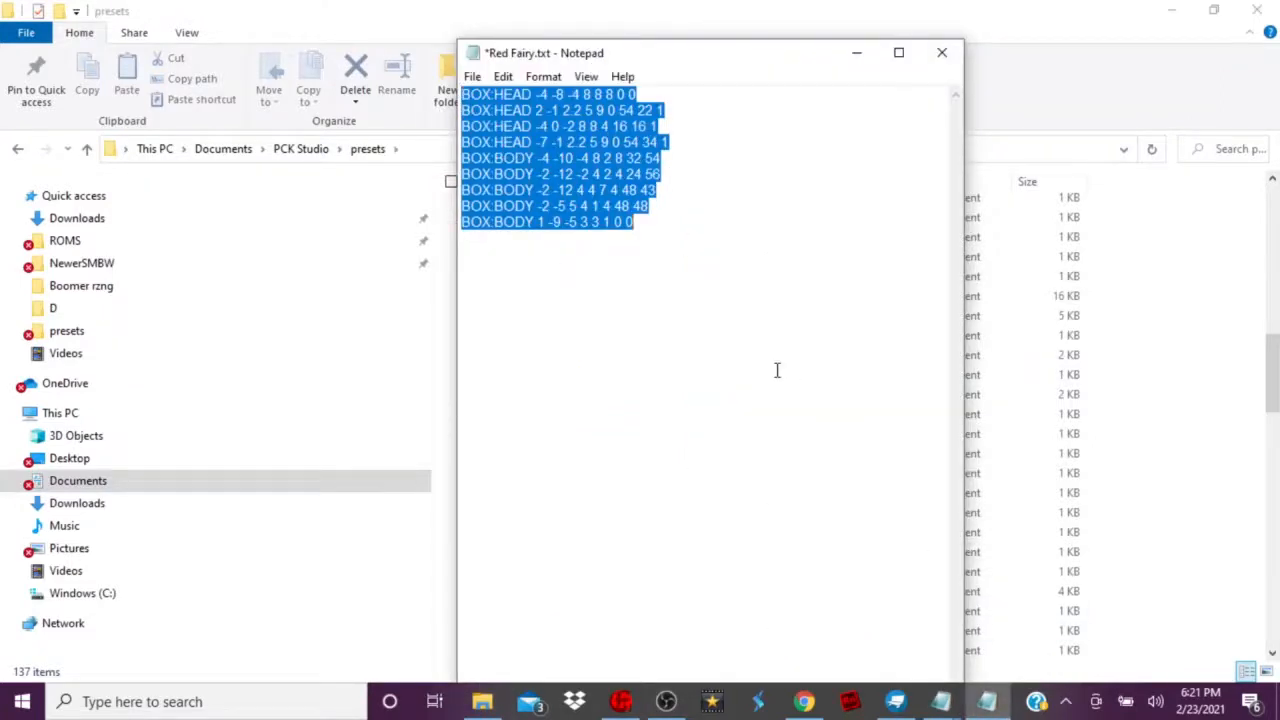
{"action": "key", "text": "Delete"}
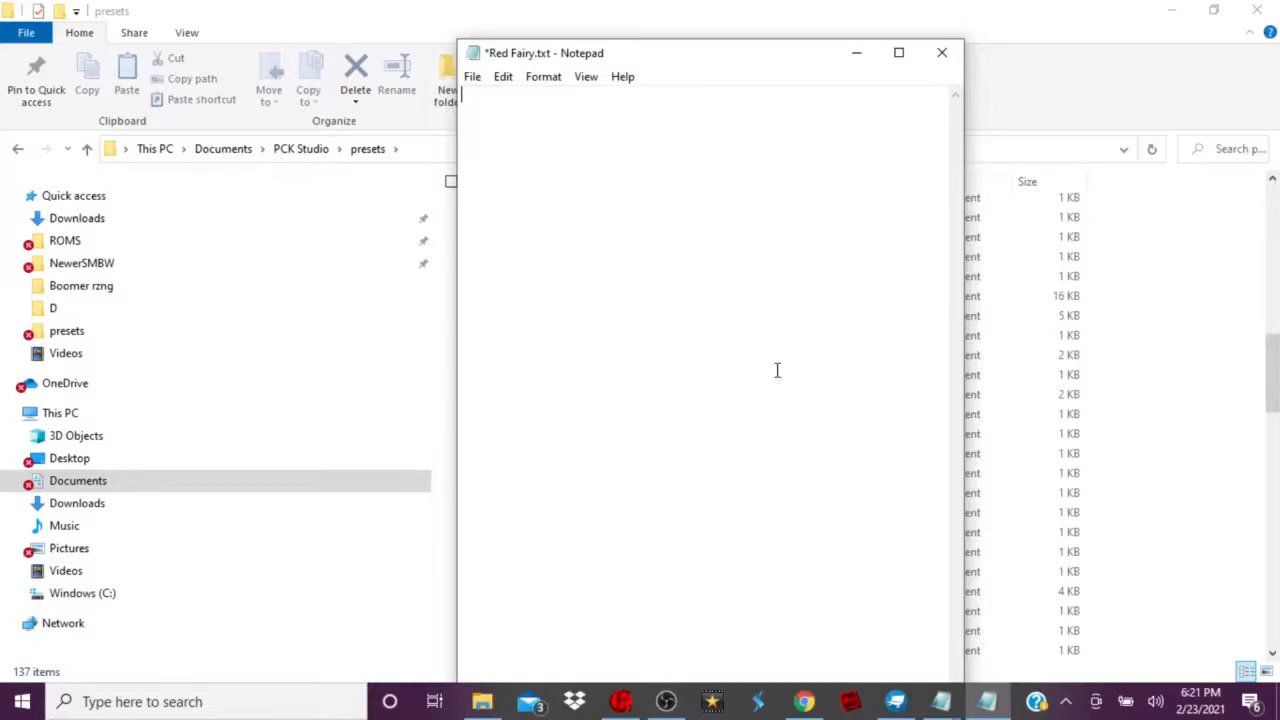
{"action": "key", "text": "ctrl+v"}
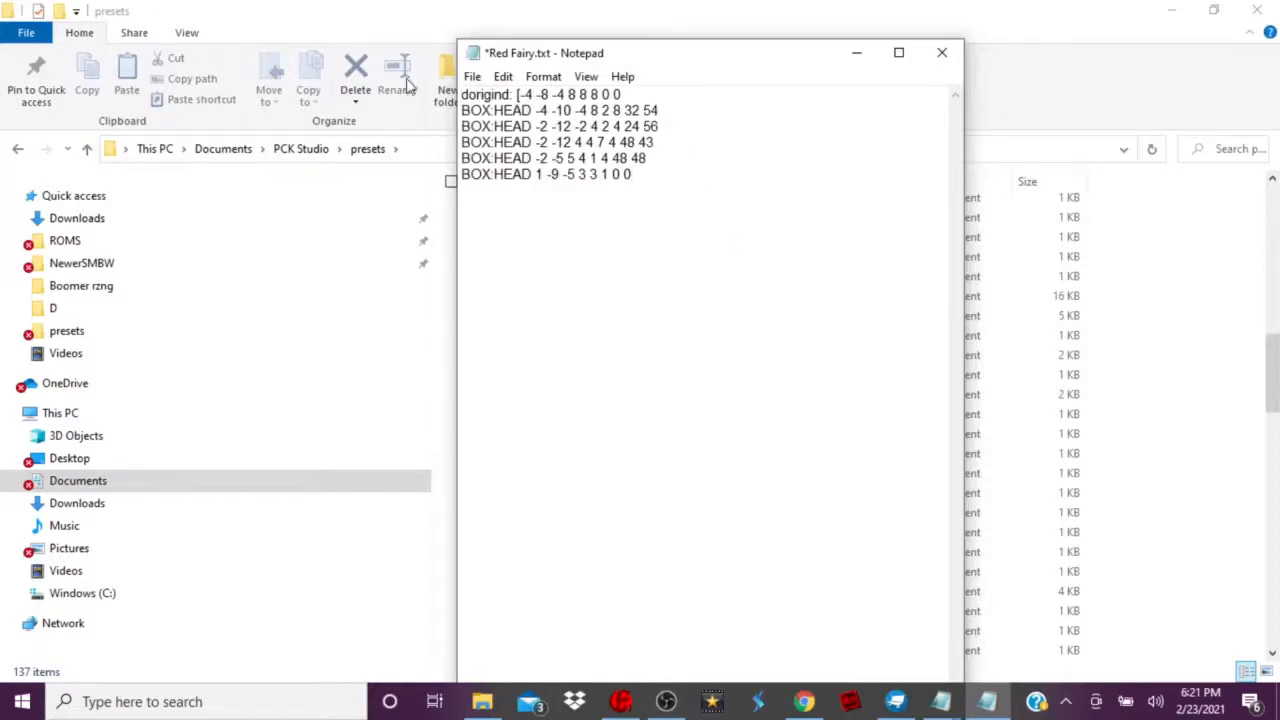
- Replace the garbled prefix of the first line in Red Fairy.txt with BOX:HEAD
{"action": "left_click_drag", "start_coordinate": [518, 95], "coordinate": [461, 94]}
{"action": "key", "text": "BackSpace"}
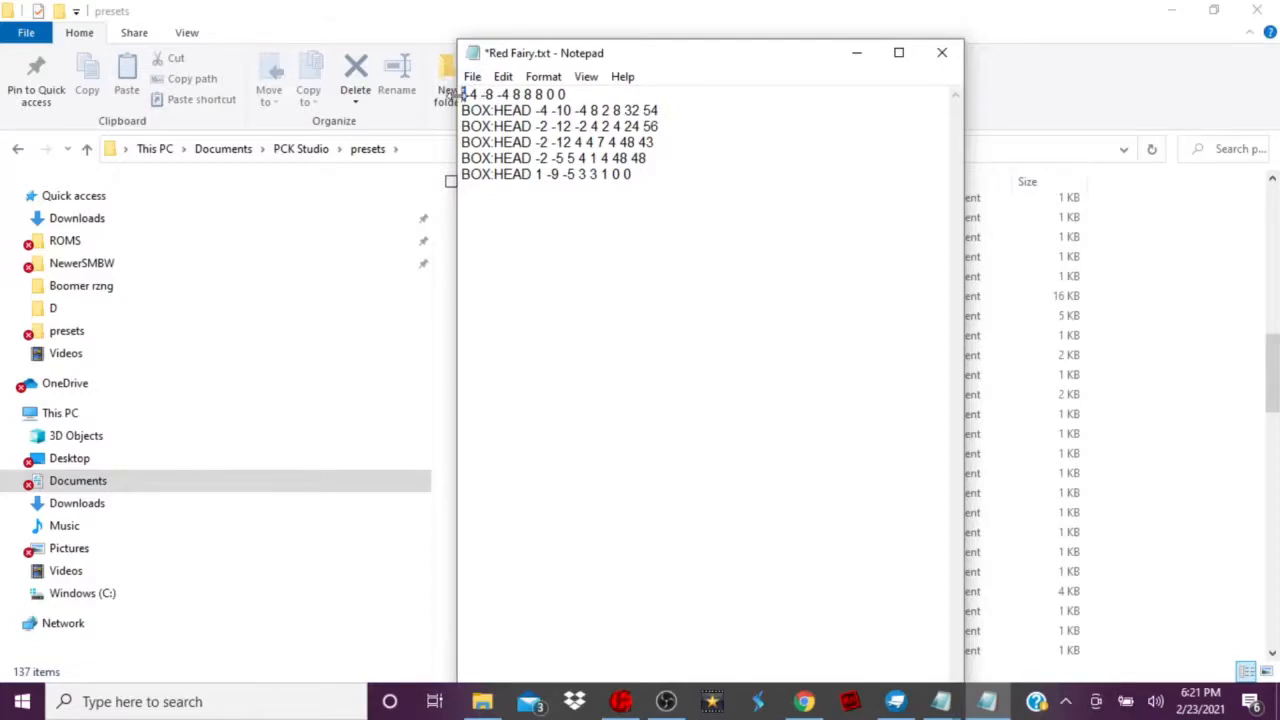
{"action": "type", "text": "BOX"}
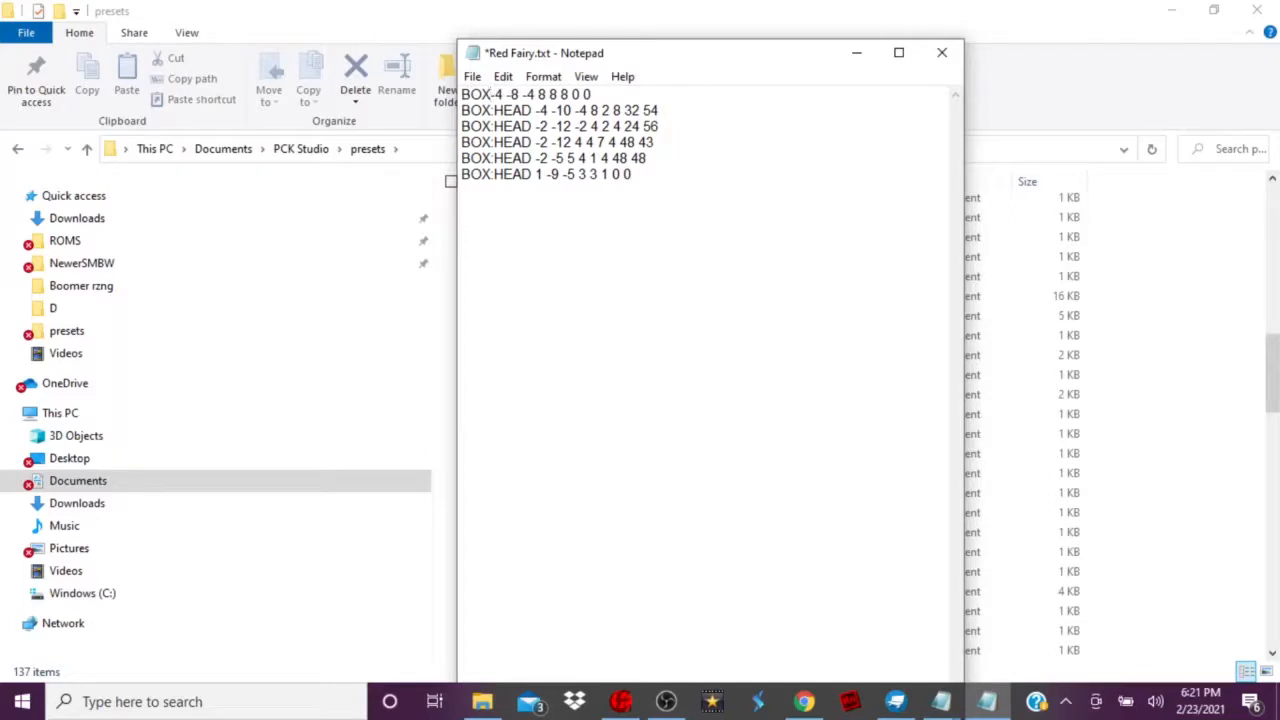
{"action": "type", "text": ":"}
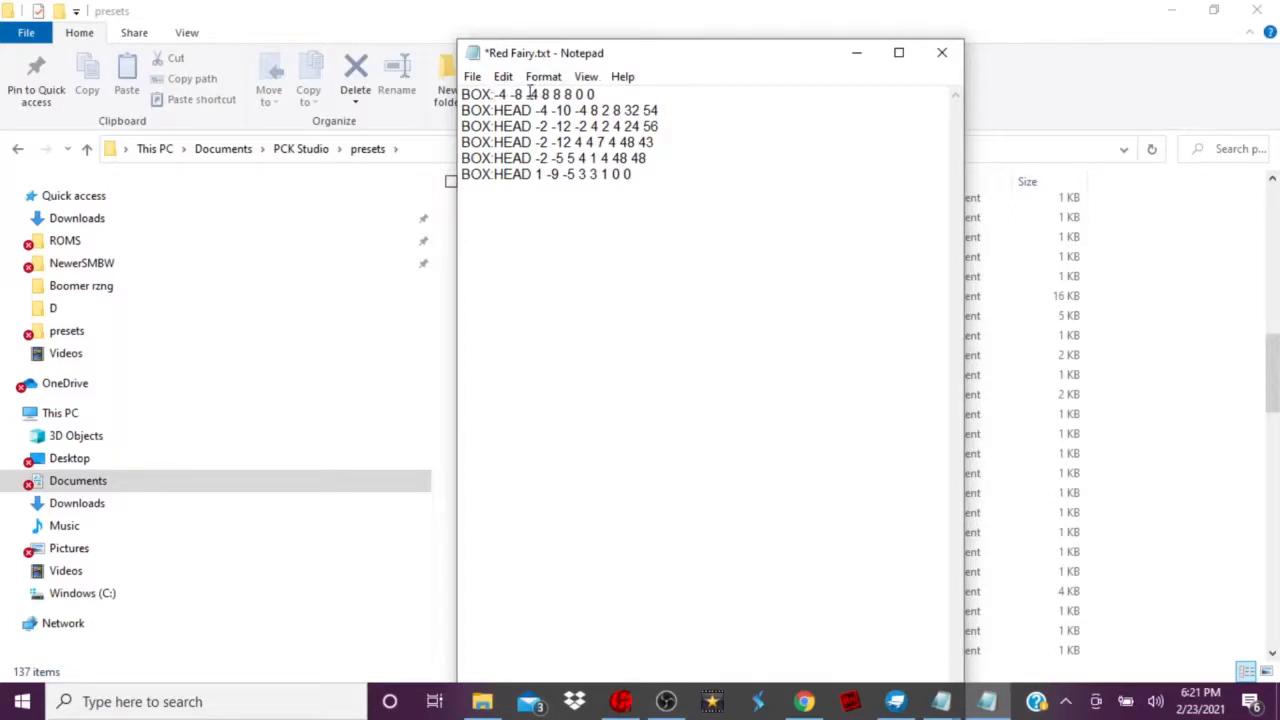
{"action": "type", "text": "HEAD"}
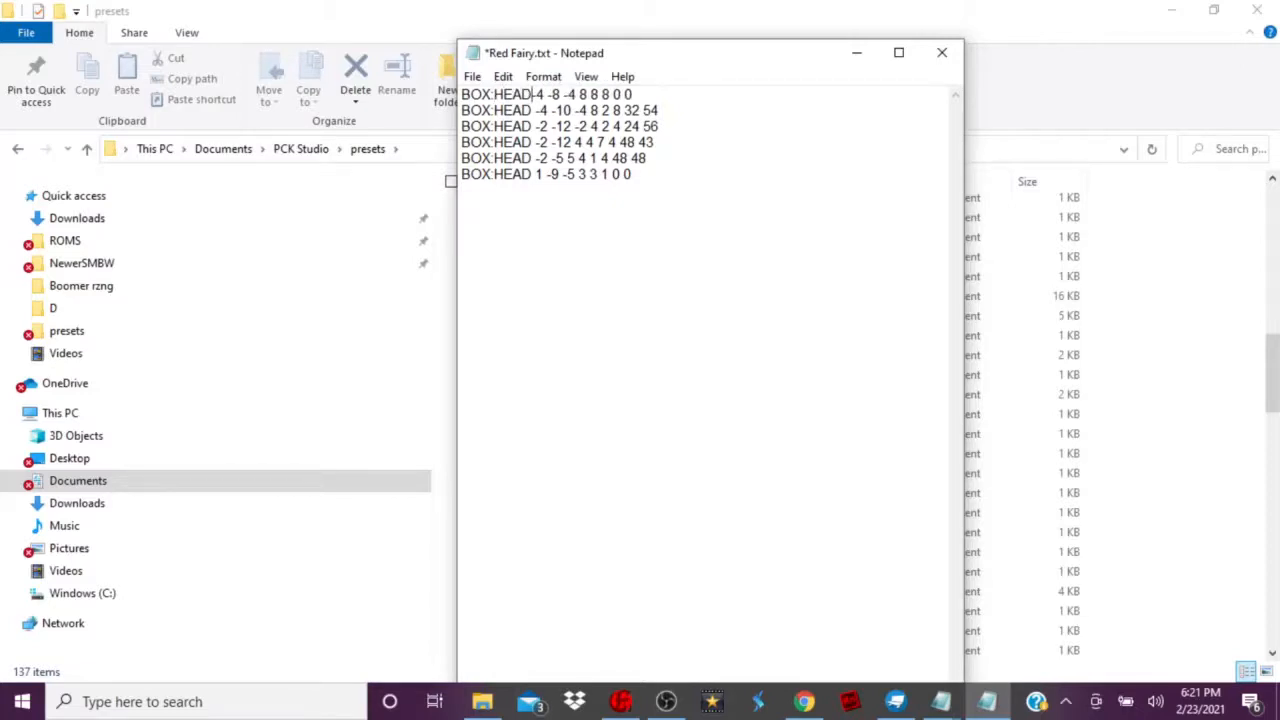
- Append the value 1 to the ends of the BOX:HEAD lines below the first line
{"action": "left_click", "coordinate": [688, 116]}
{"action": "type", "text": "1"}
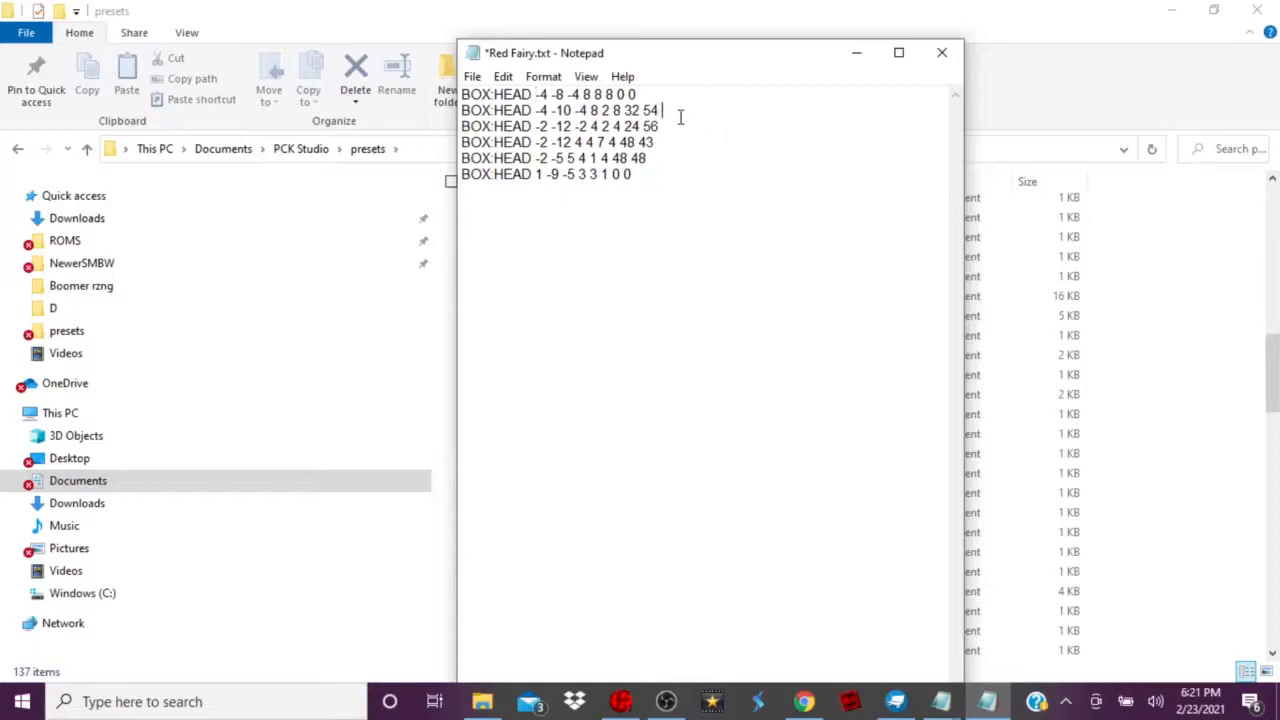
{"action": "left_click", "coordinate": [668, 126]}
{"action": "type", "text": "1"}
{"action": "left_click", "coordinate": [660, 142]}
{"action": "type", "text": "1"}
{"action": "type", "text": " 1"}
{"action": "left_click", "coordinate": [644, 176]}
- Switch to Red Fairy.json and copy the four cube entries of the hat bone
{"action": "mouse_move", "coordinate": [927, 695]}
{"action": "mouse_move", "coordinate": [930, 706]}
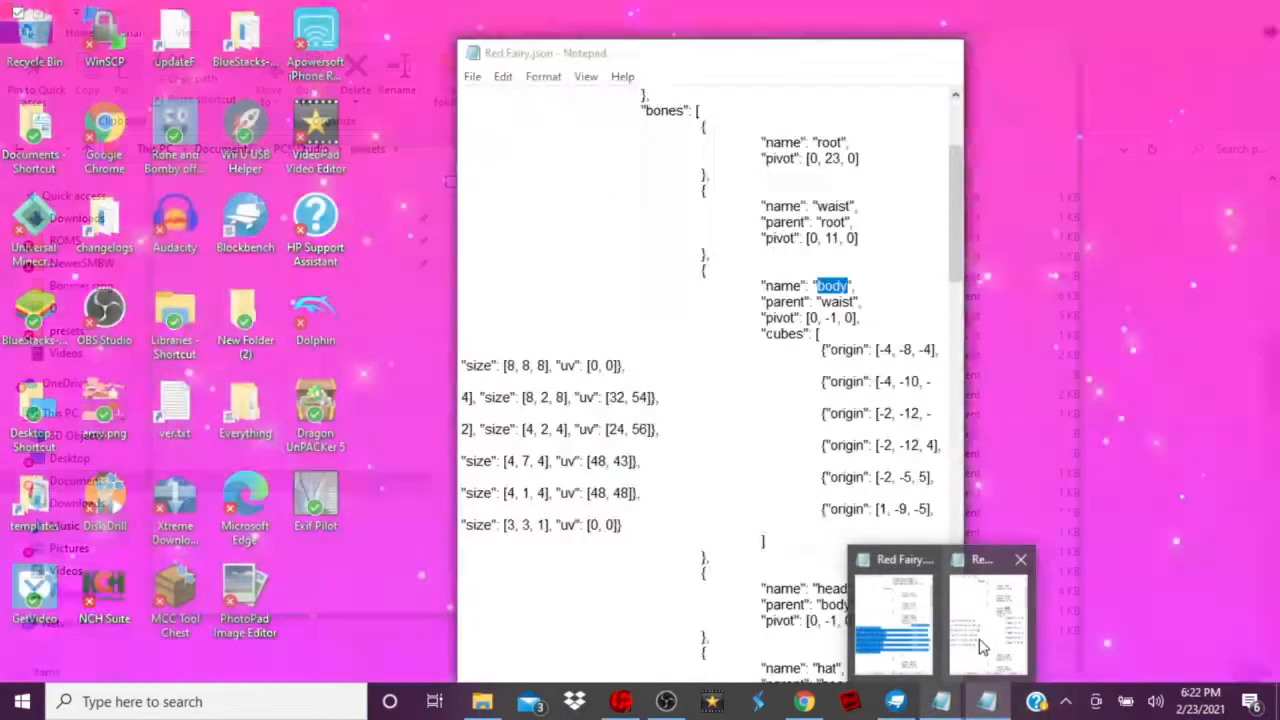
{"action": "mouse_move", "coordinate": [980, 643]}
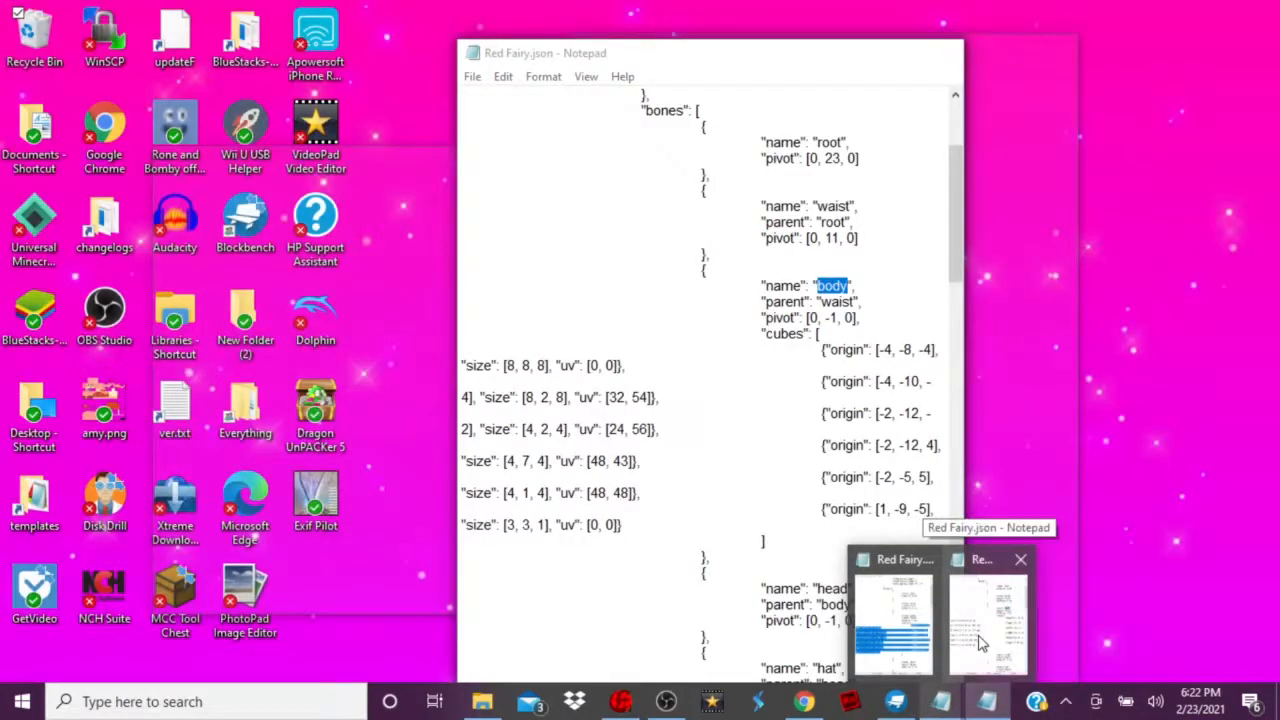
{"action": "left_click", "coordinate": [980, 643]}
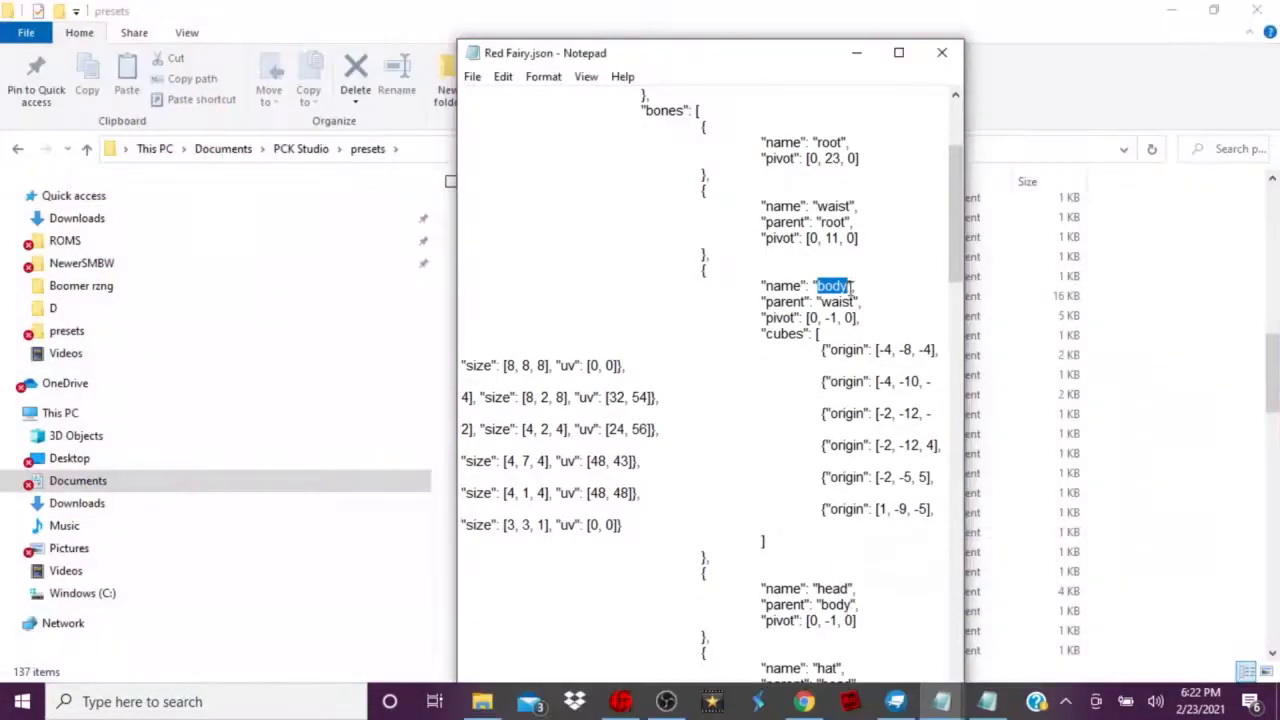
{"action": "scroll", "coordinate": [845, 318], "scroll_direction": "down", "scroll_amount": 10}
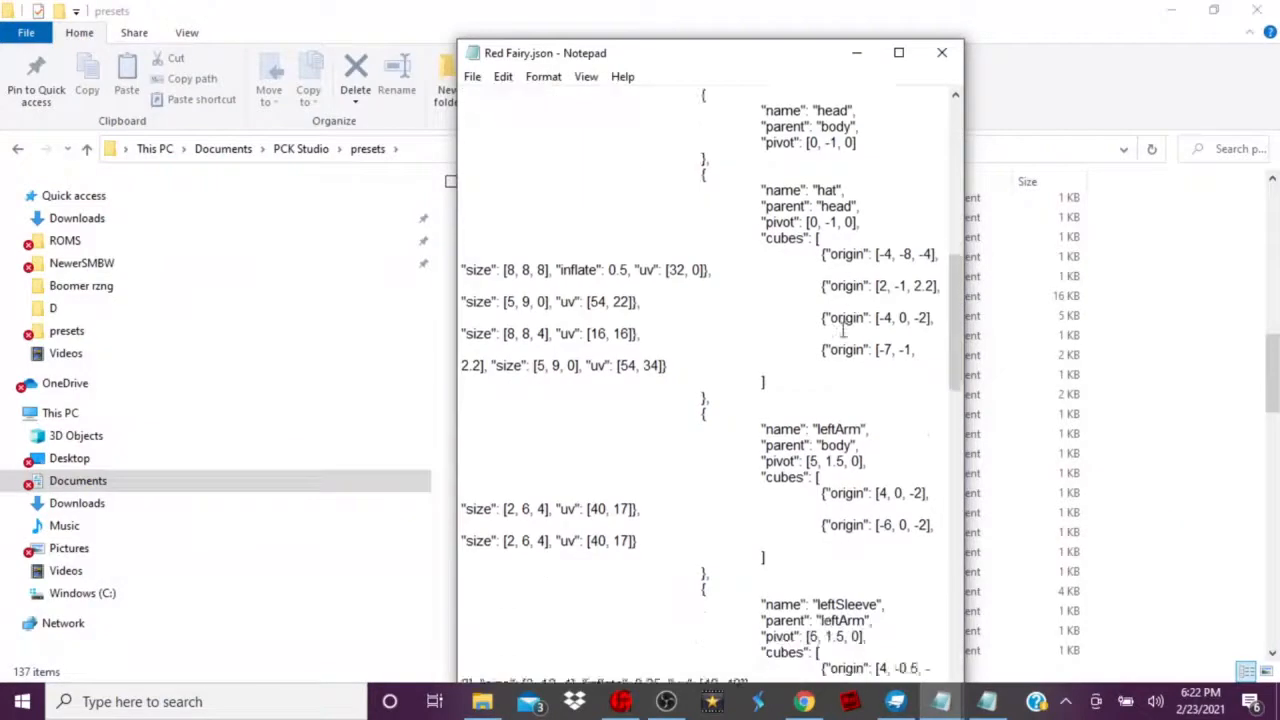
{"action": "left_click_drag", "start_coordinate": [822, 254], "coordinate": [881, 366]}
{"action": "right_click", "coordinate": [863, 320]}
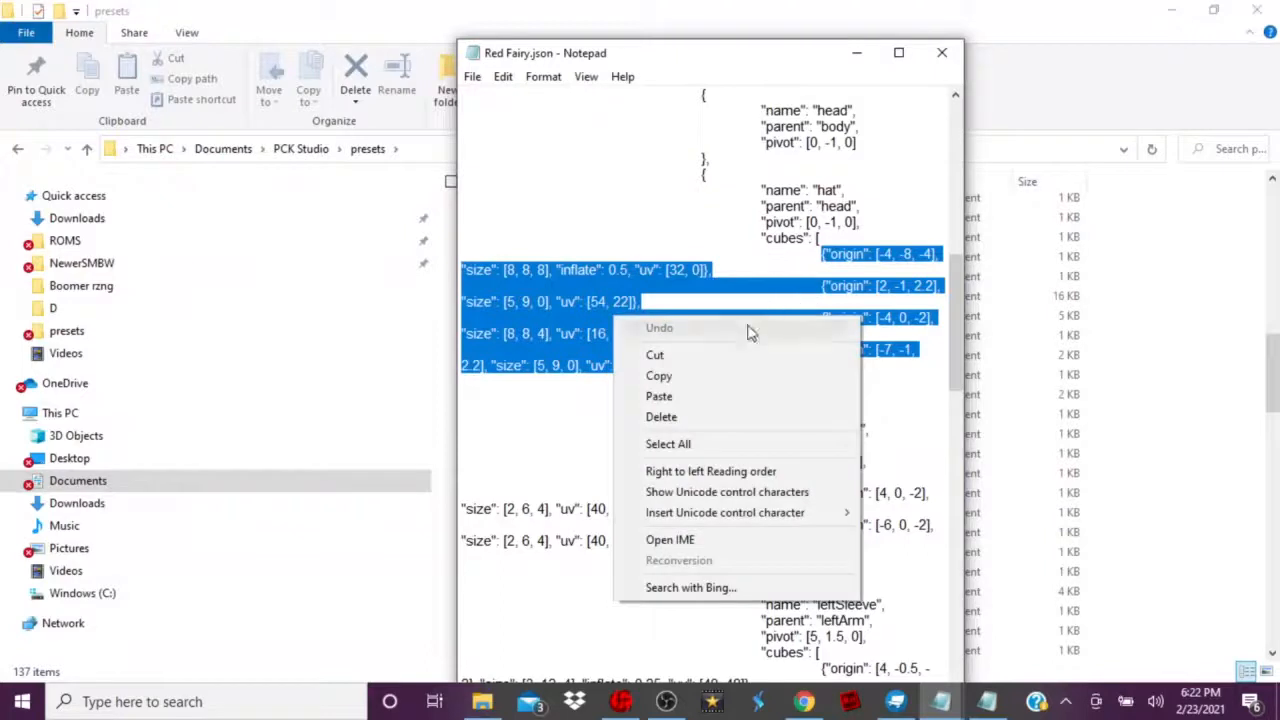
{"action": "left_click", "coordinate": [726, 374]}
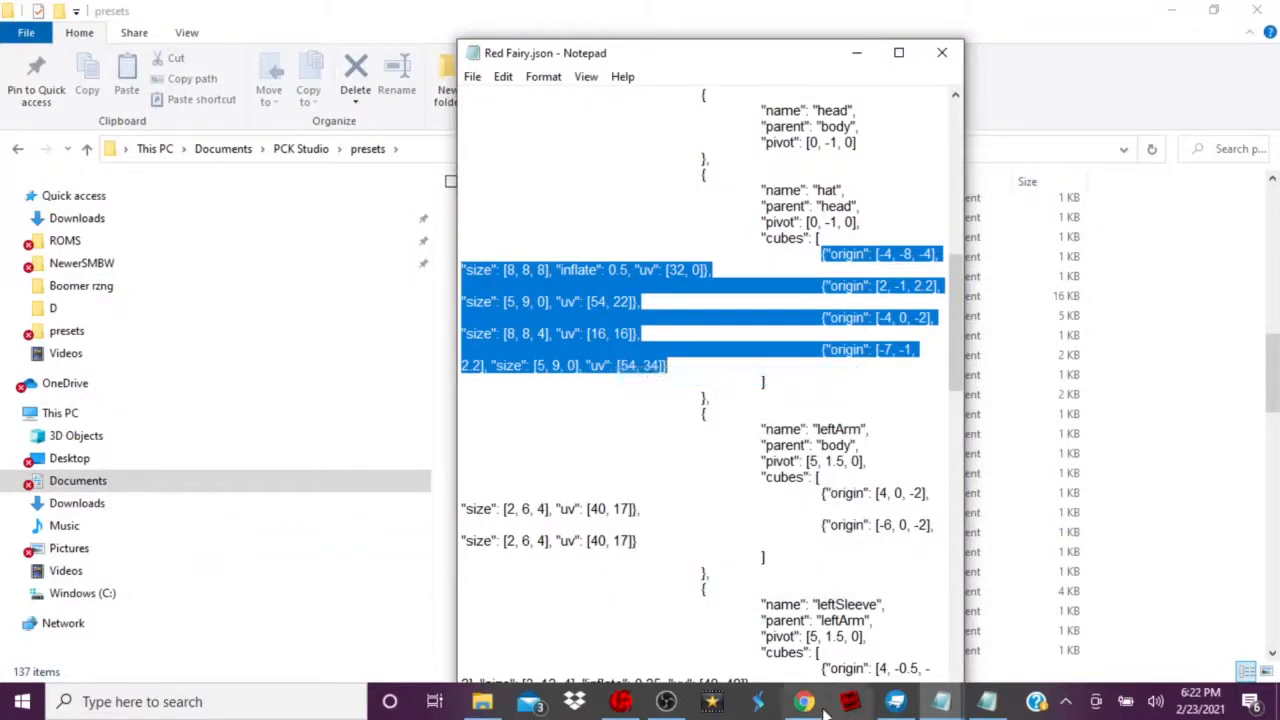
- Clear JsonConverter's previous data, convert the copied hat cubes as BODY parts, and copy the resulting CSM lines
{"action": "left_click", "coordinate": [621, 701]}
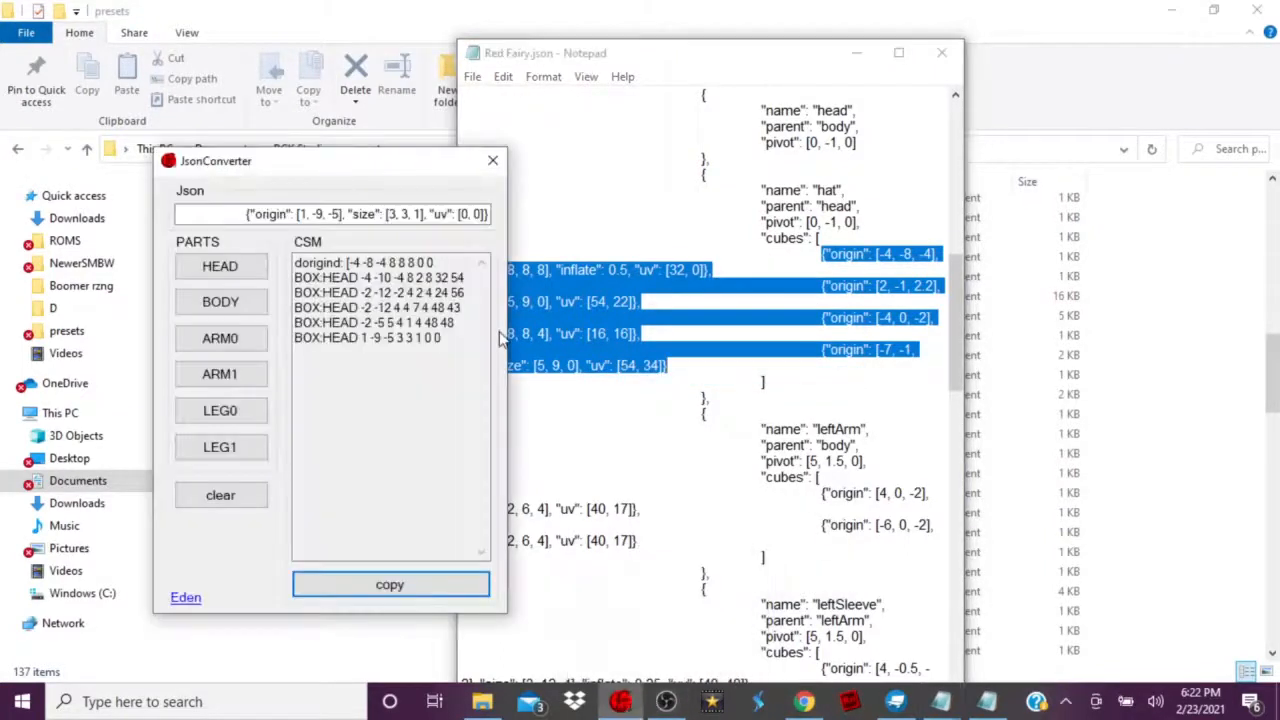
{"action": "left_click", "coordinate": [194, 494]}
{"action": "left_click", "coordinate": [222, 218]}
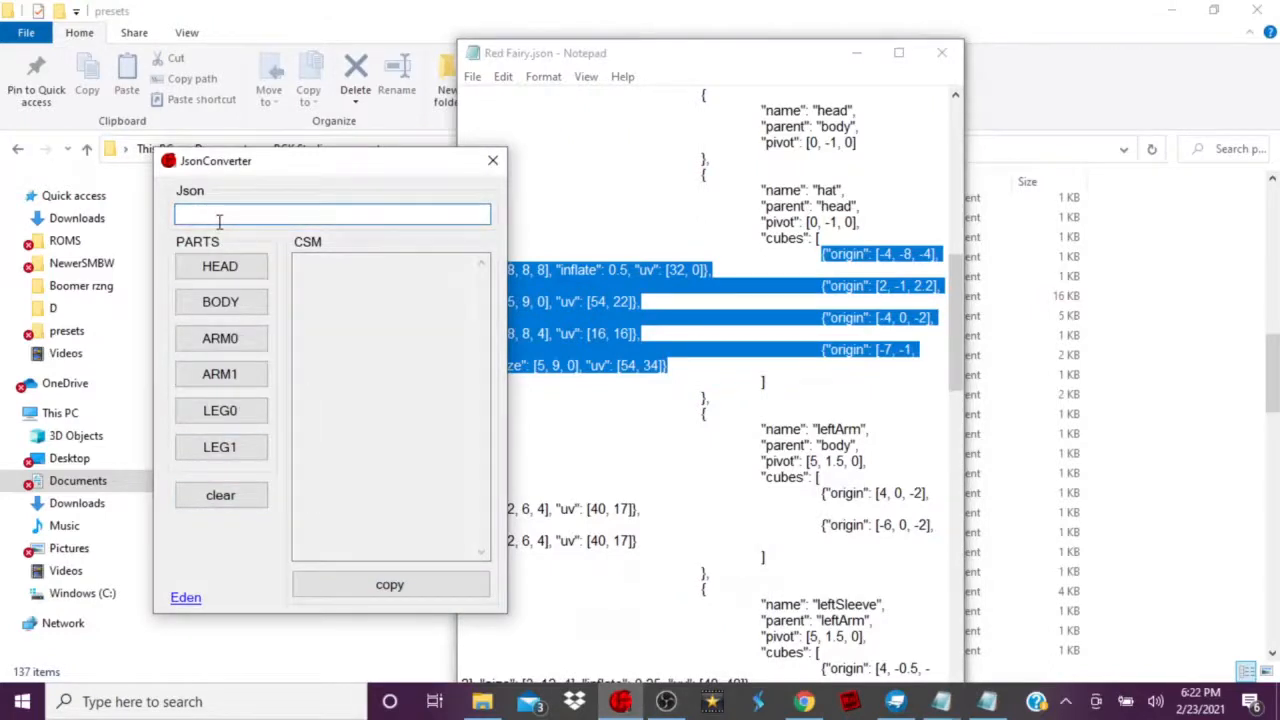
{"action": "key", "text": "ctrl+v"}
{"action": "left_click", "coordinate": [205, 302]}
{"action": "left_click", "coordinate": [373, 592]}
- Paste the copied BOX:BODY lines on a new line below the BOX:HEAD lines in Red Fairy.txt
{"action": "left_click", "coordinate": [977, 708]}
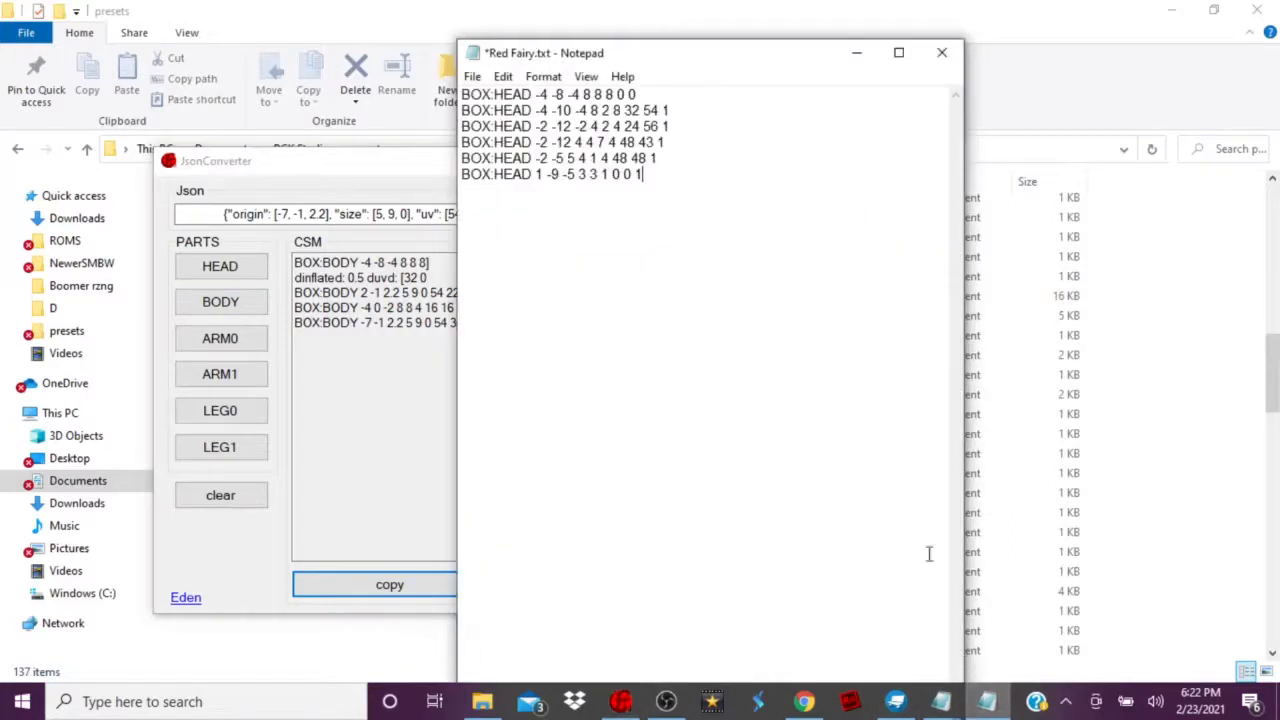
{"action": "key", "text": "Return"}
{"action": "key", "text": "ctrl+v"}
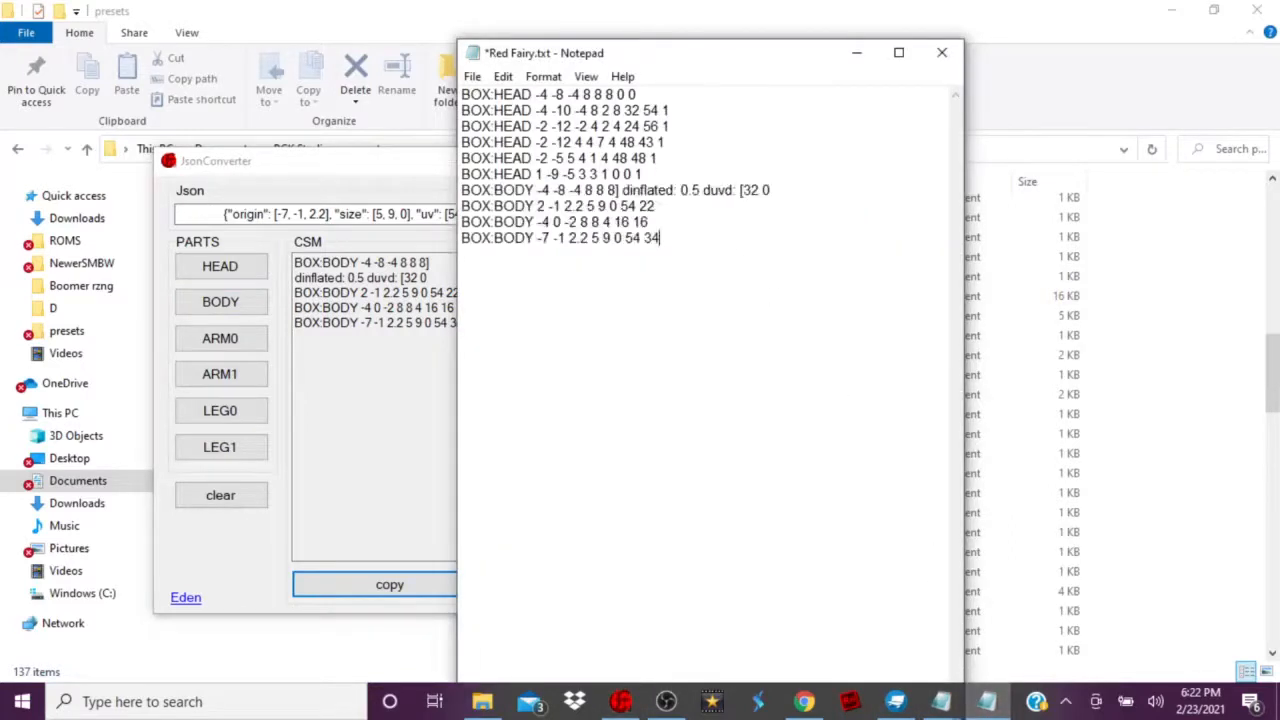
- Delete the malformed first BOX:BODY line containing the inflate text from Red Fairy.txt
{"action": "left_click", "coordinate": [617, 189]}
{"action": "left_click_drag", "start_coordinate": [460, 189], "coordinate": [775, 186]}
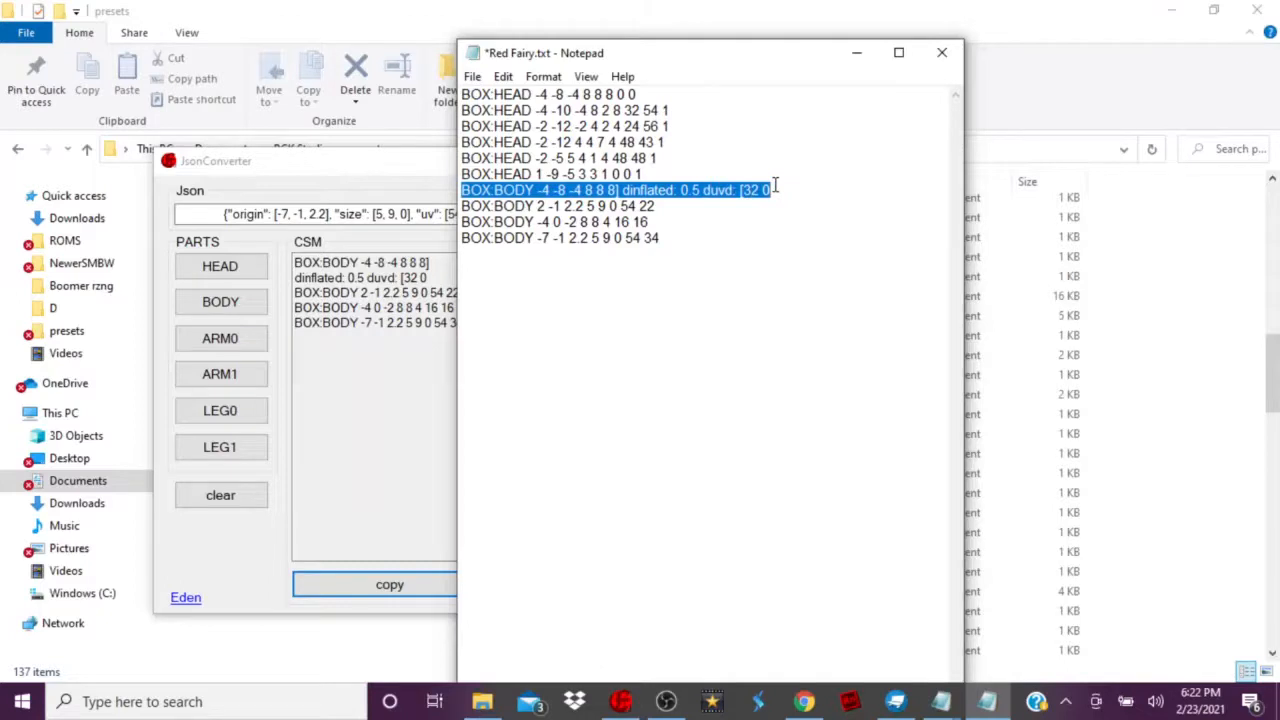
{"action": "key", "text": "BackSpace"}
{"action": "key", "text": "BackSpace"}
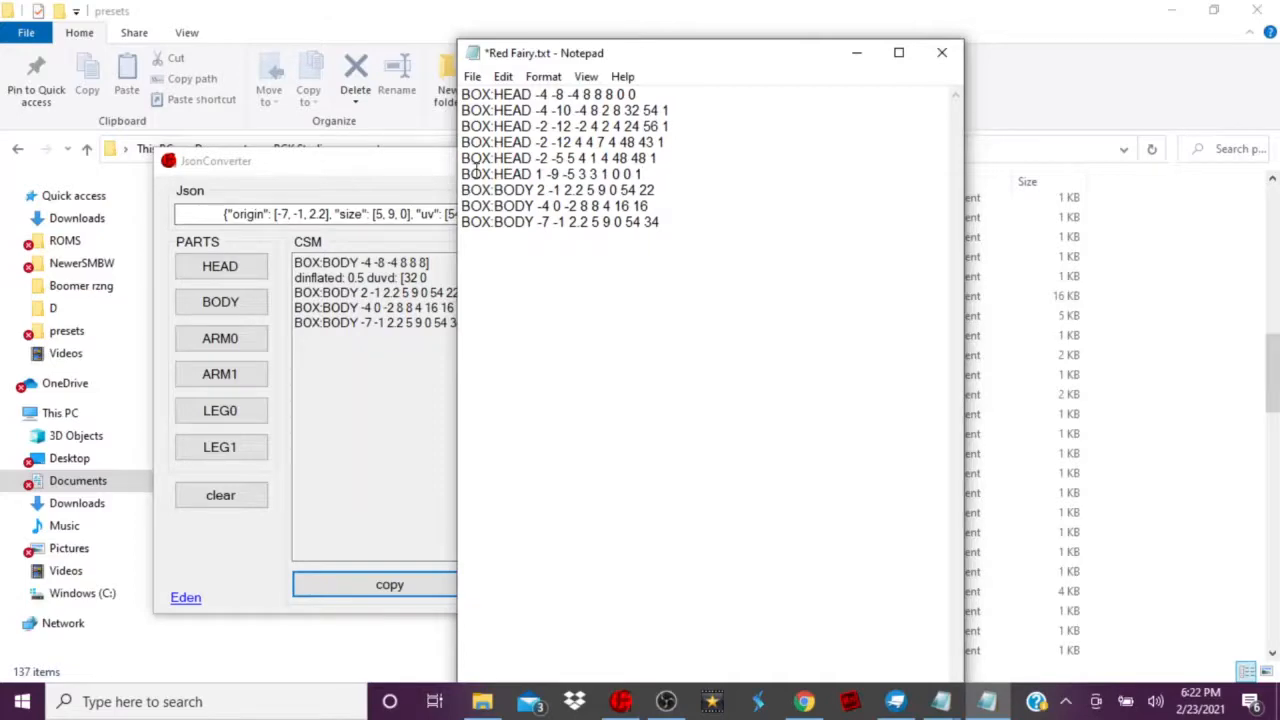
- Append the value 2 to the first and last BOX:BODY lines, and save Red Fairy.txt
{"action": "mouse_move", "coordinate": [668, 703]}
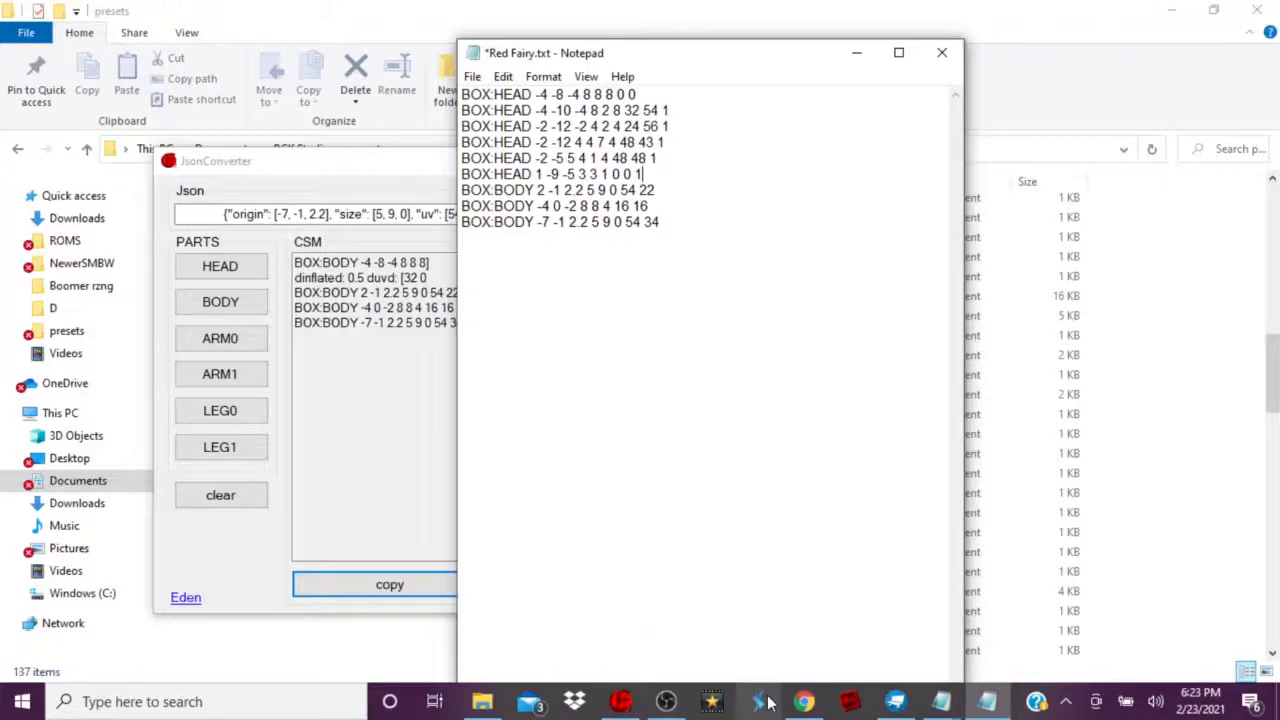
{"action": "mouse_move", "coordinate": [895, 703]}
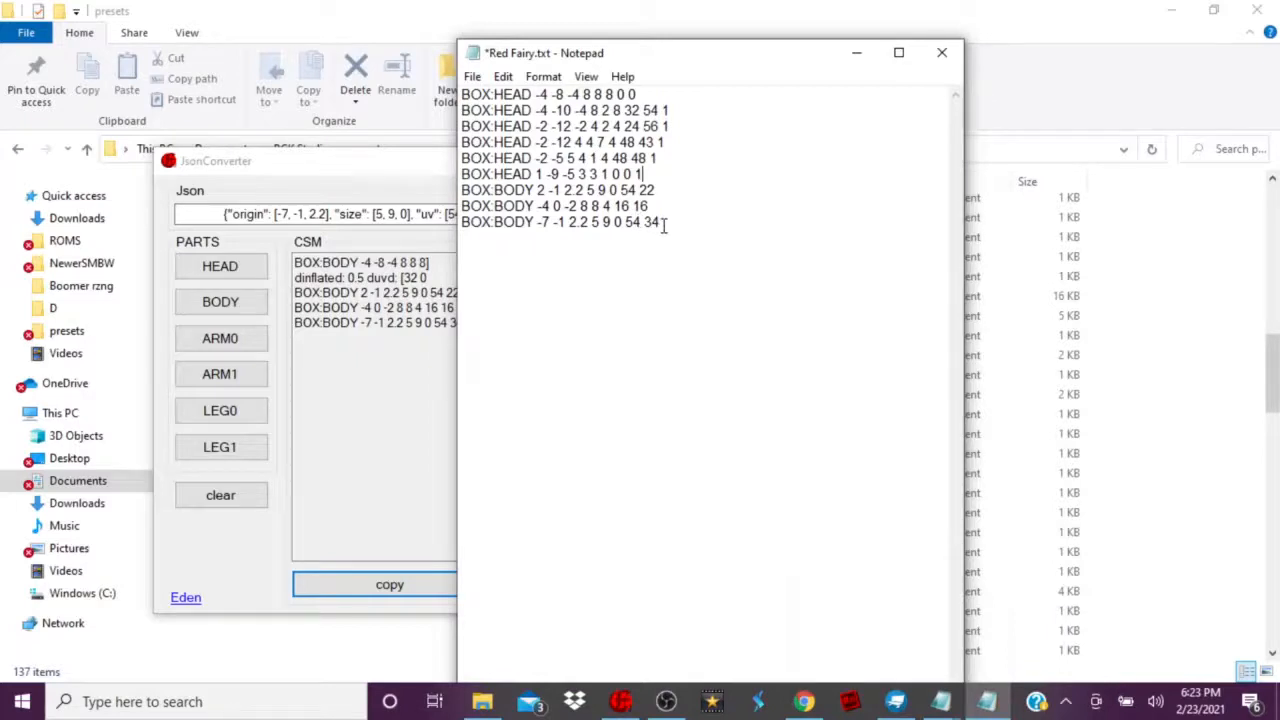
{"action": "left_click", "coordinate": [661, 190]}
{"action": "type", "text": "2"}
{"action": "type", "text": " 2"}
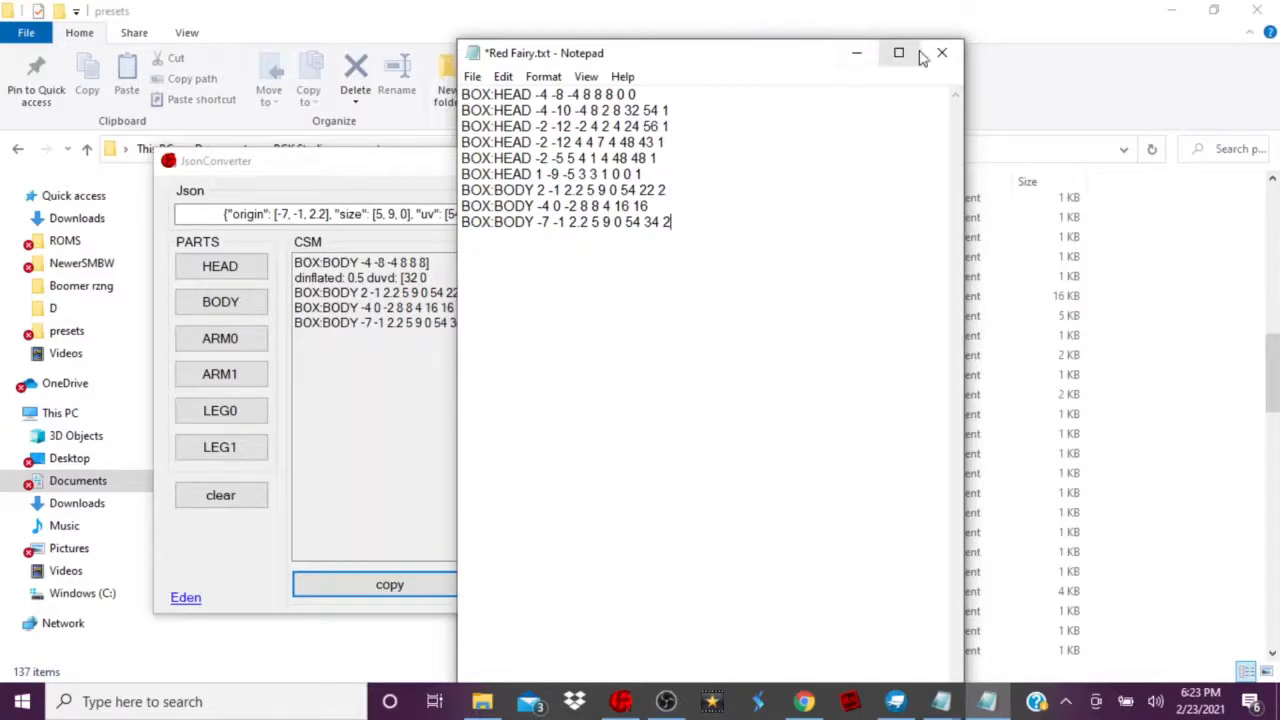
{"action": "left_click", "coordinate": [474, 76]}
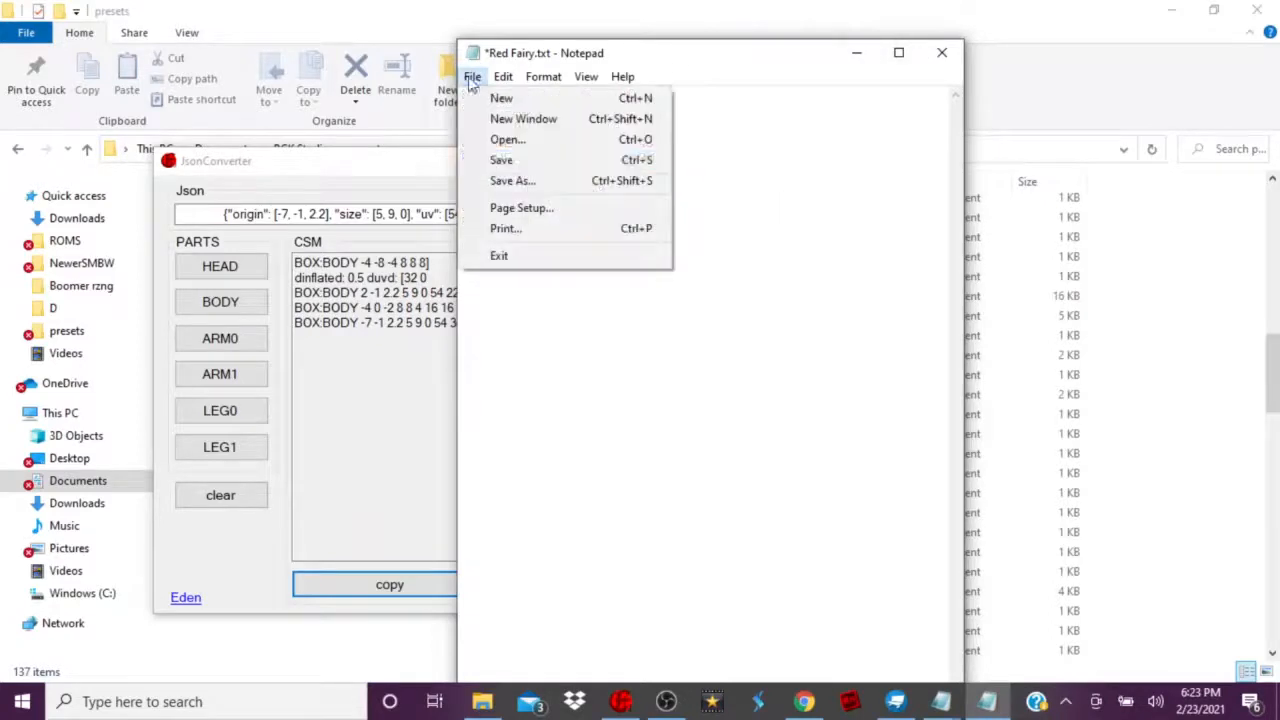
{"action": "left_click", "coordinate": [472, 163]}
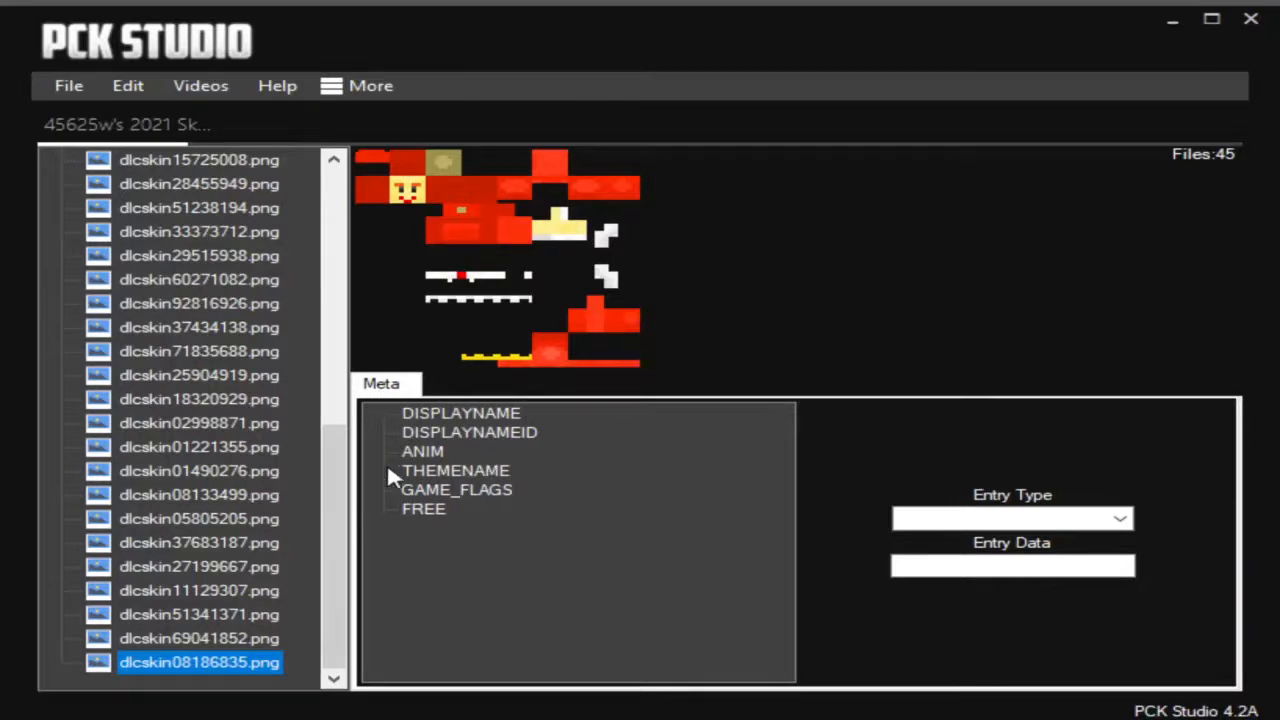
- Reselect dlcskin08186835.png in PCK Studio to reload its metadata entries
{"action": "left_click", "coordinate": [420, 452]}
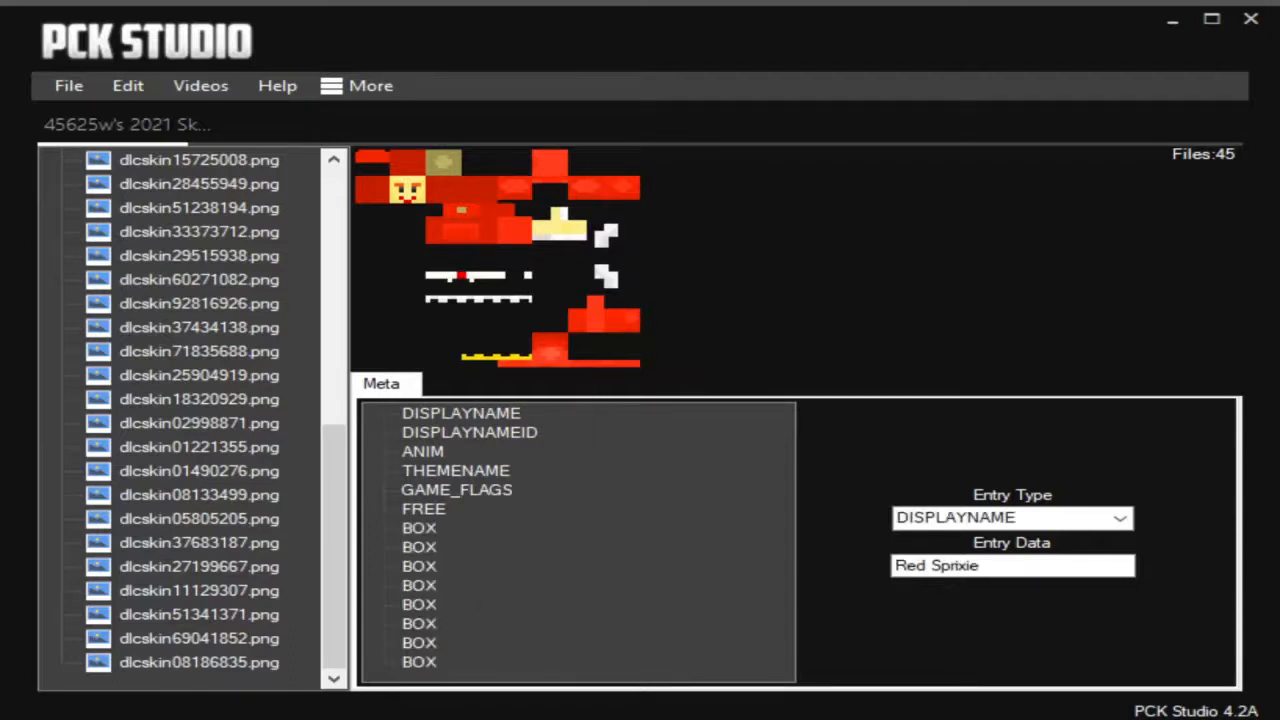
{"action": "left_click", "coordinate": [247, 642]}
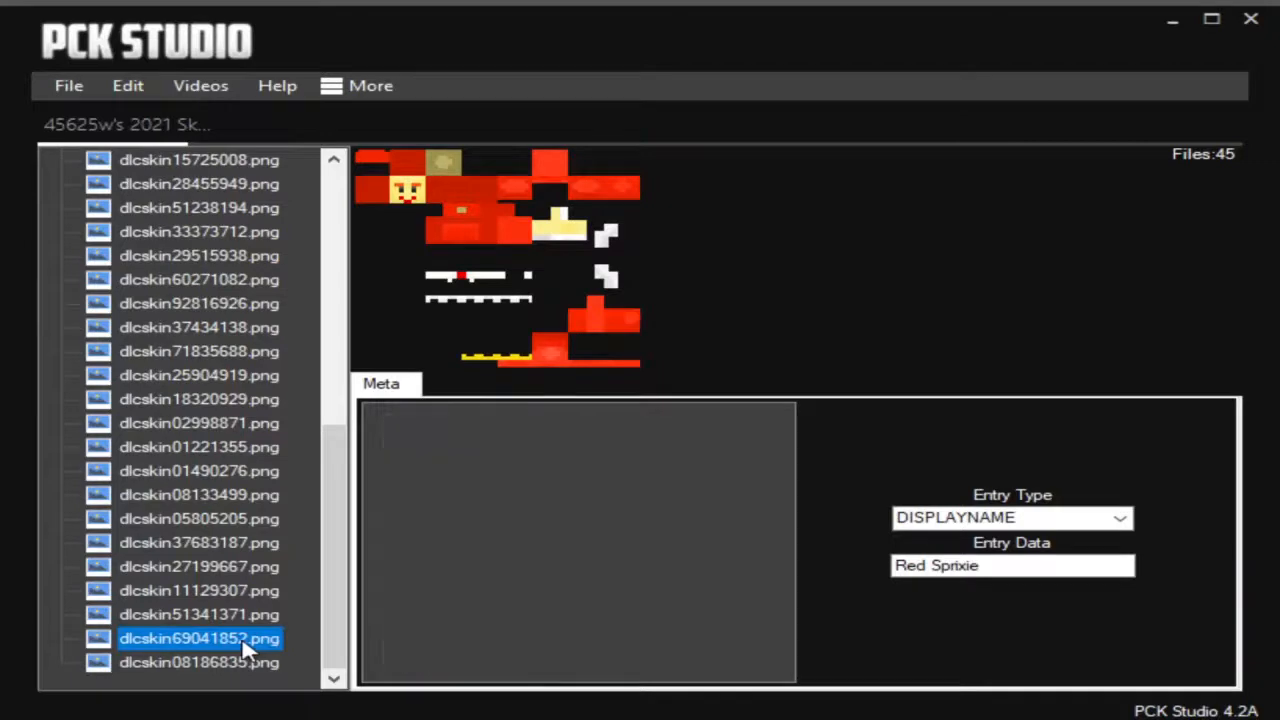
{"action": "left_click", "coordinate": [213, 662]}
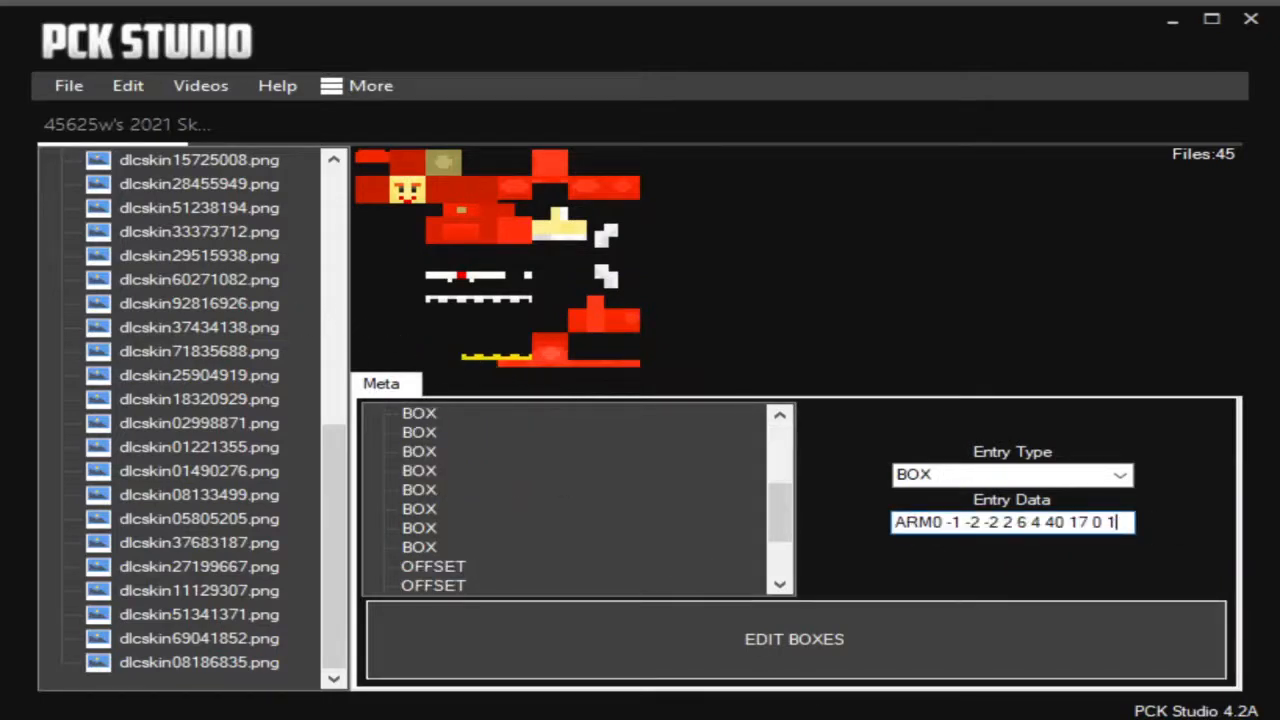
- Examine the entry data of the skin's ARM0 and BODY BOX entries
{"action": "left_click_drag", "start_coordinate": [1117, 523], "coordinate": [889, 526]}
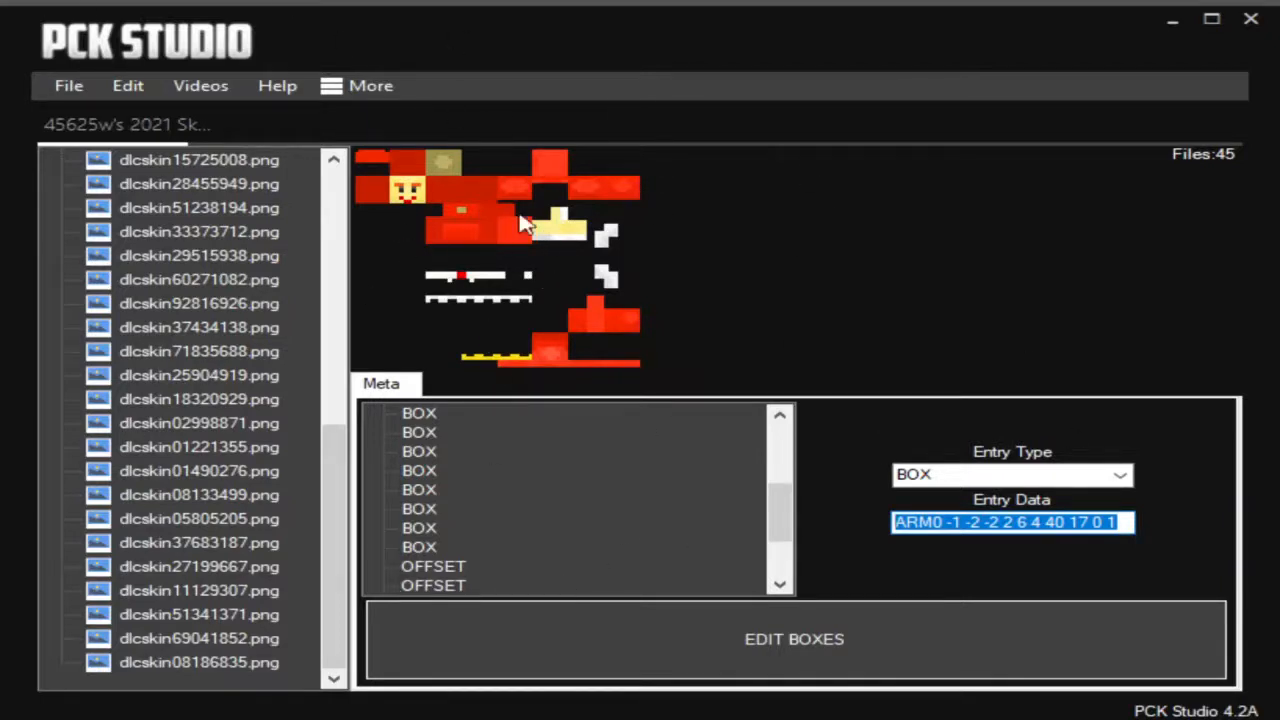
{"action": "left_click", "coordinate": [418, 471]}
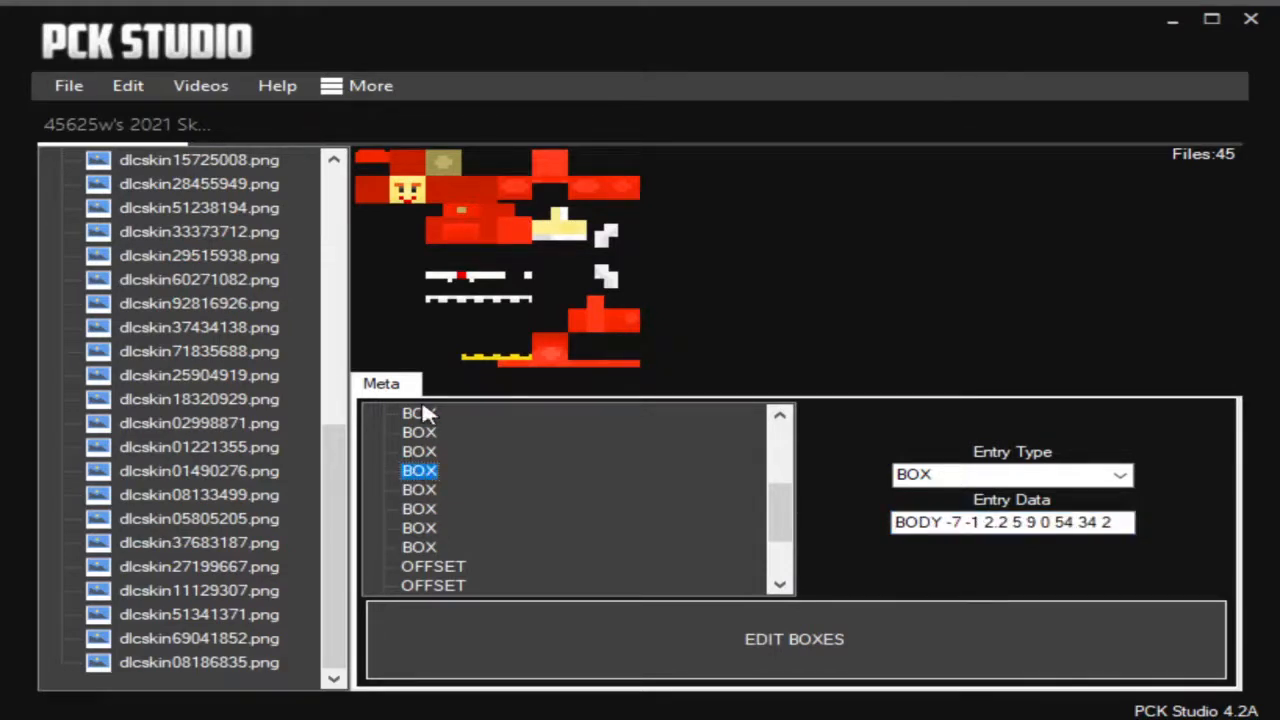
{"action": "left_click", "coordinate": [421, 433]}
{"action": "scroll", "coordinate": [442, 435], "scroll_direction": "up", "scroll_amount": 3}
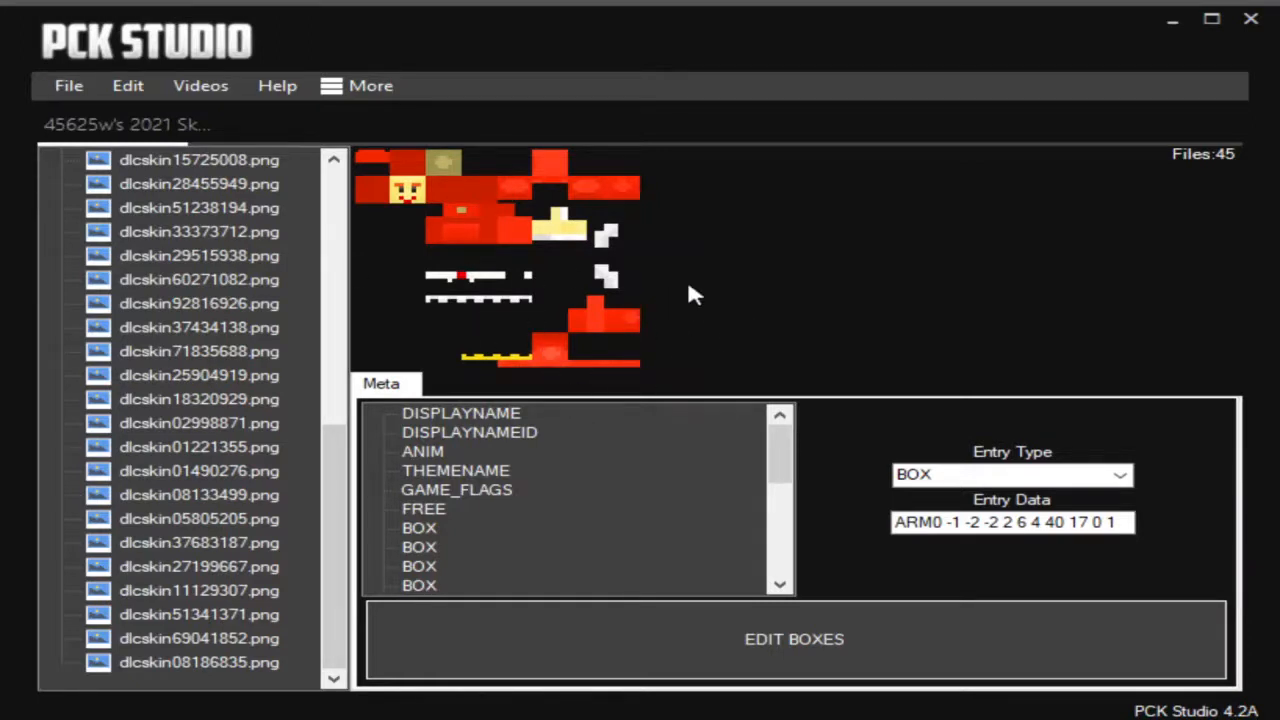
- Browse the pack's other skins and their metadata for one with a reusable ANIM entry
{"action": "scroll", "coordinate": [212, 275], "scroll_direction": "up", "scroll_amount": 6}
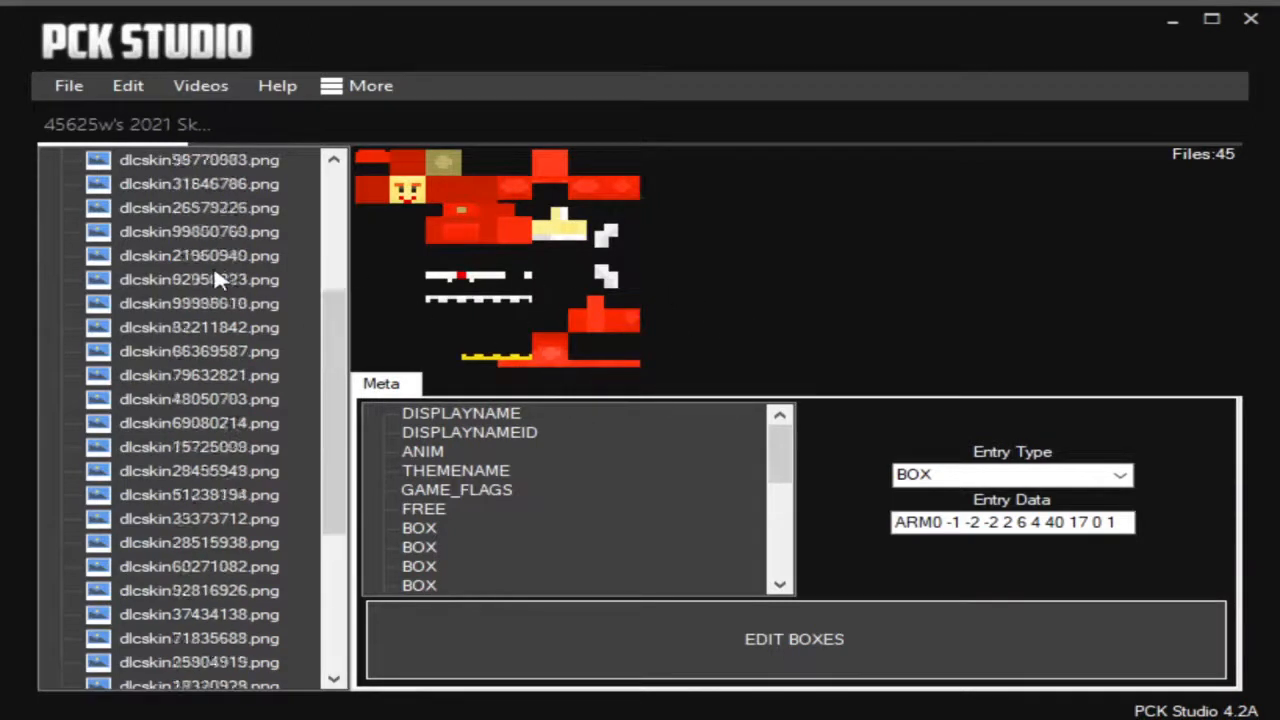
{"action": "scroll", "coordinate": [224, 258], "scroll_direction": "up", "scroll_amount": 2}
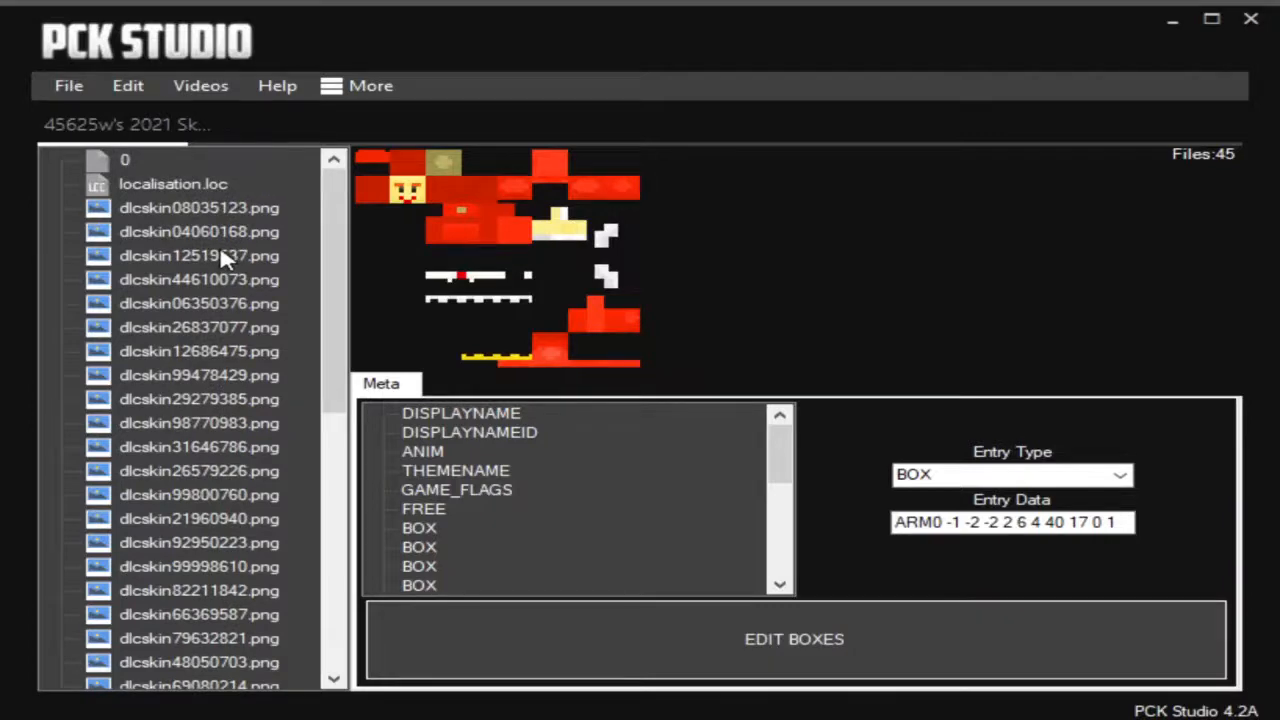
{"action": "left_click", "coordinate": [221, 254]}
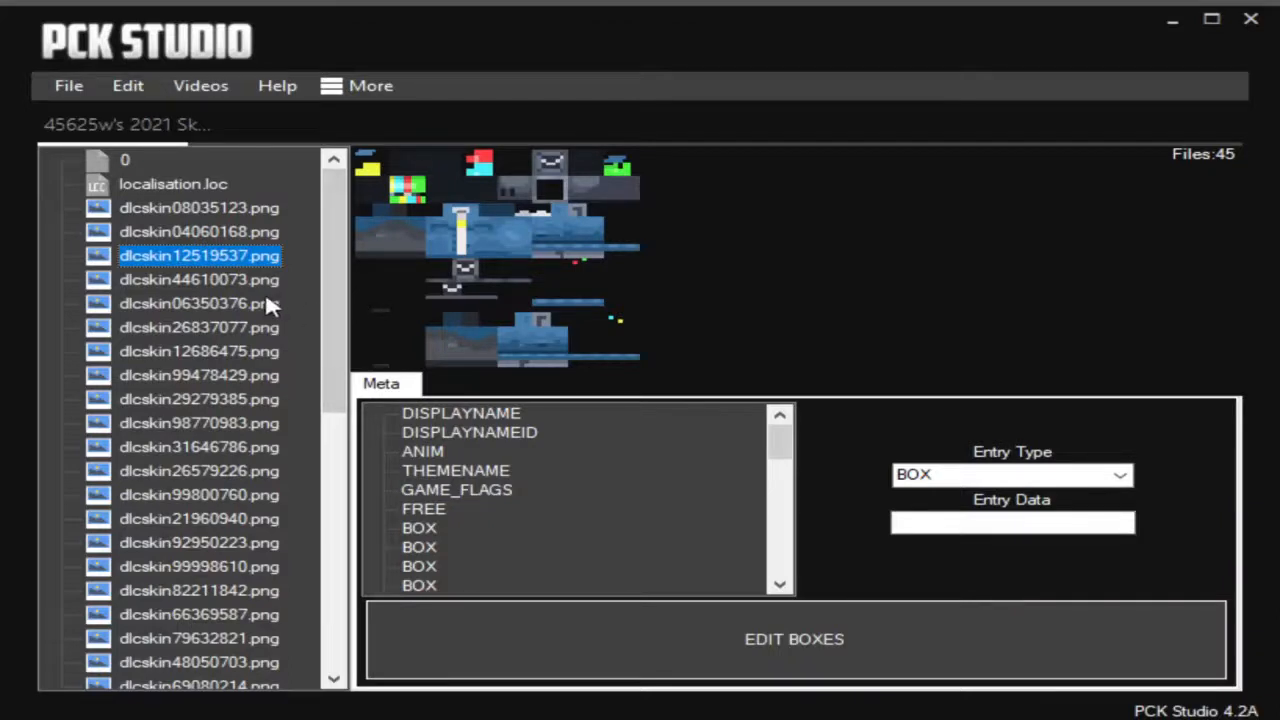
{"action": "left_click", "coordinate": [226, 400]}
{"action": "scroll", "coordinate": [212, 503], "scroll_direction": "down", "scroll_amount": 6}
{"action": "left_click", "coordinate": [223, 447]}
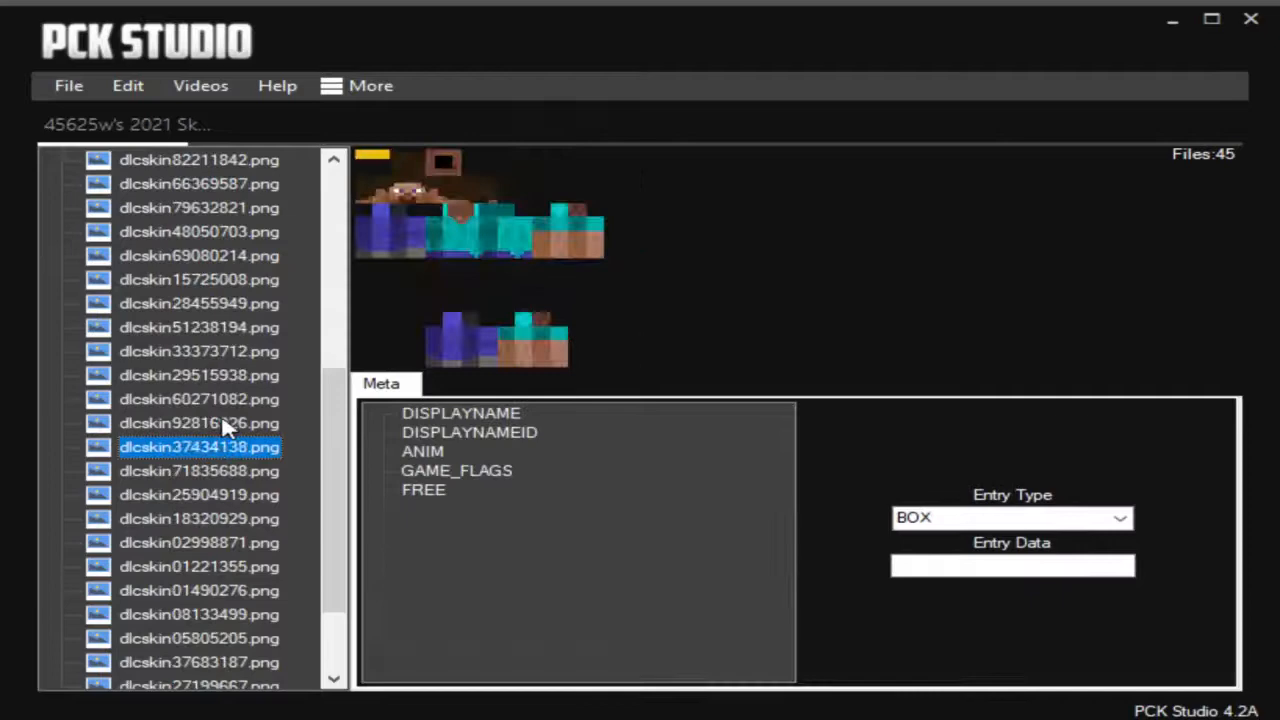
{"action": "left_click", "coordinate": [240, 376]}
{"action": "left_click", "coordinate": [245, 352]}
{"action": "left_click", "coordinate": [245, 328]}
{"action": "left_click", "coordinate": [237, 302]}
{"action": "left_click", "coordinate": [238, 280]}
{"action": "left_click", "coordinate": [180, 232]}
{"action": "left_click", "coordinate": [160, 183]}
{"action": "left_click", "coordinate": [140, 160]}
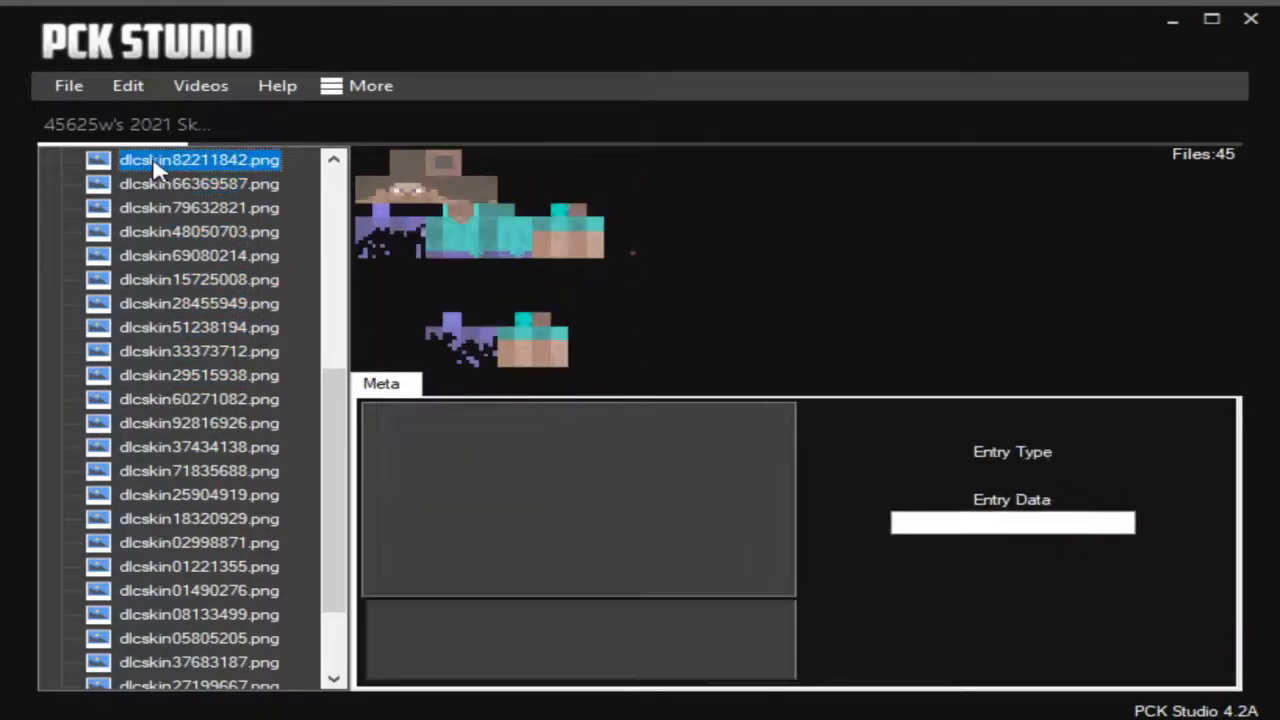
{"action": "left_click", "coordinate": [191, 305]}
{"action": "left_click", "coordinate": [183, 210]}
{"action": "left_click", "coordinate": [185, 184]}
- Copy the ANIM entry data 0x7ef8f810 from dlcskin82211842.png
{"action": "left_click", "coordinate": [180, 161]}
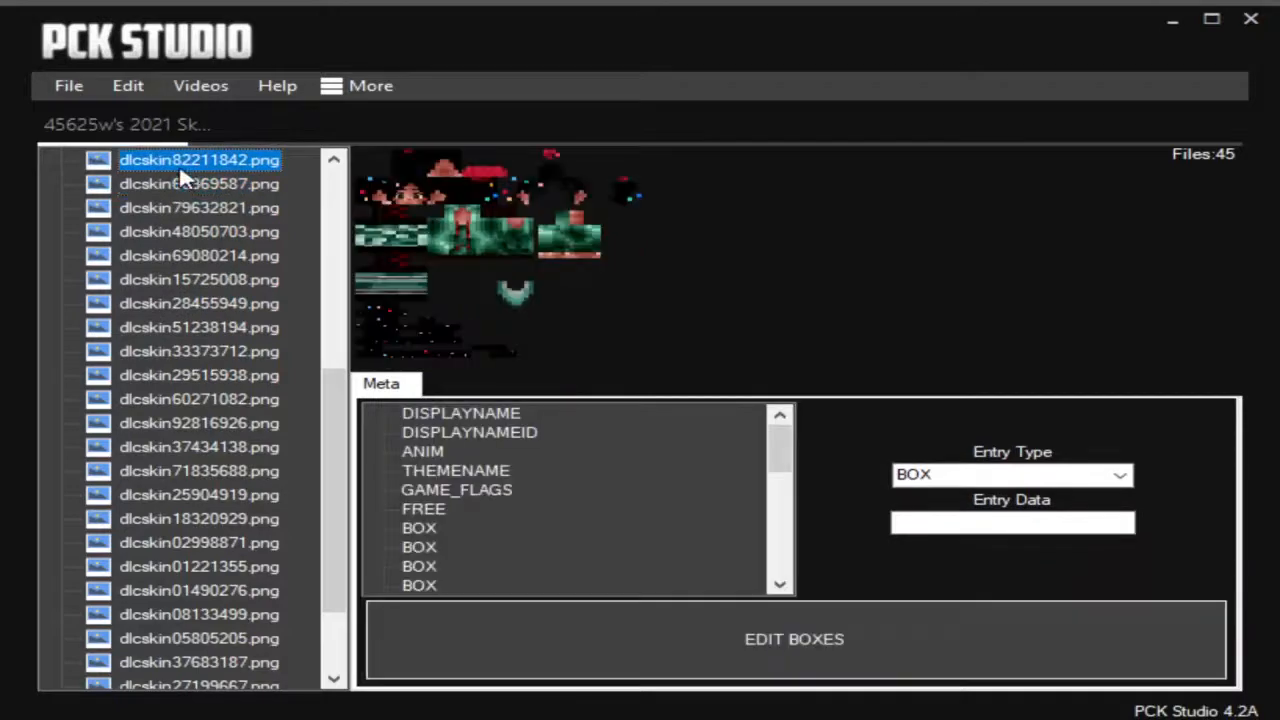
{"action": "left_click", "coordinate": [418, 453]}
{"action": "double_click", "coordinate": [930, 522]}
{"action": "key", "text": "ctrl+c"}
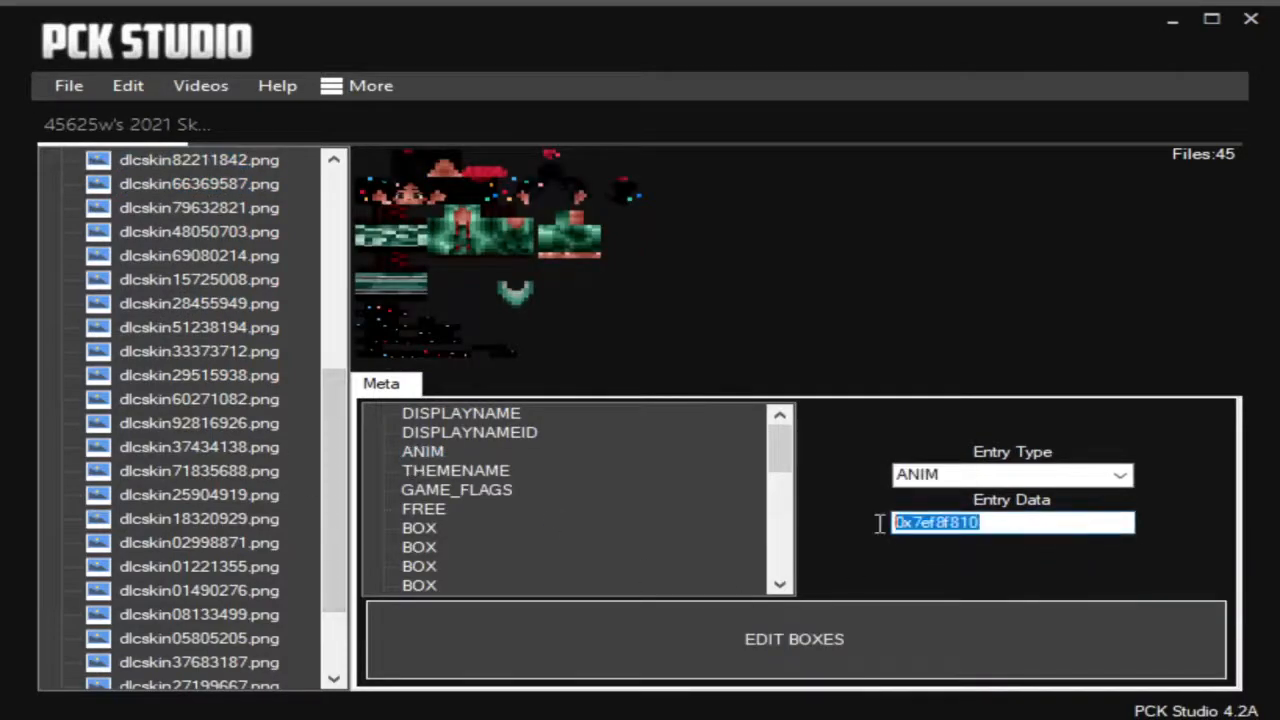
- Replace the ANIM entry data of dlcskin08186835.png with the copied value 0x7ef8f810
{"action": "scroll", "coordinate": [46, 475], "scroll_direction": "down", "scroll_amount": 2}
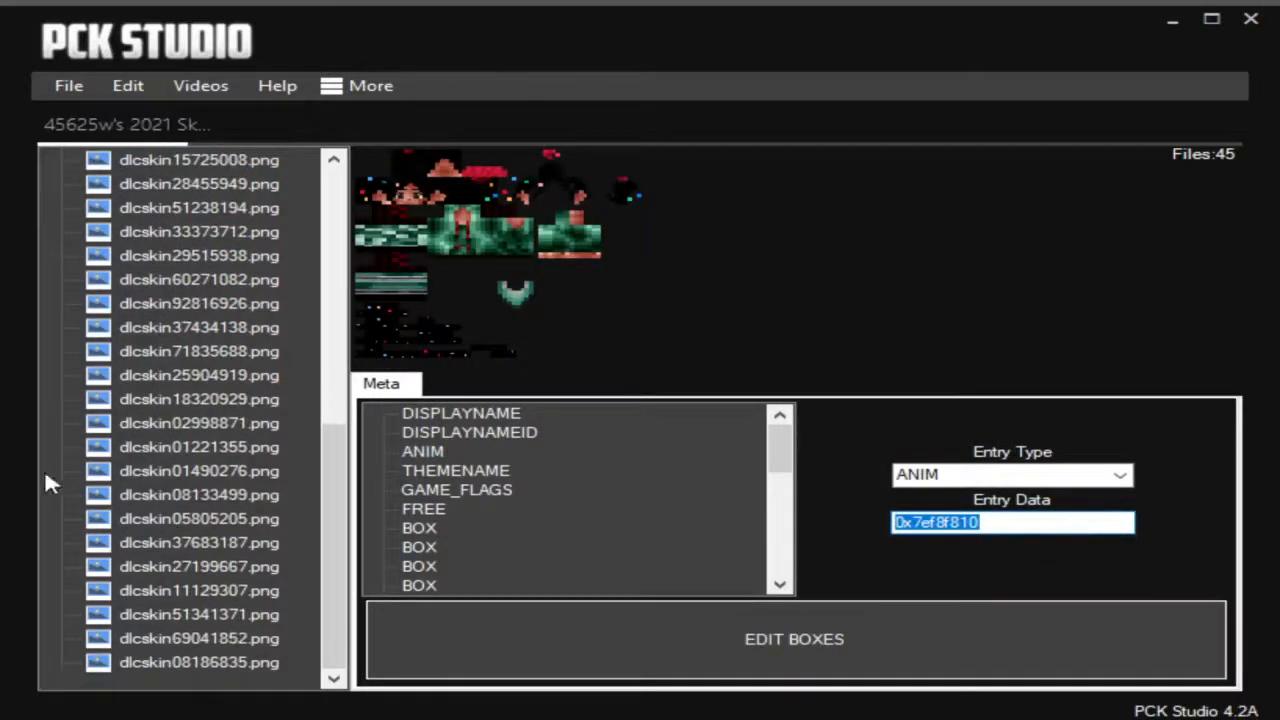
{"action": "left_click", "coordinate": [210, 638]}
{"action": "left_click", "coordinate": [255, 662]}
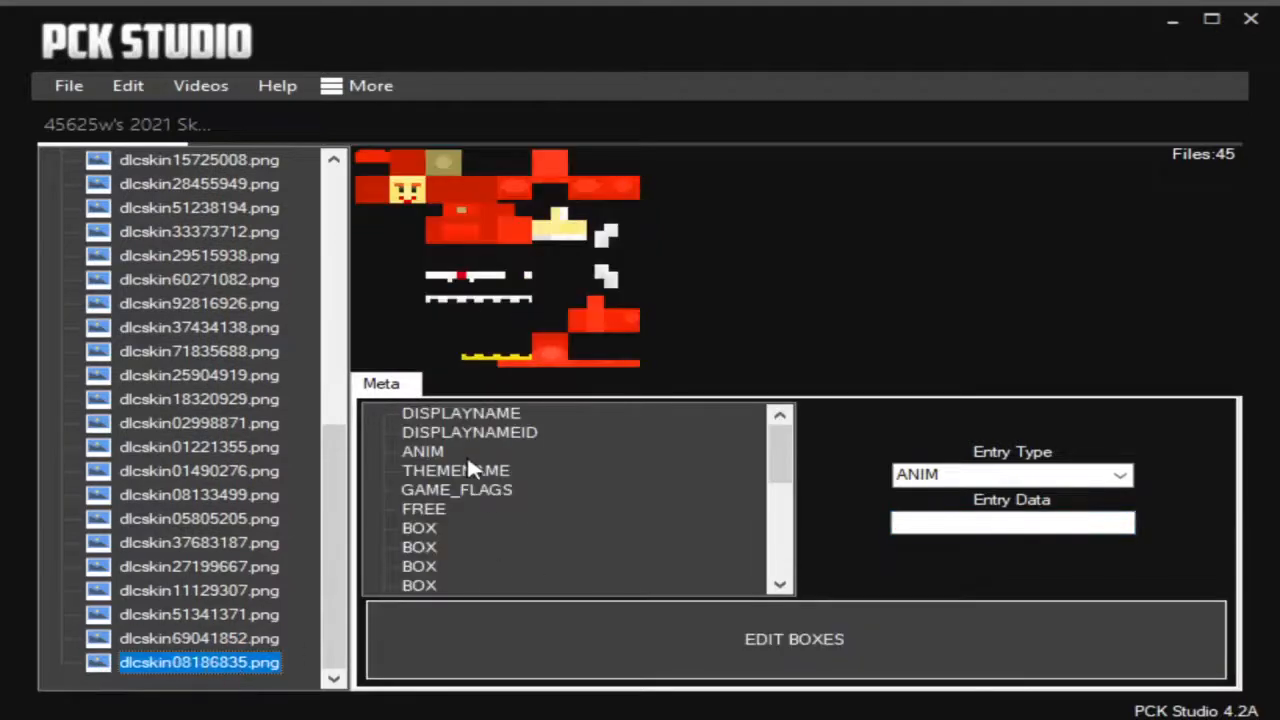
{"action": "left_click", "coordinate": [422, 451]}
{"action": "left_click_drag", "start_coordinate": [961, 522], "coordinate": [914, 523]}
{"action": "key", "text": "ctrl+a"}
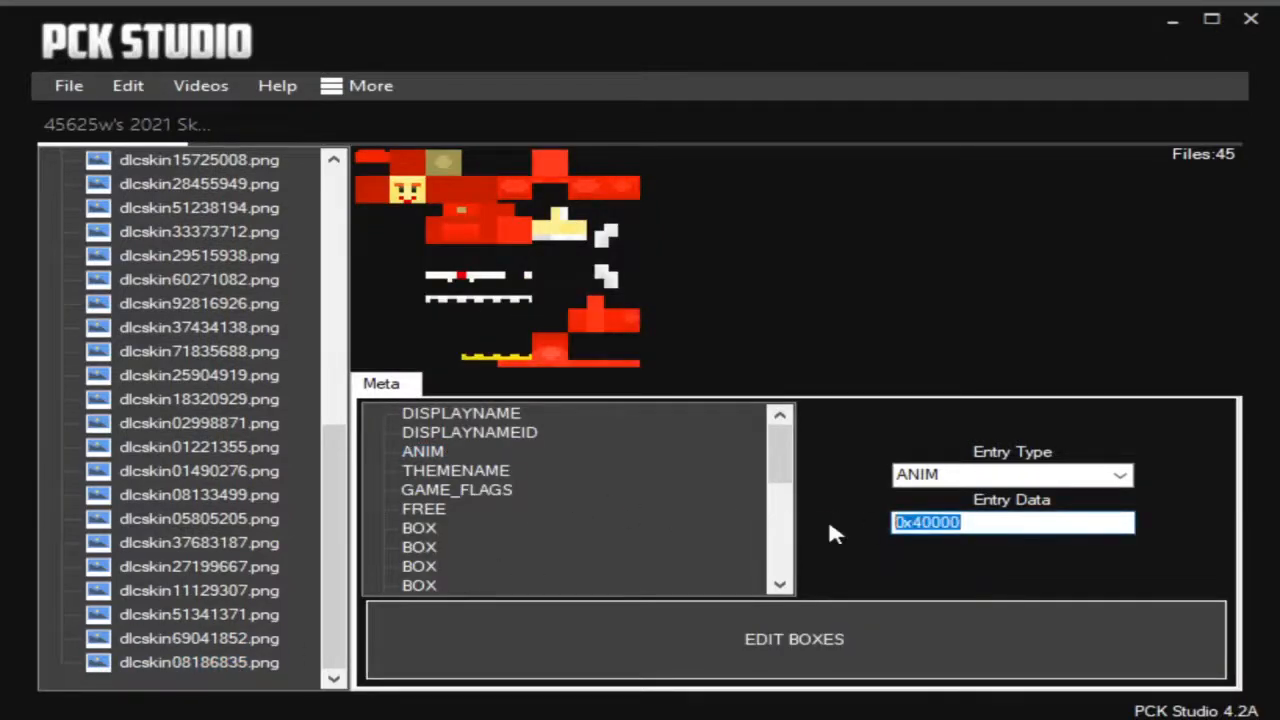
{"action": "key", "text": "ctrl+v"}
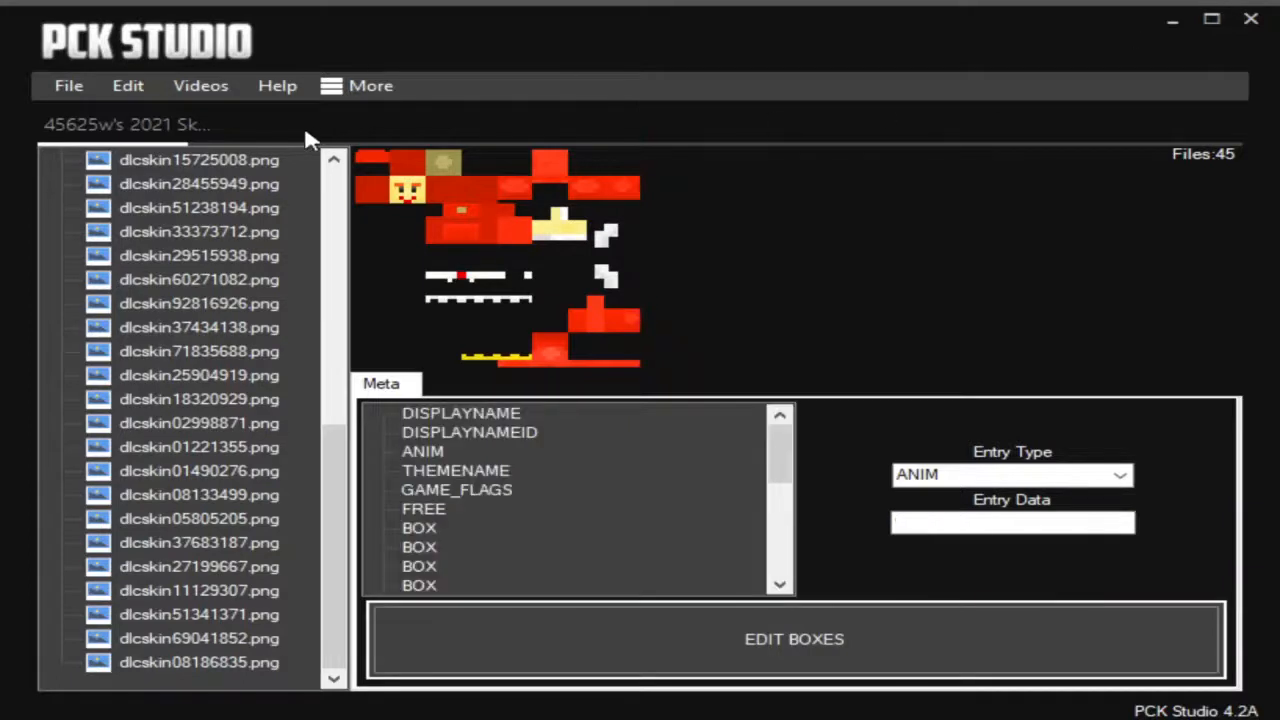
- Save the skin pack with the updated custom skin metadata
{"action": "left_click", "coordinate": [63, 96]}
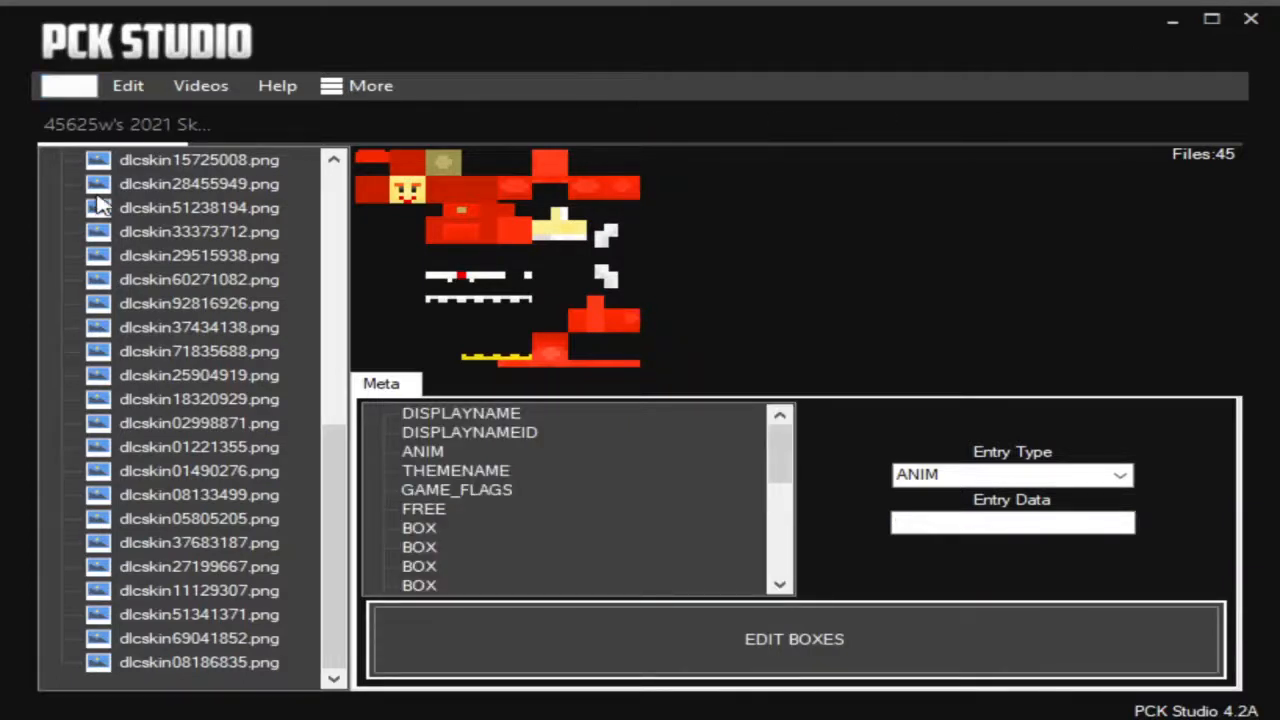
{"action": "left_click", "coordinate": [99, 197]}
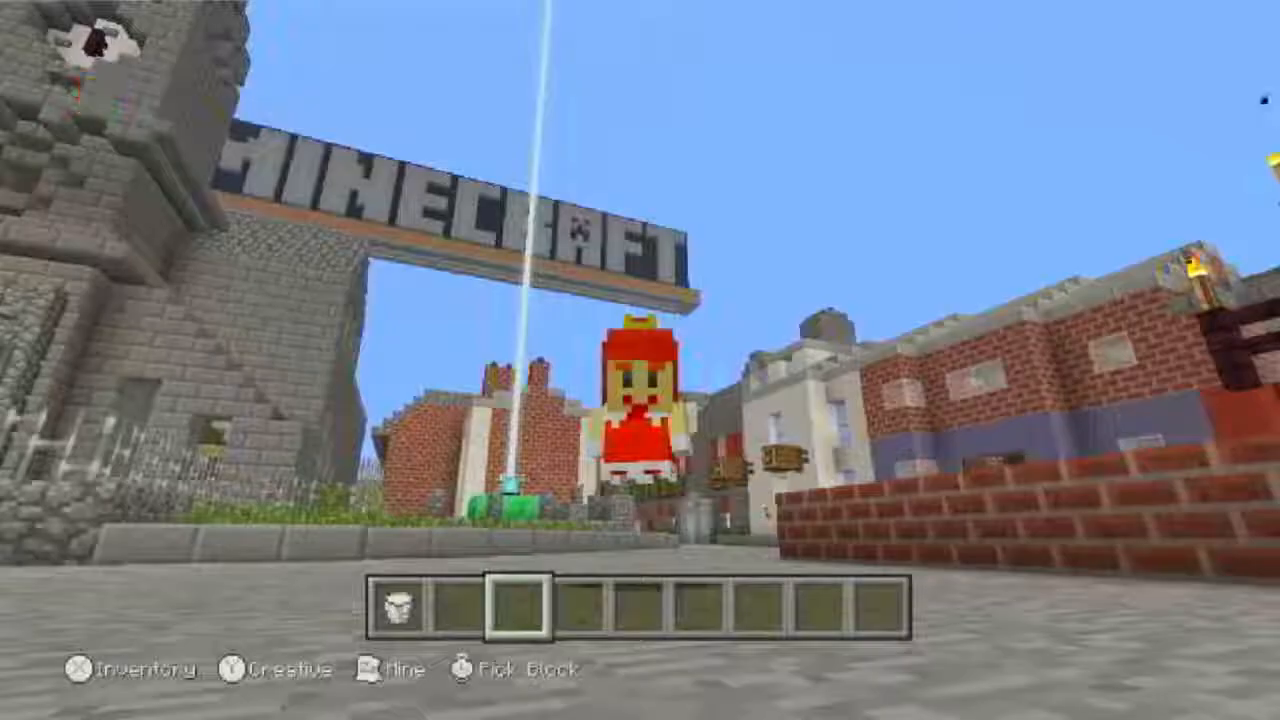
- Switch to Minecraft and add a diamond helmet, leggings, boots and chestplate from Tools, Weapons & Armor to the hotbar
{"action": "key", "text": "e"}
{"action": "key", "text": "Right"}
{"action": "key", "text": "Right"}
{"action": "key", "text": "Right"}
{"action": "key", "text": "Right"}
{"action": "key", "text": "Right"}
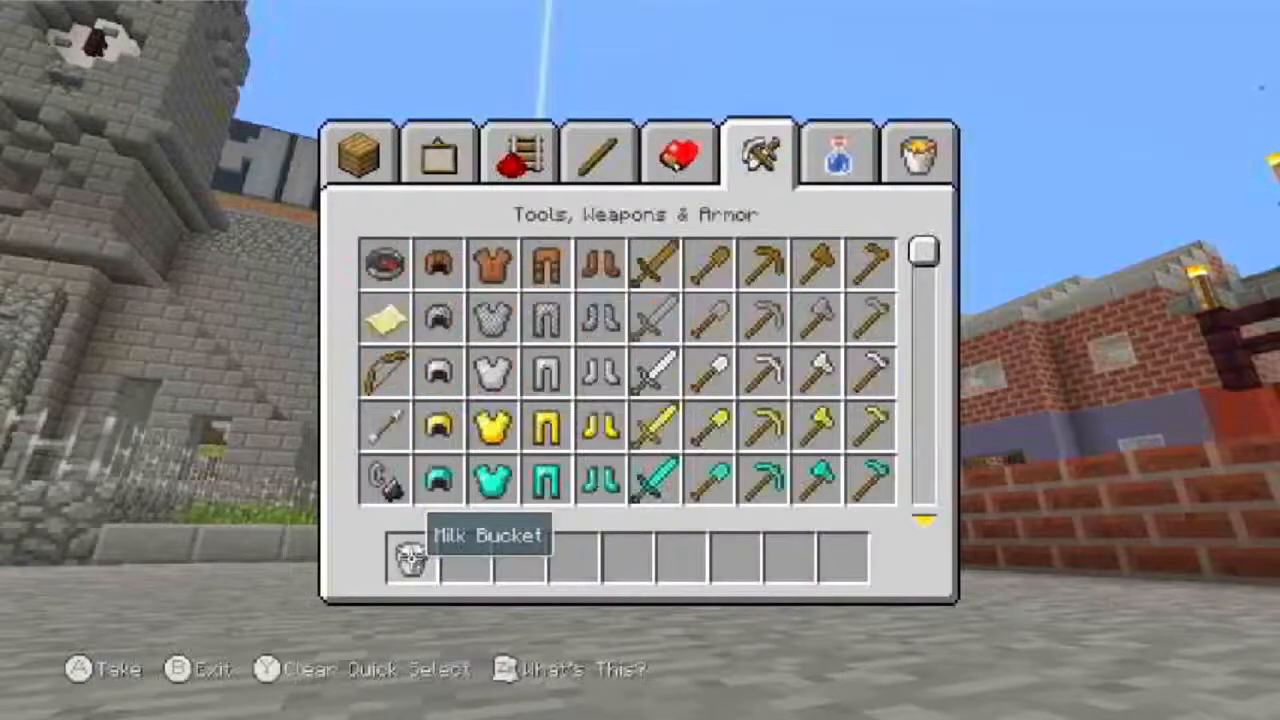
{"action": "key", "text": "Left"}
{"action": "key", "text": "Right"}
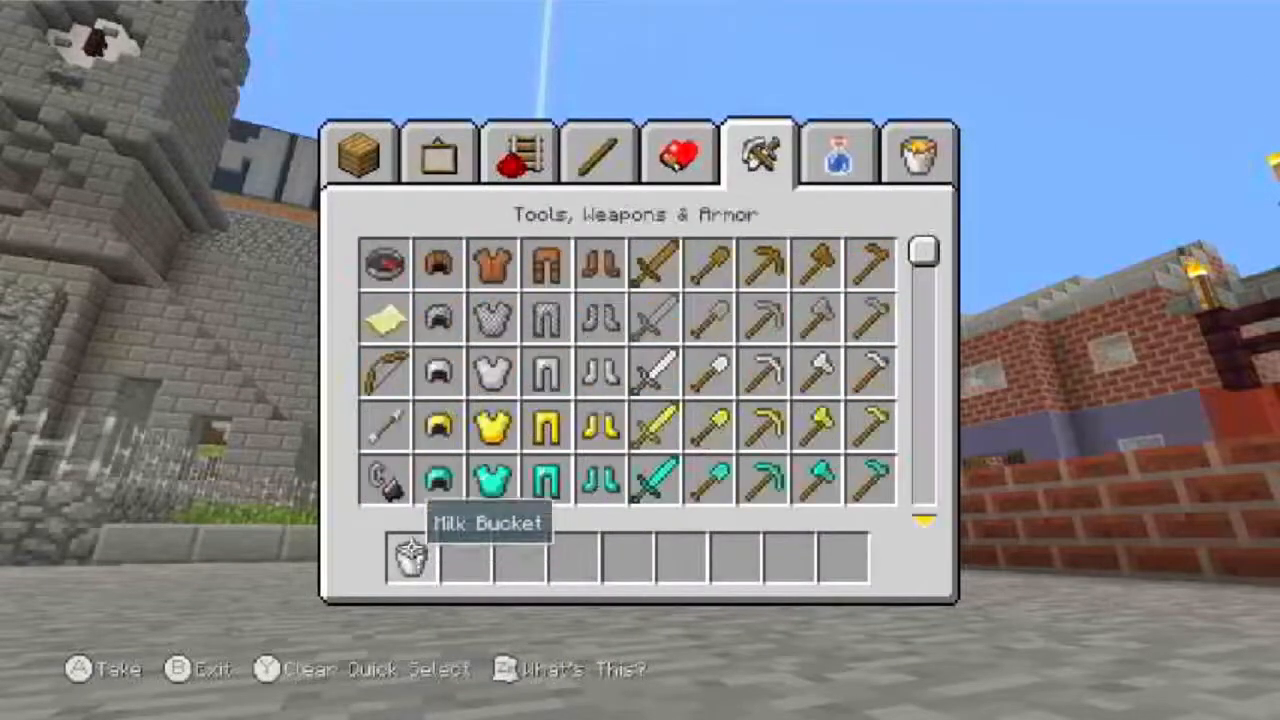
{"action": "left_click", "coordinate": [437, 480]}
{"action": "left_click", "coordinate": [545, 480]}
{"action": "left_click", "coordinate": [545, 480]}
{"action": "left_click", "coordinate": [600, 480]}
{"action": "left_click", "coordinate": [491, 480]}
{"action": "key", "text": "Escape"}
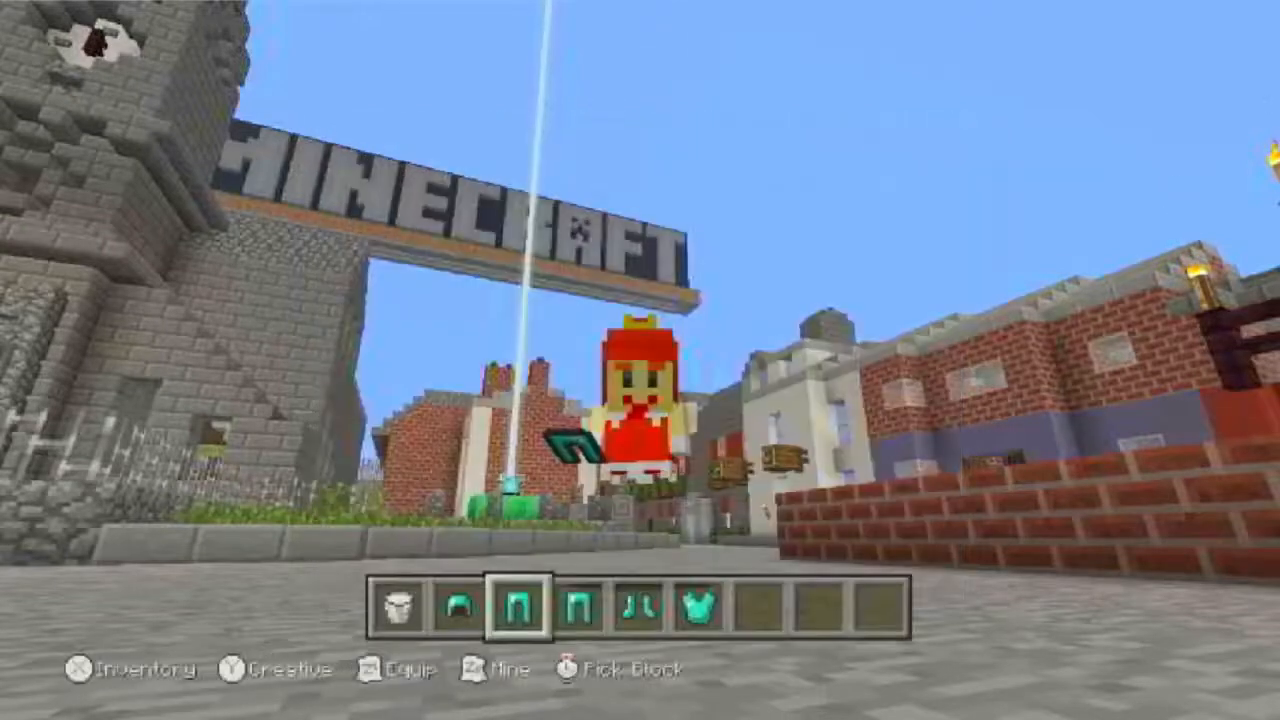
- Equip the character with the diamond helmet, chestplate, leggings and boots and inspect how the armor fits the custom skin
{"action": "key", "text": "e"}
{"action": "left_click", "coordinate": [512, 533], "text": "shift"}
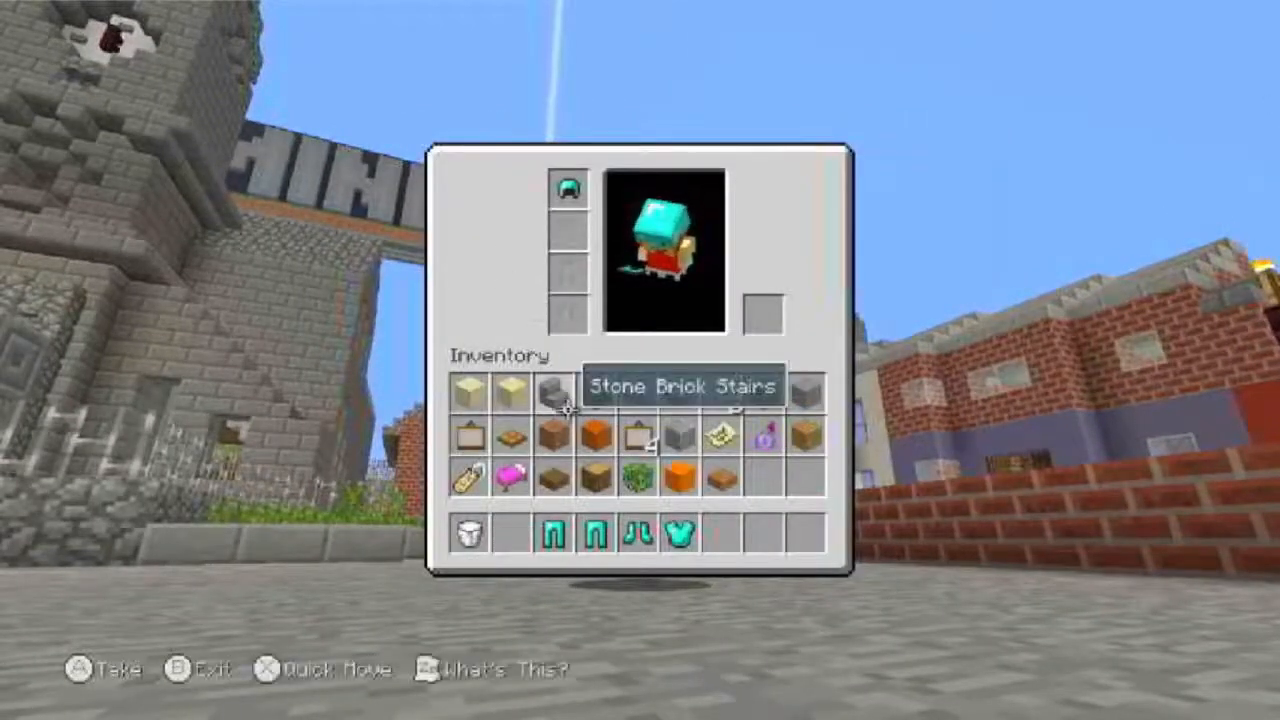
{"action": "left_click", "coordinate": [679, 533], "text": "shift"}
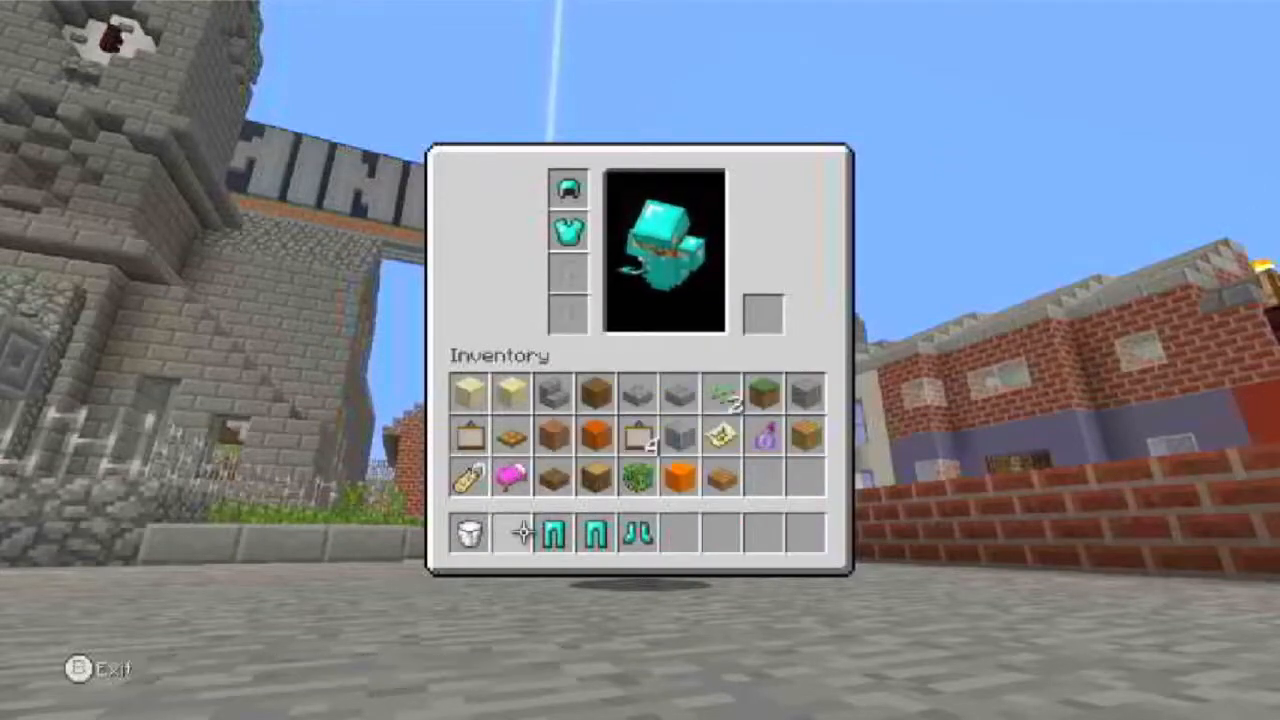
{"action": "left_click", "coordinate": [553, 533], "text": "shift"}
{"action": "left_click", "coordinate": [637, 533], "text": "shift"}
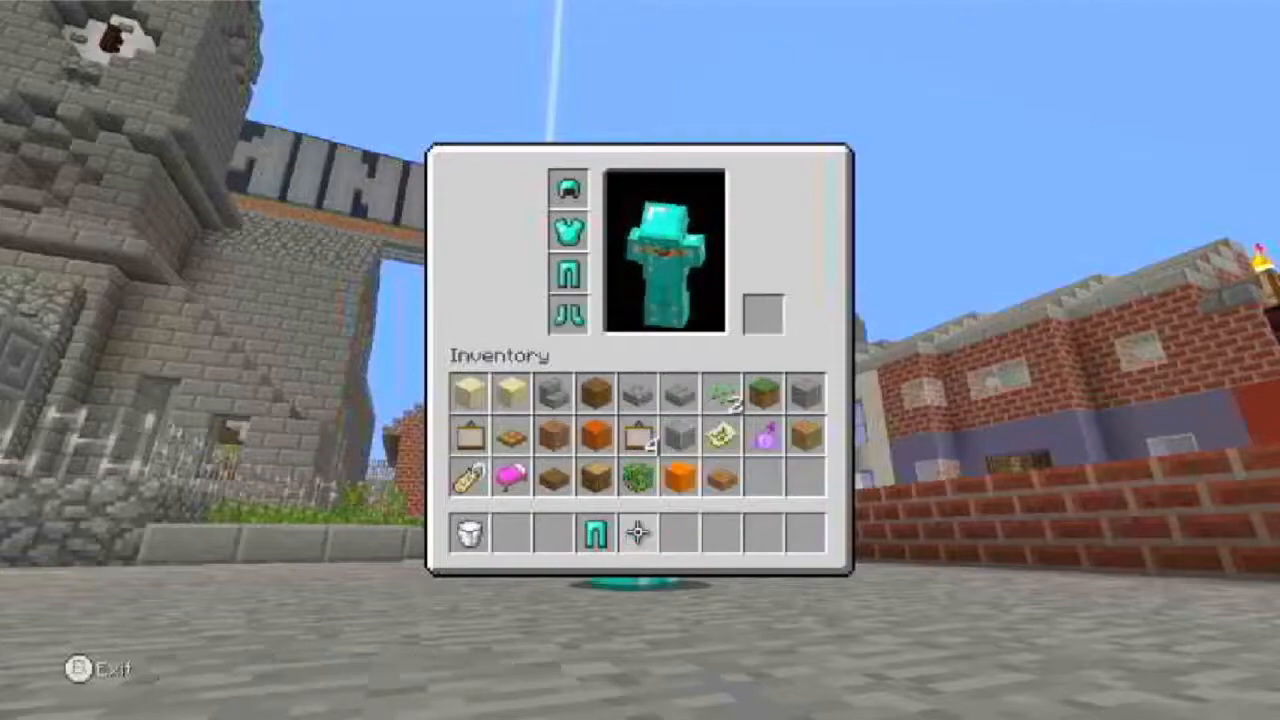
{"action": "key", "text": "Escape"}
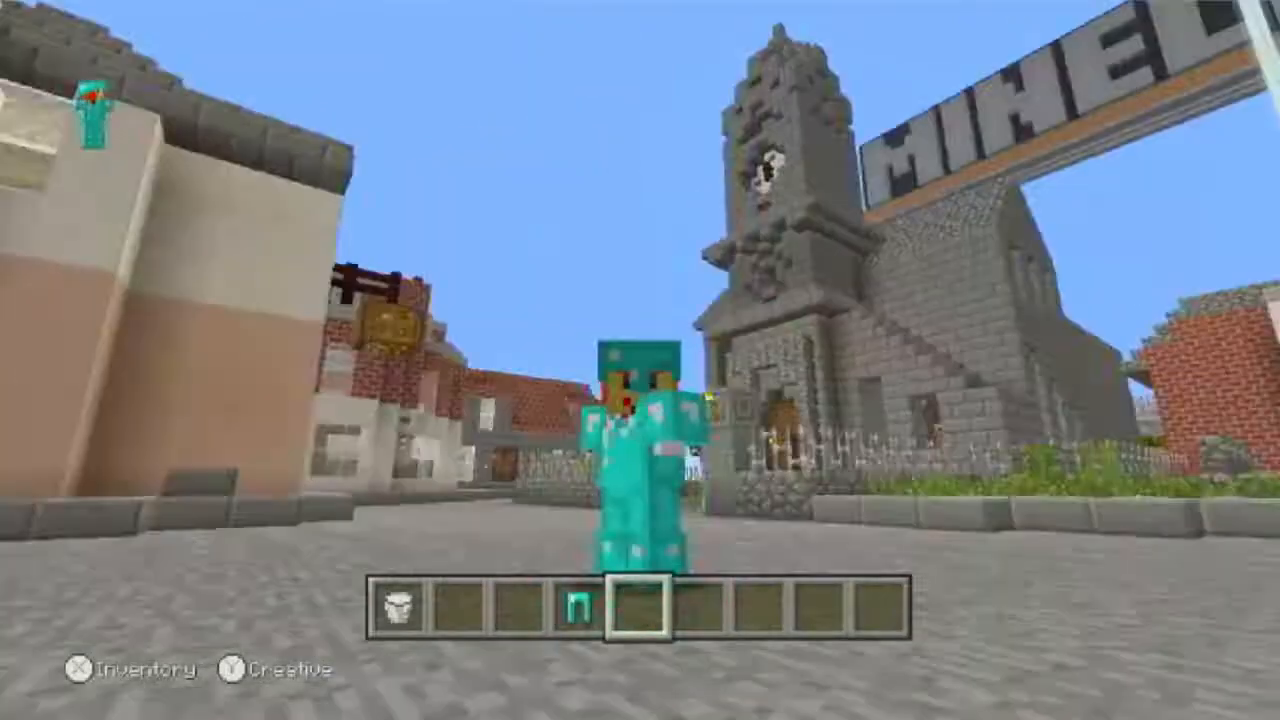
{"action": "key", "text": "w"}
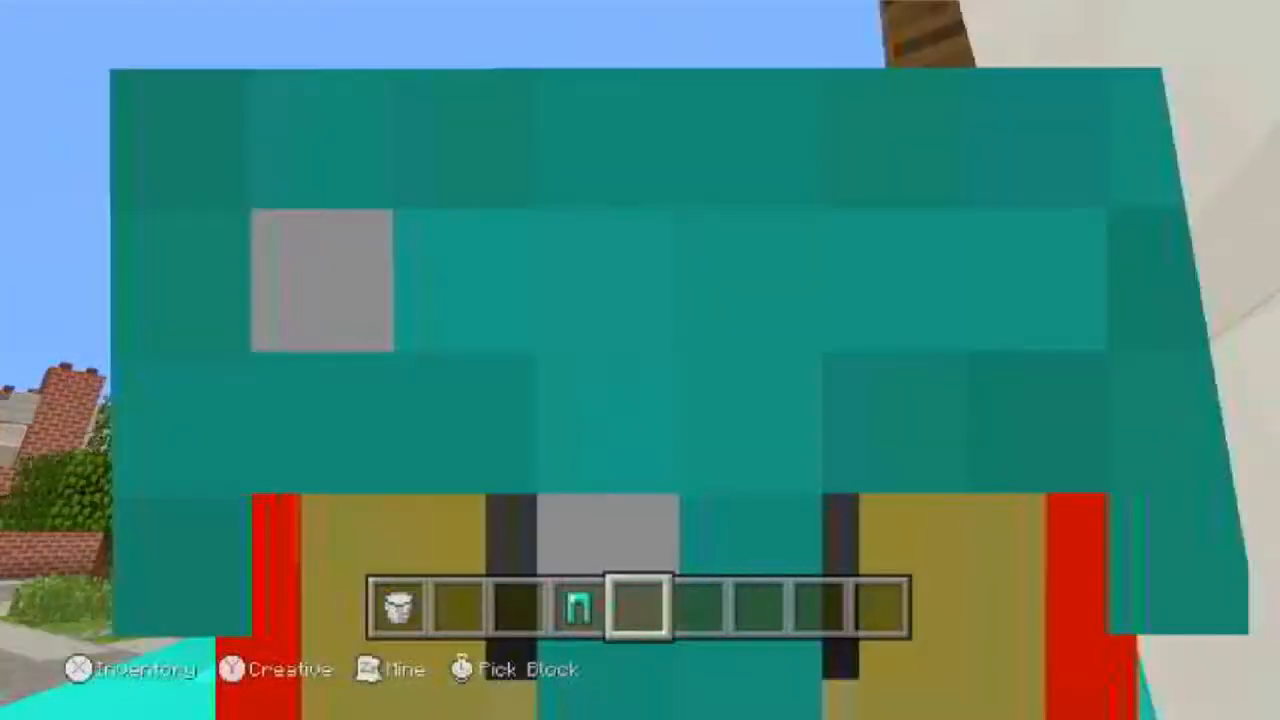
- Remove all the diamond armor from the character and return to the world
{"action": "key", "text": "e"}
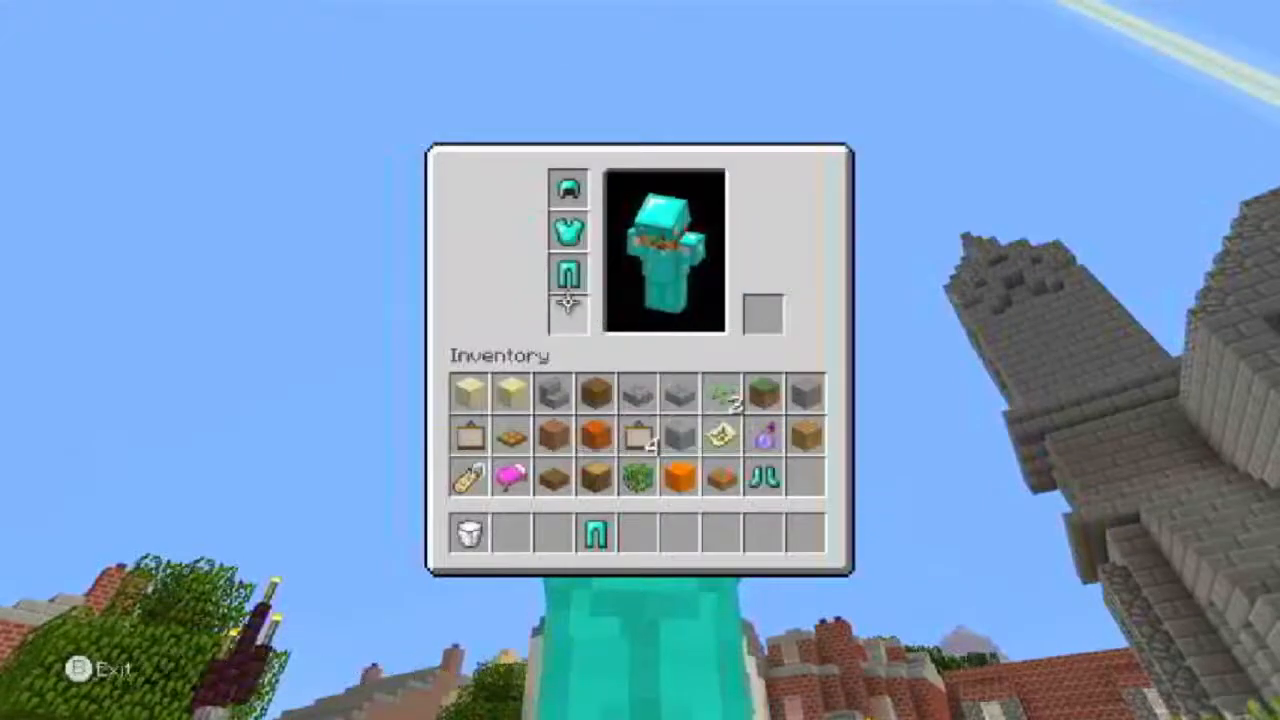
{"action": "left_click", "coordinate": [568, 273], "text": "shift"}
{"action": "left_click", "coordinate": [568, 229], "text": "shift"}
{"action": "left_click", "coordinate": [568, 189], "text": "shift"}
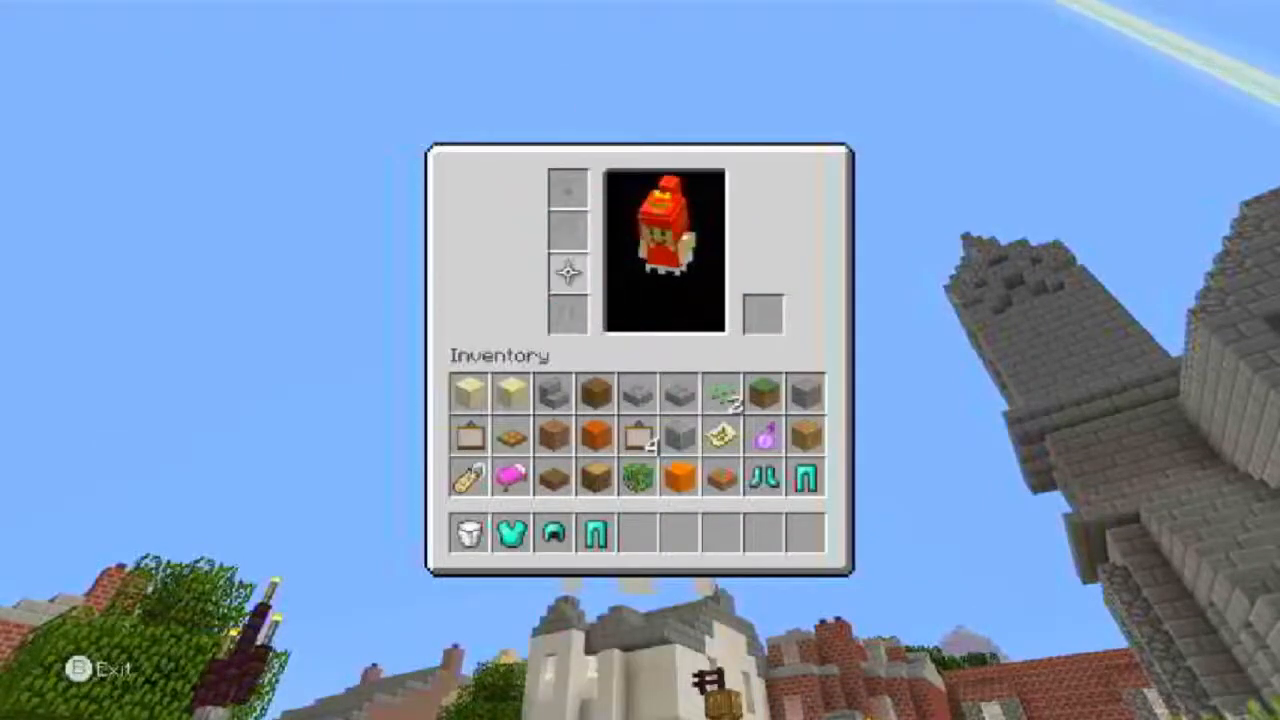
{"action": "key", "text": "Escape"}
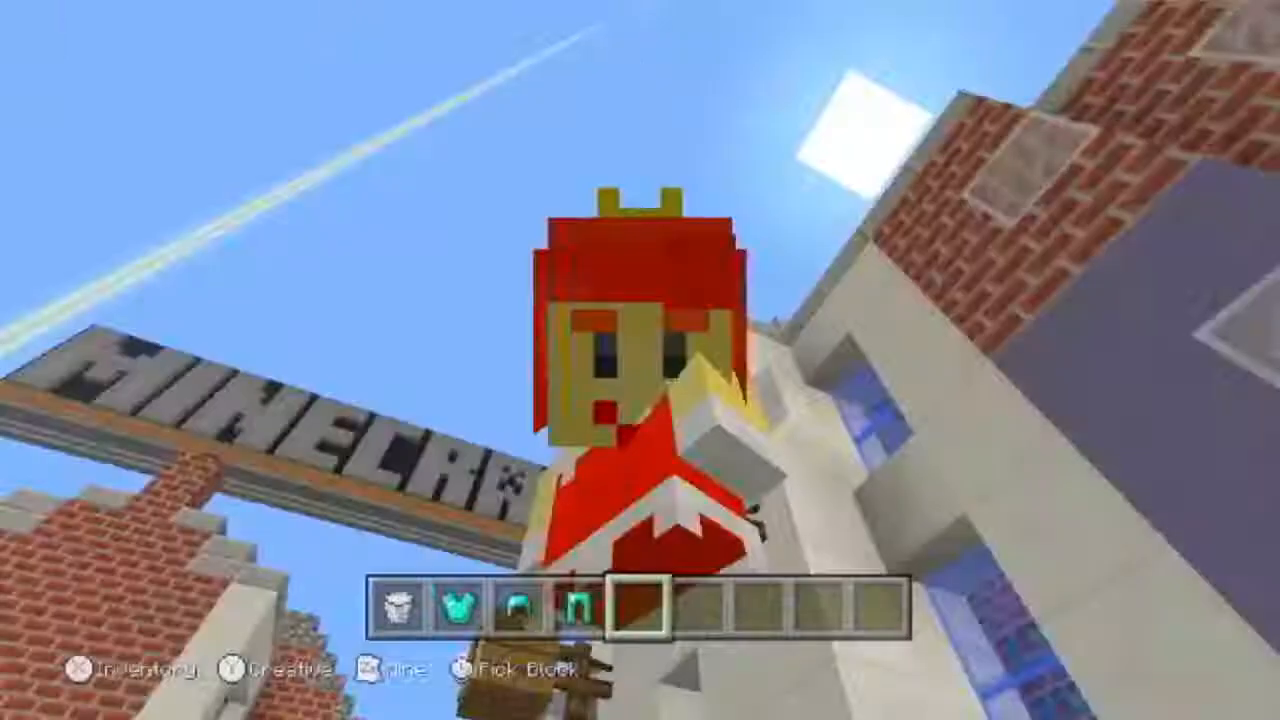
- Check the Red Sprixie skin in the skin selector under 45625w's 2021 Skin Pack, and return to the world to view the character
{"action": "key", "text": "Escape"}
{"action": "key", "text": "Return"}
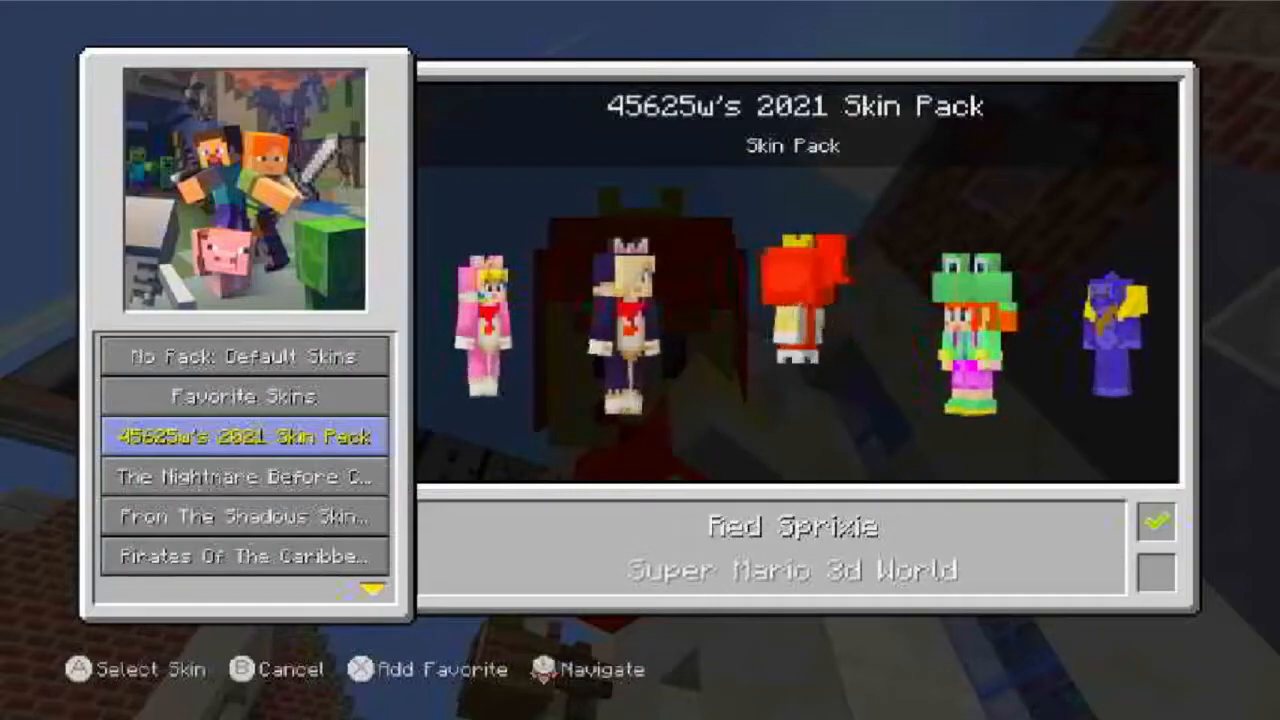
{"action": "key", "text": "Escape"}
{"action": "key", "text": "Escape"}
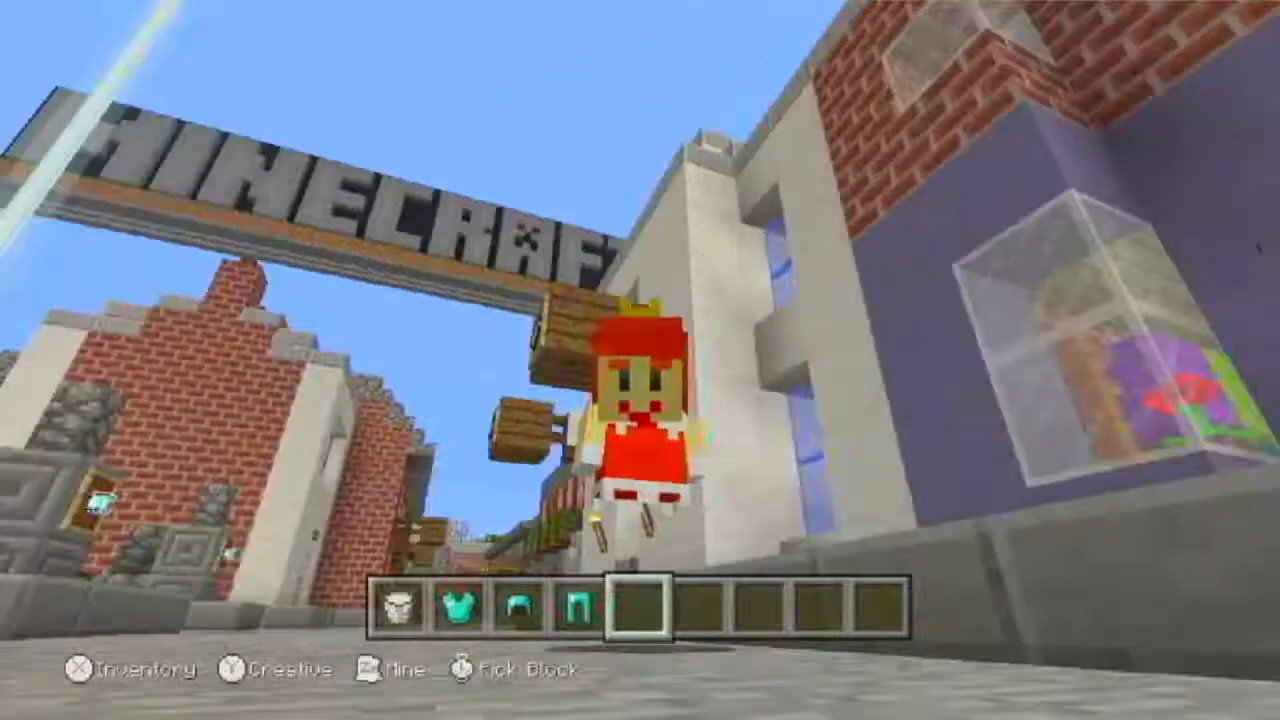
{"action": "key", "text": "F5"}
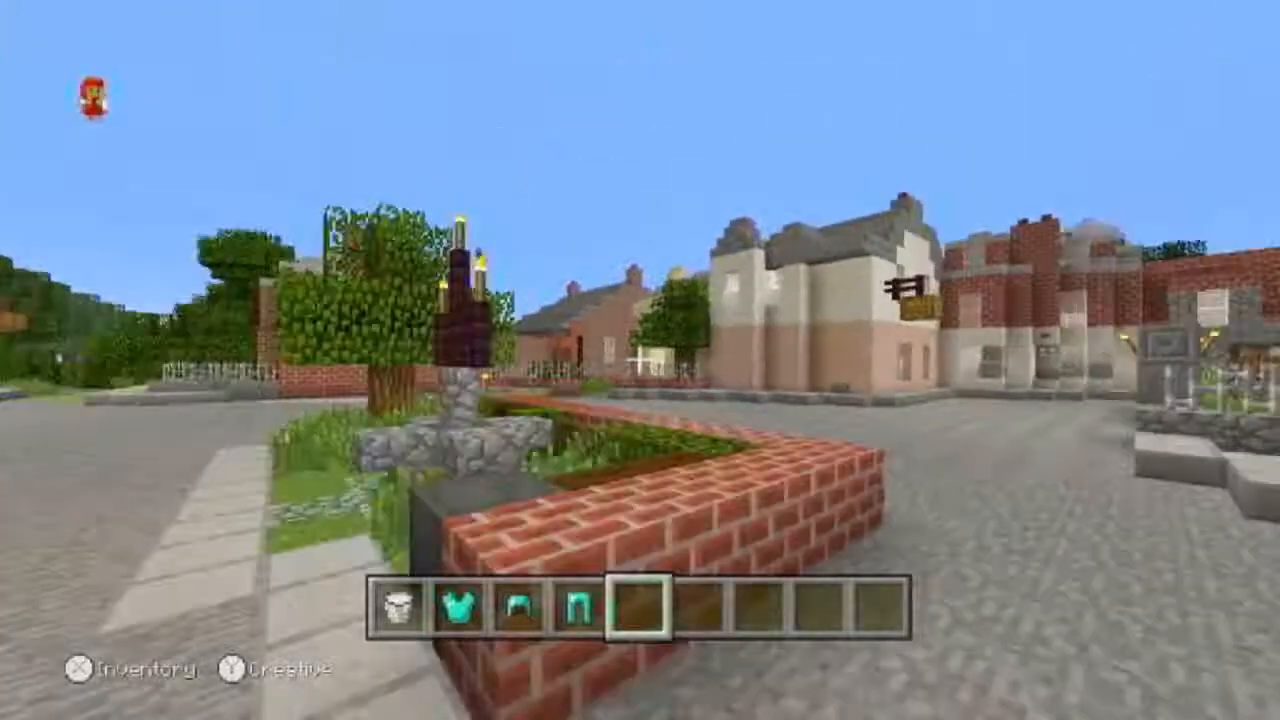